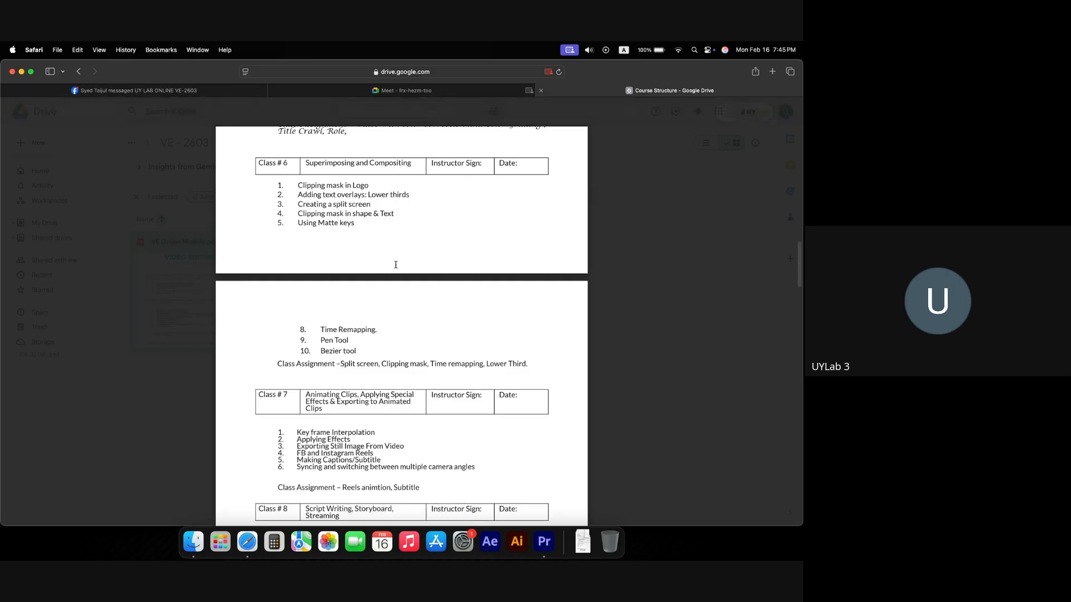
# Step: Read and select the latest participant message in the Google Meet chat
pyautogui.click(400, 90)
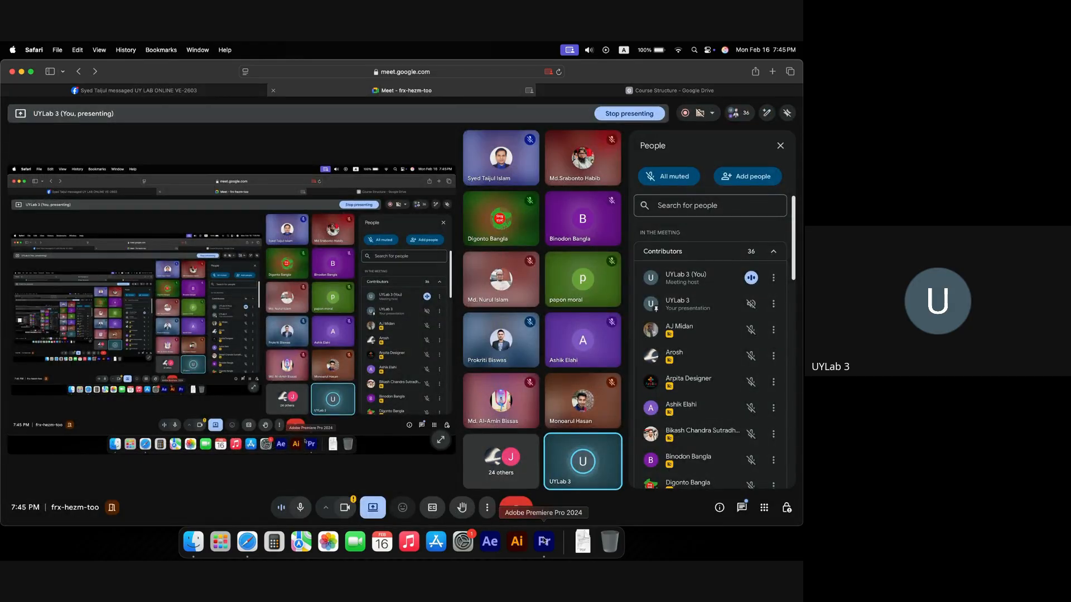
pyautogui.click(741, 508)
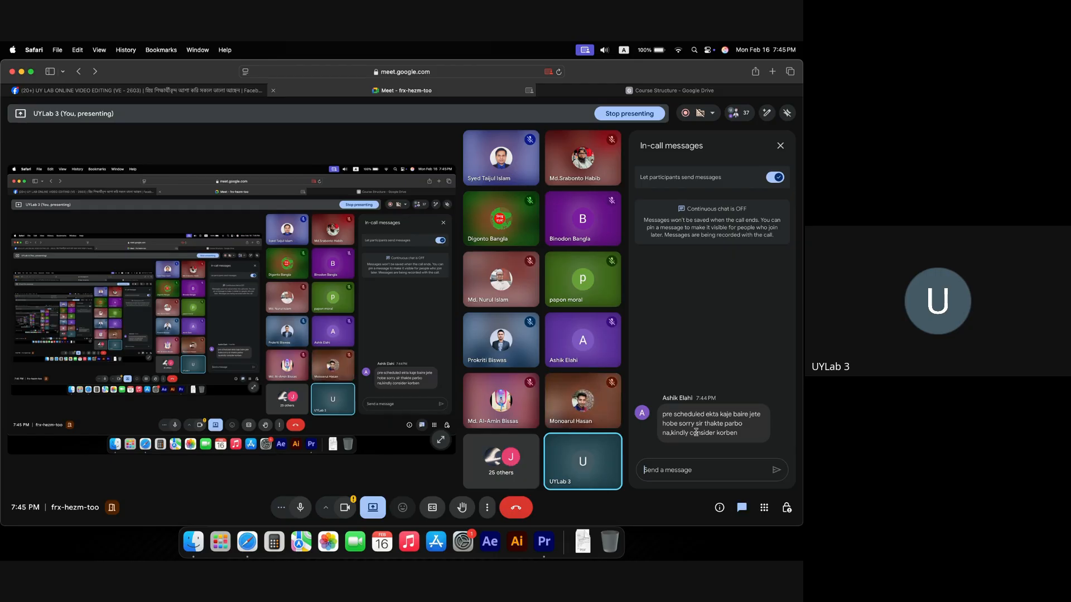
pyautogui.moveTo(667, 417); pyautogui.dragTo(746, 438)
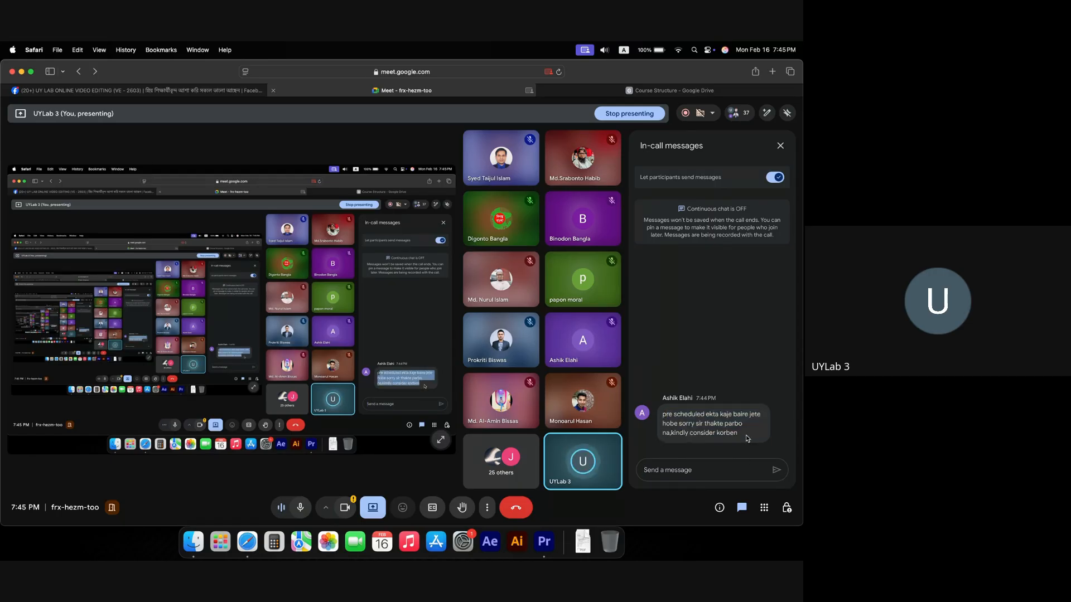
pyautogui.click(742, 508)
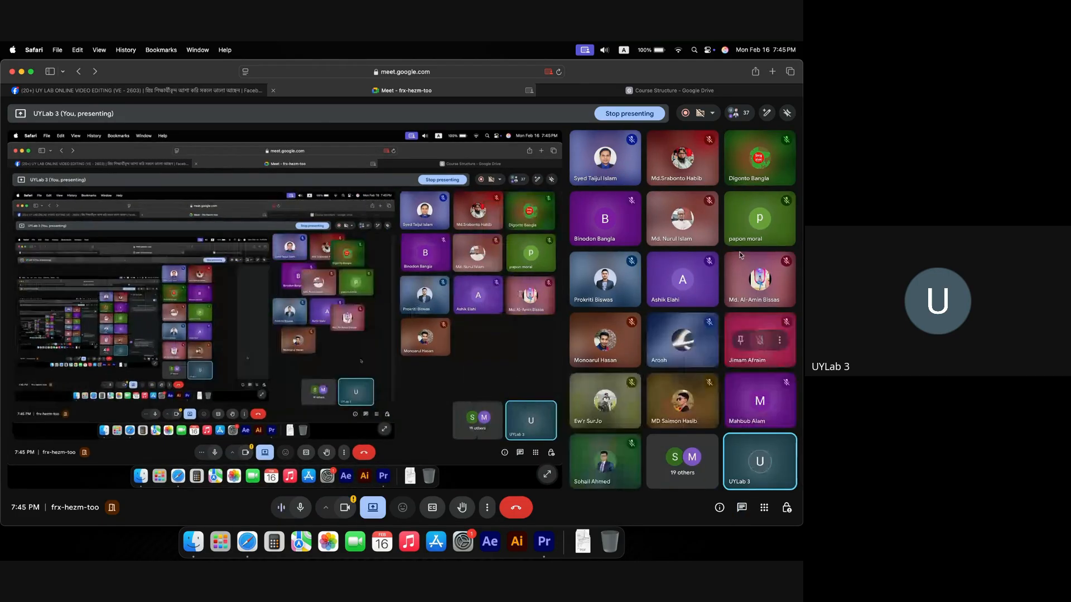
# Step: Show the Meet participants list, then bring Premiere Pro to the front
pyautogui.moveTo(706, 118)
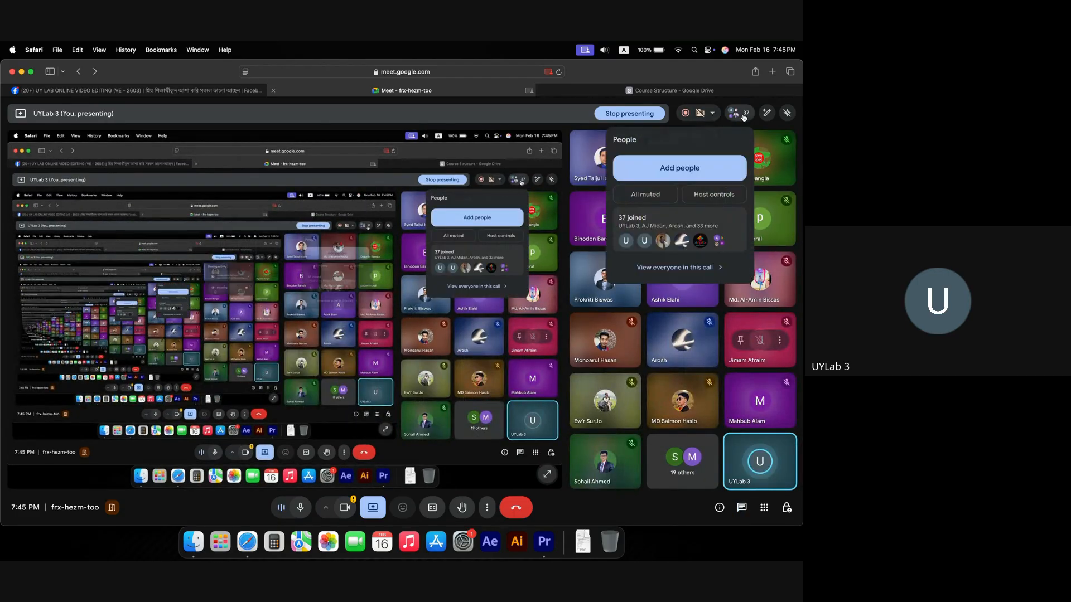
pyautogui.click(739, 114)
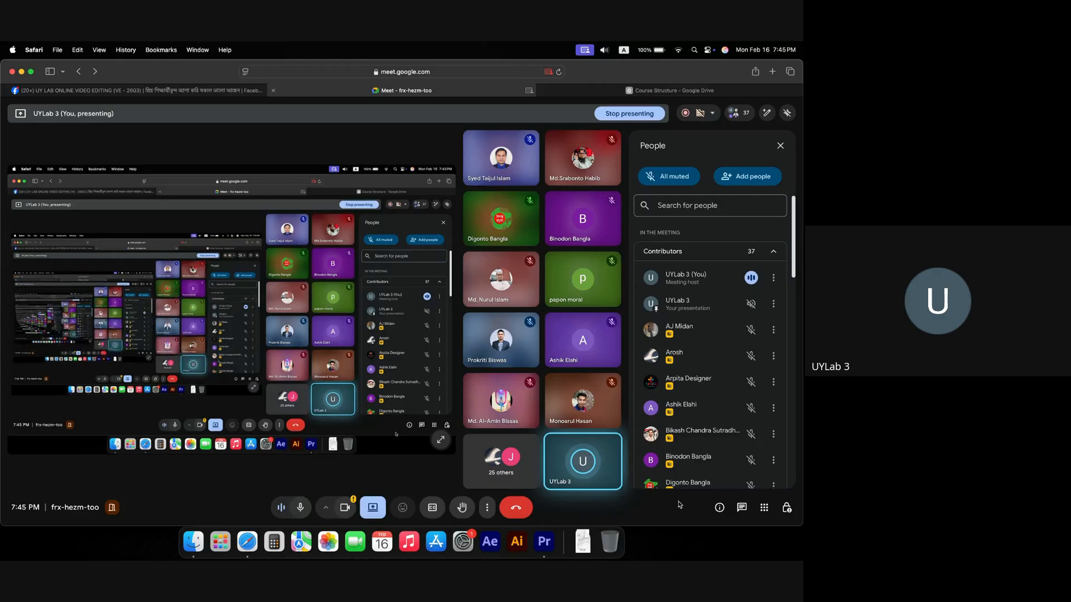
pyautogui.click(544, 541)
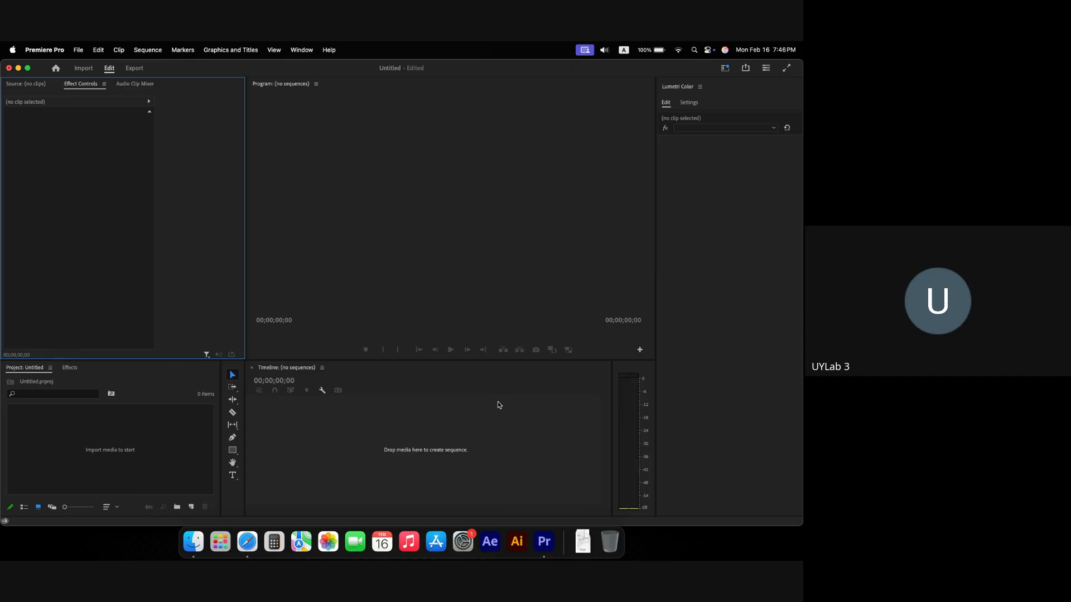
# Step: Check the course structure PDF in the browser, then return to Premiere Pro
pyautogui.click(381, 242)
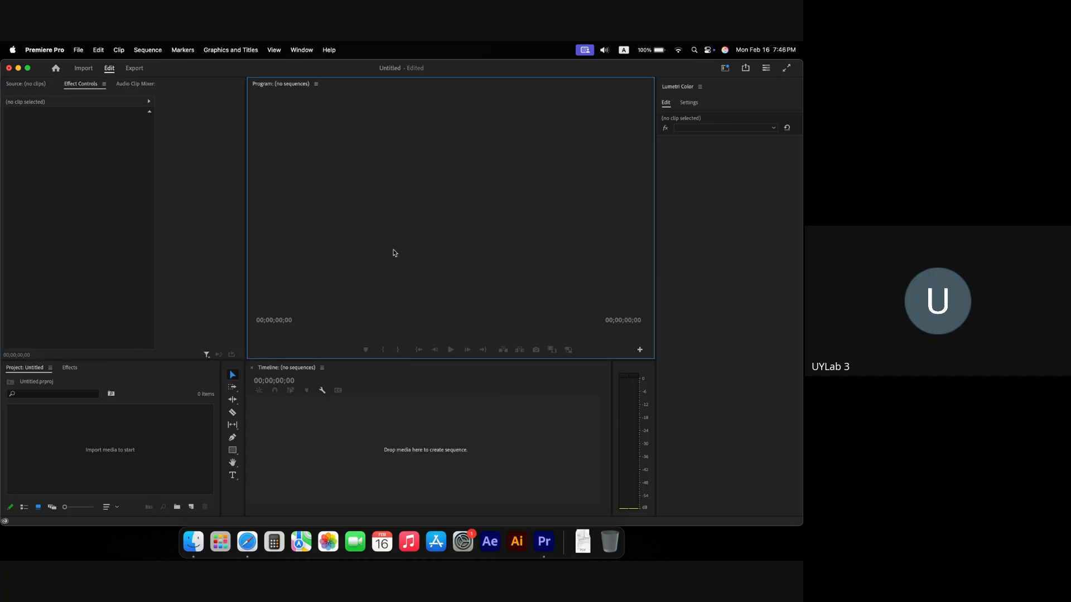
pyautogui.press('super+Tab')
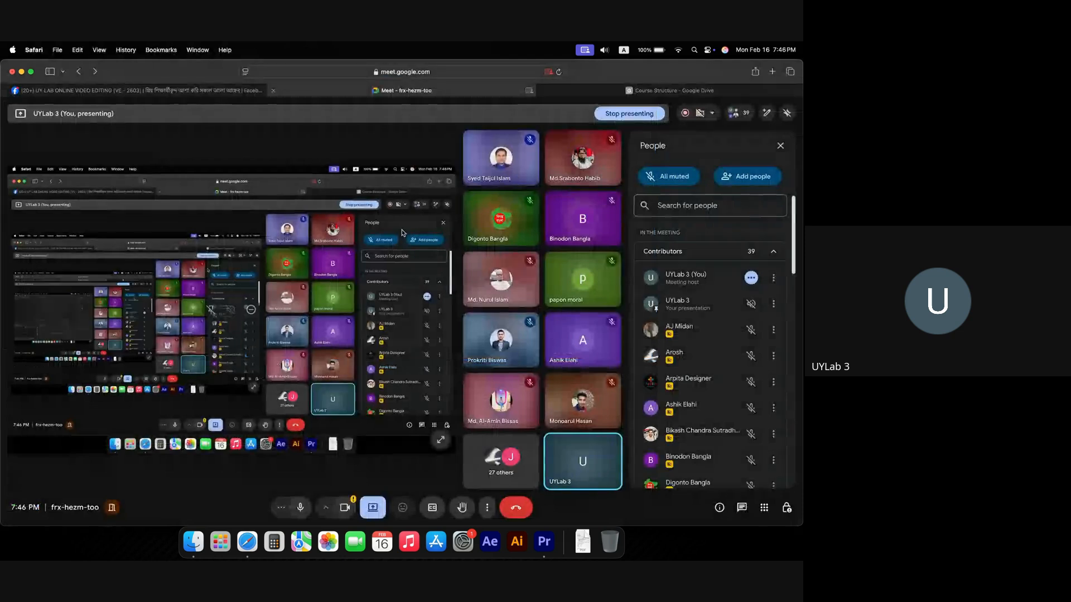
pyautogui.click(653, 90)
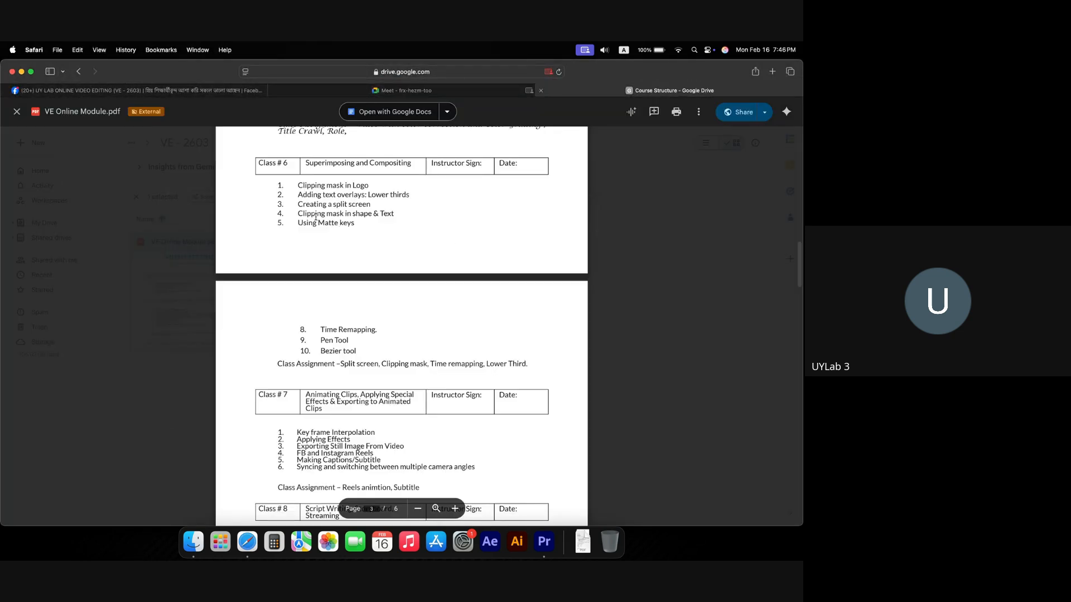
pyautogui.click(543, 542)
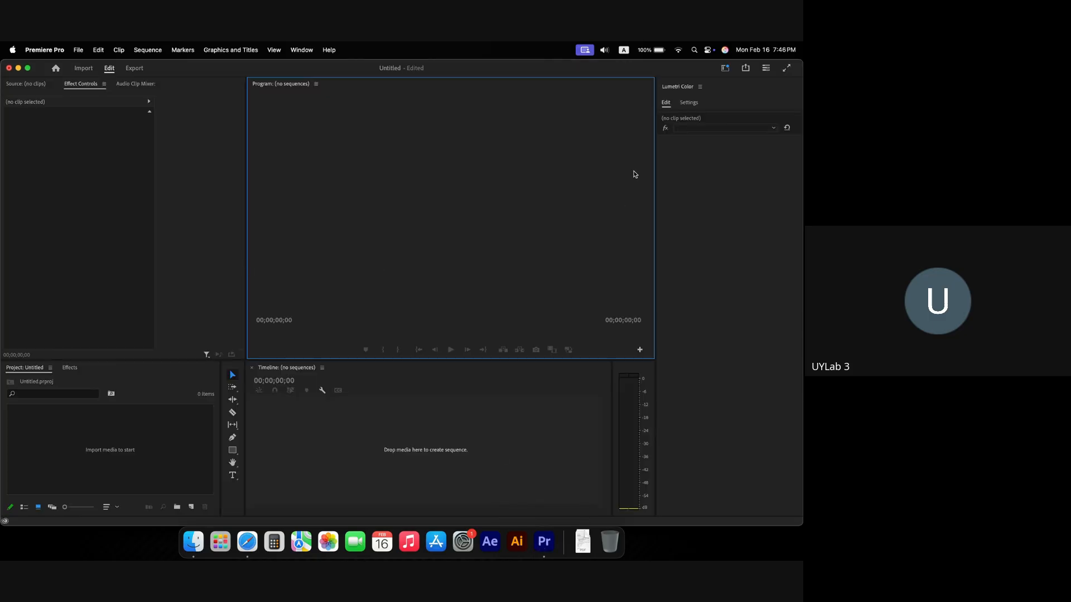
pyautogui.click(700, 87)
pyautogui.click(510, 198)
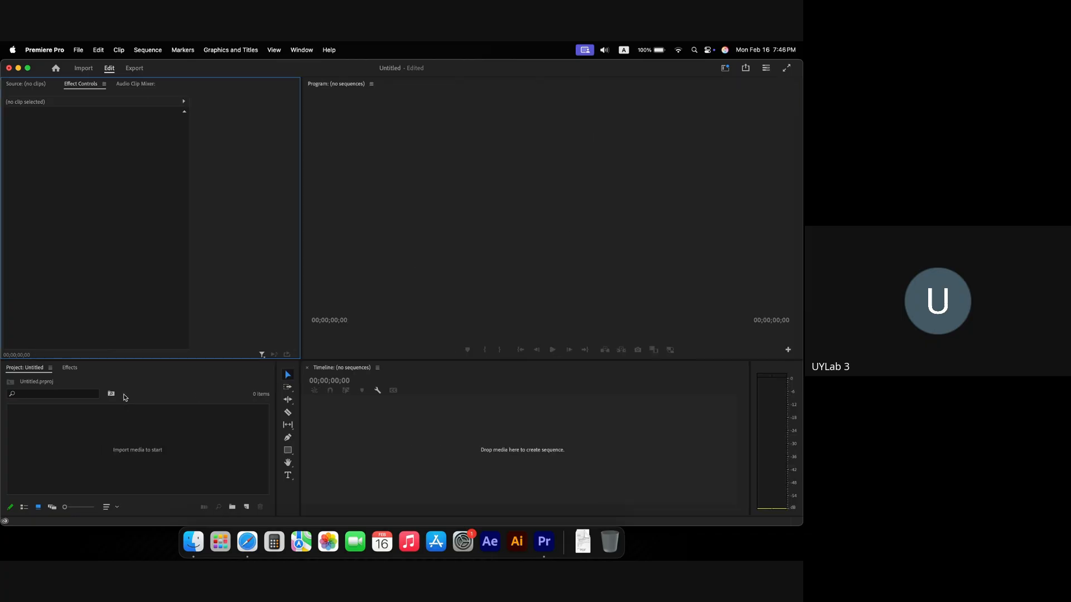
# Step: Drag the mountains landscape clip from Mac Storage > Class Elements > Video onto the timeline to create a sequence
pyautogui.click(193, 541)
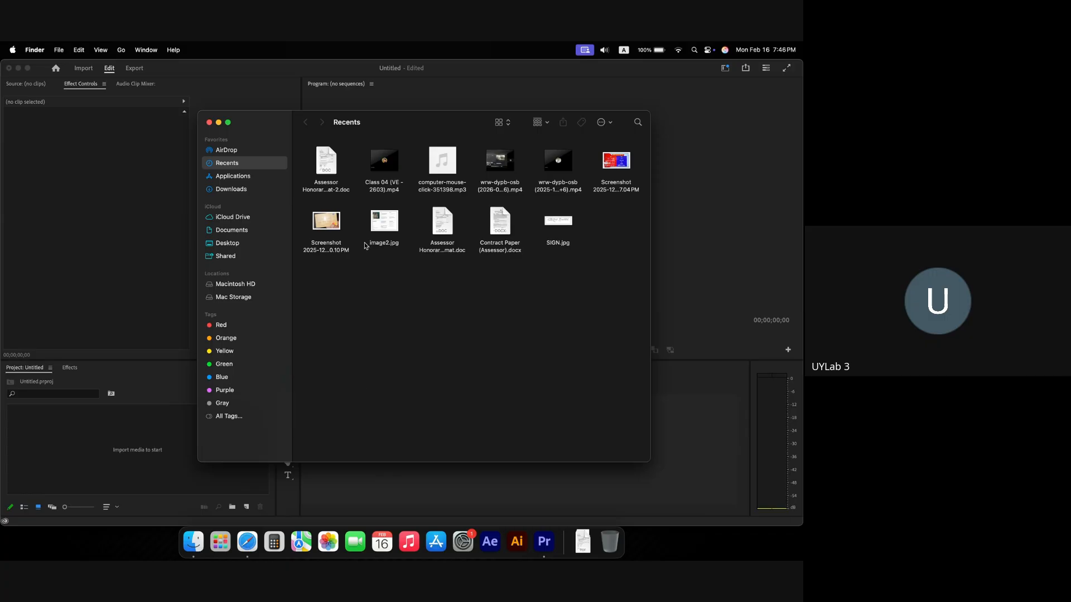
pyautogui.click(251, 298)
pyautogui.doubleClick(442, 166)
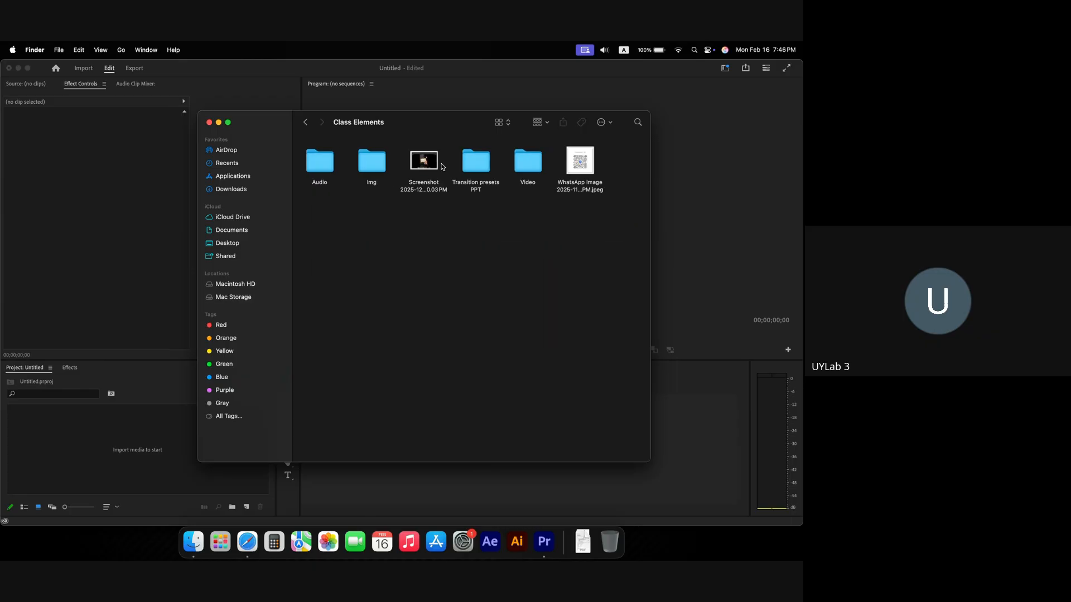
pyautogui.doubleClick(527, 167)
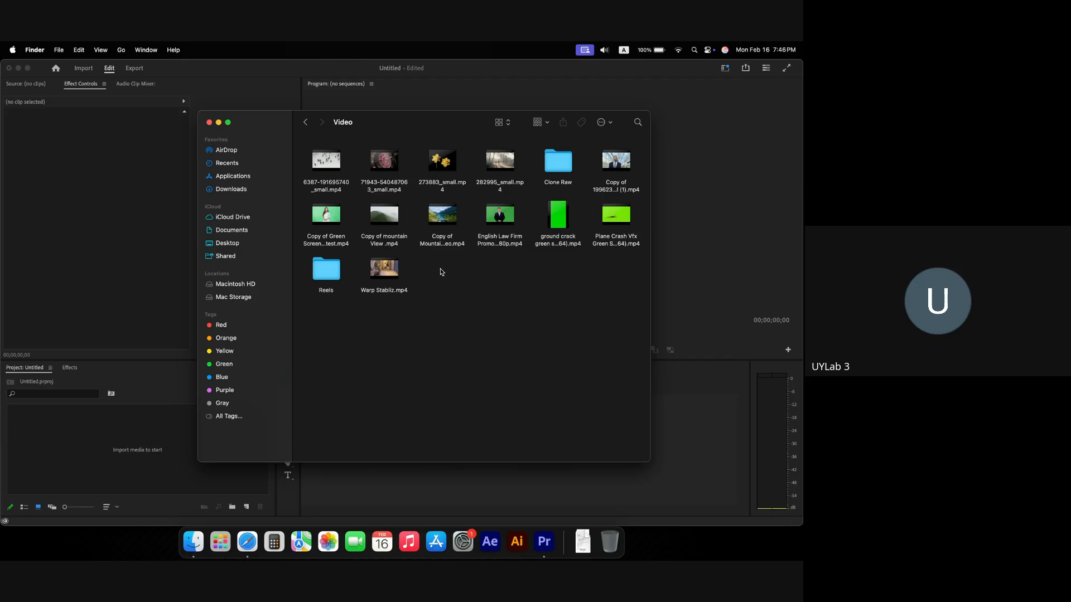
pyautogui.moveTo(443, 218)
pyautogui.moveTo(443, 219); pyautogui.dragTo(686, 449)
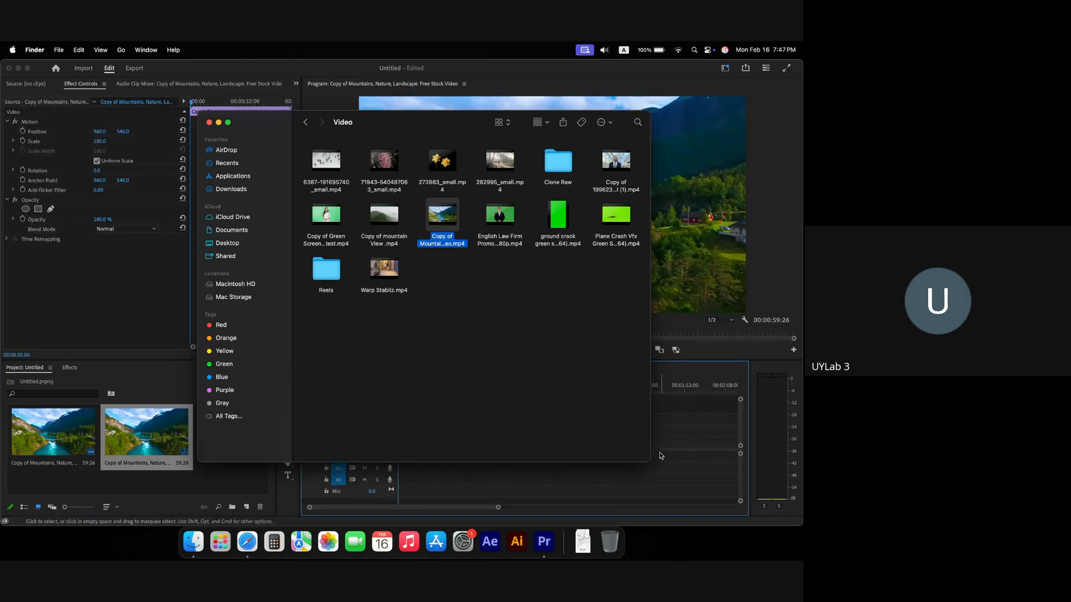
pyautogui.click(588, 434)
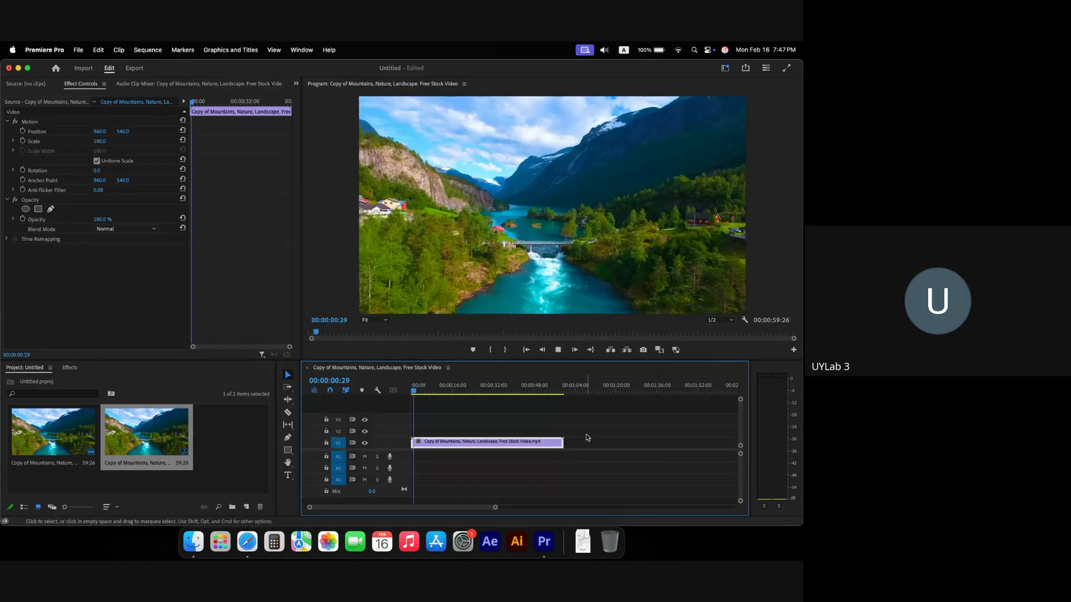
# Step: Place image-removebg-preview.png from the Img folder on track V2 and adjust its scale
pyautogui.press('space')
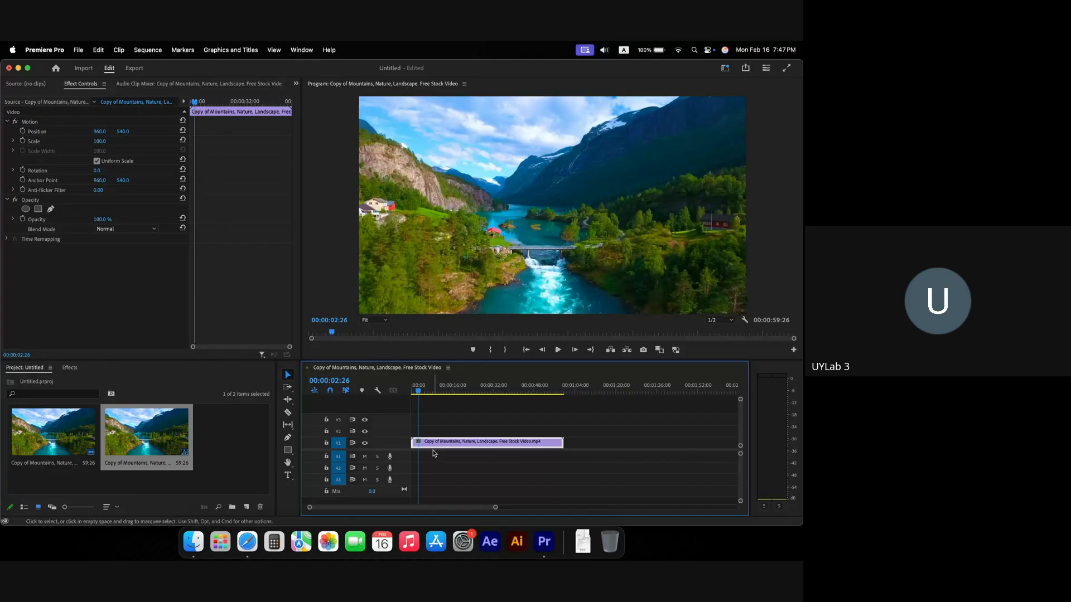
pyautogui.click(236, 444)
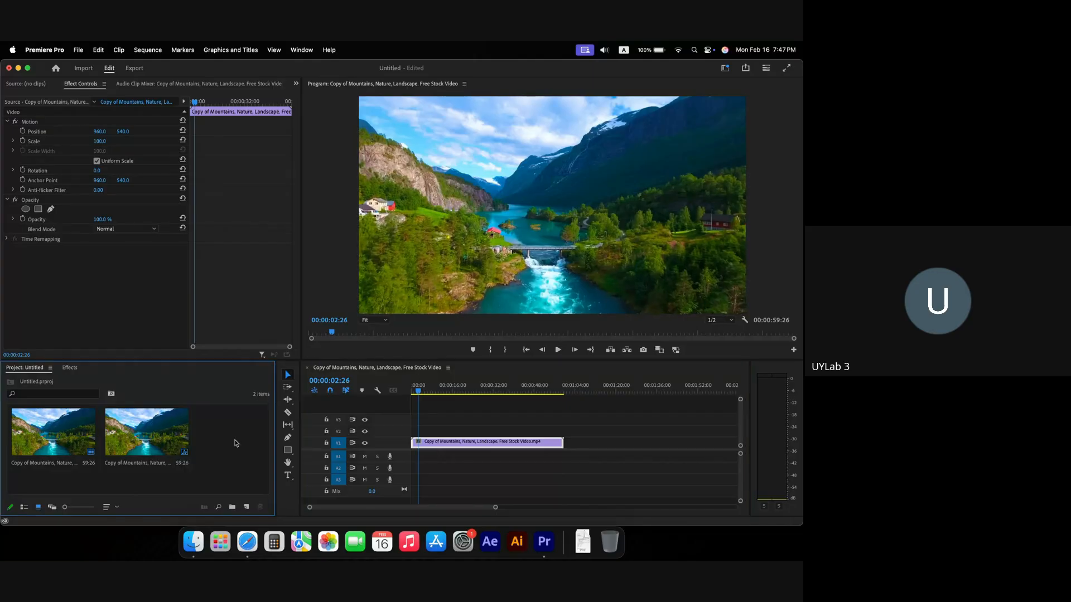
pyautogui.click(194, 541)
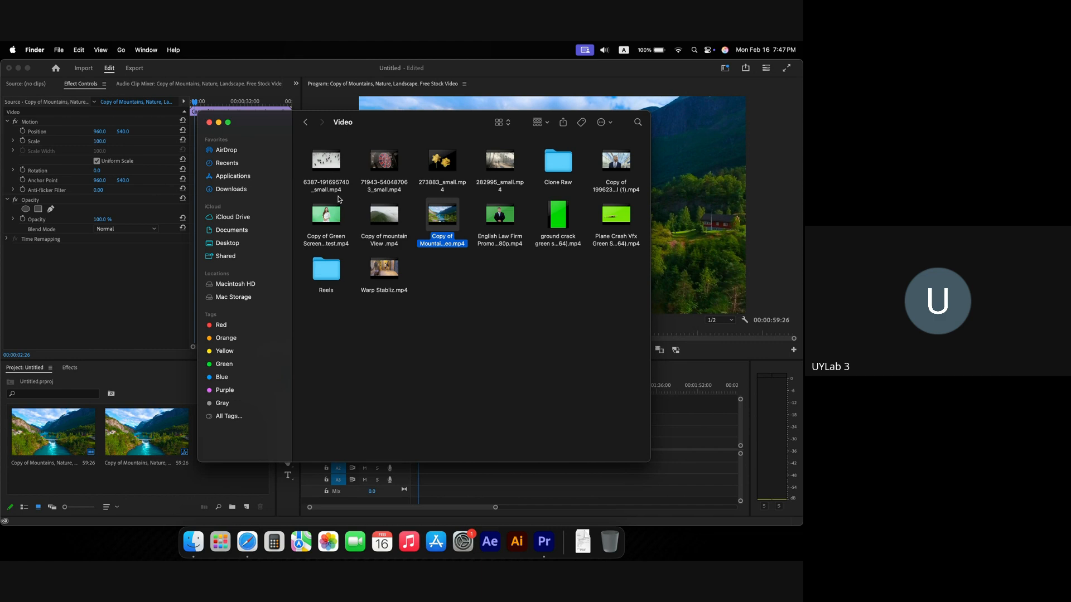
pyautogui.click(305, 122)
pyautogui.click(363, 166)
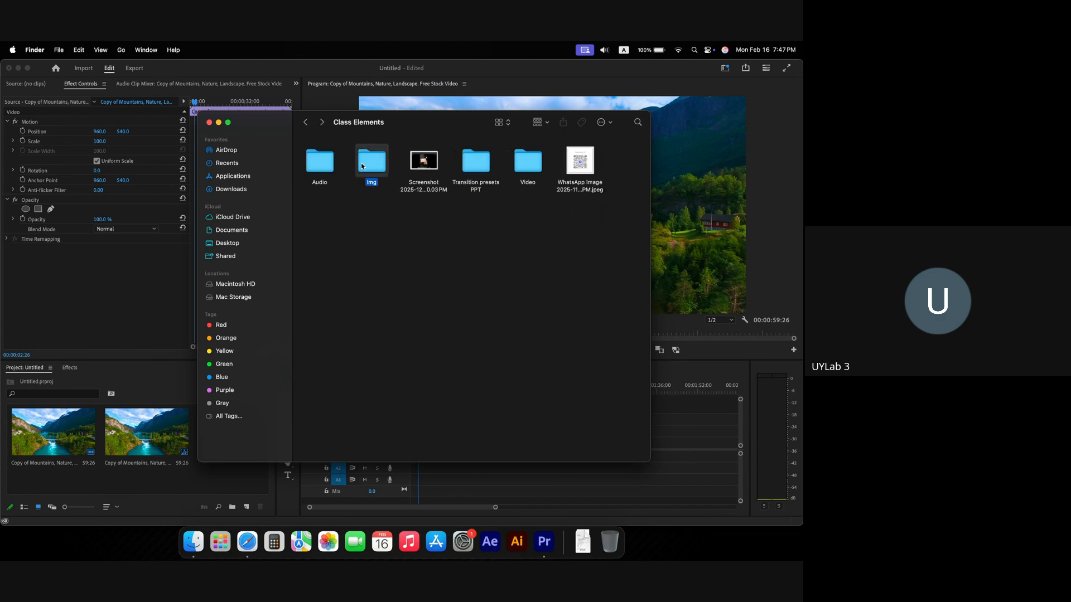
pyautogui.doubleClick(363, 166)
pyautogui.click(475, 159)
pyautogui.moveTo(470, 158); pyautogui.dragTo(479, 431)
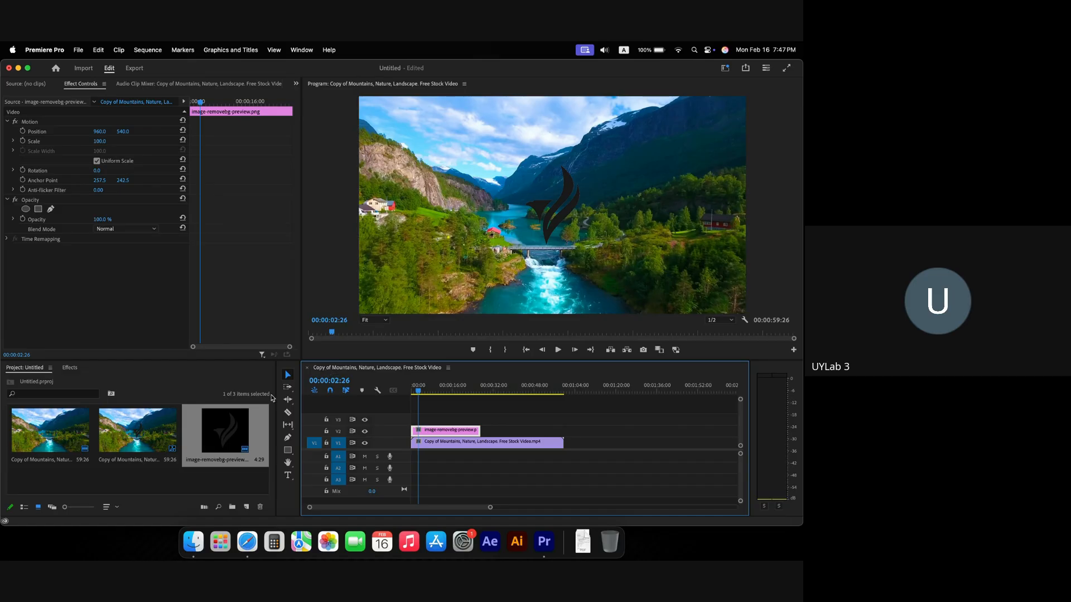
pyautogui.moveTo(103, 144); pyautogui.dragTo(107, 142)
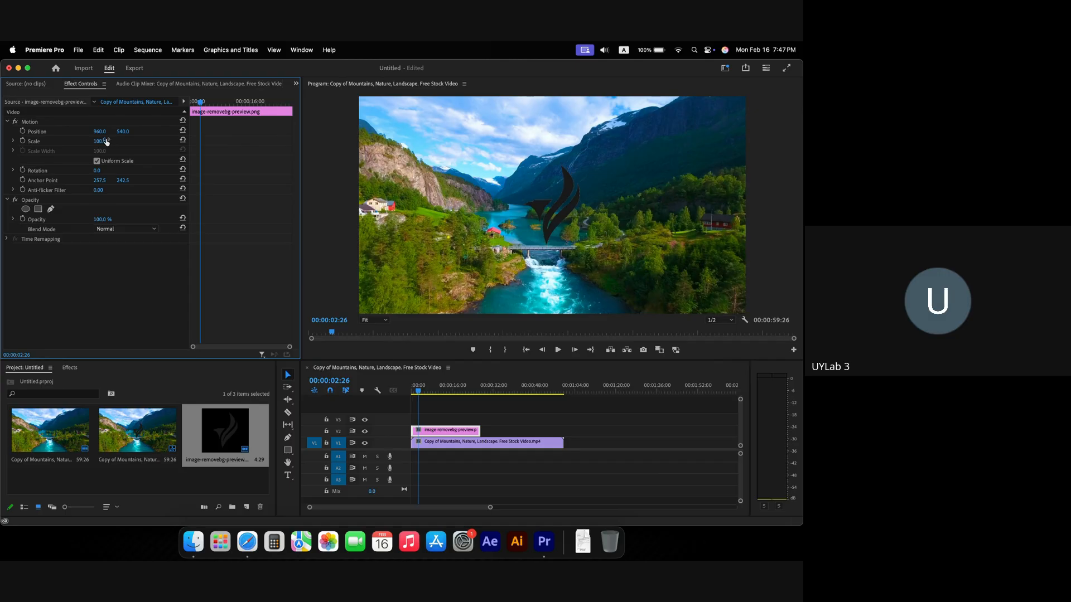
# Step: Look up the 'Clipping mask in Logo' topic in the PDF, then preview the sequence in Premiere
pyautogui.press('super+Tab')
pyautogui.press('super+Tab')
pyautogui.press('Tab')
pyautogui.moveTo(298, 186); pyautogui.dragTo(368, 187)
pyautogui.click(346, 188)
pyautogui.press('super+Tab')
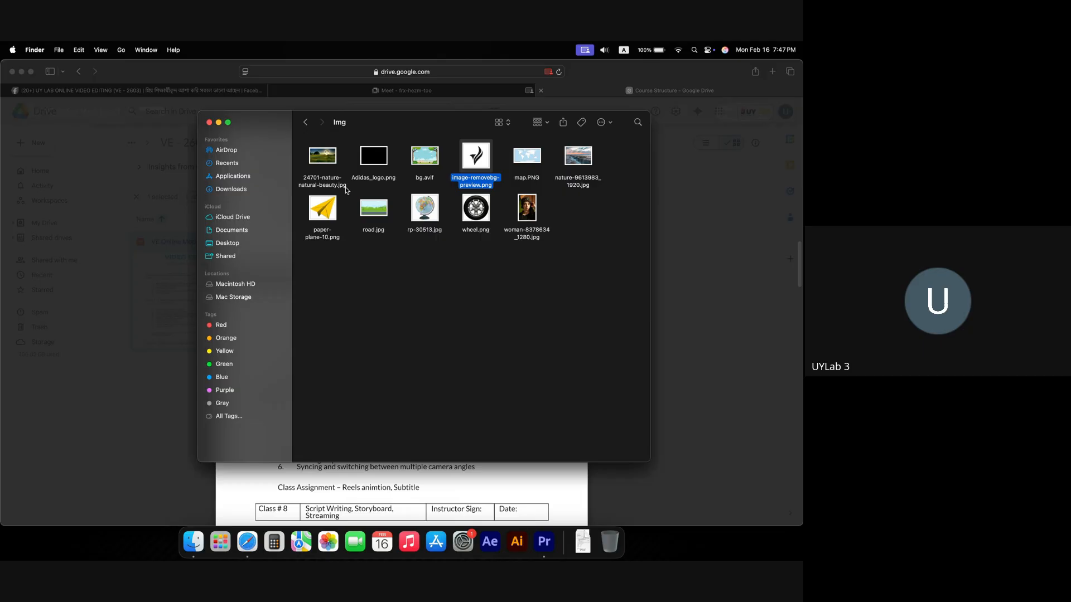
pyautogui.press('super+Tab')
pyautogui.press('Tab')
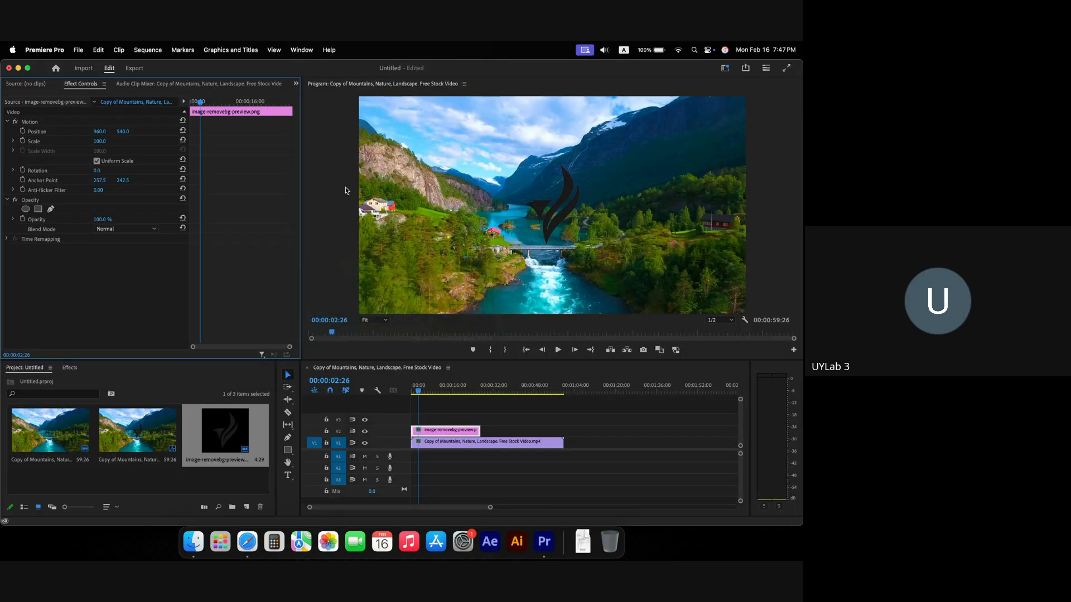
pyautogui.press('space')
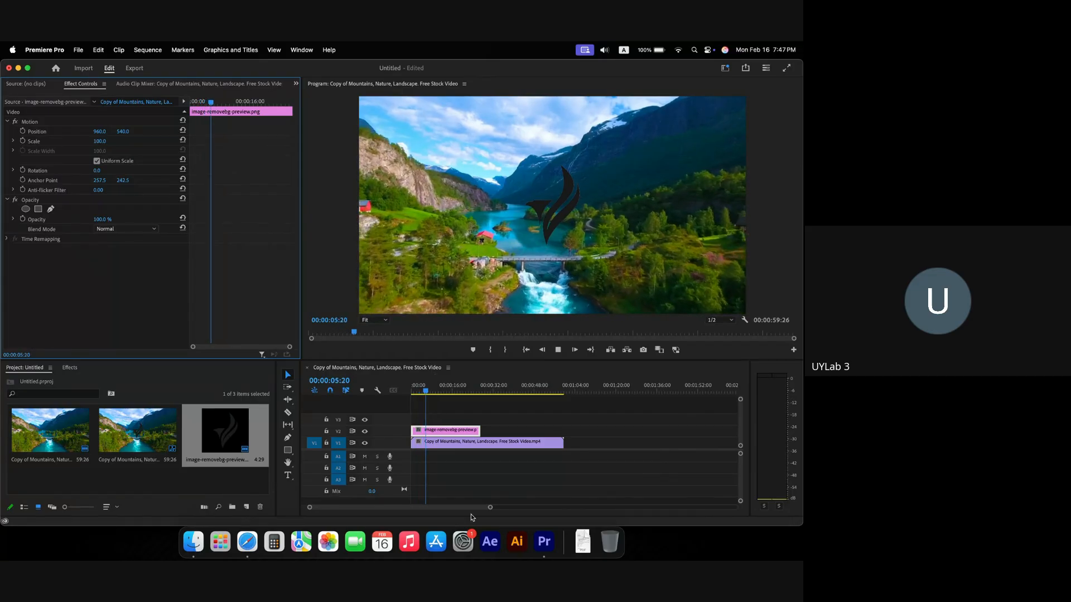
pyautogui.press('super+Tab')
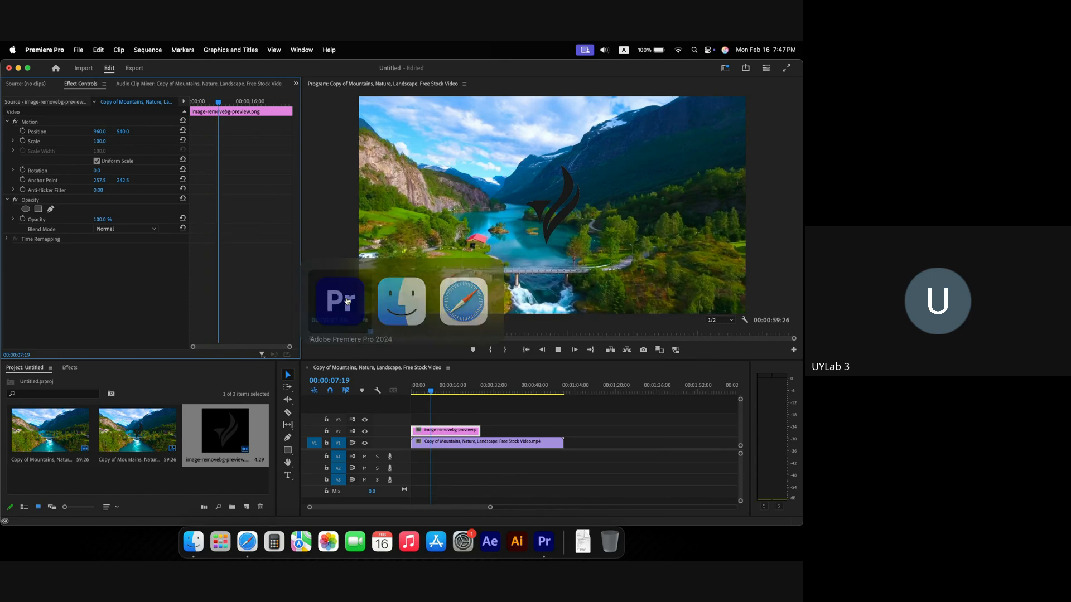
pyautogui.press('space')
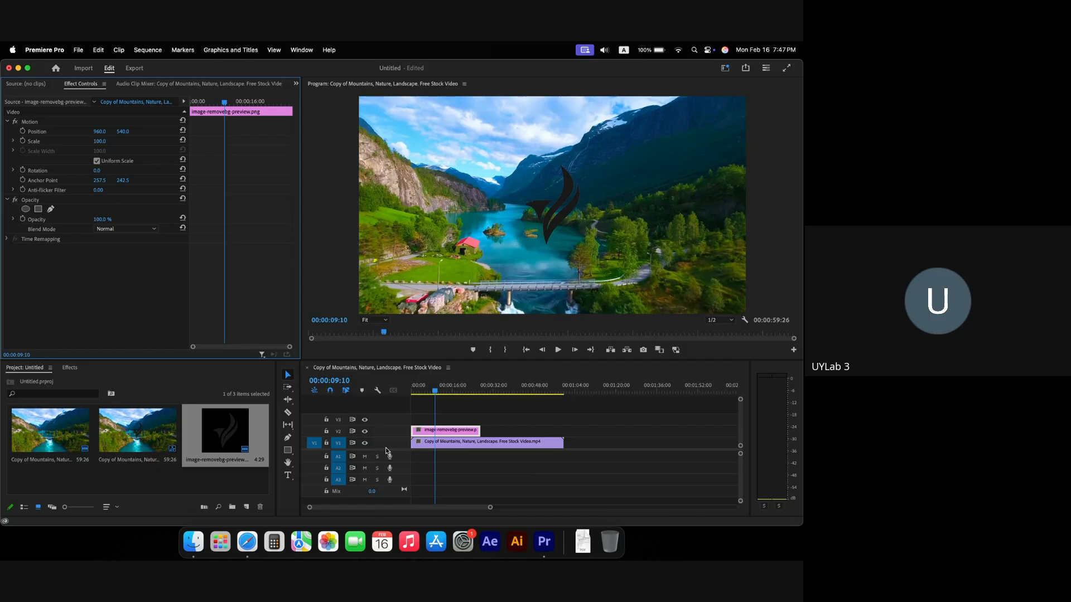
# Step: Check the Google Meet tab in the browser
pyautogui.click(247, 542)
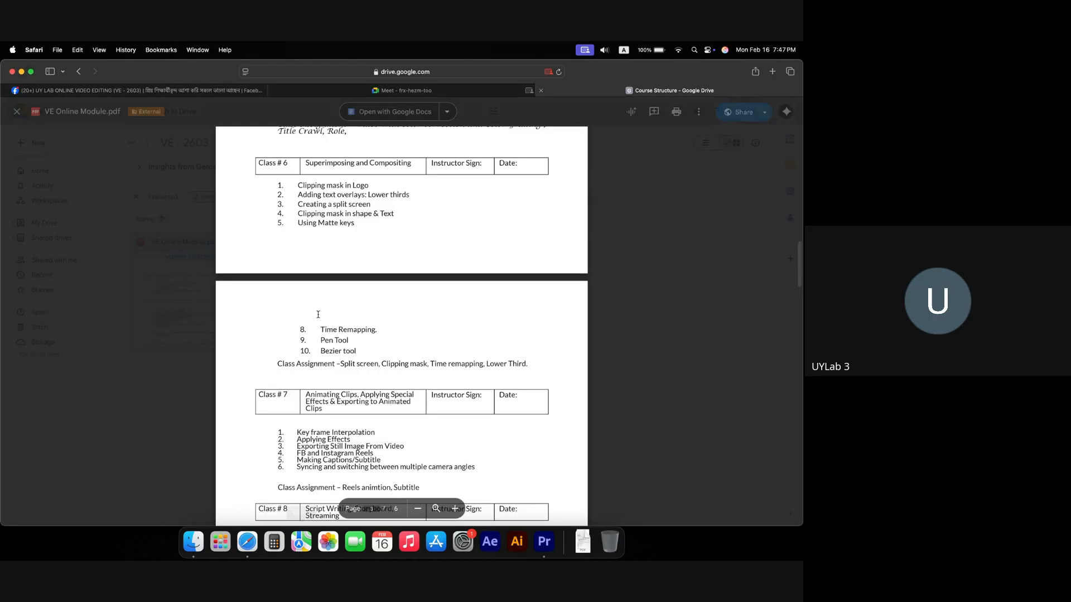
pyautogui.scroll(2, 328, 304)
pyautogui.click(373, 90)
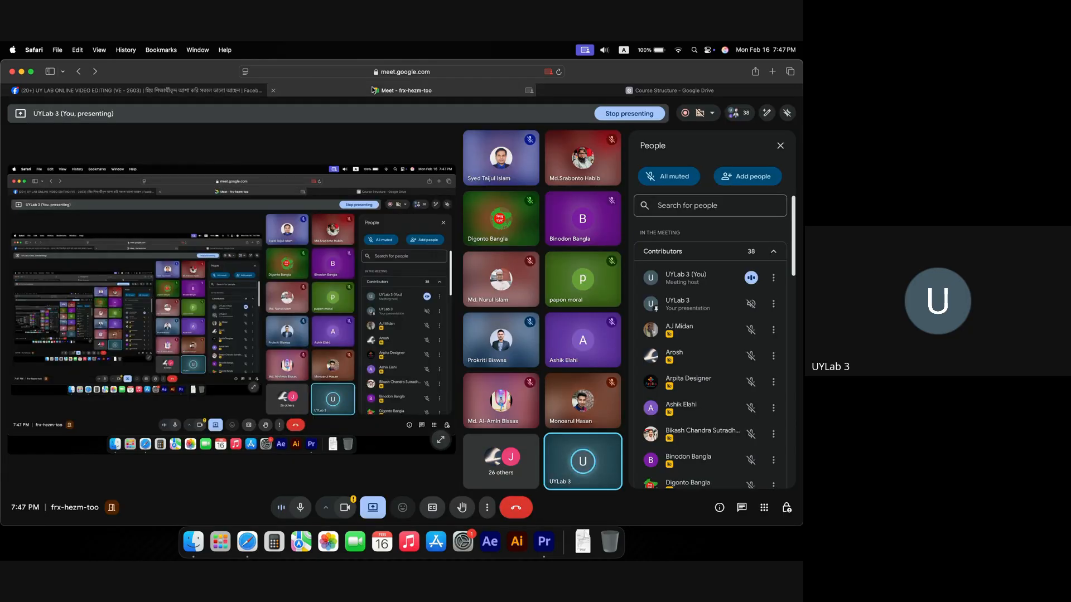
# Step: Extend the V2 logo clip to the end of the landscape clip and scrub to check it
pyautogui.click(544, 541)
pyautogui.moveTo(487, 426); pyautogui.dragTo(564, 429)
pyautogui.moveTo(438, 391)
pyautogui.mouseDown()
pyautogui.moveTo(427, 394)
pyautogui.moveTo(459, 392)
pyautogui.mouseUp()
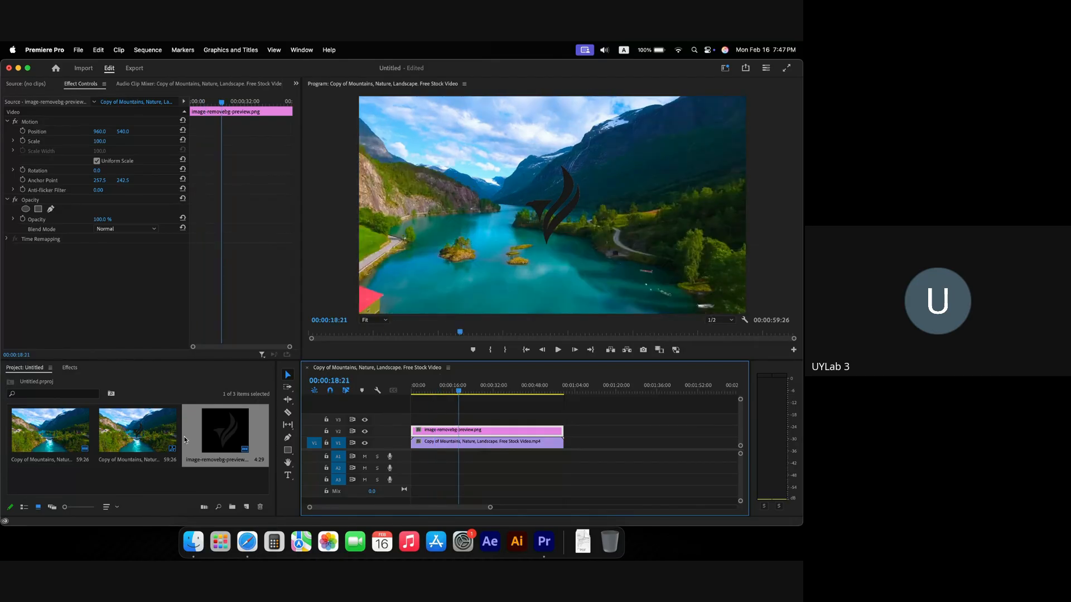
# Step: Search the effects for 'track' and drop Track Matte Key onto the V1 landscape clip
pyautogui.click(69, 369)
pyautogui.click(70, 380)
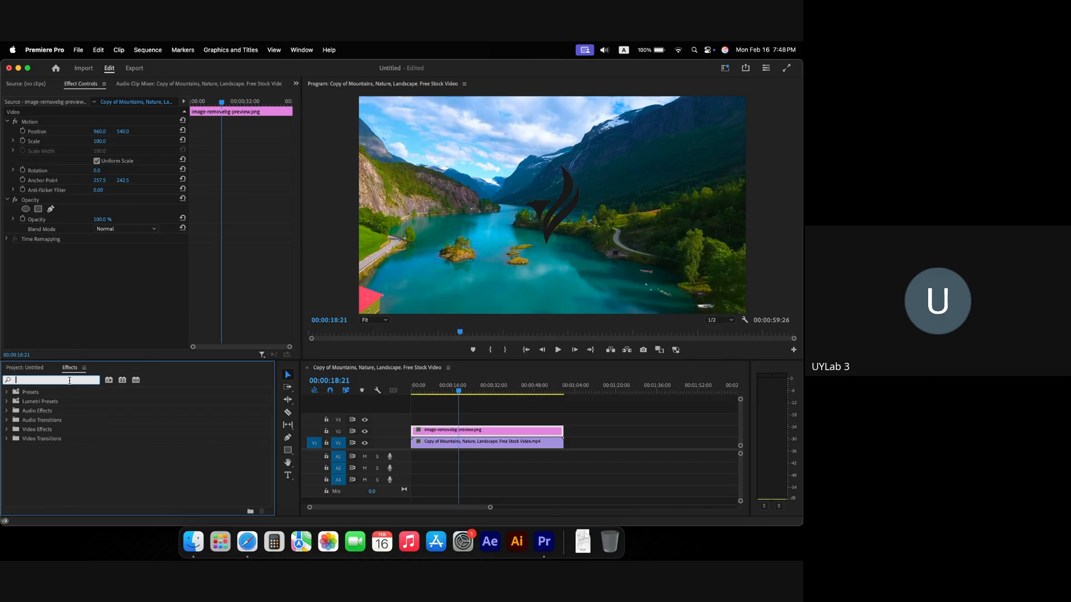
pyautogui.write('track')
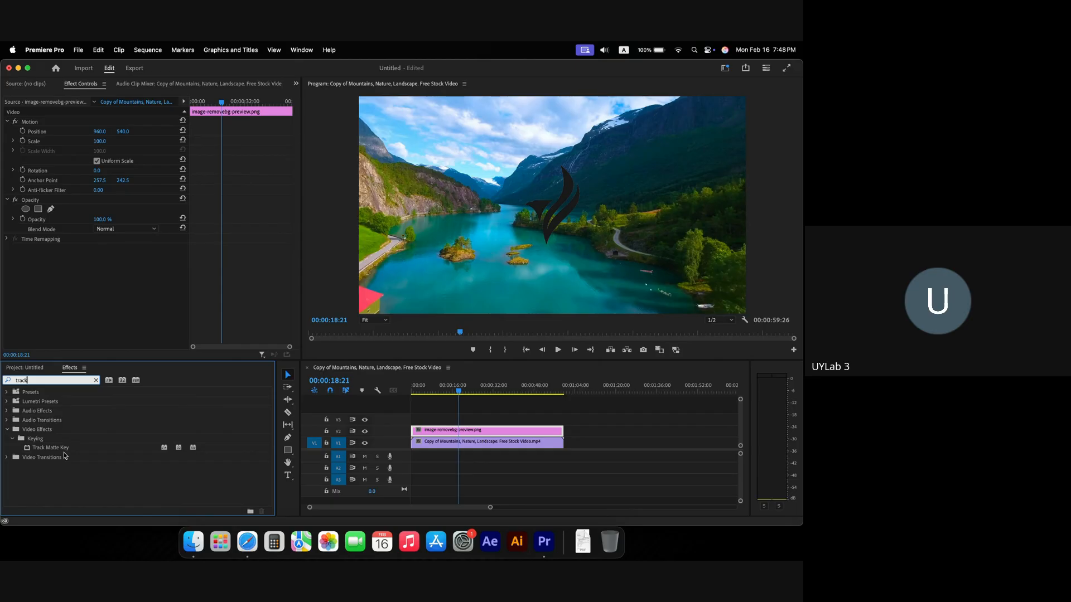
pyautogui.click(64, 456)
pyautogui.click(39, 451)
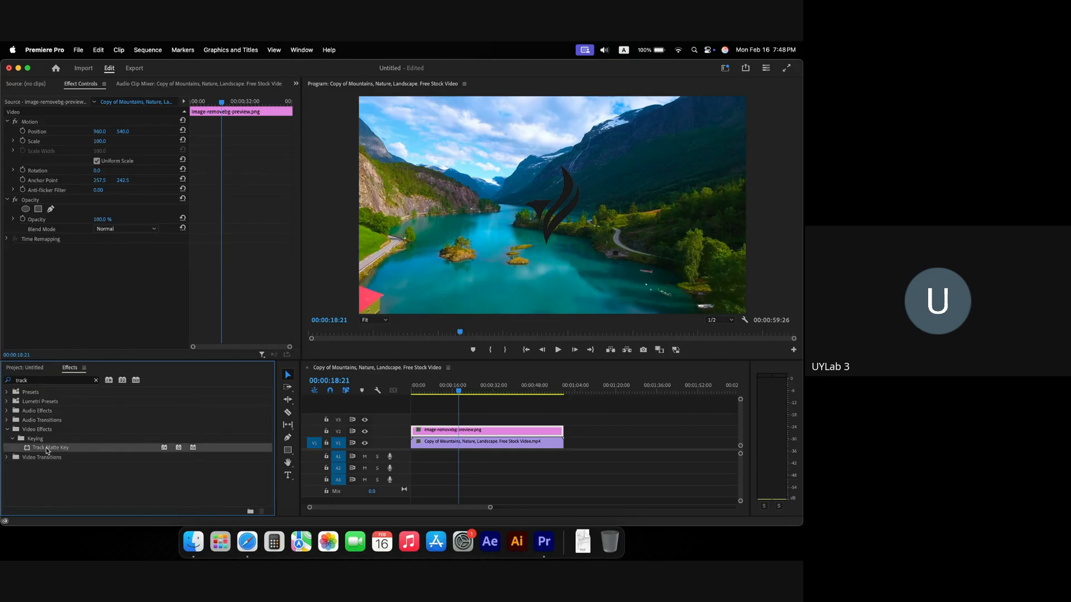
pyautogui.moveTo(46, 447); pyautogui.dragTo(458, 434)
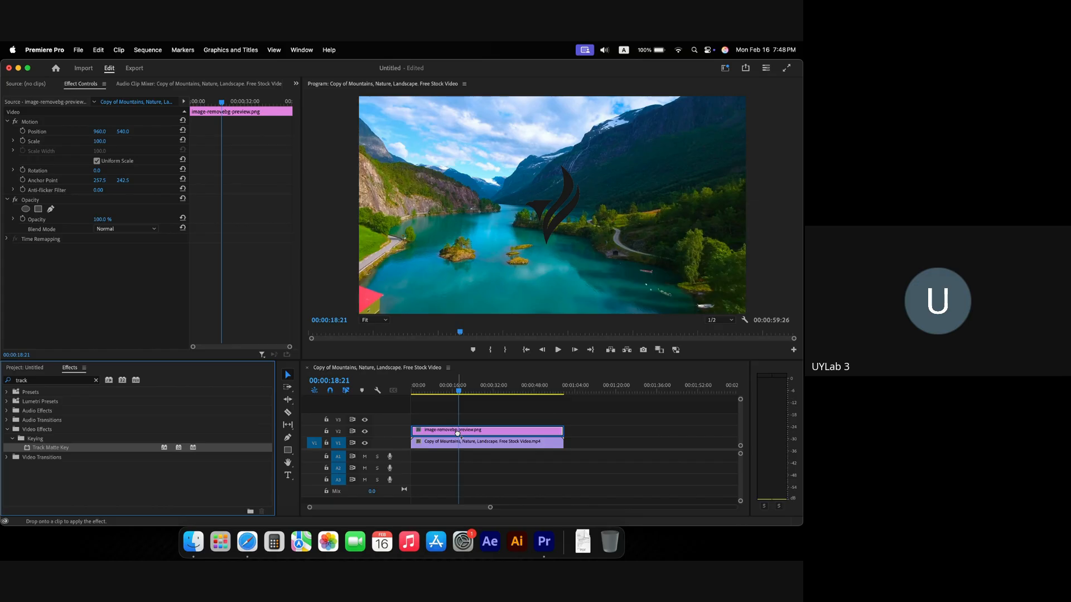
pyautogui.moveTo(457, 438); pyautogui.dragTo(478, 443)
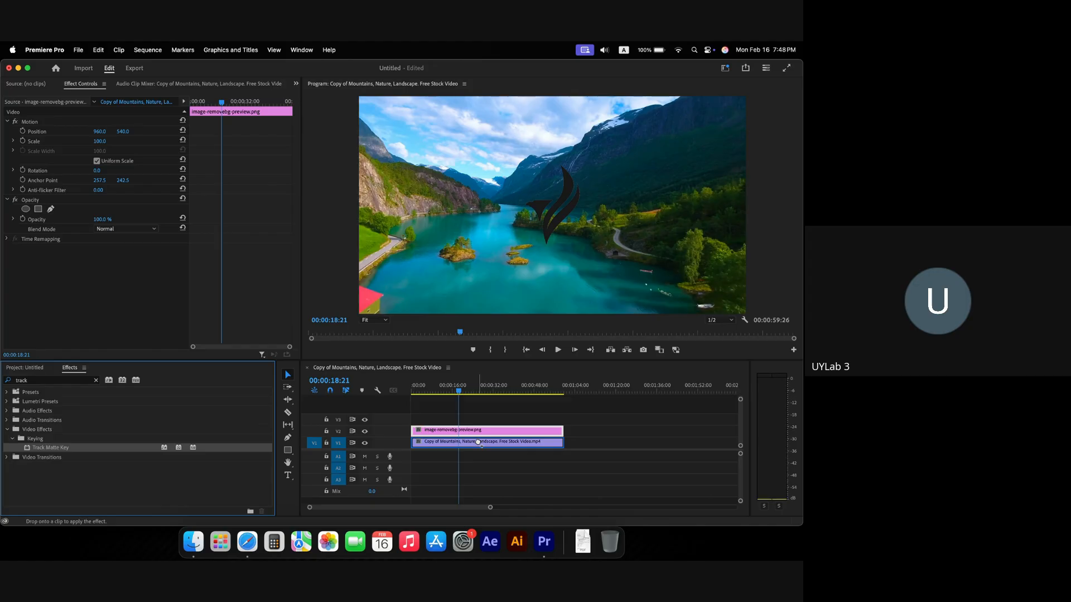
pyautogui.moveTo(478, 443); pyautogui.dragTo(479, 444)
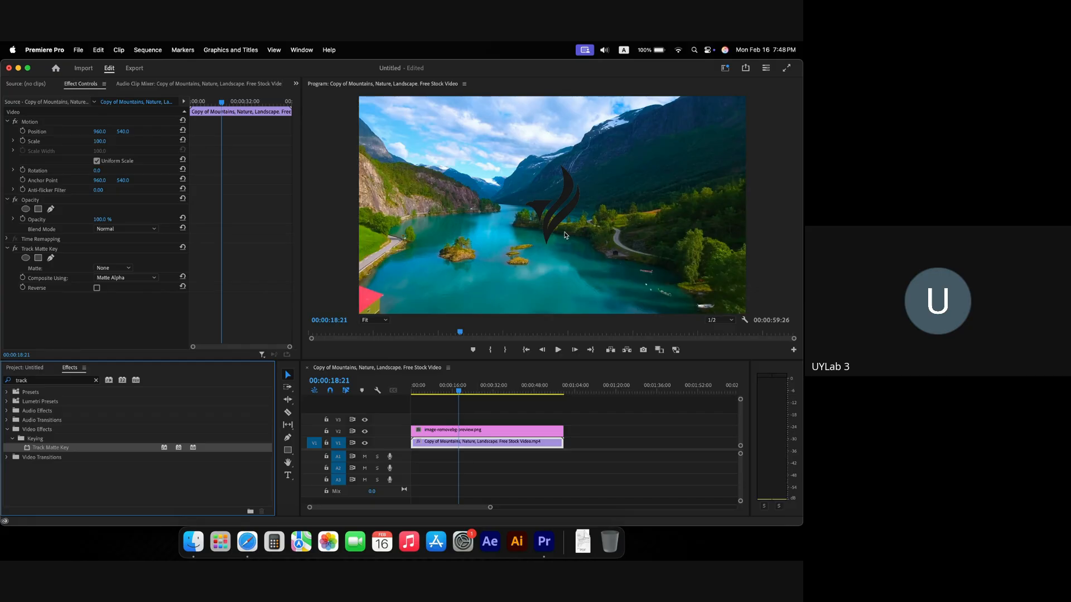
pyautogui.moveTo(457, 395); pyautogui.dragTo(478, 395)
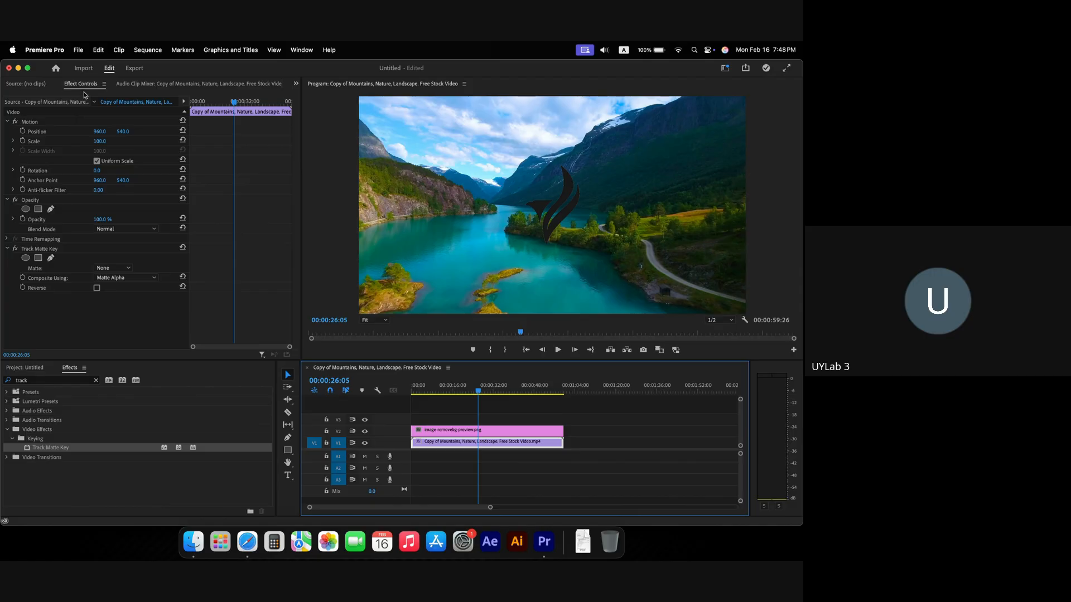
# Step: Set the Track Matte Key Matte source on the V1 landscape clip to Video 2
pyautogui.click(42, 251)
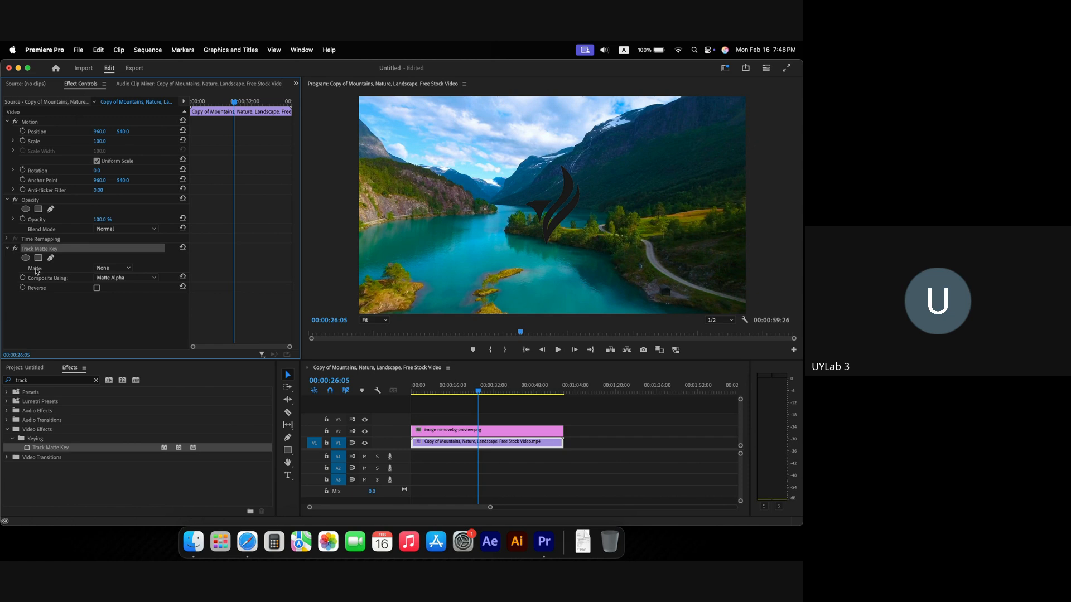
pyautogui.click(36, 270)
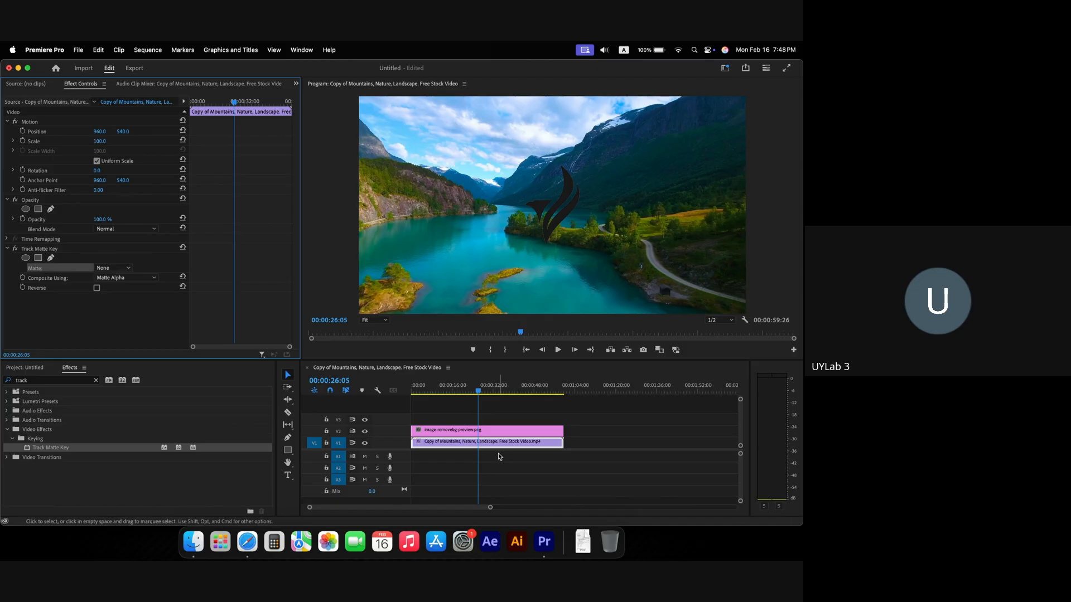
pyautogui.click(427, 433)
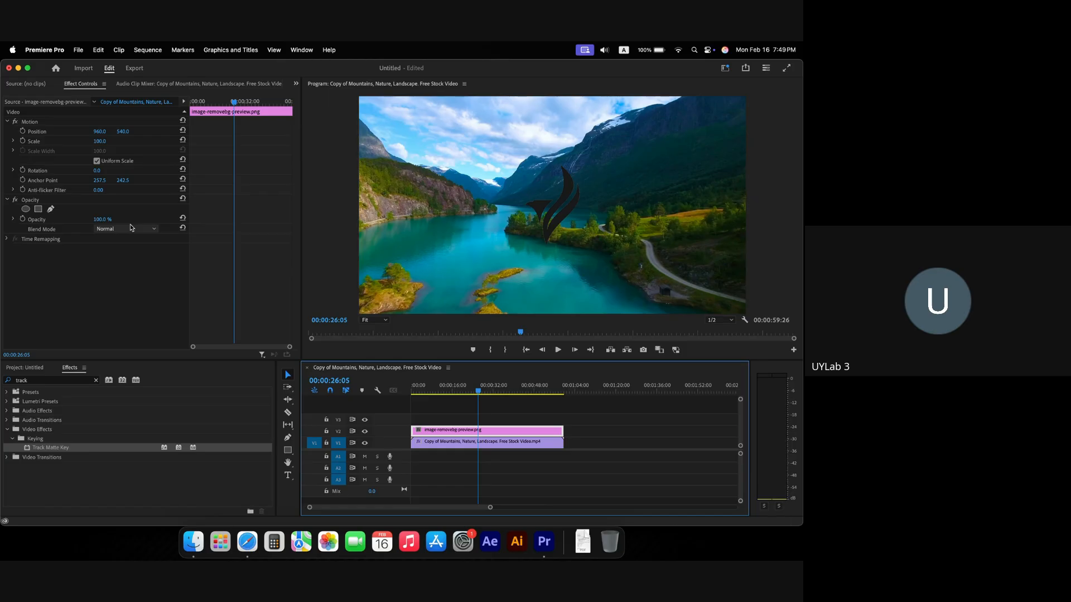
pyautogui.click(504, 447)
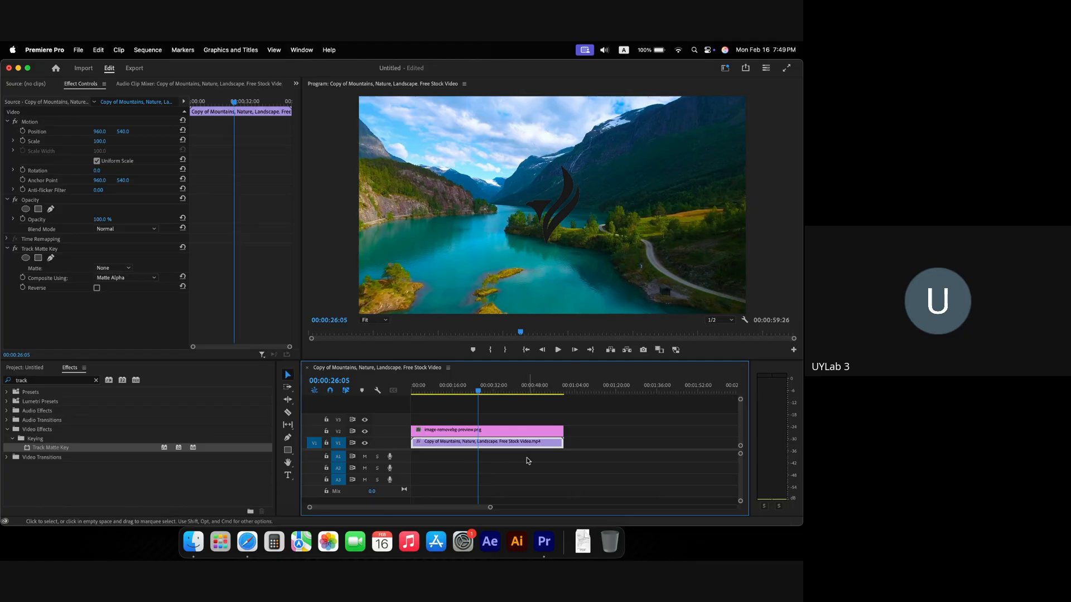
pyautogui.click(112, 268)
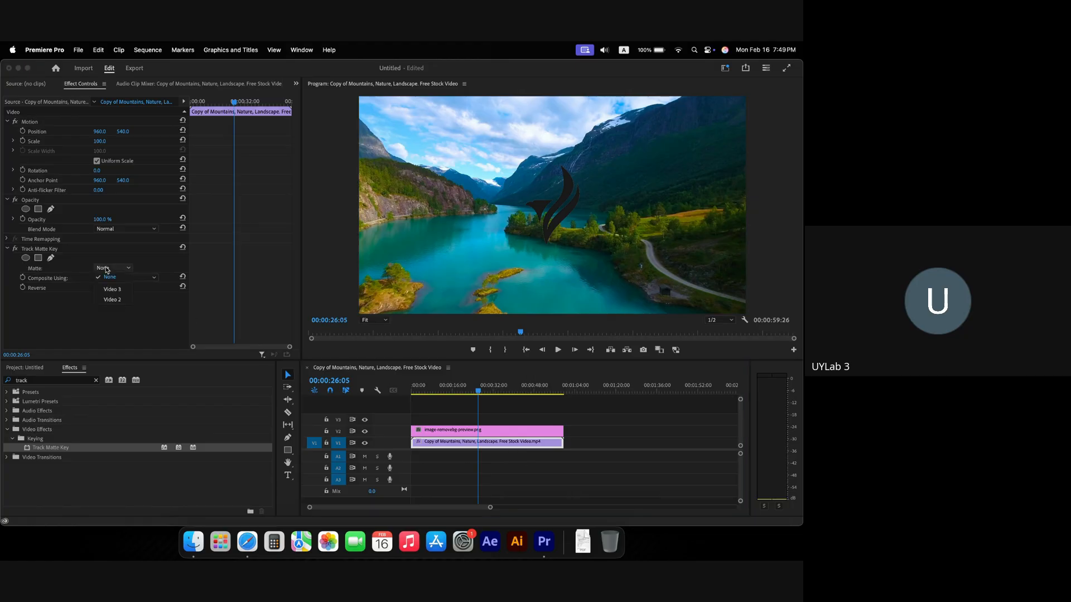
pyautogui.click(117, 300)
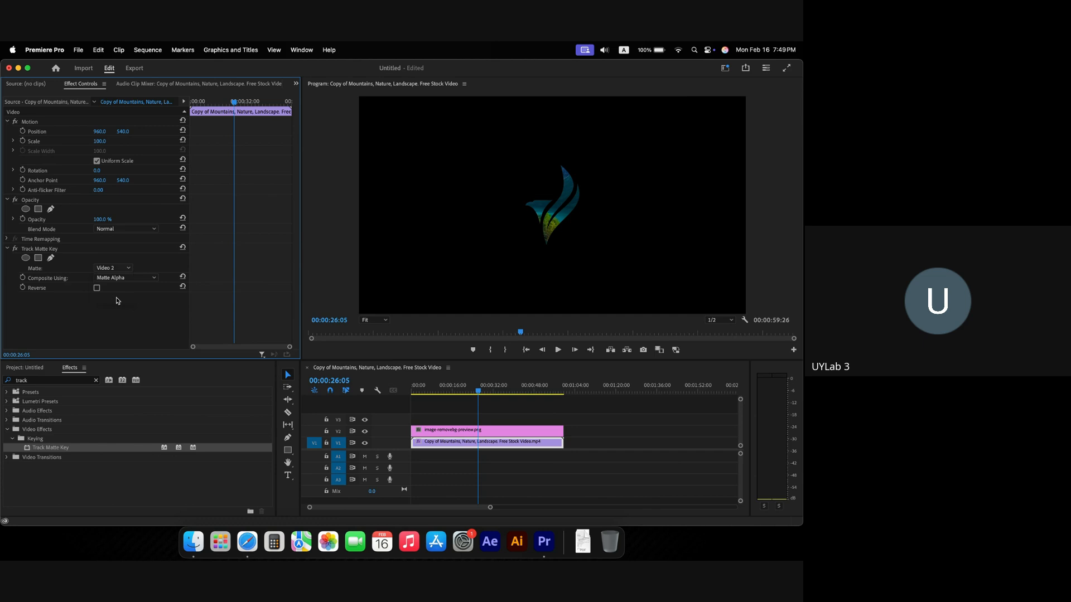
# Step: Play back from the start to preview the footage masked by the logo
pyautogui.click(447, 405)
pyautogui.press('Home')
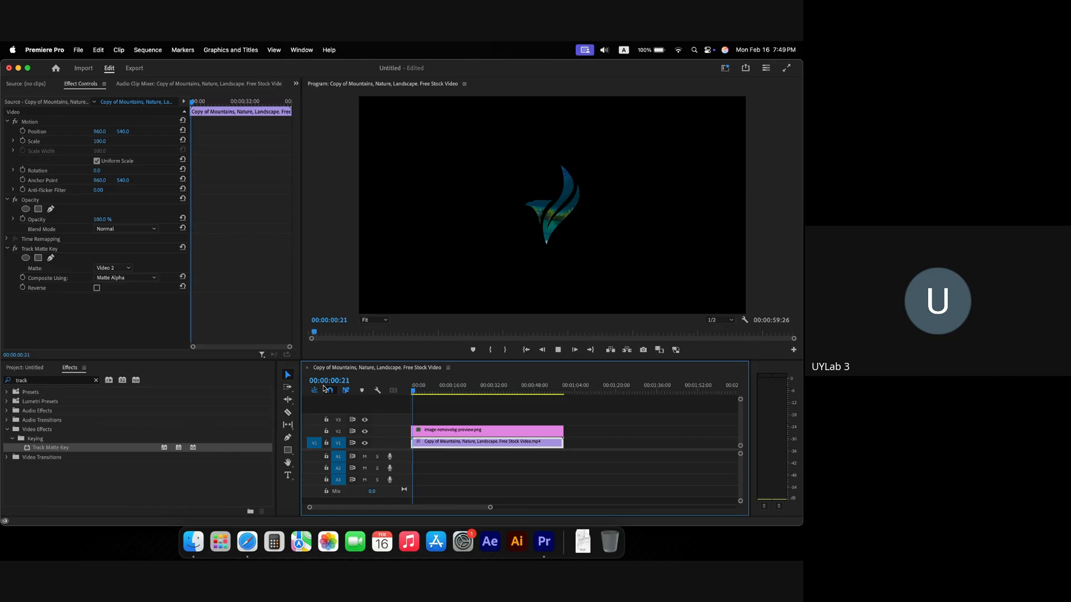
pyautogui.press('space')
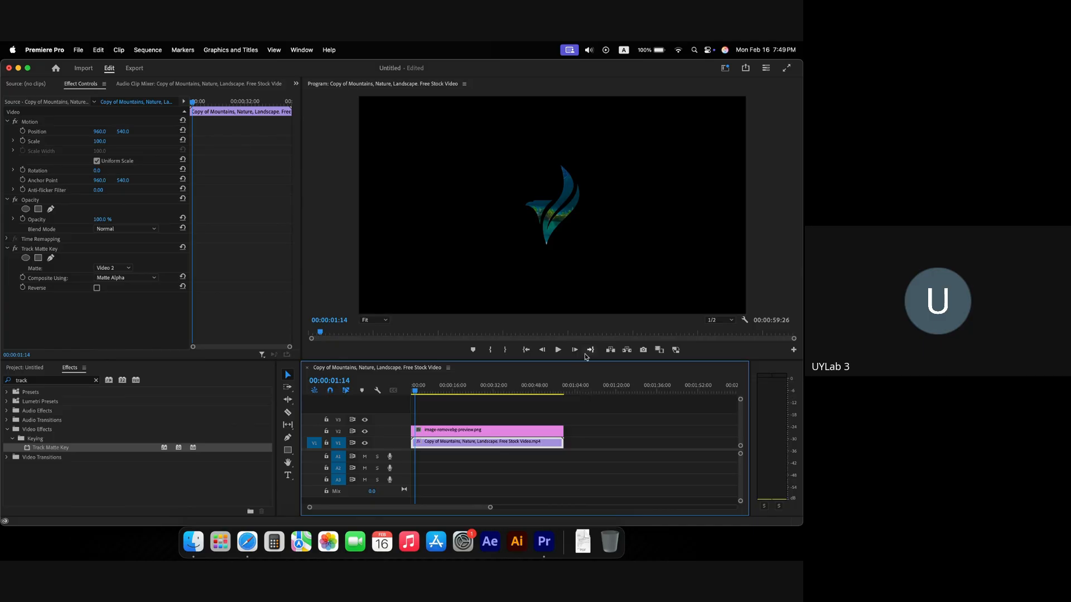
pyautogui.click(558, 350)
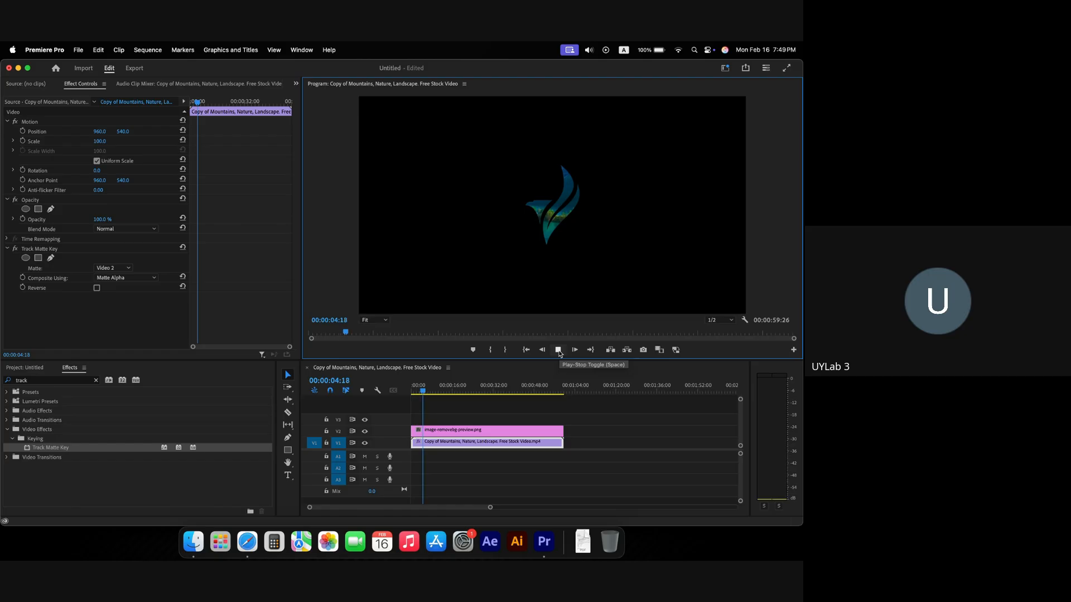
pyautogui.press('space')
pyautogui.click(494, 431)
# Step: Scale the V2 logo matte to 192, move it to 716, 662, and replay from the start
pyautogui.click(570, 222)
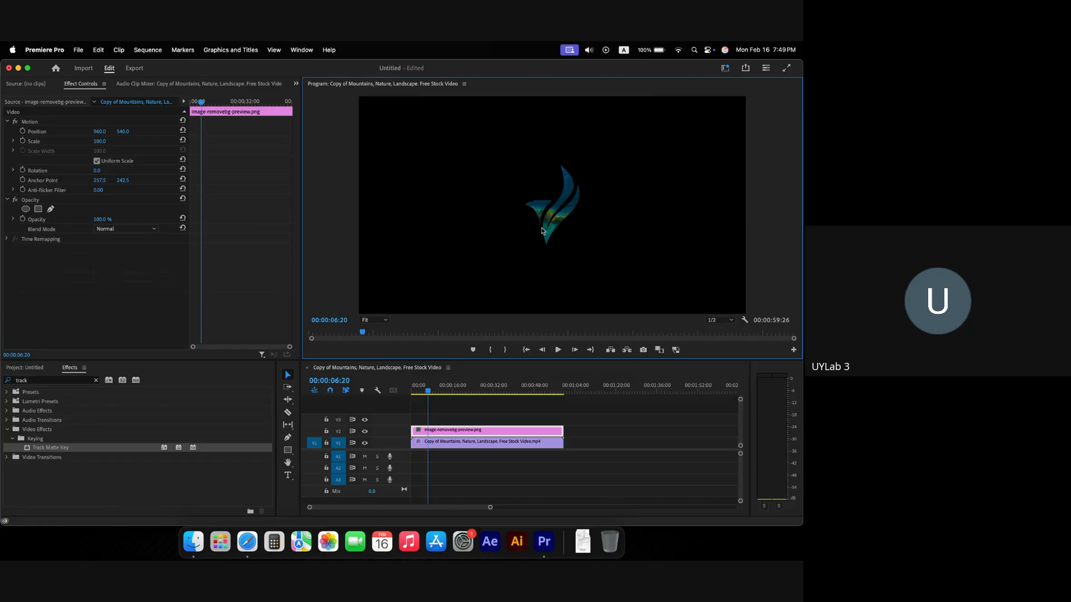
pyautogui.moveTo(99, 132)
pyautogui.mouseDown()
pyautogui.moveTo(60, 132)
pyautogui.moveTo(117, 141)
pyautogui.mouseUp()
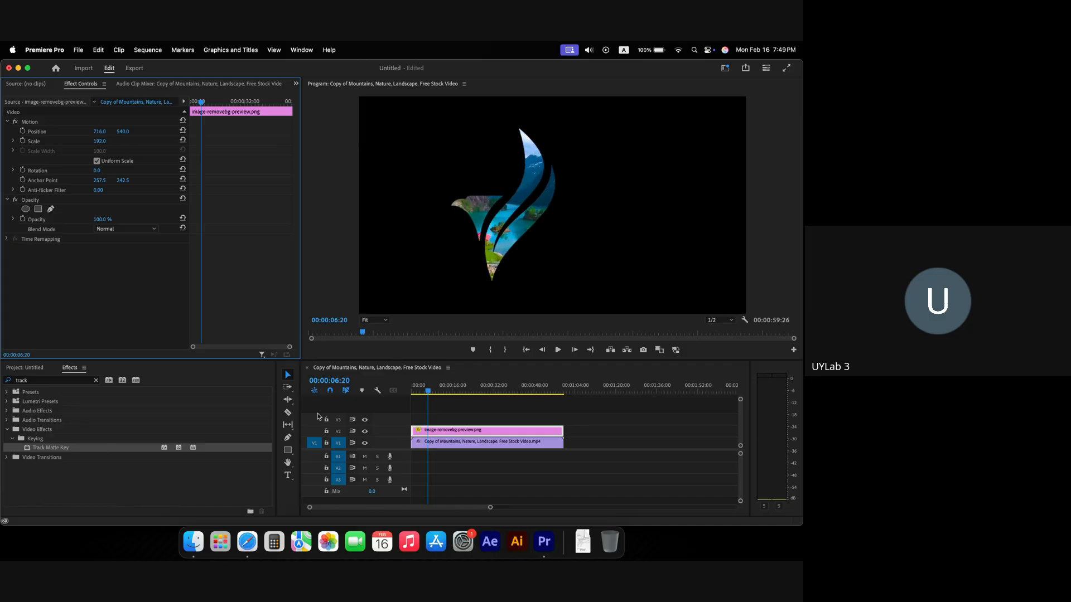
pyautogui.press('space')
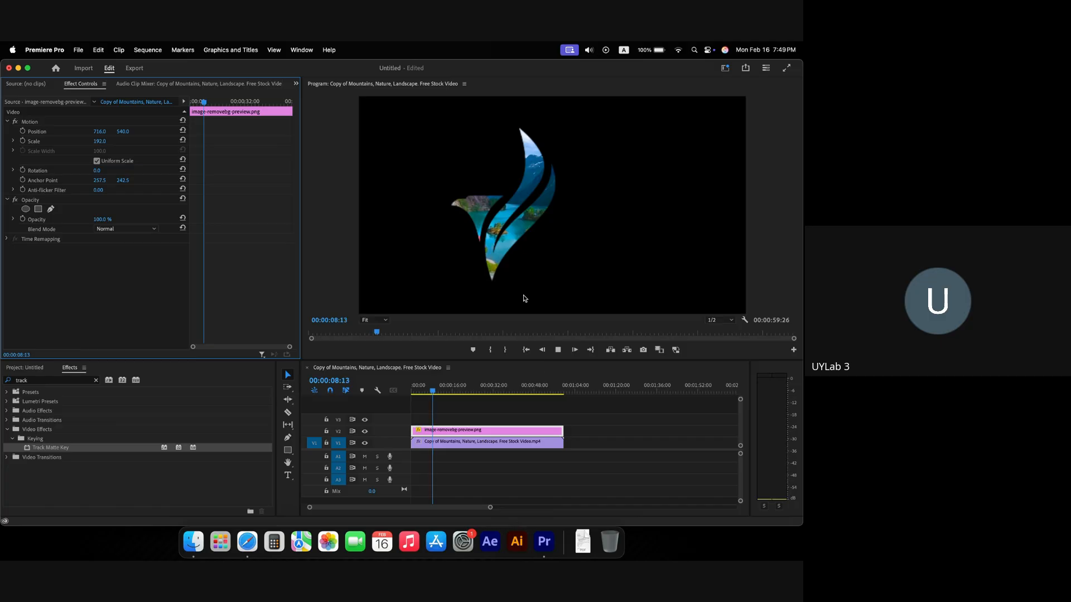
pyautogui.press('space')
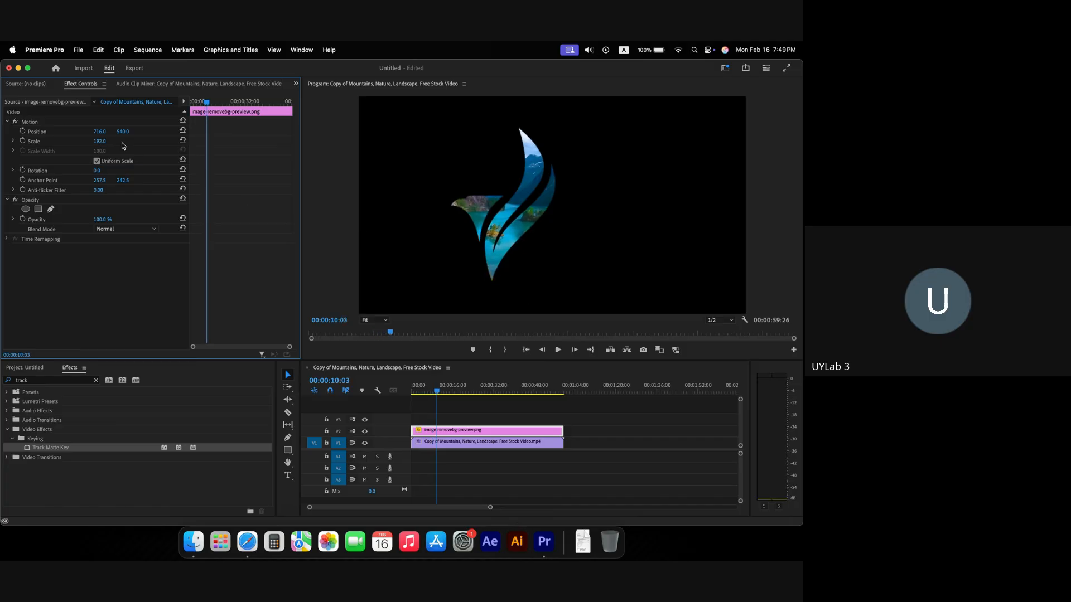
pyautogui.moveTo(122, 136); pyautogui.dragTo(405, 449)
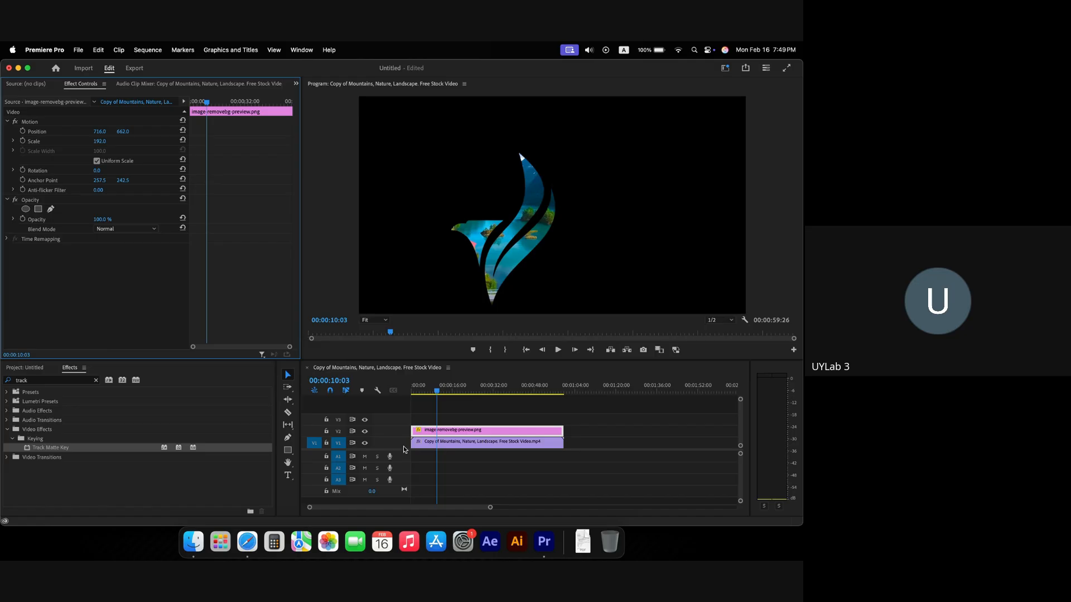
pyautogui.moveTo(422, 389); pyautogui.dragTo(306, 387)
pyautogui.press('space')
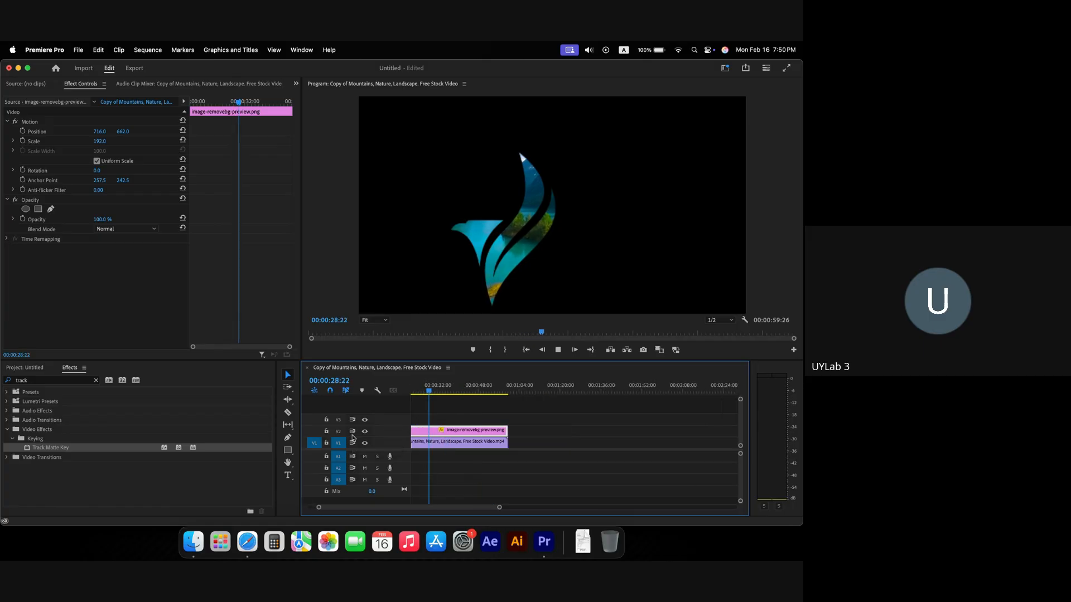
# Step: Delete the logo clip and the Track Matte Key effect, then undo that removal
pyautogui.hscroll(-3, 430, 433)
pyautogui.press('space')
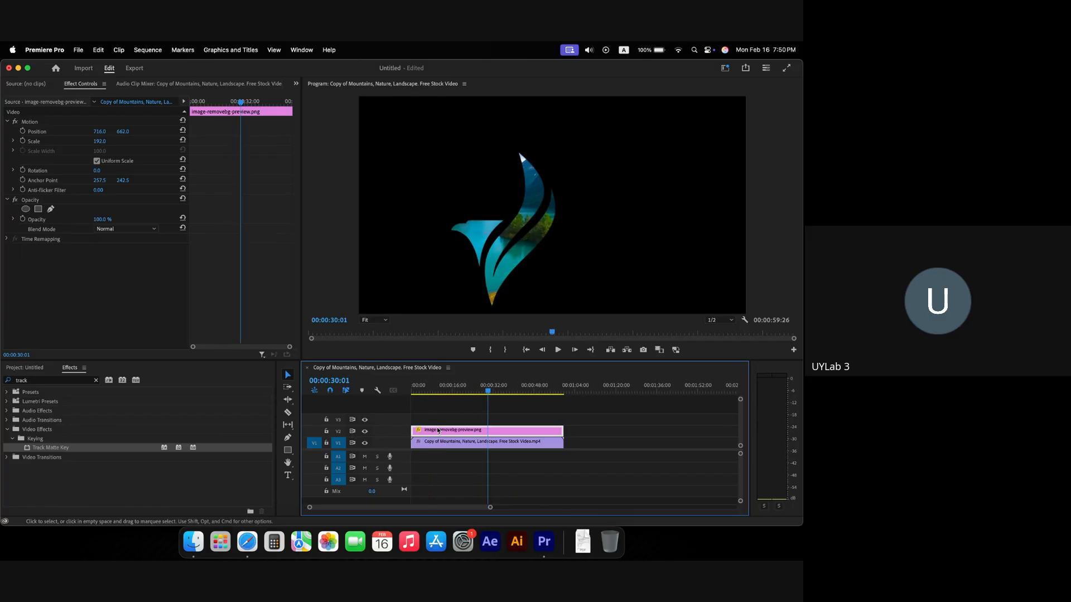
pyautogui.click(444, 392)
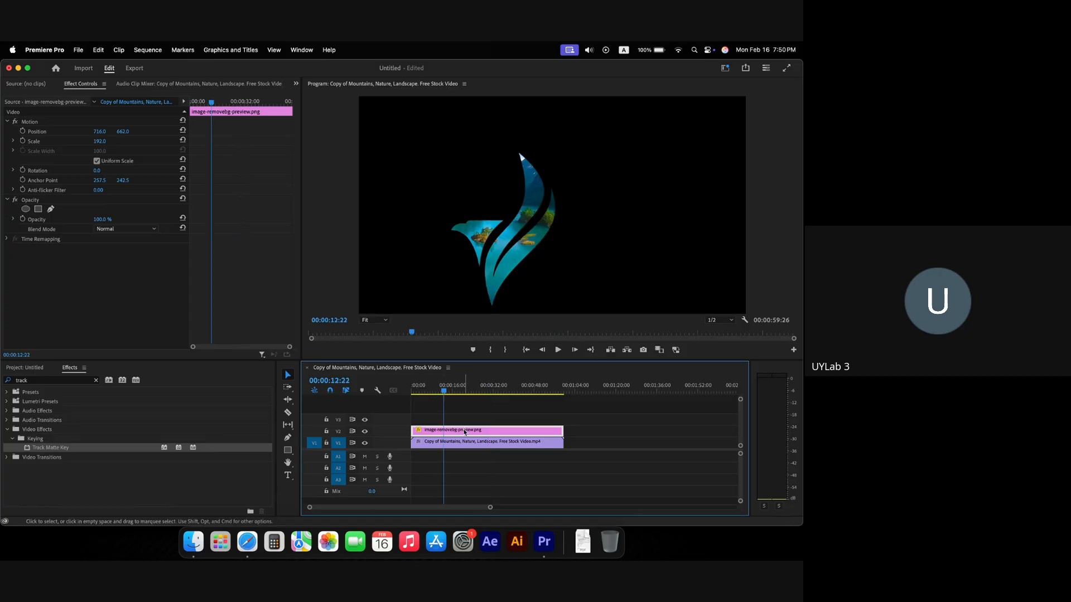
pyautogui.press('Delete')
pyautogui.click(462, 447)
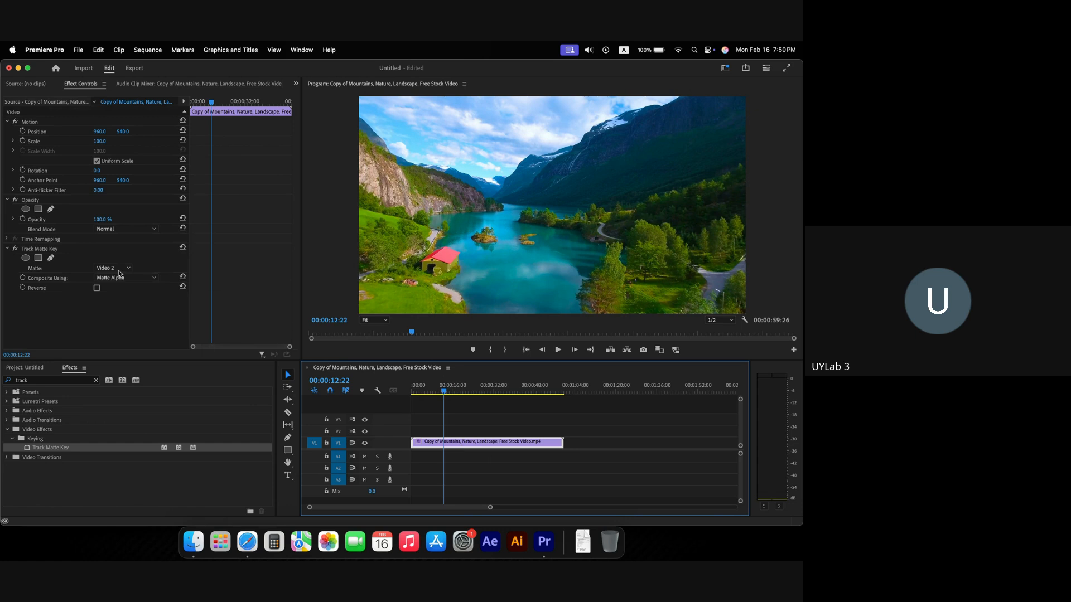
pyautogui.click(38, 250)
pyautogui.press('Delete')
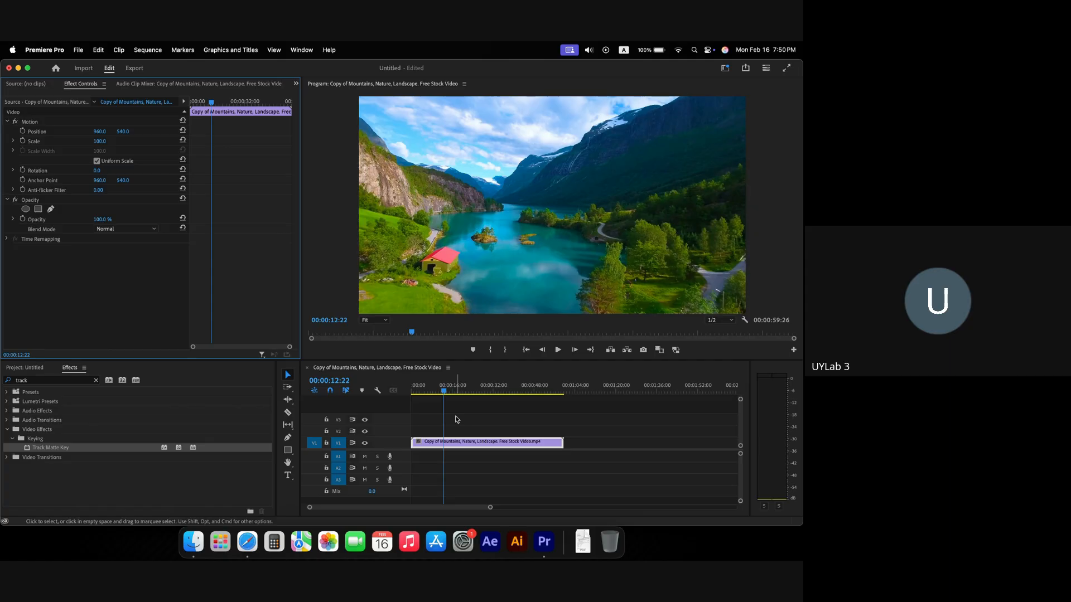
pyautogui.click(435, 393)
pyautogui.press('super+z')
pyautogui.press('super+z')
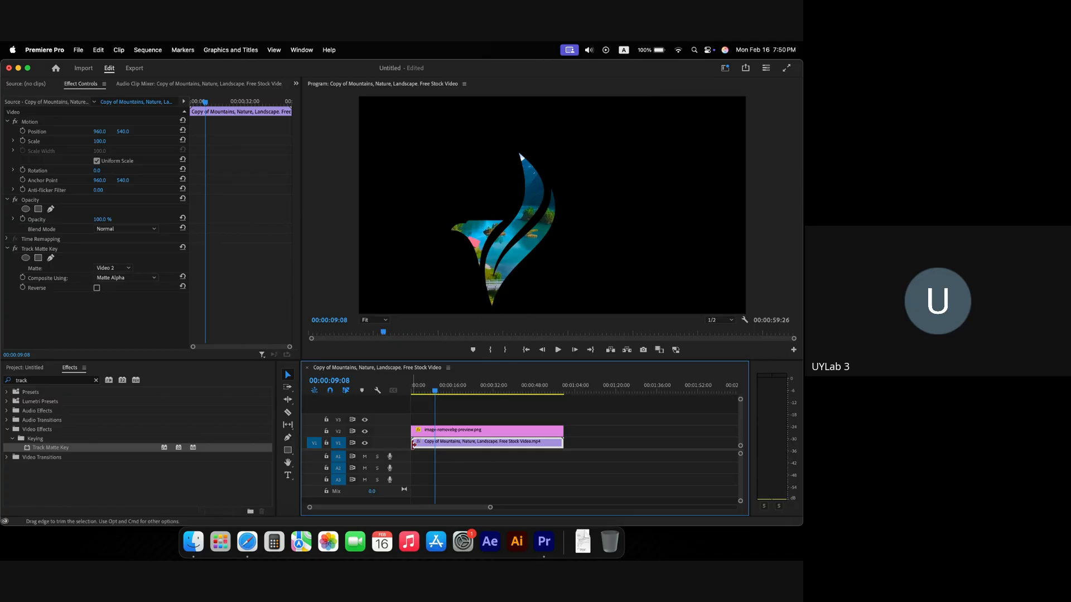
# Step: Delete both the landscape clip and the logo clip, leaving the timeline empty
pyautogui.press('Delete')
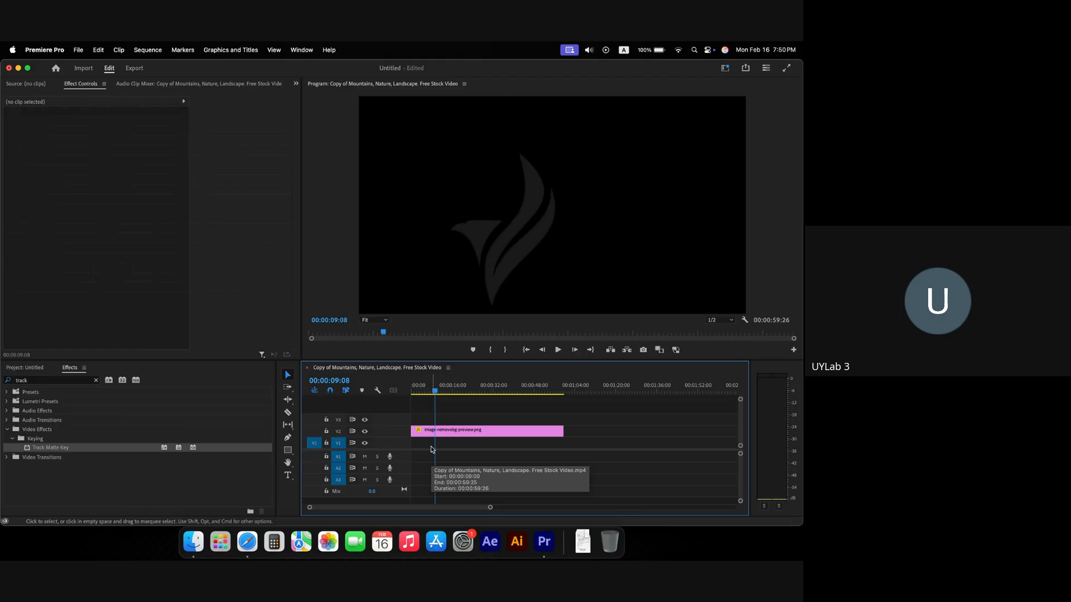
pyautogui.click(437, 431)
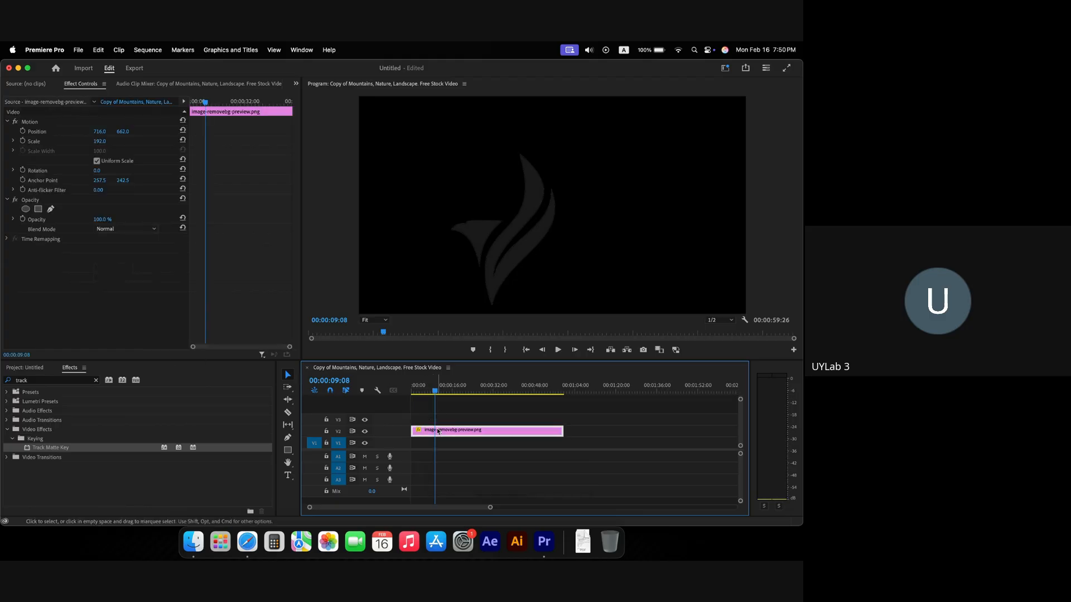
pyautogui.press('Delete')
pyautogui.click(44, 368)
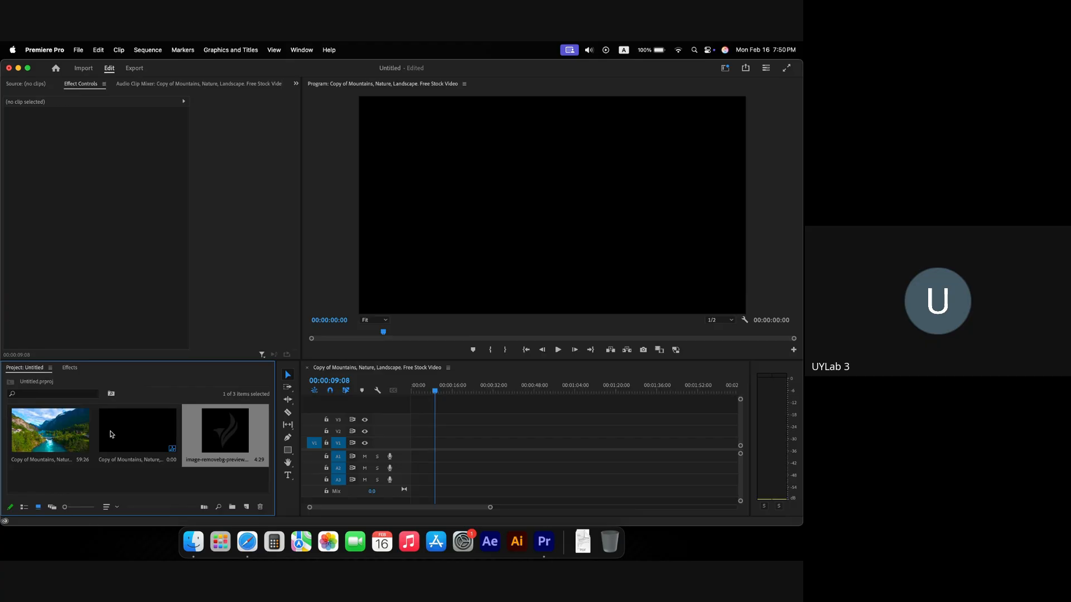
pyautogui.doubleClick(230, 482)
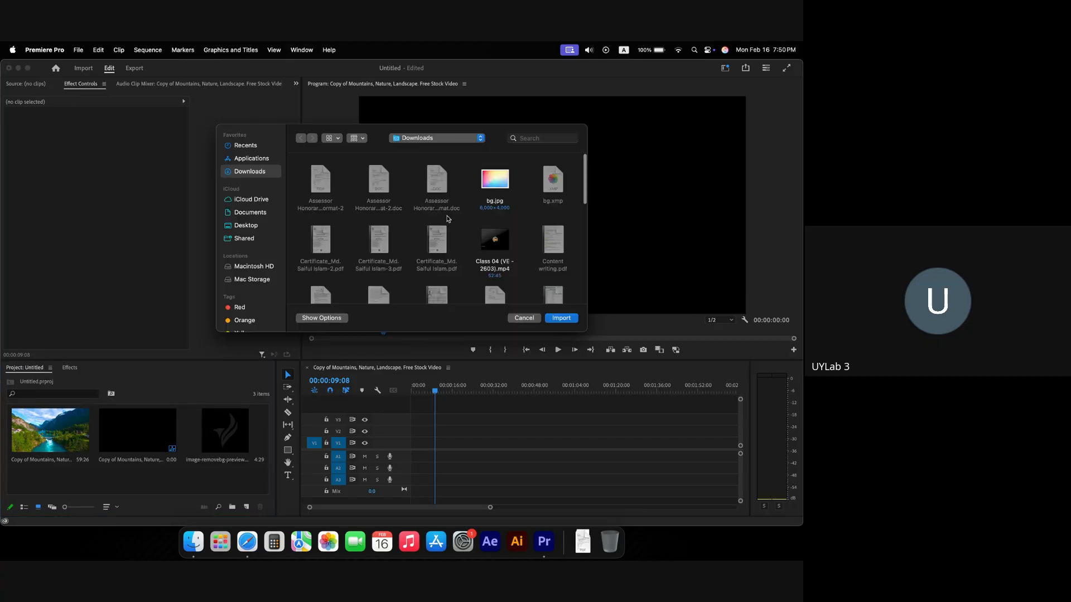
pyautogui.click(263, 282)
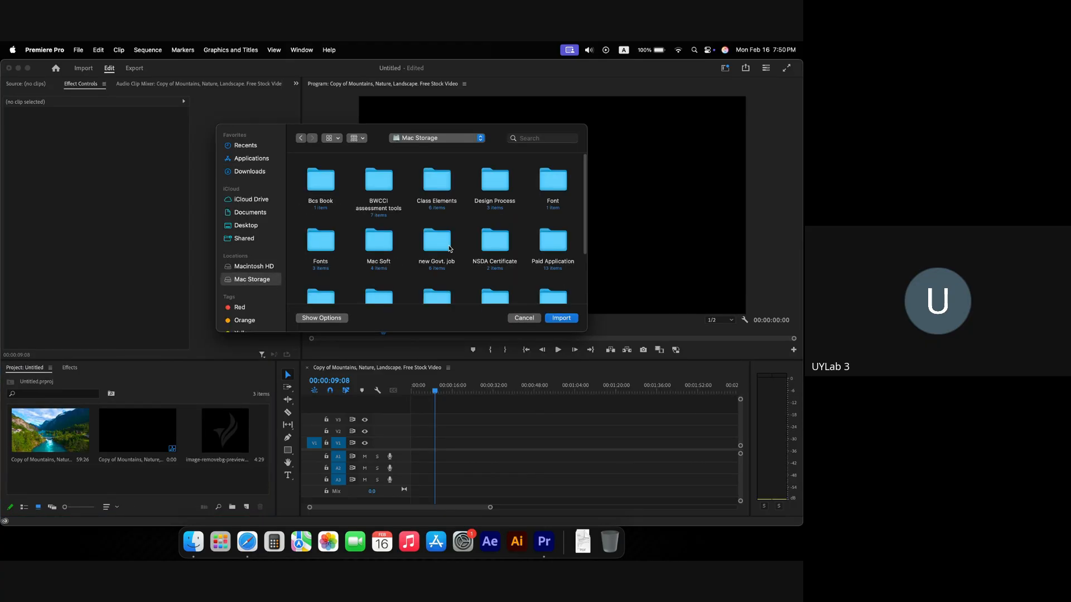
pyautogui.doubleClick(446, 185)
pyautogui.press('Right')
pyautogui.press('Right')
pyautogui.press('super+Down')
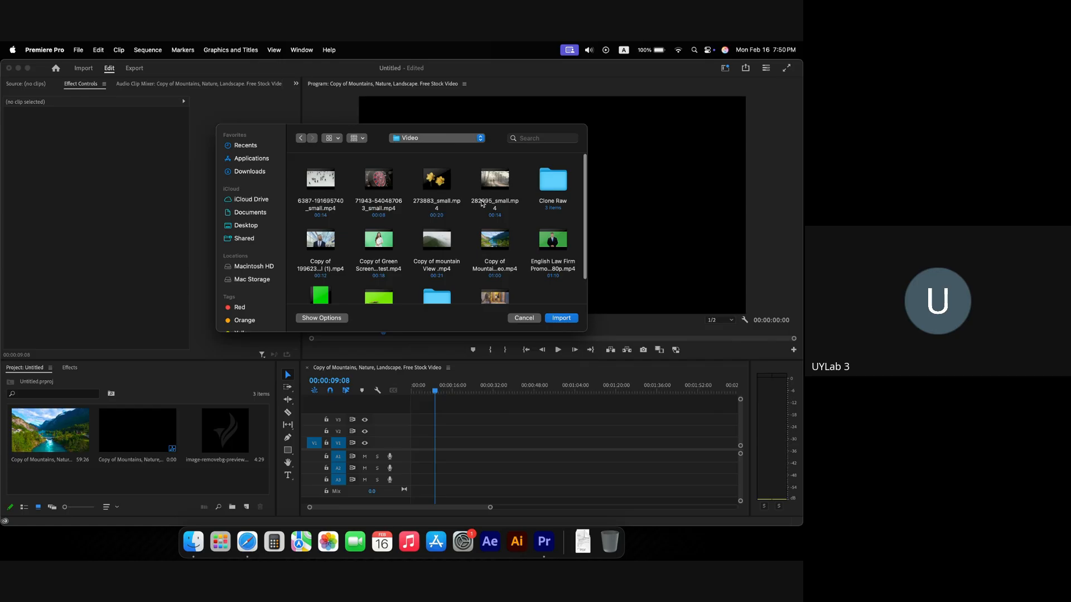
pyautogui.moveTo(370, 249)
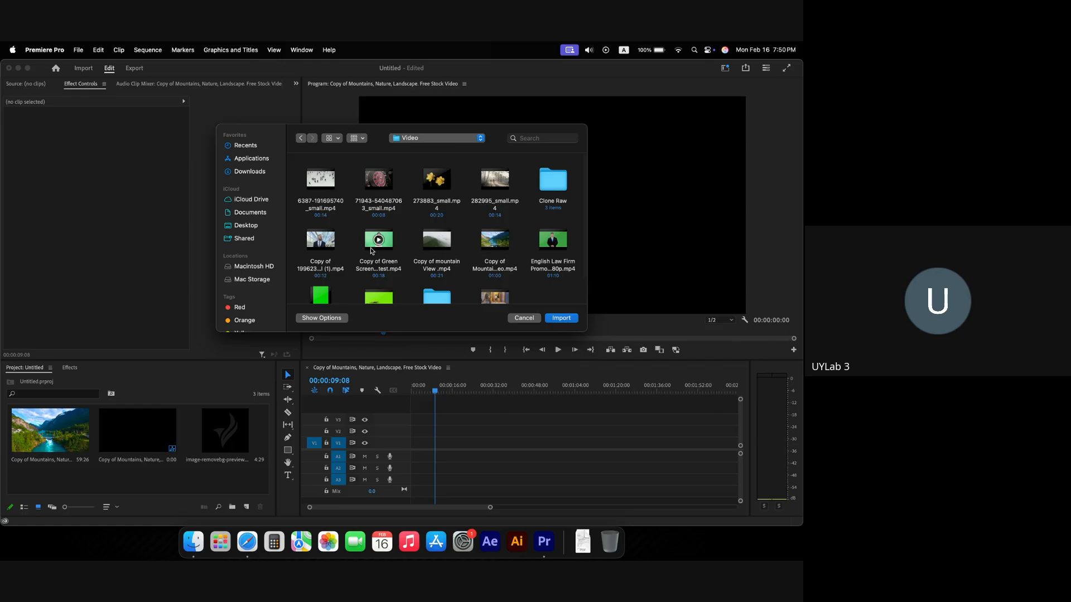
pyautogui.moveTo(445, 250)
pyautogui.scroll(-2, 445, 250)
pyautogui.scroll(2, 391, 250)
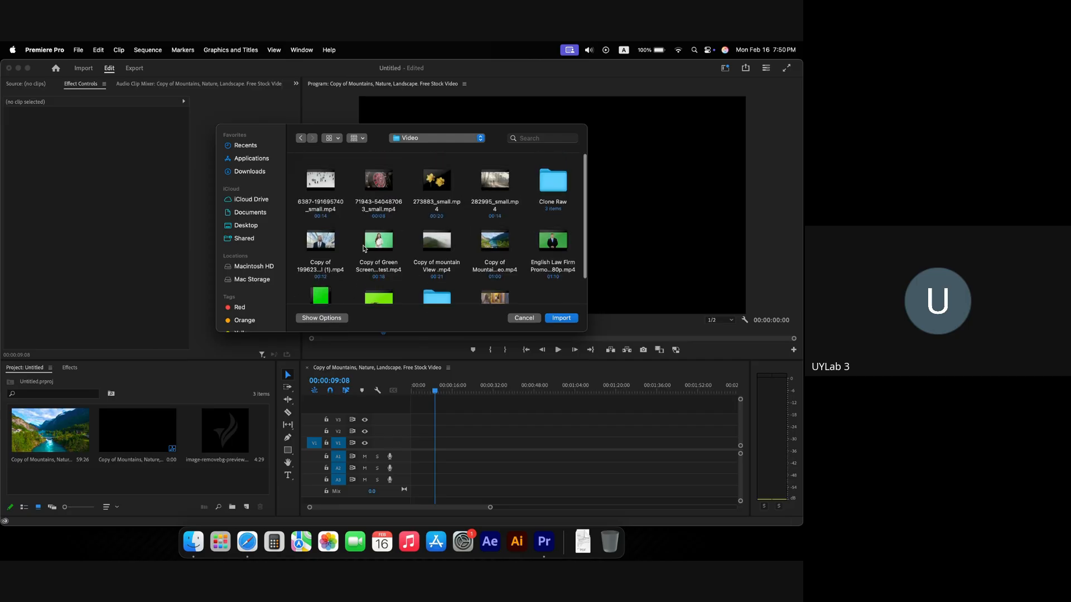
pyautogui.doubleClick(333, 249)
# Step: Place the imported businessman clip on track V1 and scrub into it
pyautogui.moveTo(49, 457); pyautogui.dragTo(432, 443)
pyautogui.moveTo(435, 392); pyautogui.dragTo(416, 395)
pyautogui.scroll(-3, 417, 447)
pyautogui.scroll(5, 417, 446)
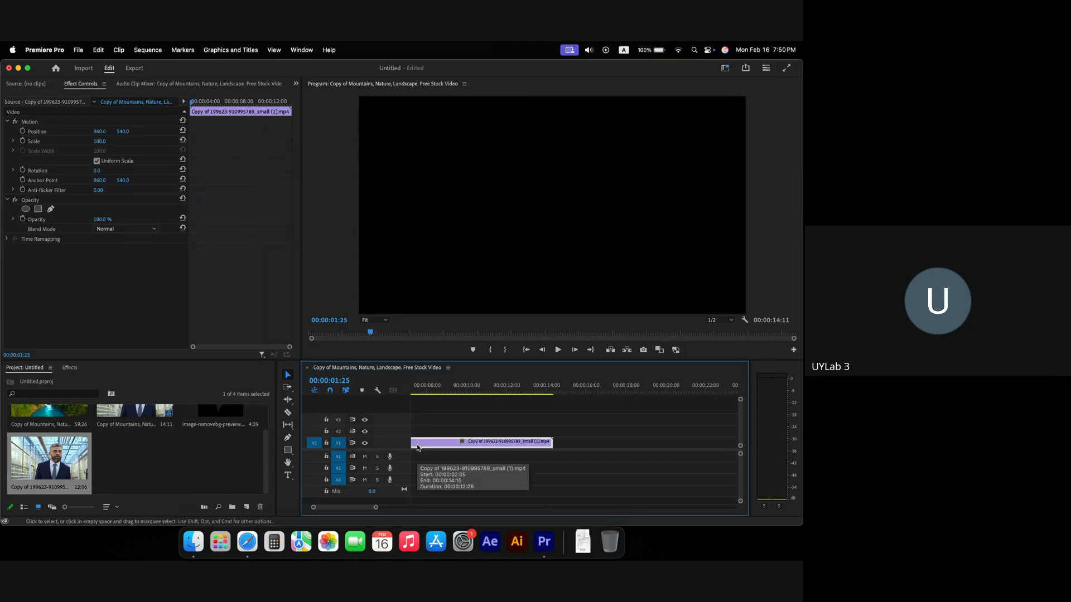
# Step: Delete the gap before the businessman clip so it starts at zero
pyautogui.click(435, 447)
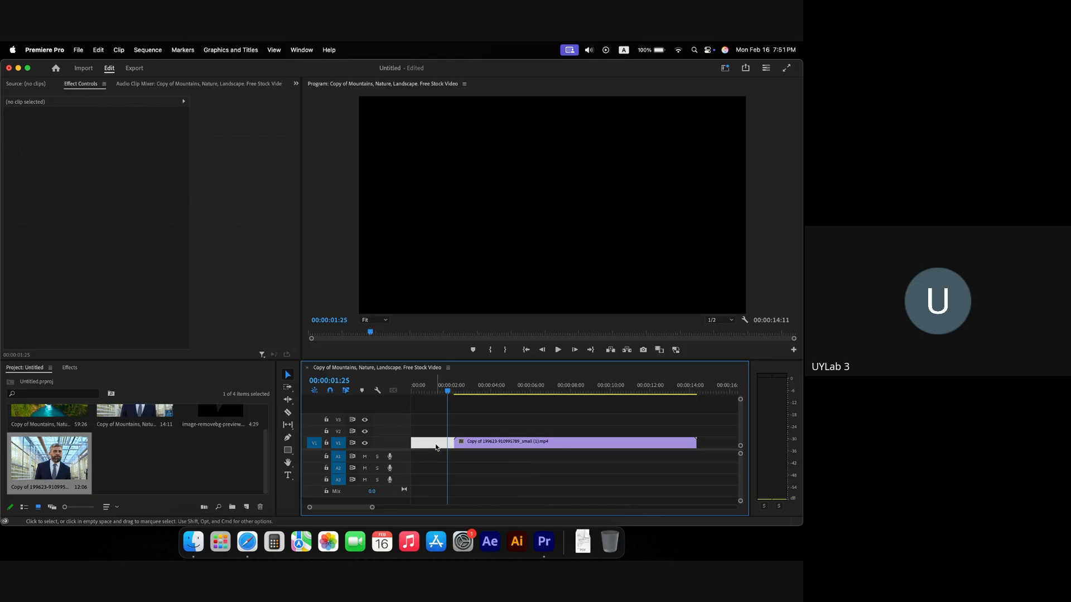
pyautogui.press('Delete')
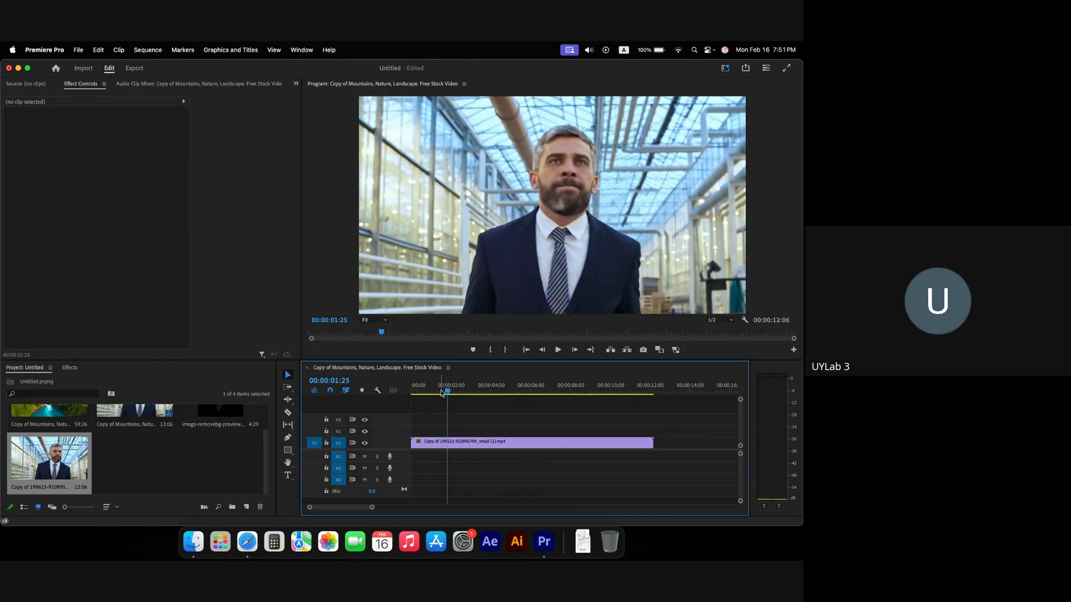
pyautogui.moveTo(445, 387); pyautogui.dragTo(388, 390)
# Step: Drag image-removebg-preview.png from the Project panel onto V2 above the clip
pyautogui.scroll(2, 180, 475)
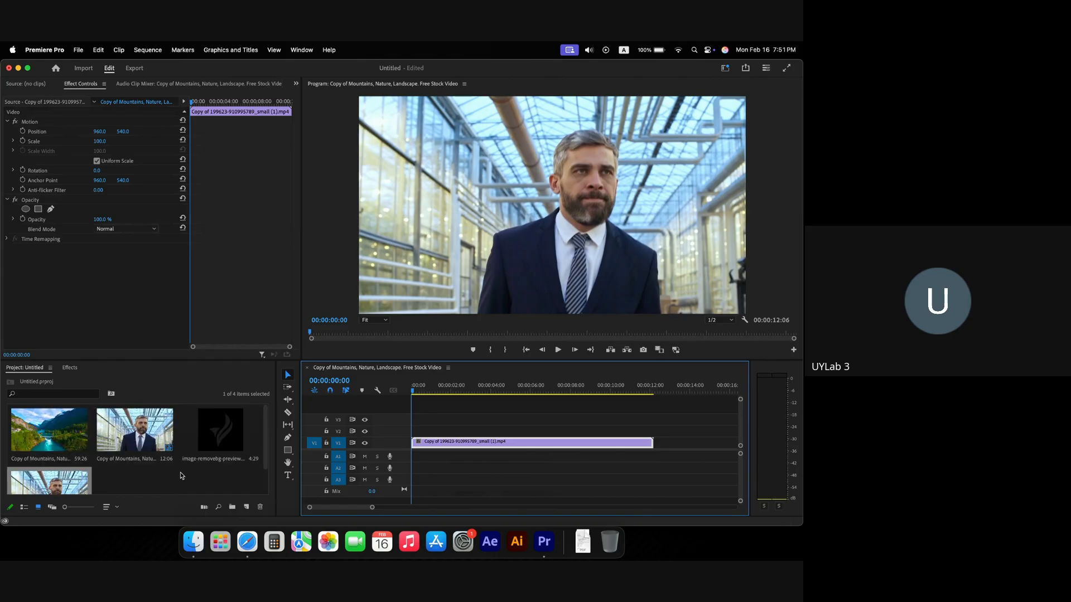
pyautogui.scroll(-2, 207, 472)
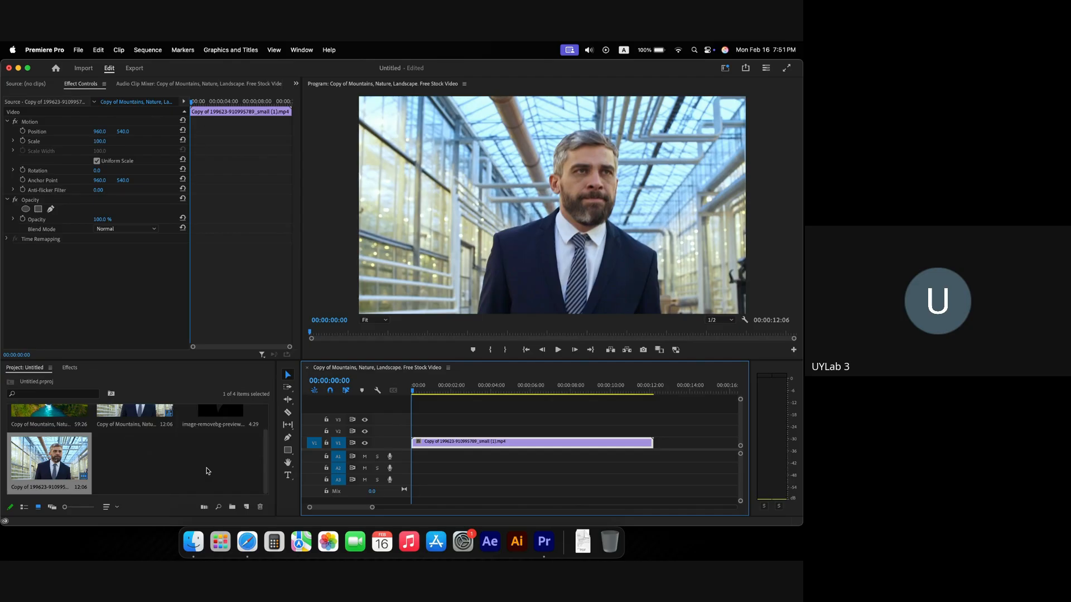
pyautogui.scroll(2, 207, 472)
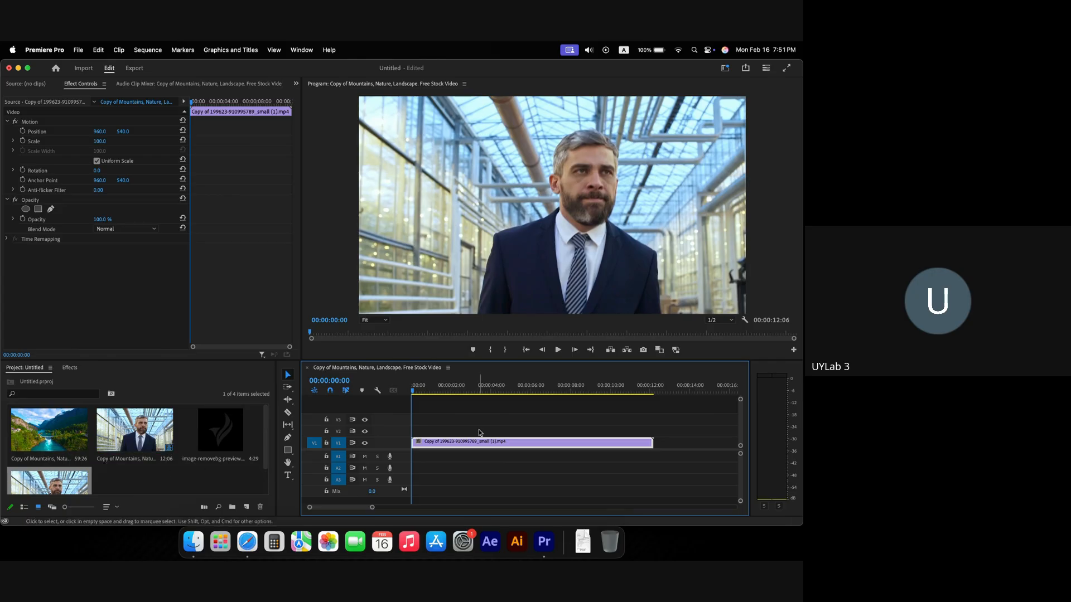
pyautogui.moveTo(206, 437); pyautogui.dragTo(383, 433)
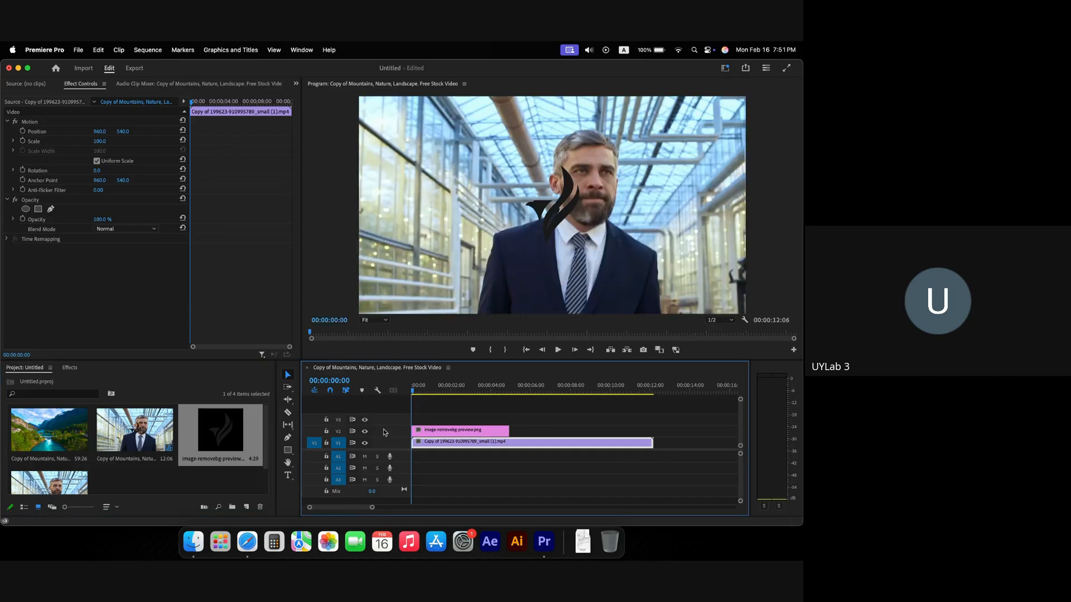
# Step: Apply Track Matte Key to the man clip with the Matte set to Video 2
pyautogui.click(70, 369)
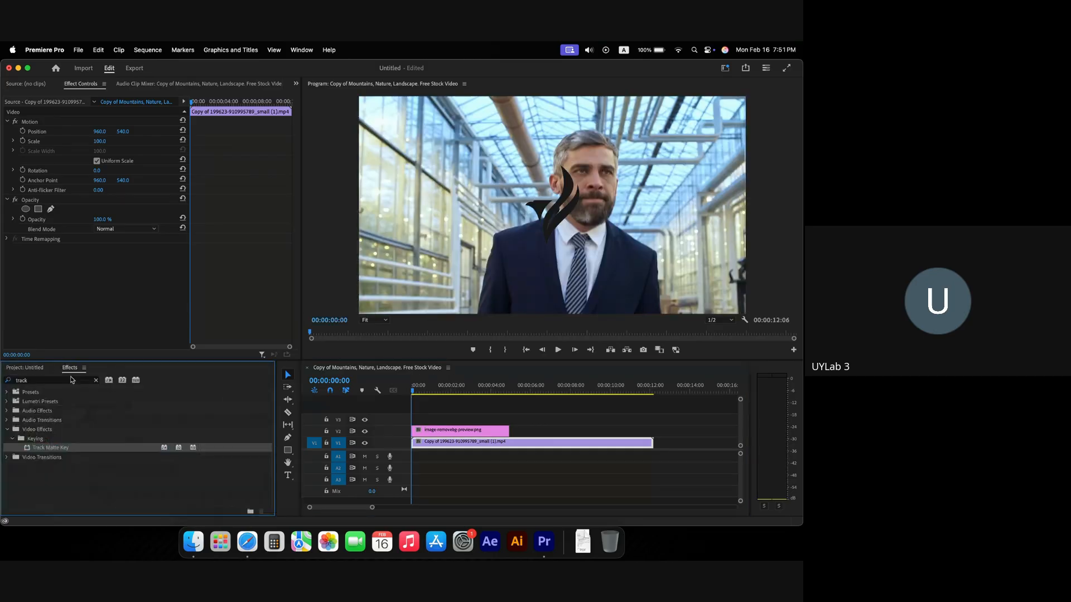
pyautogui.moveTo(59, 456); pyautogui.dragTo(449, 442)
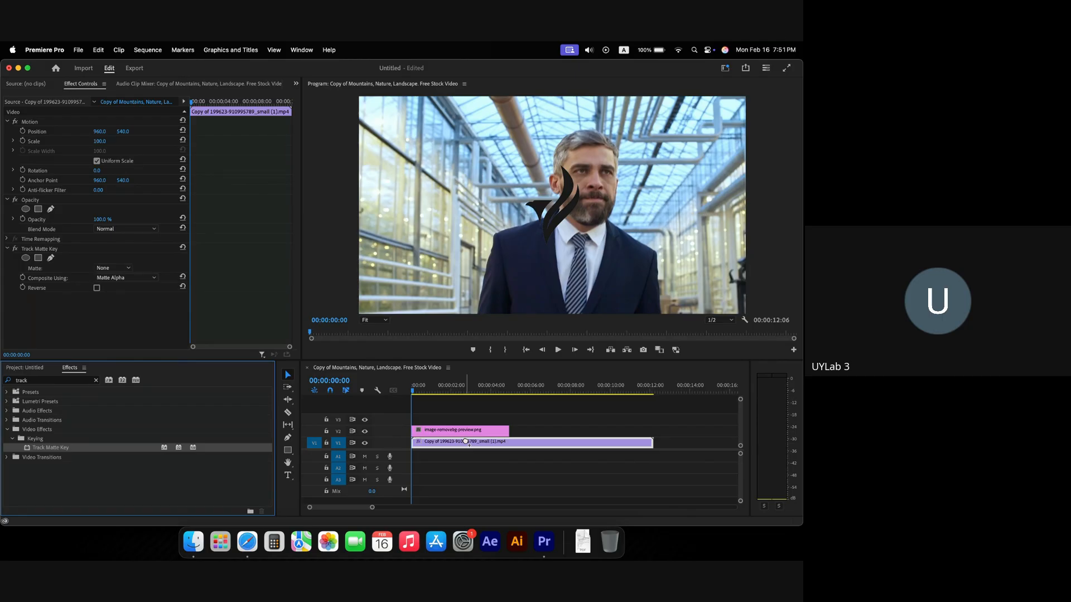
pyautogui.click(113, 268)
pyautogui.click(112, 299)
# Step: Preview the matte, return to the start, and enable Scale keyframing on the man clip
pyautogui.press('space')
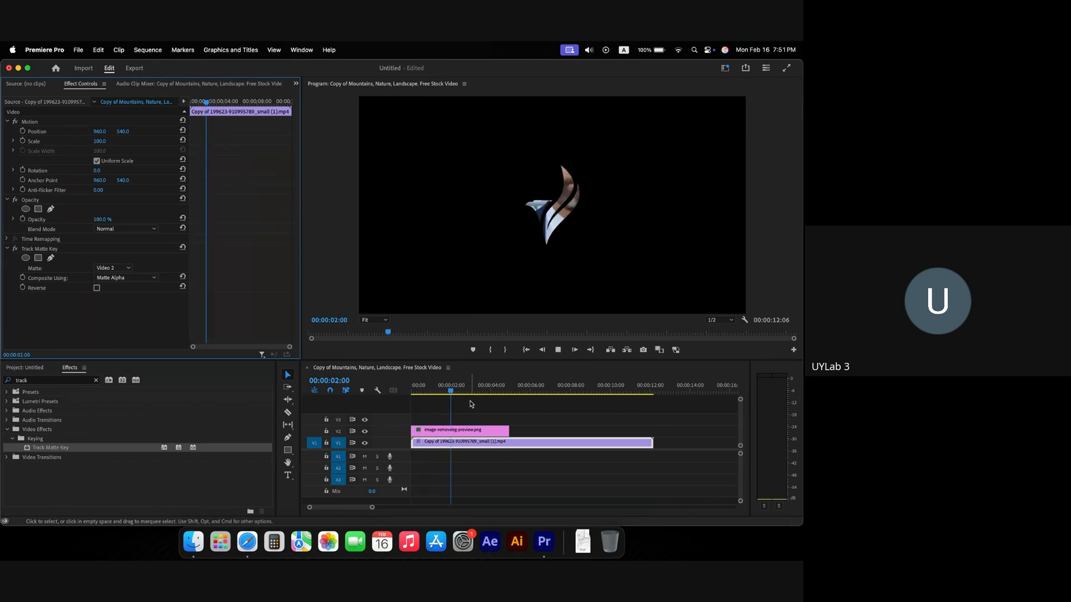
pyautogui.moveTo(473, 392); pyautogui.dragTo(413, 393)
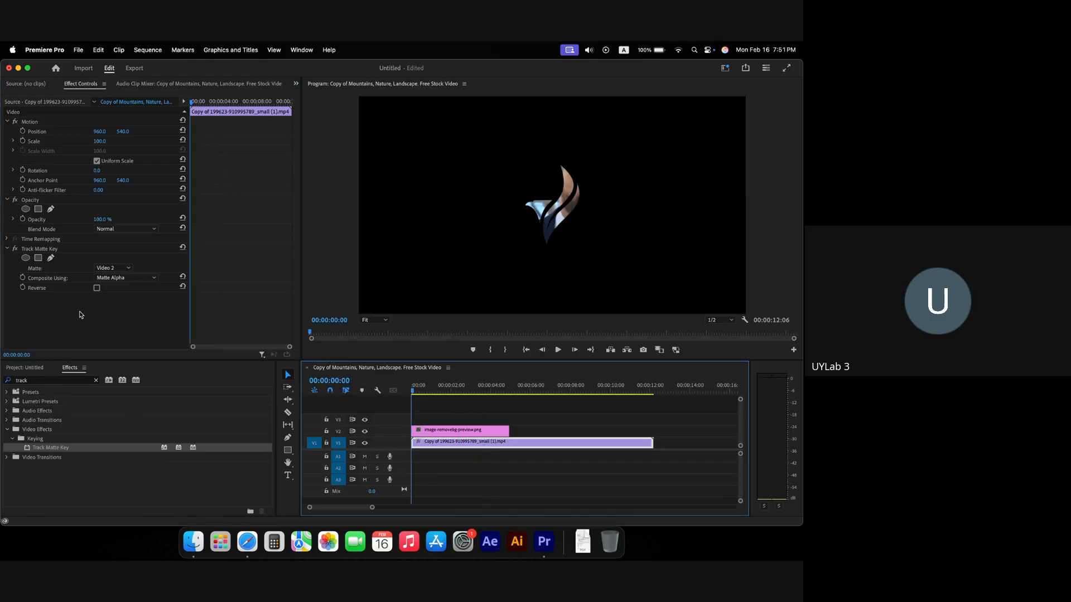
pyautogui.click(24, 142)
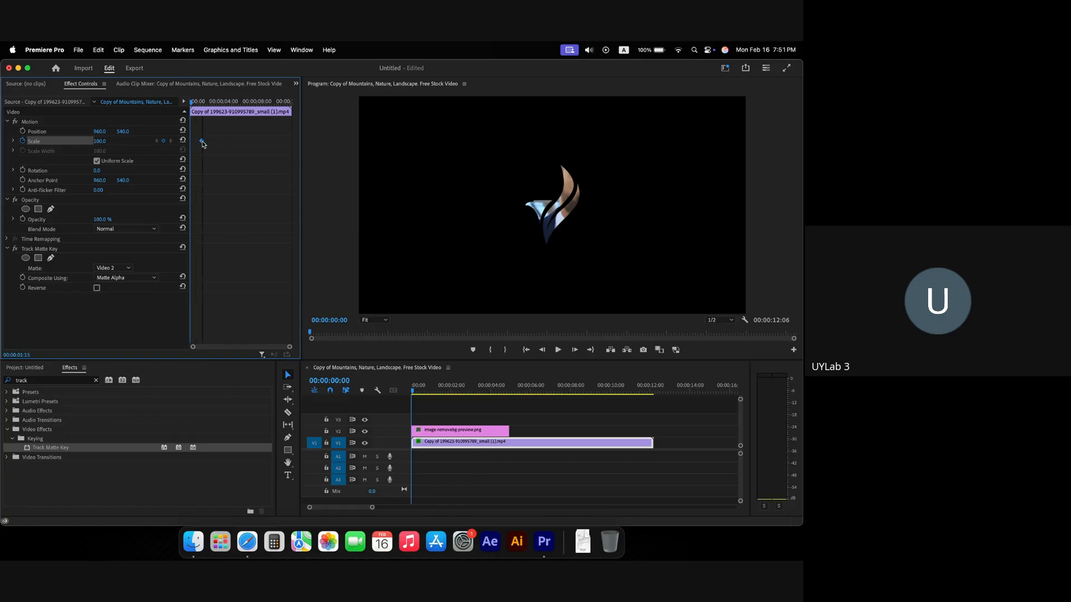
# Step: Try scaling the man clip to 1006, then undo back to 100 and reselect it
pyautogui.moveTo(100, 144); pyautogui.dragTo(111, 145)
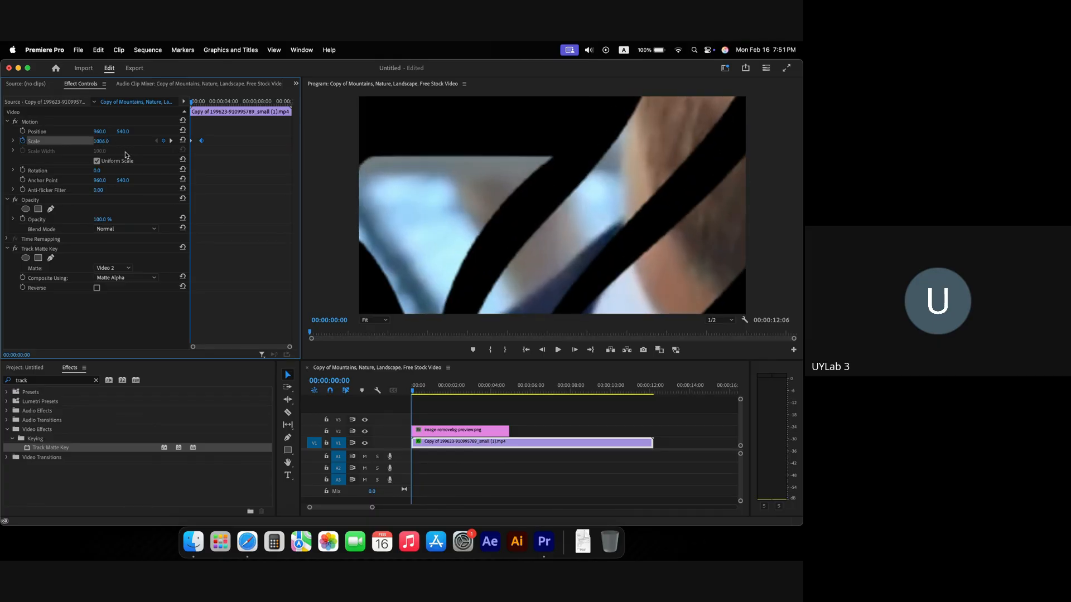
pyautogui.press('super+z')
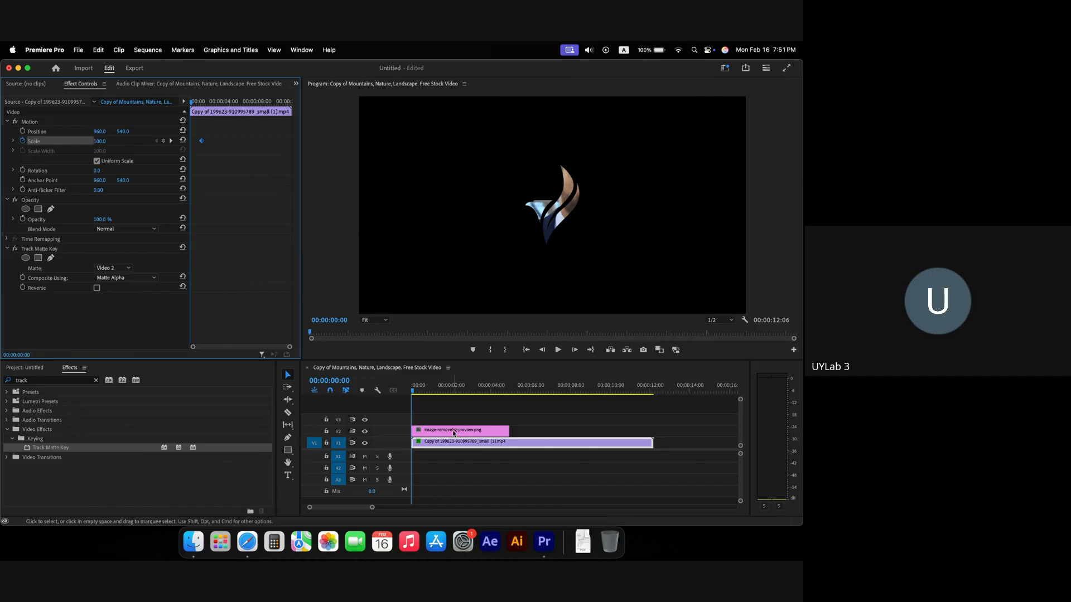
pyautogui.click(453, 430)
pyautogui.click(453, 445)
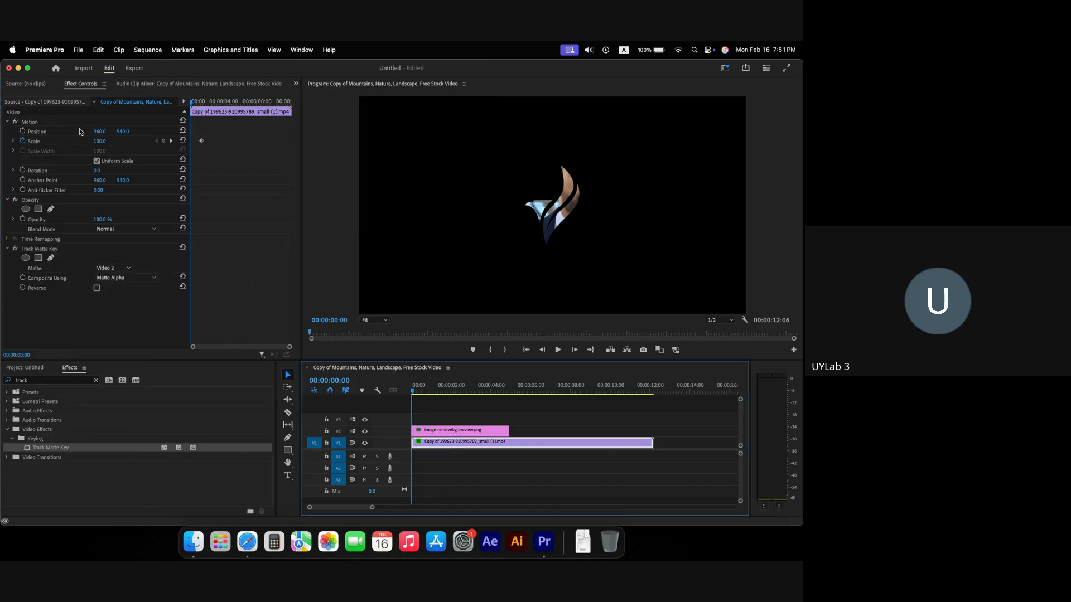
# Step: Delete the man clip's Scale keyframes and set a starting Scale keyframe on the V2 logo image
pyautogui.click(23, 140)
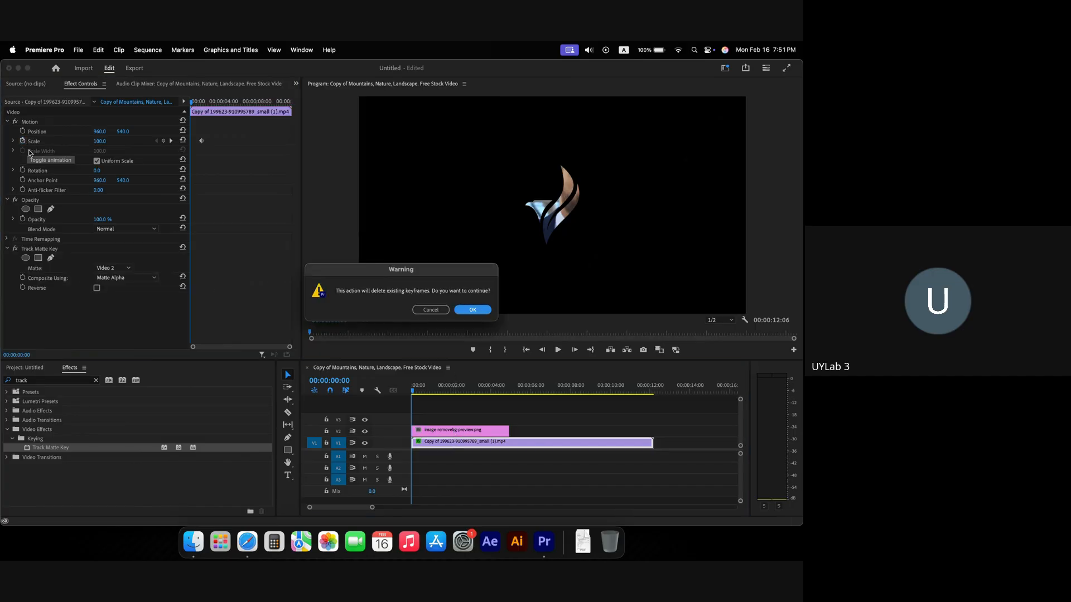
pyautogui.click(478, 313)
pyautogui.click(445, 430)
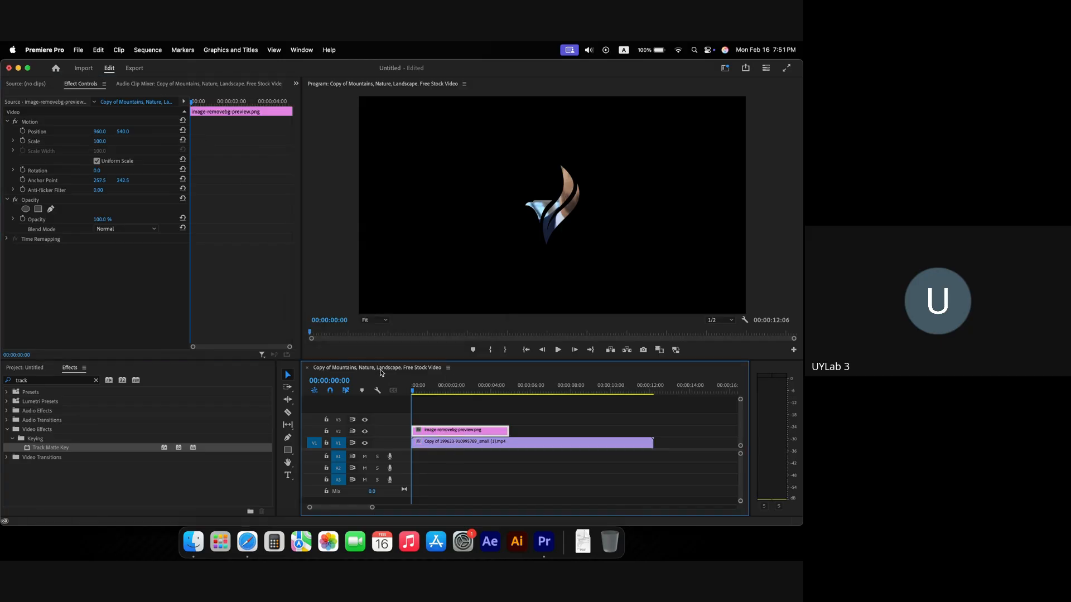
pyautogui.click(23, 141)
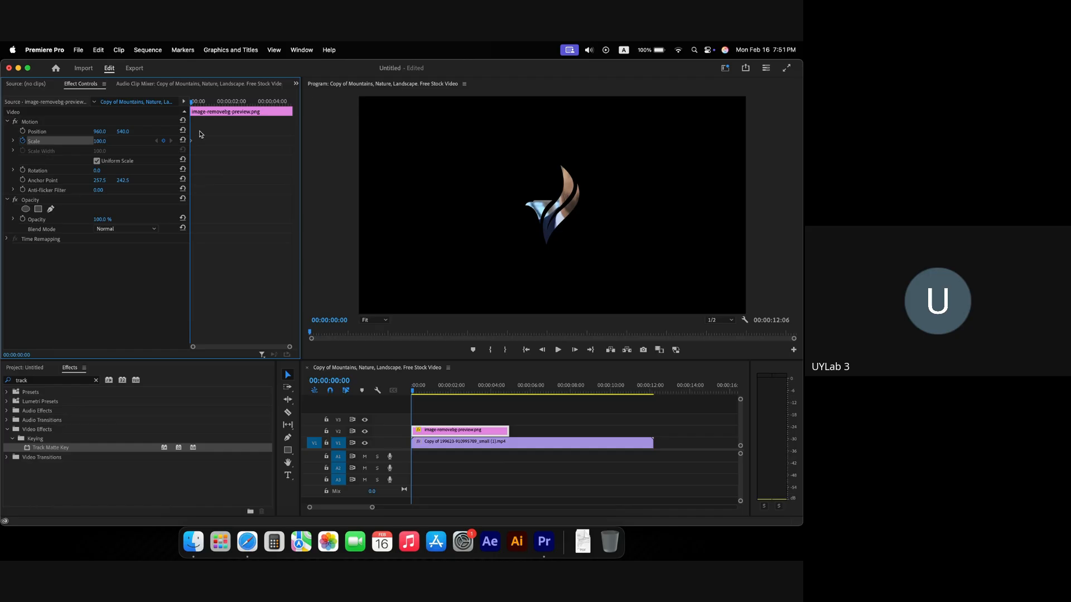
# Step: Enlarge the logo matte until the video fills the frame and preview the scale animation
pyautogui.moveTo(99, 142)
pyautogui.mouseDown()
pyautogui.moveTo(109, 142)
pyautogui.moveTo(93, 134)
pyautogui.mouseUp()
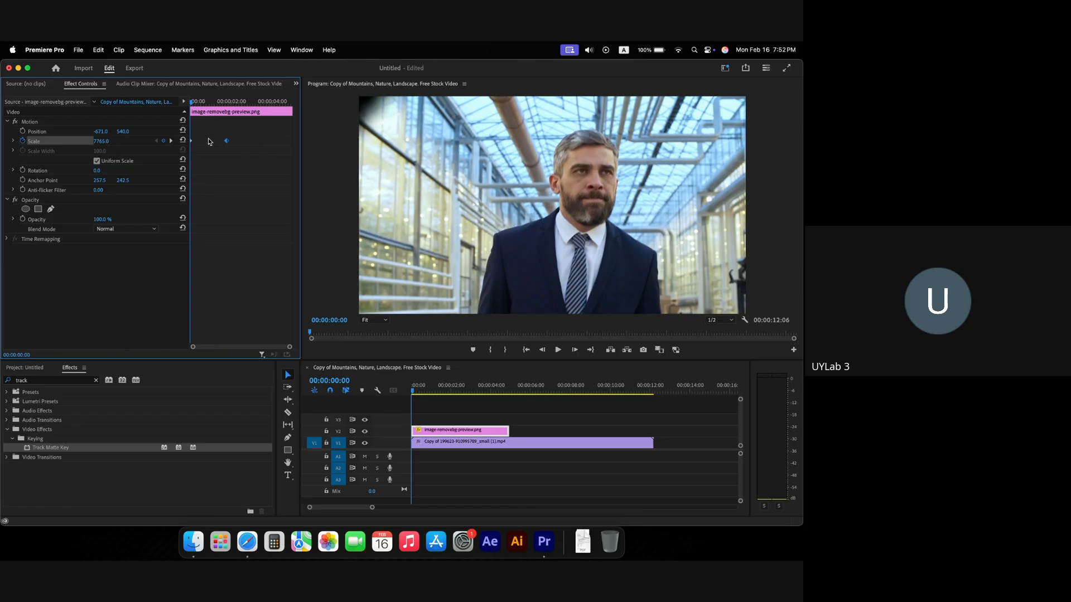
pyautogui.press('space')
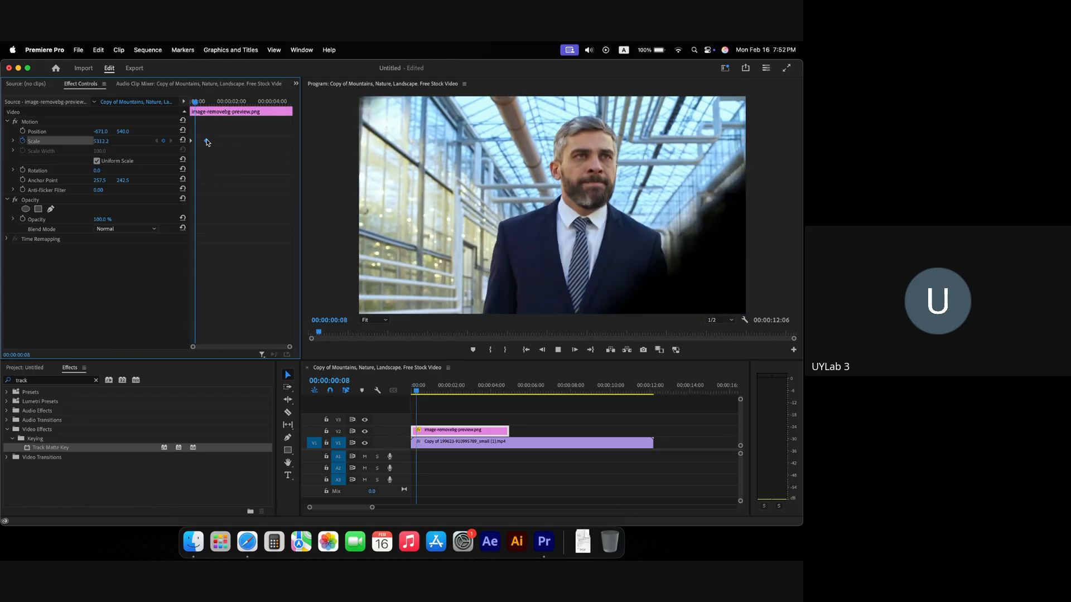
pyautogui.press('space')
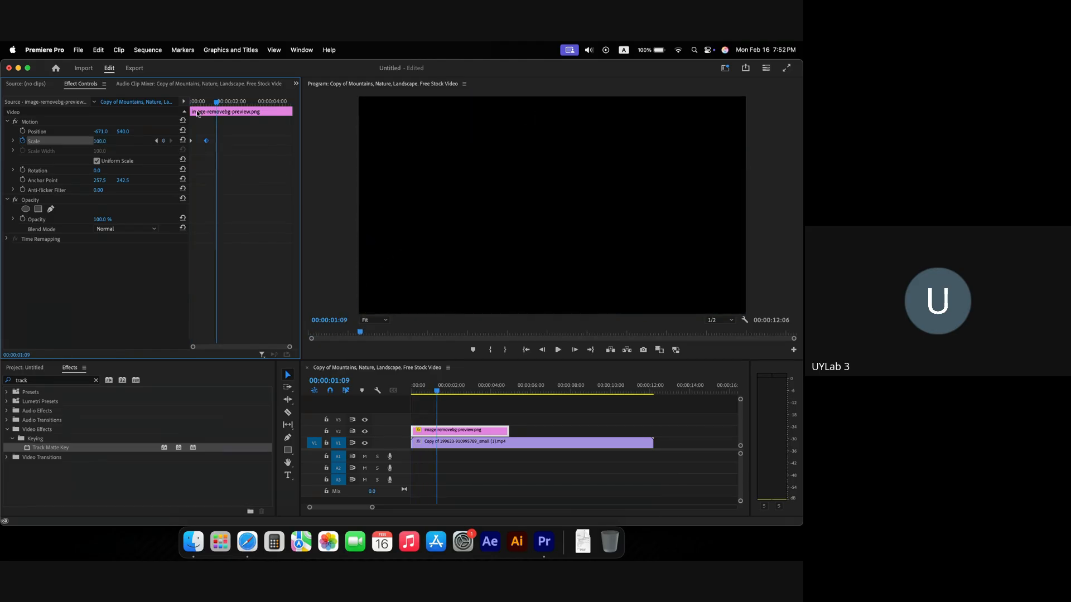
pyautogui.moveTo(212, 99)
pyautogui.mouseDown()
pyautogui.moveTo(192, 102)
pyautogui.moveTo(206, 100)
pyautogui.mouseUp()
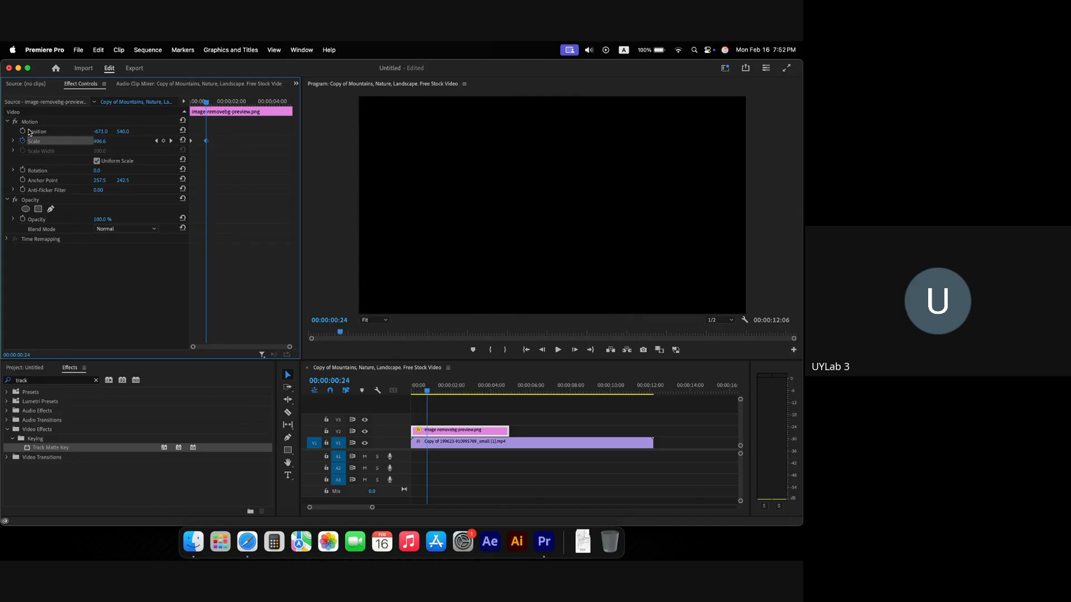
# Step: At the clip start, add a Position keyframe and set a huge Scale (about 7458.4) showing the man's face
pyautogui.moveTo(100, 134); pyautogui.dragTo(246, 134)
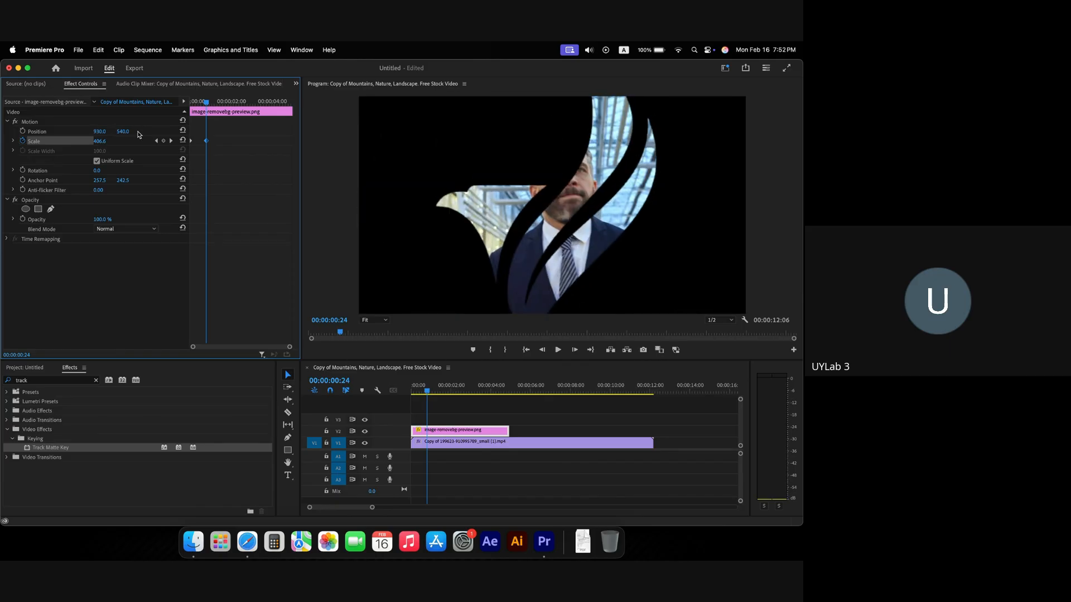
pyautogui.click(23, 131)
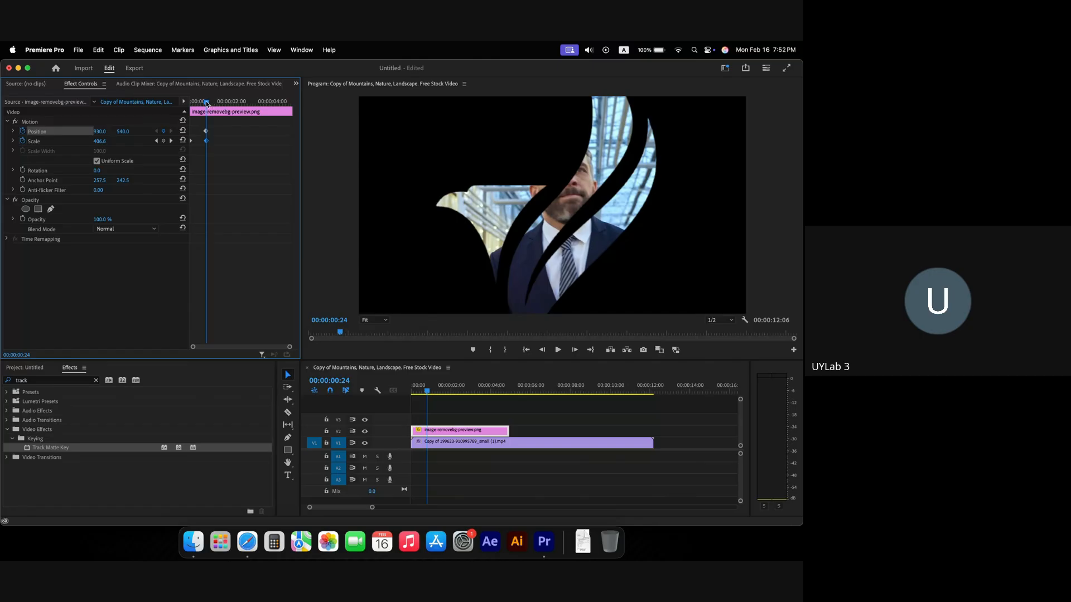
pyautogui.moveTo(207, 104); pyautogui.dragTo(189, 108)
pyautogui.moveTo(100, 134); pyautogui.dragTo(104, 131)
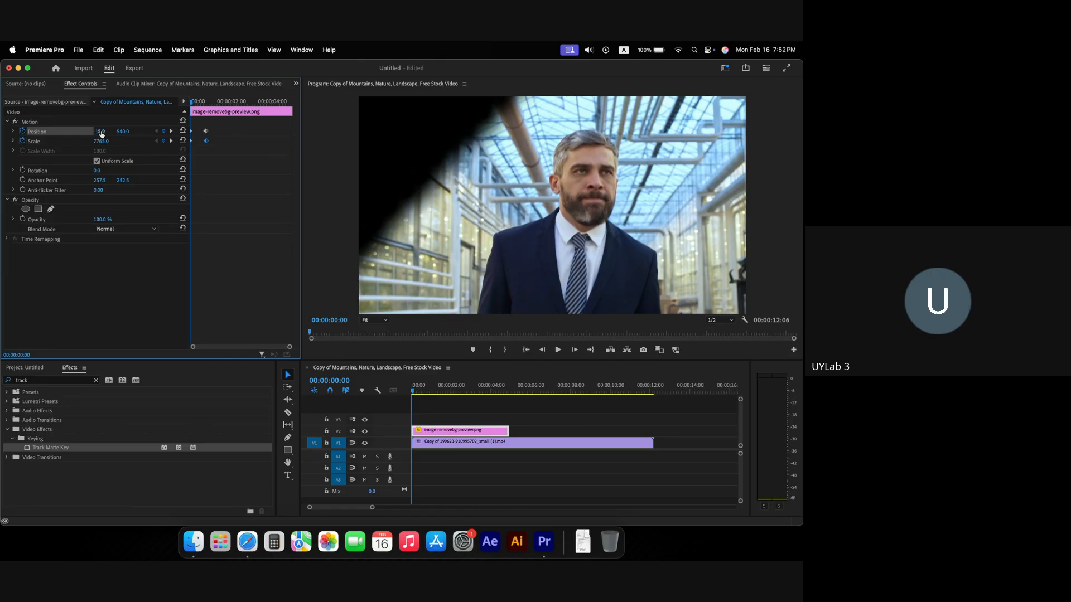
# Step: Replay the zoom-out animation from the start several times to check it
pyautogui.press('space')
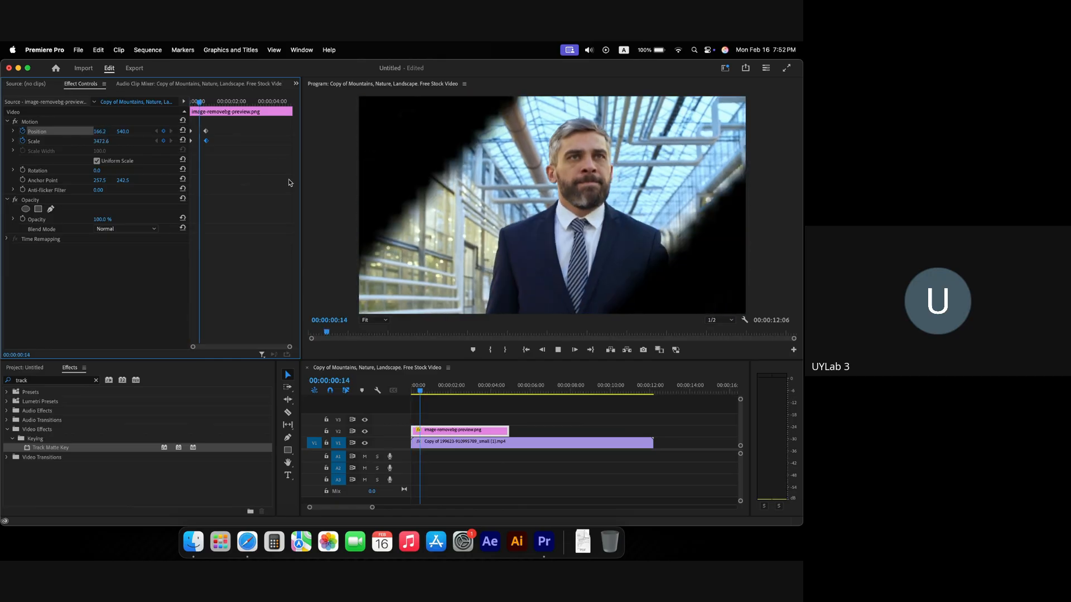
pyautogui.press('space')
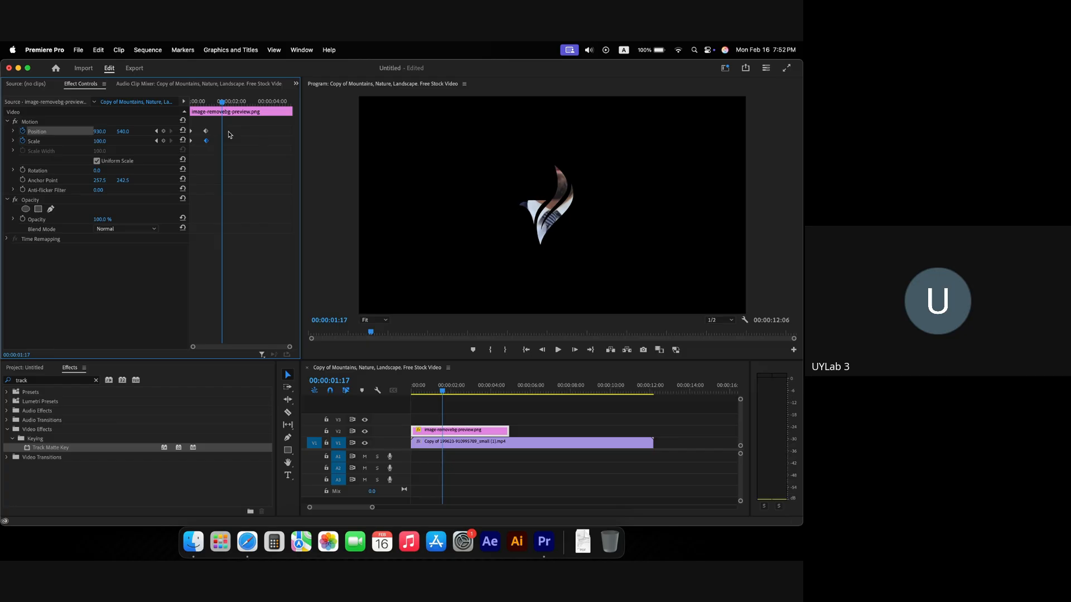
pyautogui.moveTo(210, 104); pyautogui.dragTo(143, 101)
pyautogui.press('space')
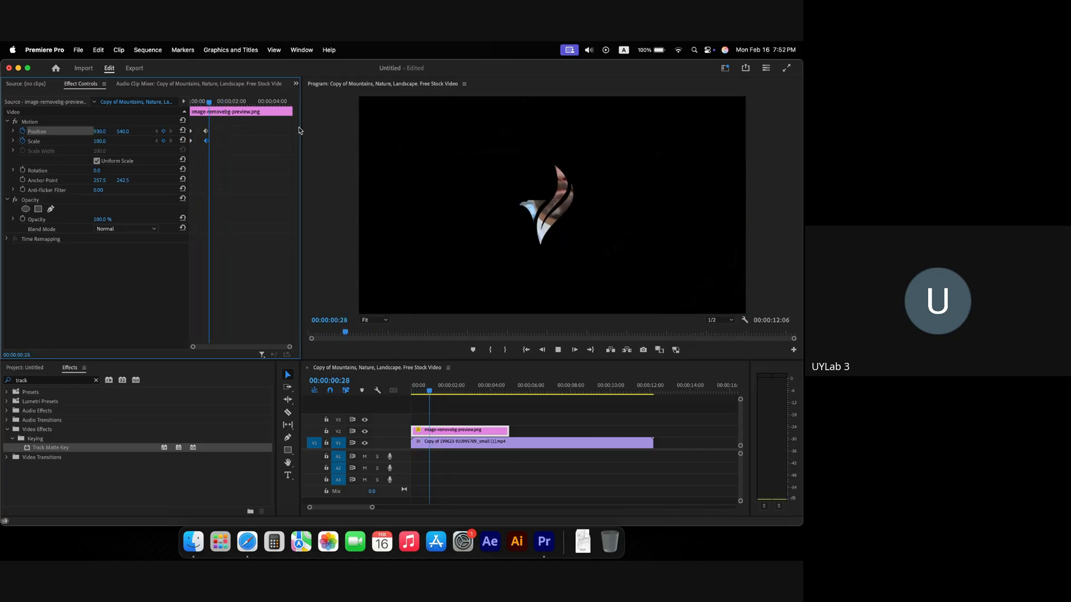
pyautogui.press('space')
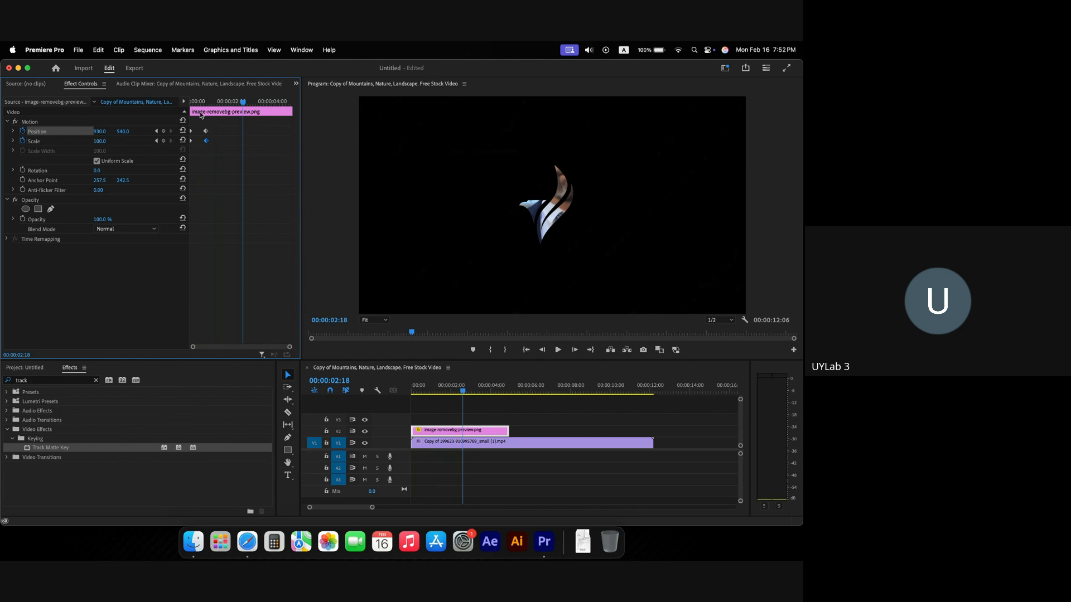
pyautogui.moveTo(208, 104); pyautogui.dragTo(143, 101)
pyautogui.press('space')
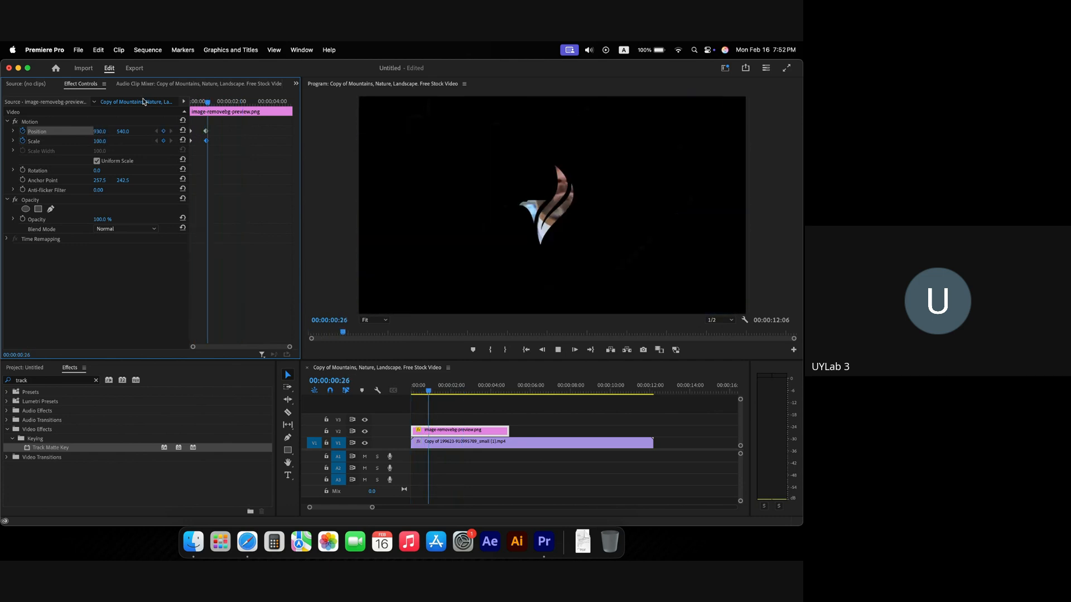
pyautogui.press('space')
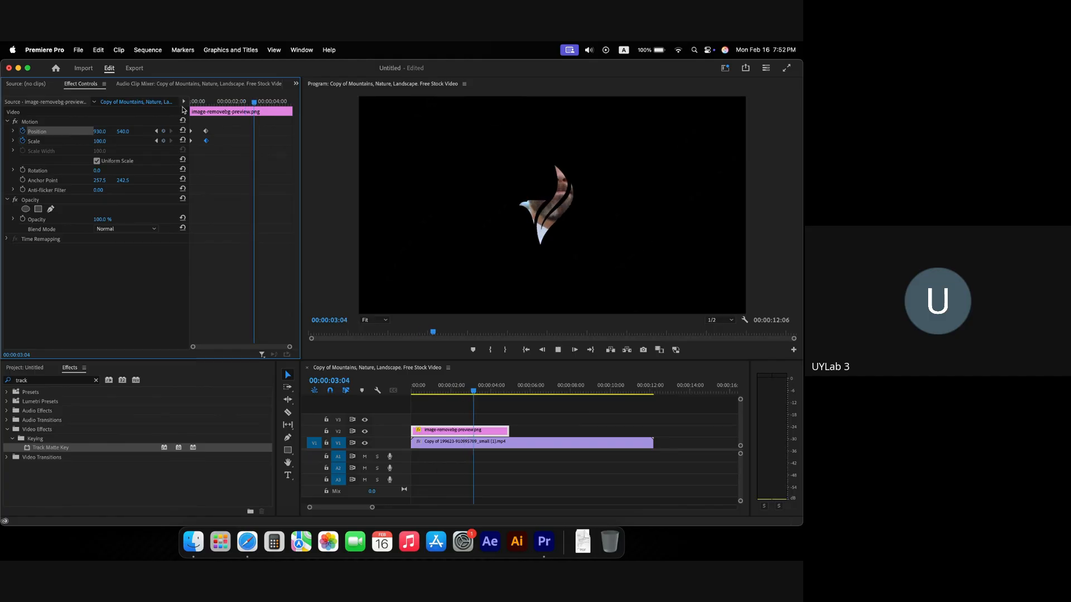
pyautogui.moveTo(206, 103); pyautogui.dragTo(137, 102)
pyautogui.press('space')
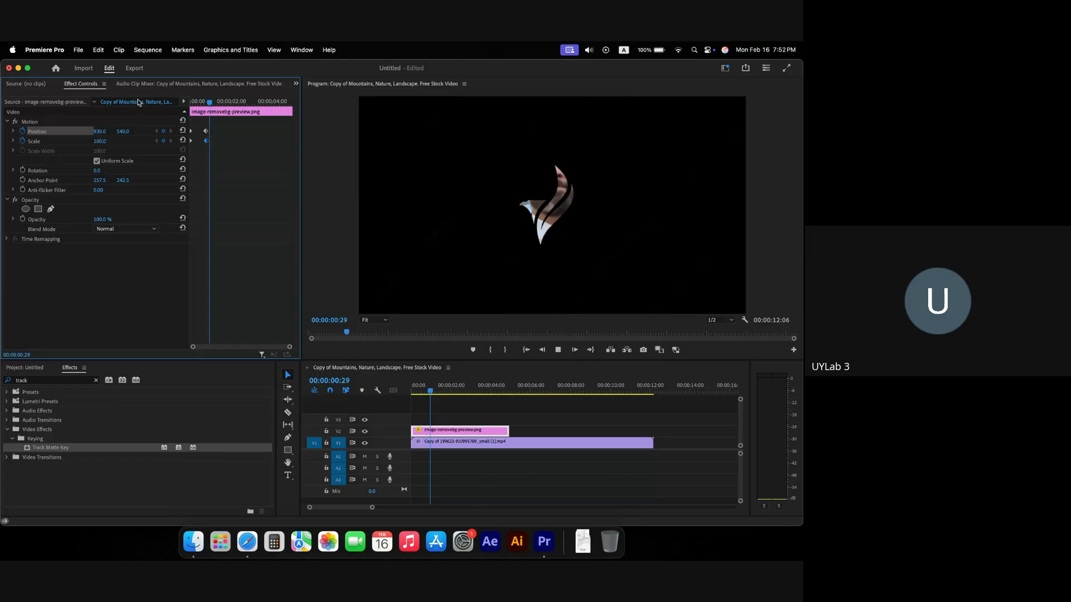
pyautogui.press('space')
pyautogui.moveTo(205, 104); pyautogui.dragTo(119, 96)
pyautogui.press('space')
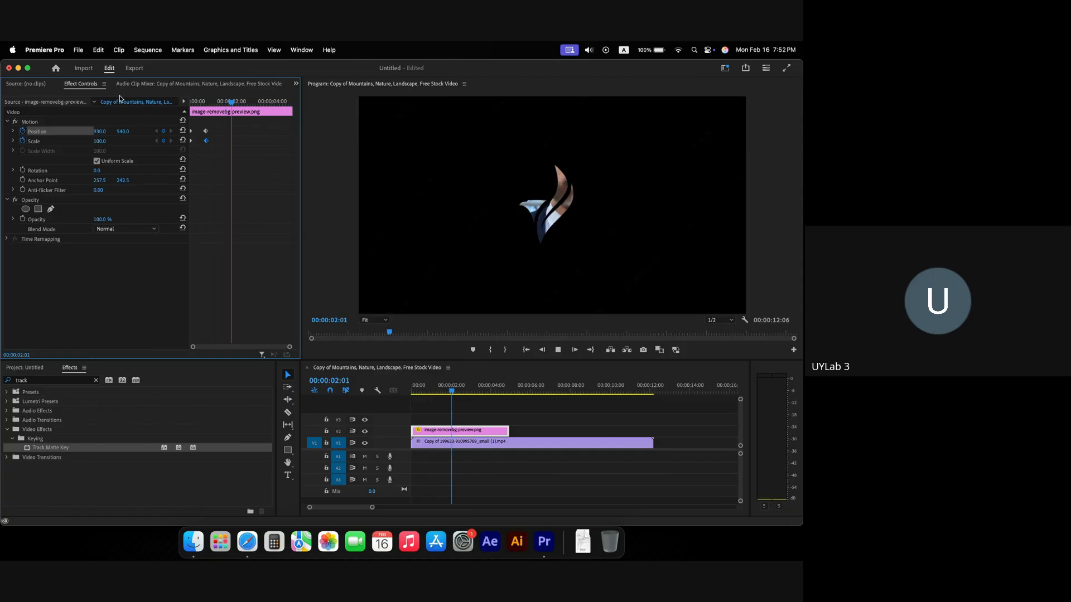
pyautogui.press('space')
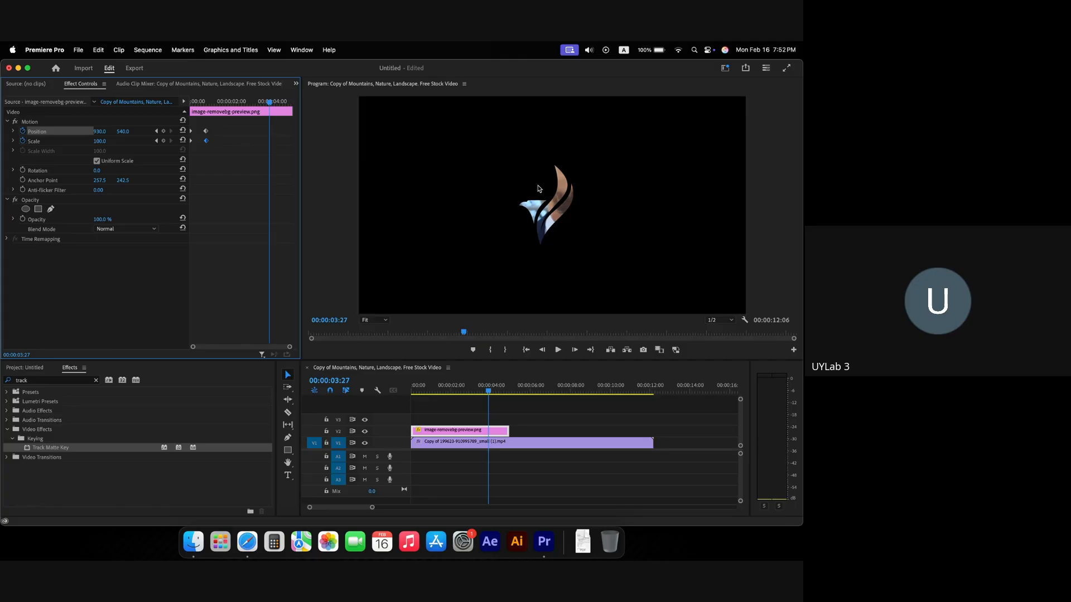
# Step: Paste the zoomed-in Position and Scale keyframes near the clip's end and adjust their timing
pyautogui.moveTo(231, 154); pyautogui.dragTo(191, 121)
pyautogui.press('super+v')
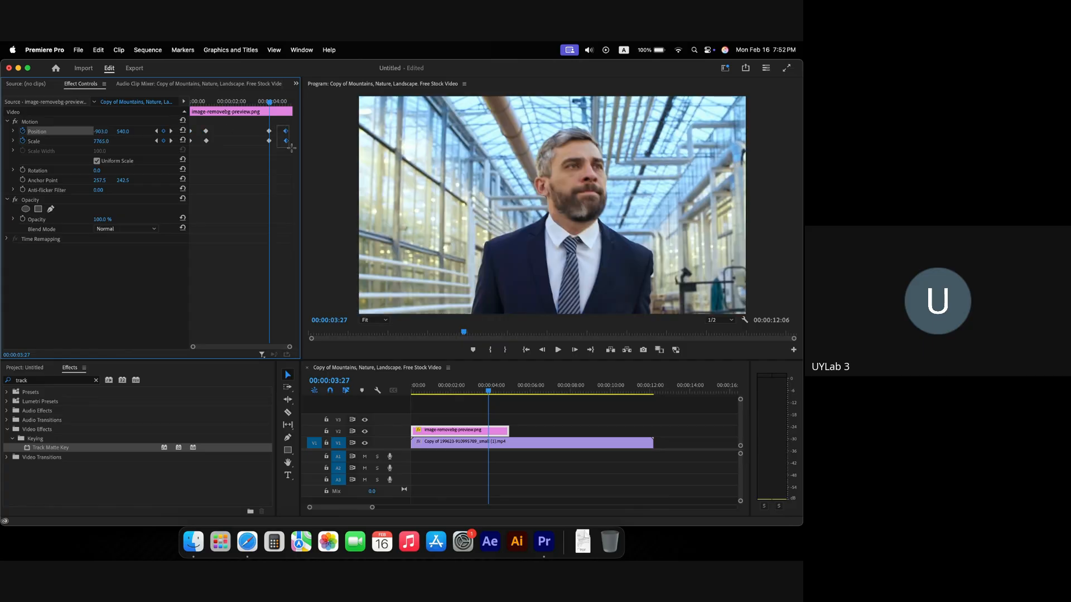
pyautogui.moveTo(286, 141)
pyautogui.mouseDown()
pyautogui.moveTo(250, 141)
pyautogui.moveTo(289, 143)
pyautogui.mouseUp()
pyautogui.click(192, 102)
# Step: Preview the logo reveal, nudge the end keyframes slightly earlier, and replay from the start
pyautogui.press('space')
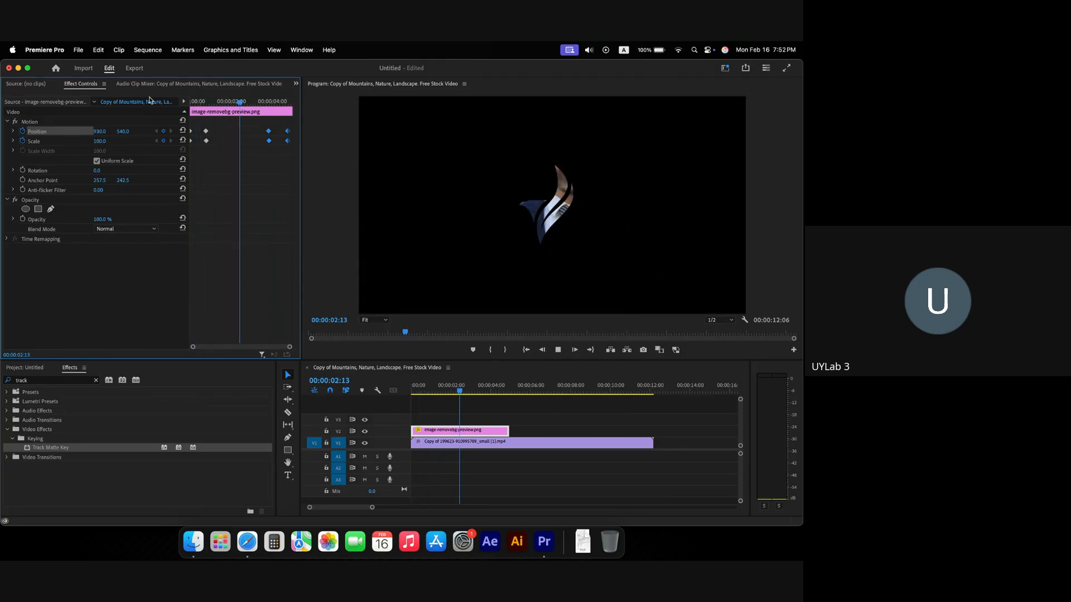
pyautogui.press('space')
pyautogui.moveTo(269, 134); pyautogui.dragTo(258, 134)
pyautogui.press('space')
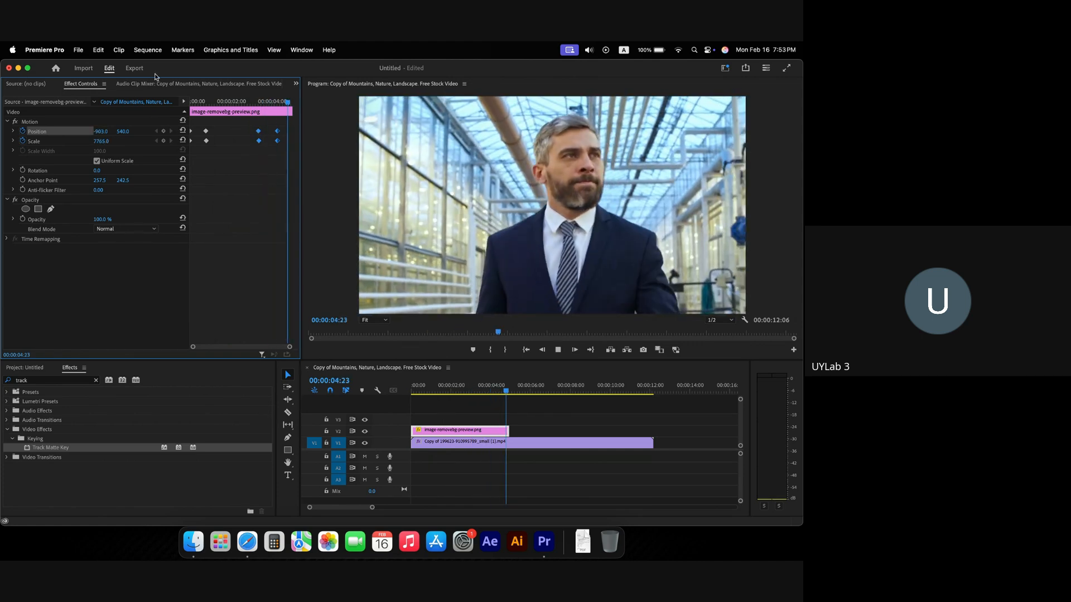
pyautogui.click(228, 103)
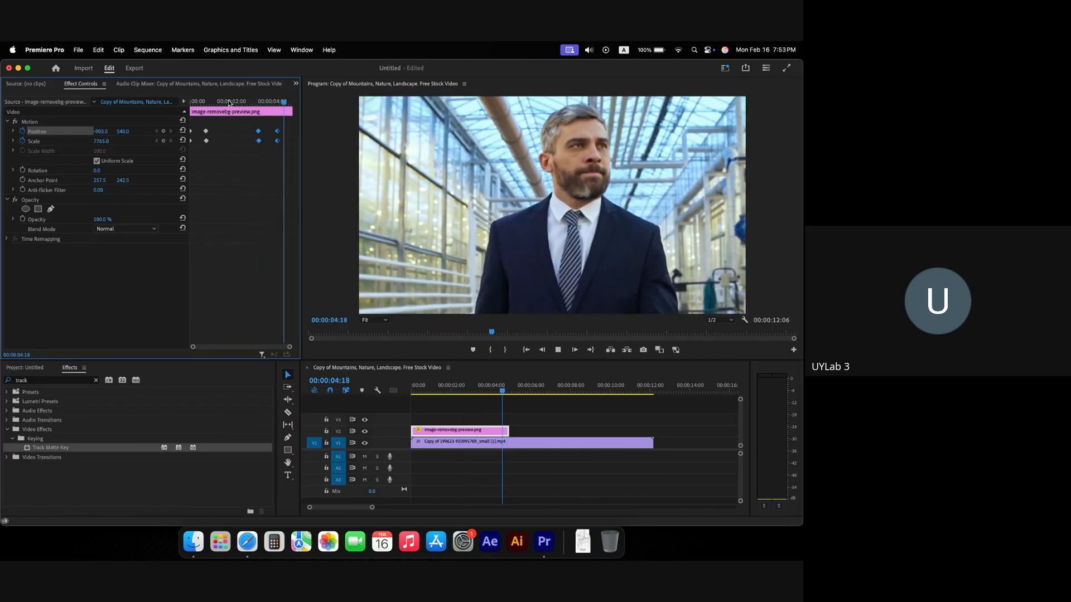
pyautogui.moveTo(228, 102); pyautogui.dragTo(170, 104)
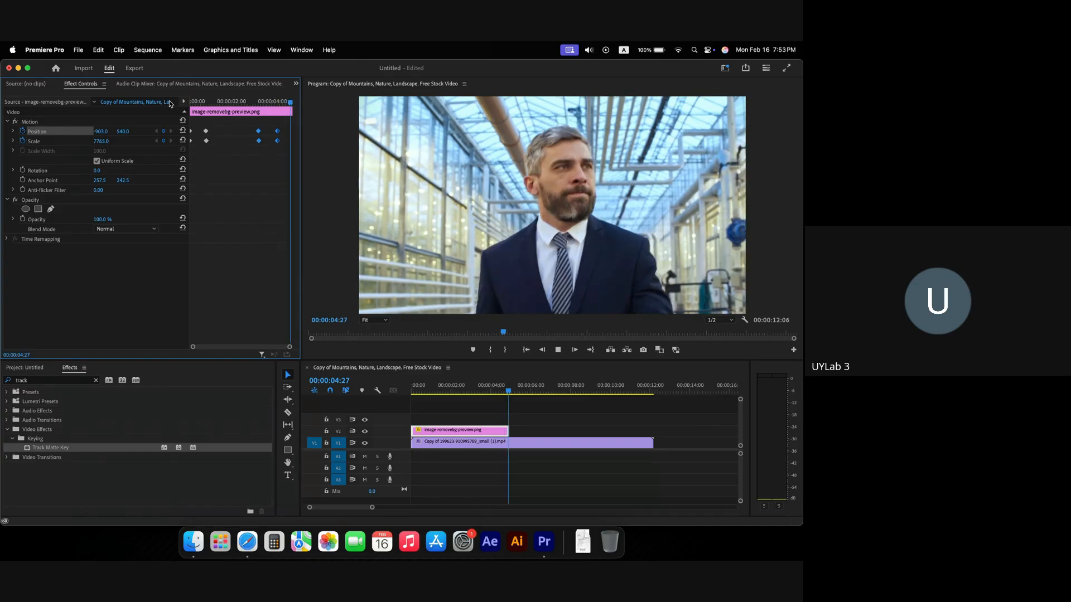
pyautogui.press('space')
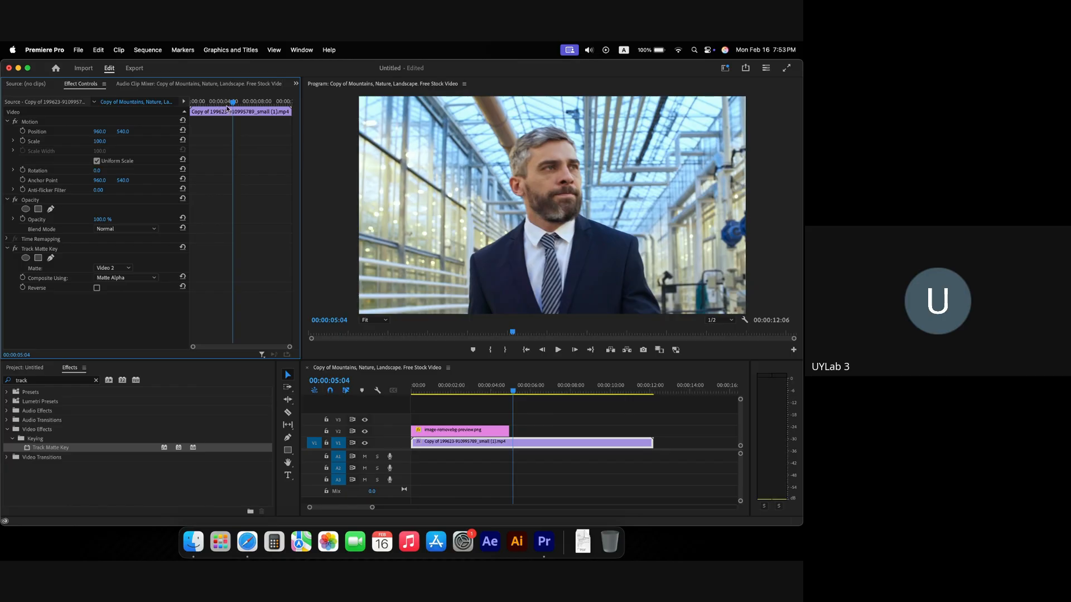
pyautogui.moveTo(227, 108); pyautogui.dragTo(192, 106)
pyautogui.press('space')
pyautogui.press('space')
# Step: Delete the logo image clip and add a TEXT title on the frame near the sequence start
pyautogui.click(484, 431)
pyautogui.press('Delete')
pyautogui.click(420, 392)
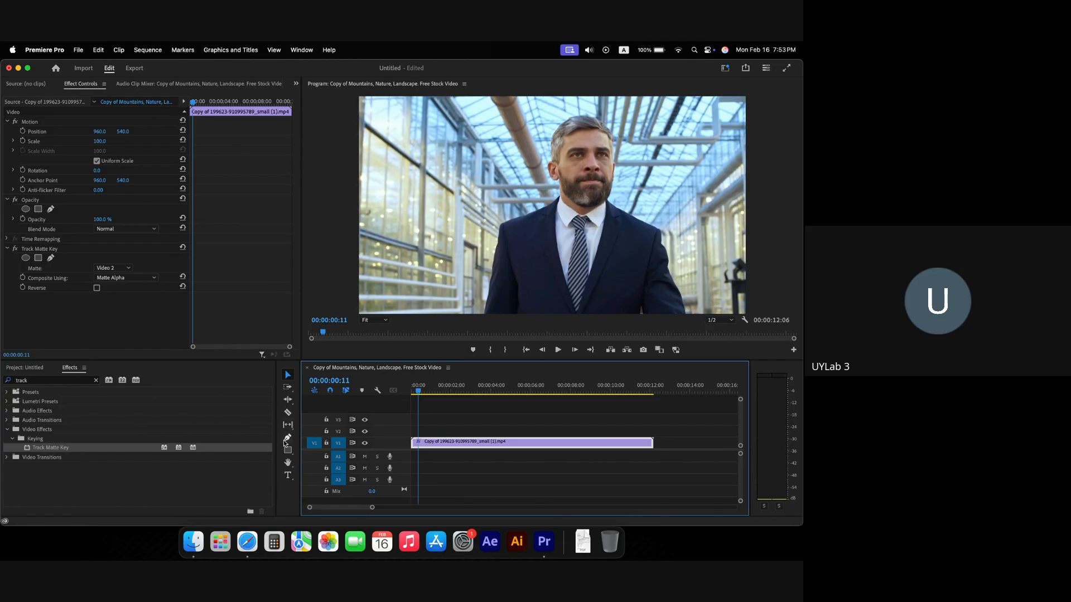
pyautogui.click(289, 476)
pyautogui.click(485, 252)
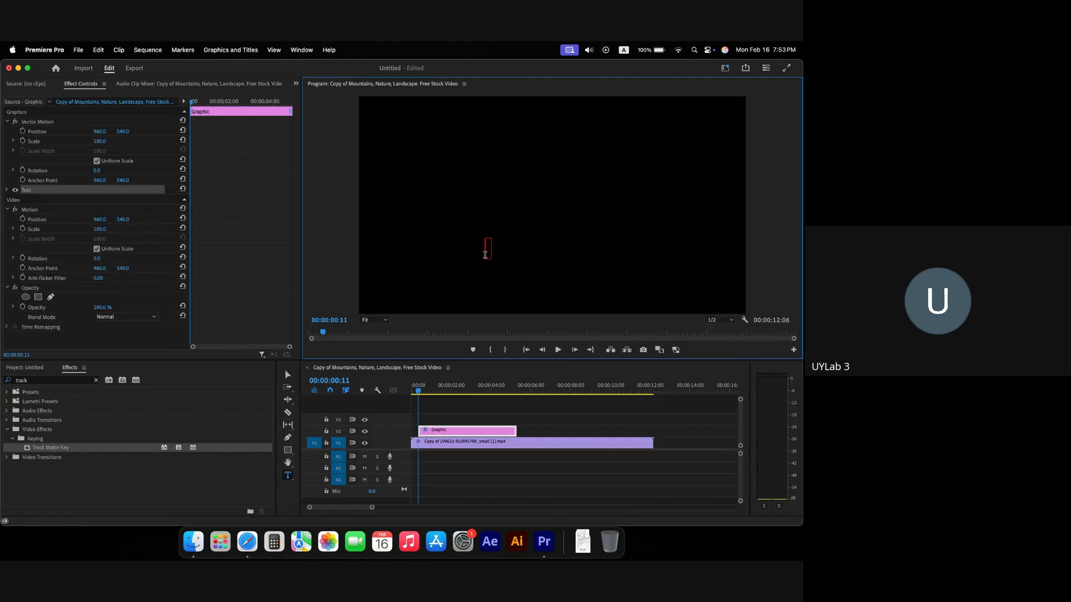
pyautogui.press('BackSpace')
pyautogui.press('BackSpace')
pyautogui.moveTo(430, 389); pyautogui.dragTo(479, 388)
# Step: Apply Track Matte Key to the video clip, then select and adjust the TEXT title clip on V2
pyautogui.moveTo(363, 441); pyautogui.dragTo(426, 449)
pyautogui.click(446, 432)
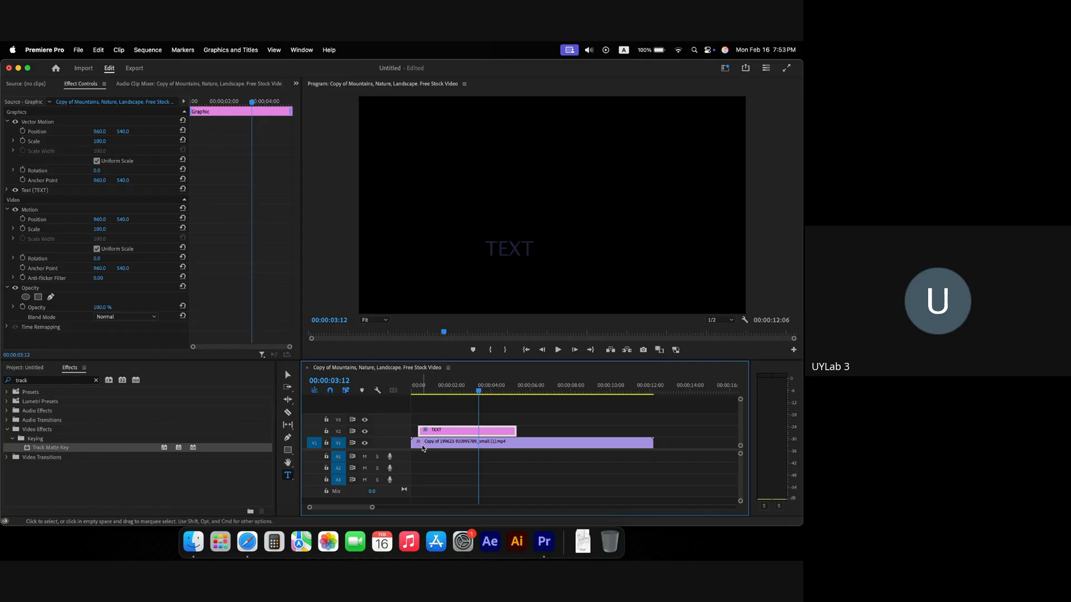
pyautogui.moveTo(474, 395); pyautogui.dragTo(459, 394)
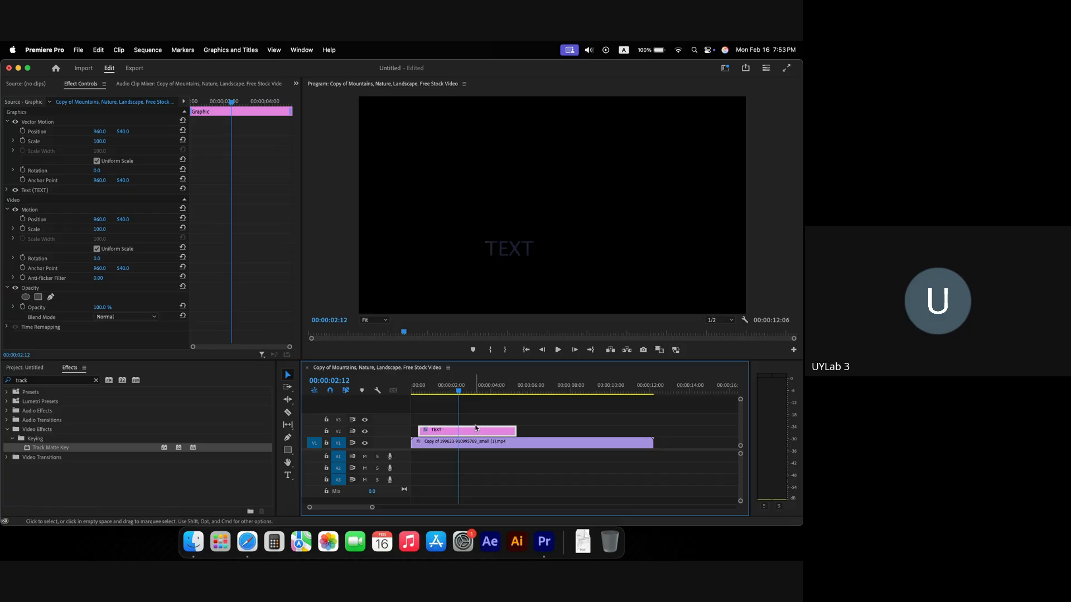
pyautogui.moveTo(469, 431)
pyautogui.mouseDown()
pyautogui.moveTo(470, 420)
pyautogui.moveTo(456, 432)
pyautogui.mouseUp()
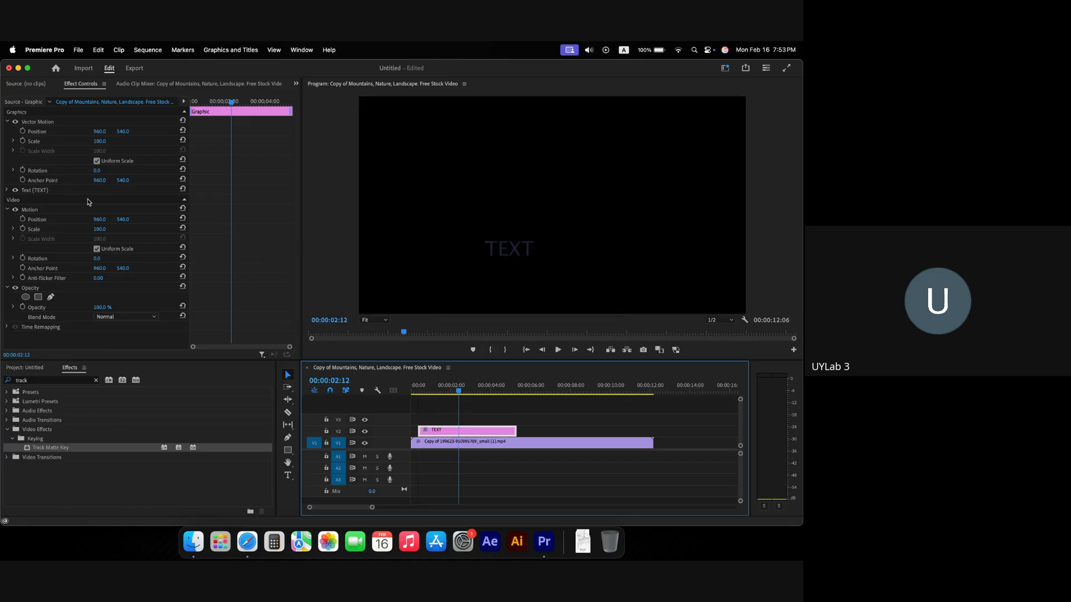
# Step: Make the title text bold at size 265 and raise it higher in the frame
pyautogui.click(12, 192)
pyautogui.click(56, 234)
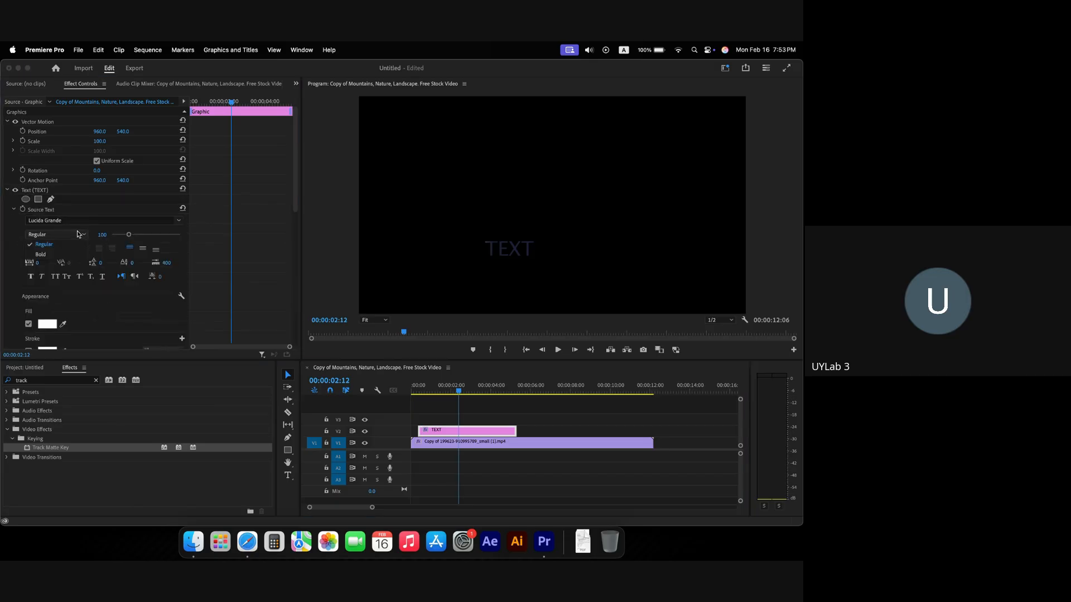
pyautogui.click(72, 254)
pyautogui.moveTo(129, 235); pyautogui.dragTo(170, 246)
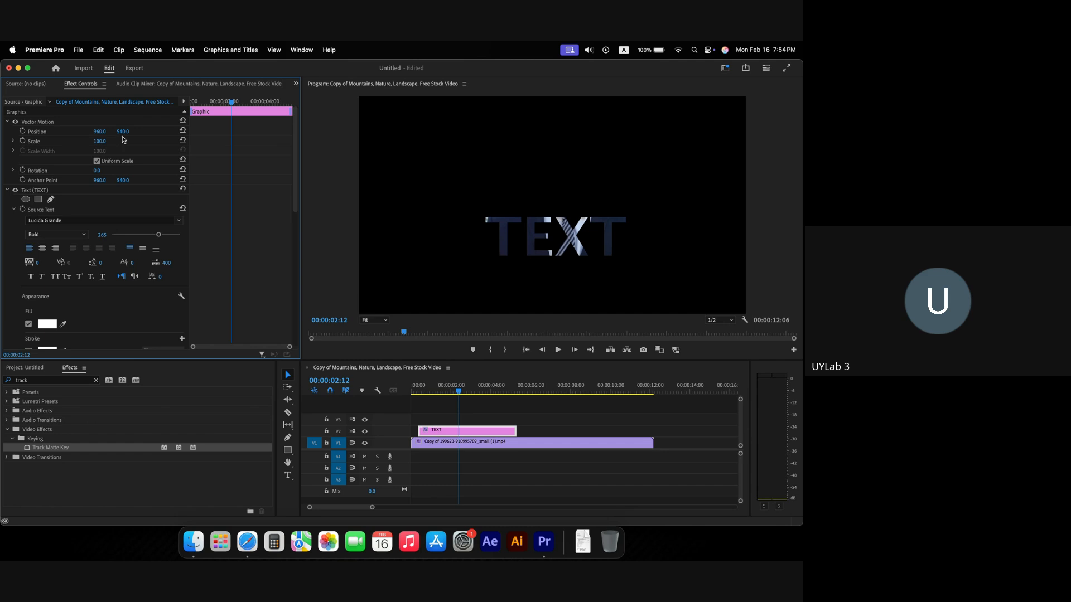
pyautogui.moveTo(123, 134); pyautogui.dragTo(127, 131)
# Step: Extend the TEXT clip to cover the sequence from its start and preview the text matte
pyautogui.press('space')
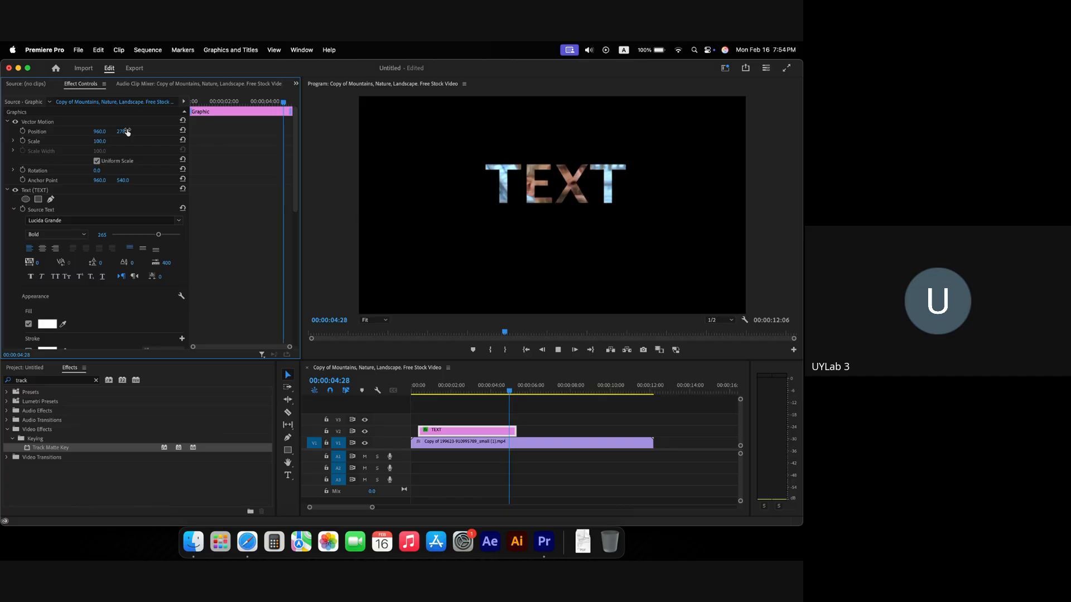
pyautogui.press('space')
pyautogui.press('n')
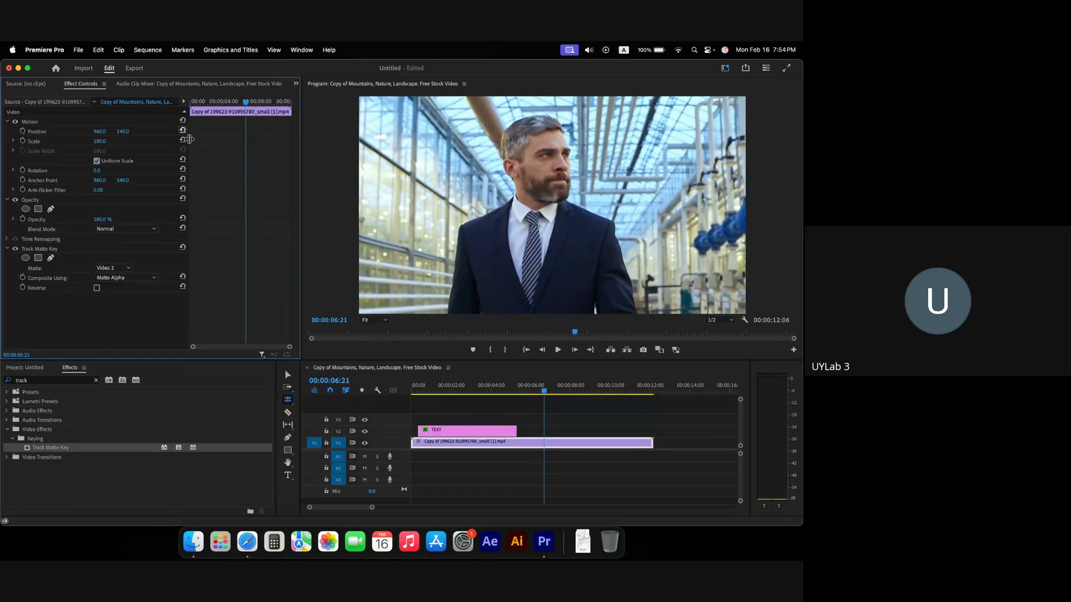
pyautogui.press('v')
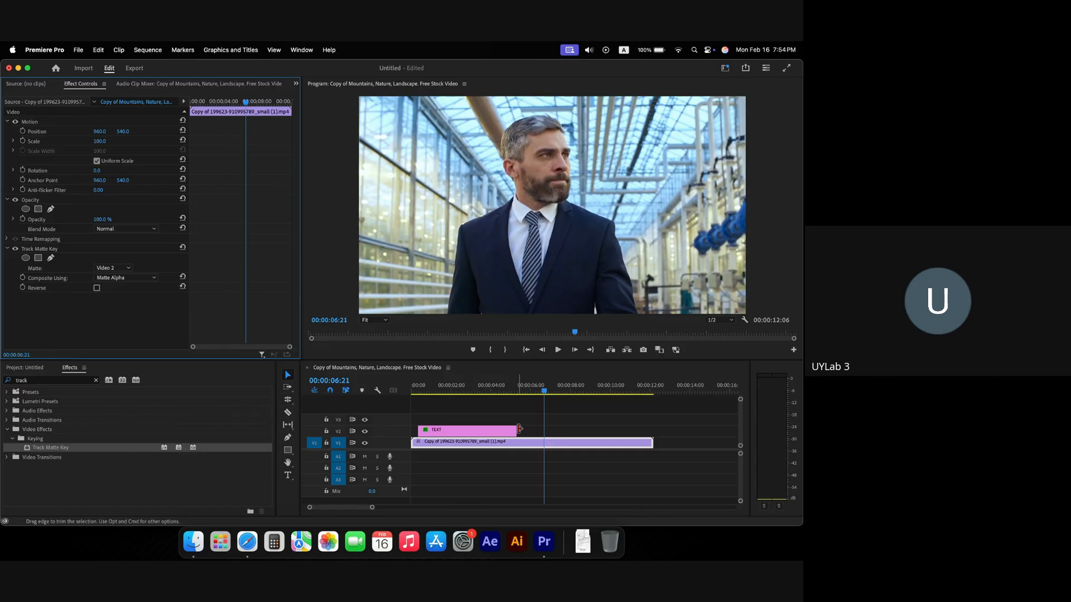
pyautogui.moveTo(515, 431); pyautogui.dragTo(645, 430)
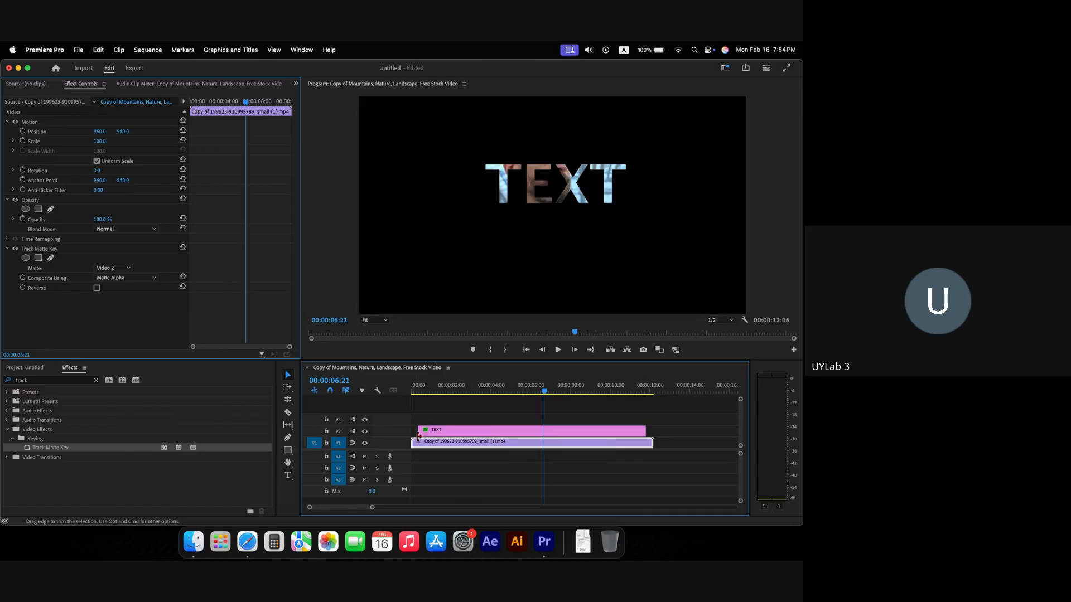
pyautogui.moveTo(415, 432); pyautogui.dragTo(410, 433)
pyautogui.moveTo(423, 392); pyautogui.dragTo(406, 392)
pyautogui.press('space')
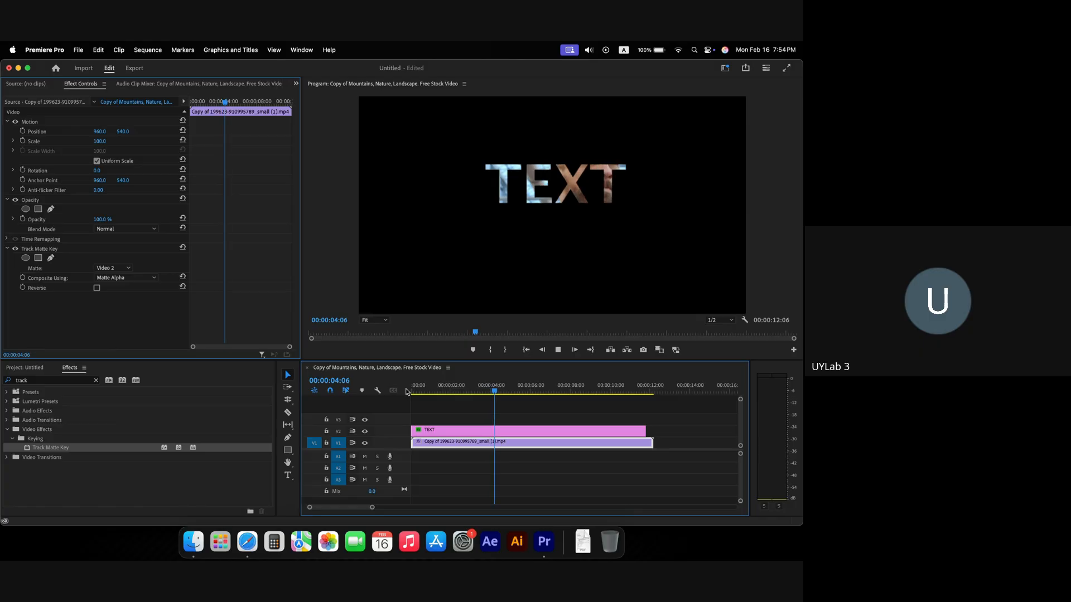
pyautogui.press('space')
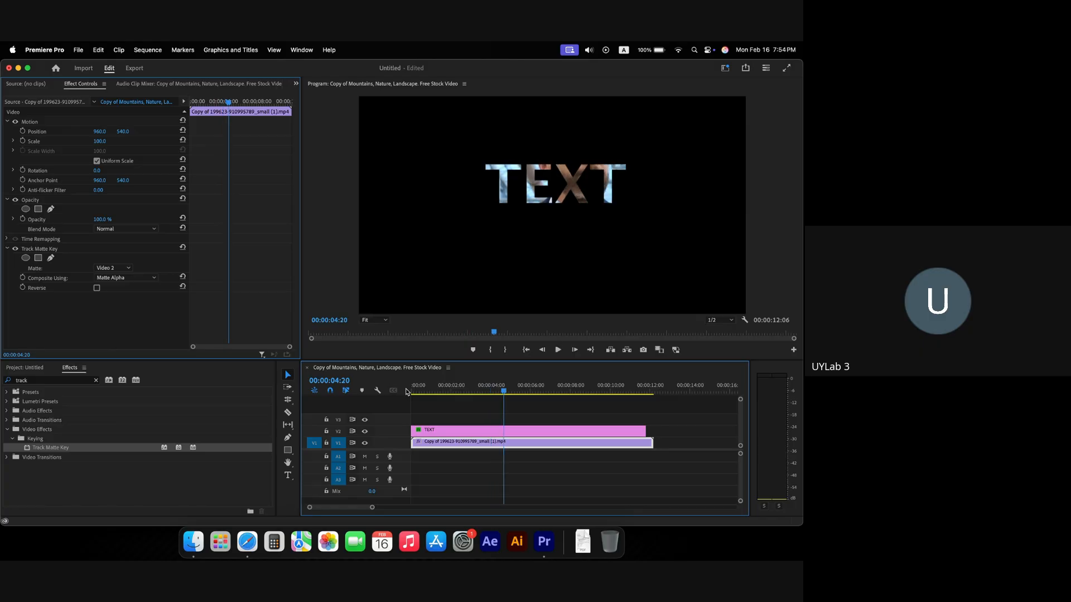
# Step: Delete the TEXT title clip from V2, then move over to Safari
pyautogui.click(460, 420)
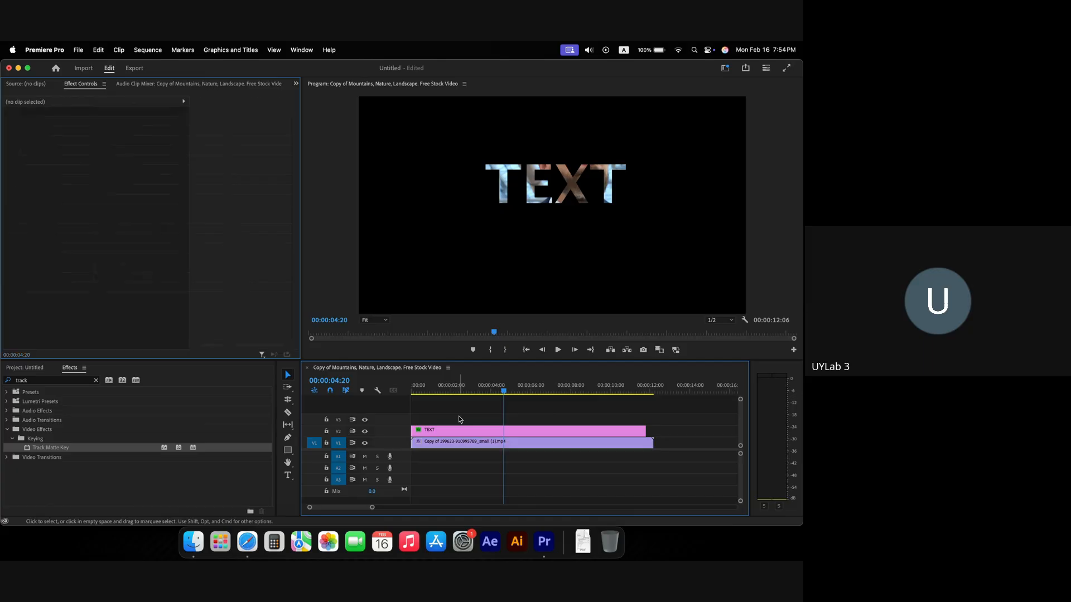
pyautogui.click(486, 430)
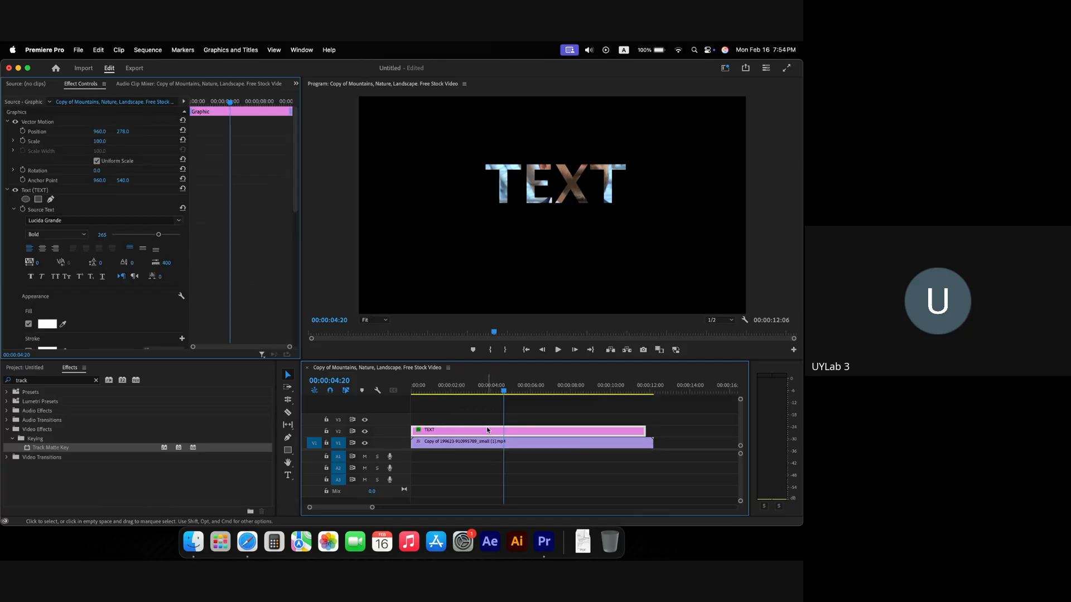
pyautogui.press('Delete')
pyautogui.press('super+Tab')
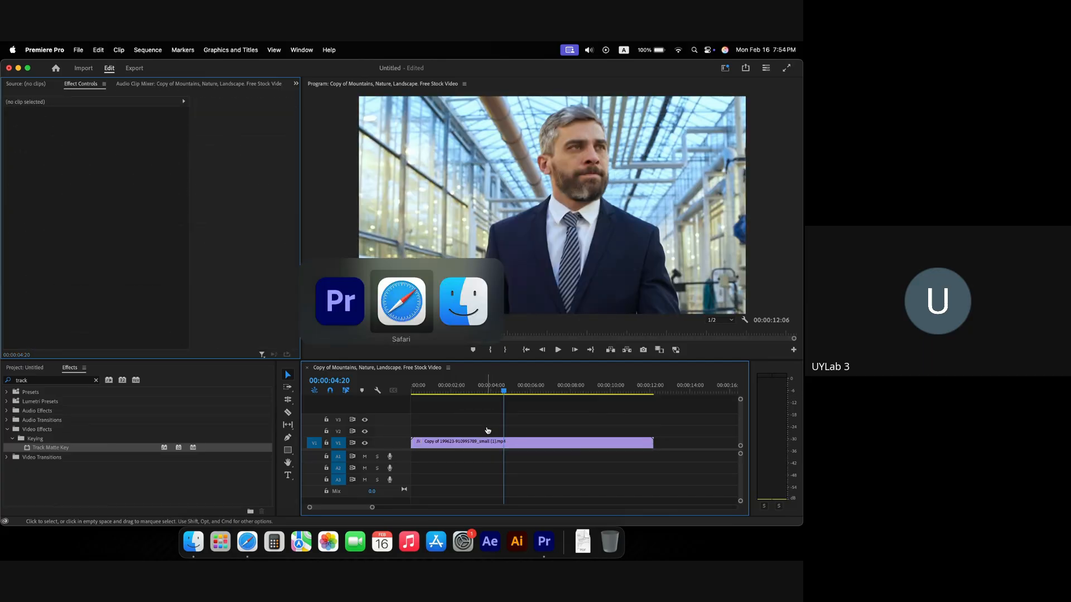
pyautogui.click(403, 322)
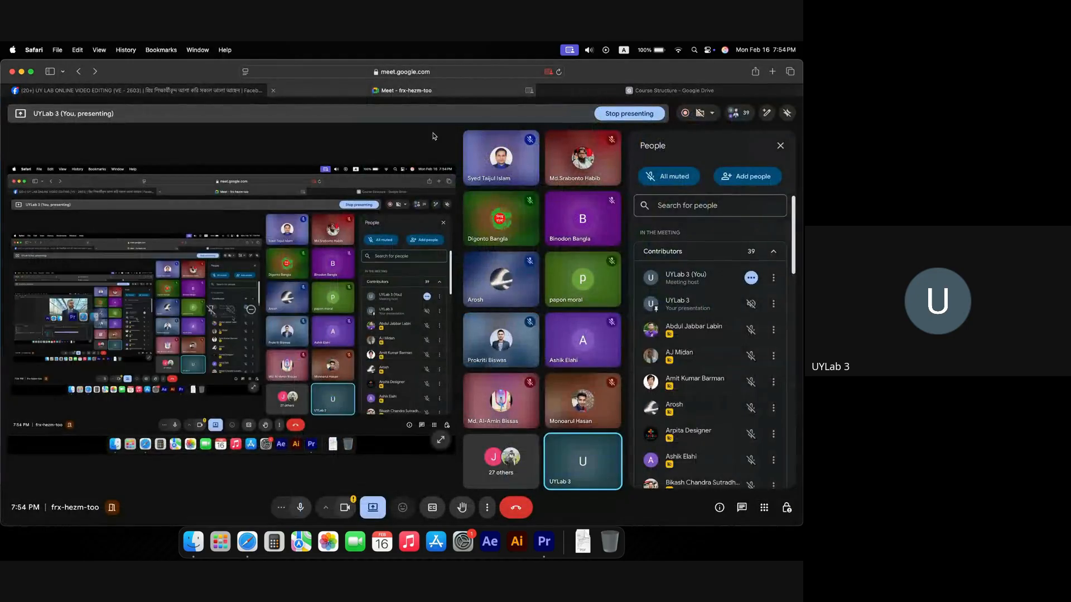
pyautogui.click(628, 91)
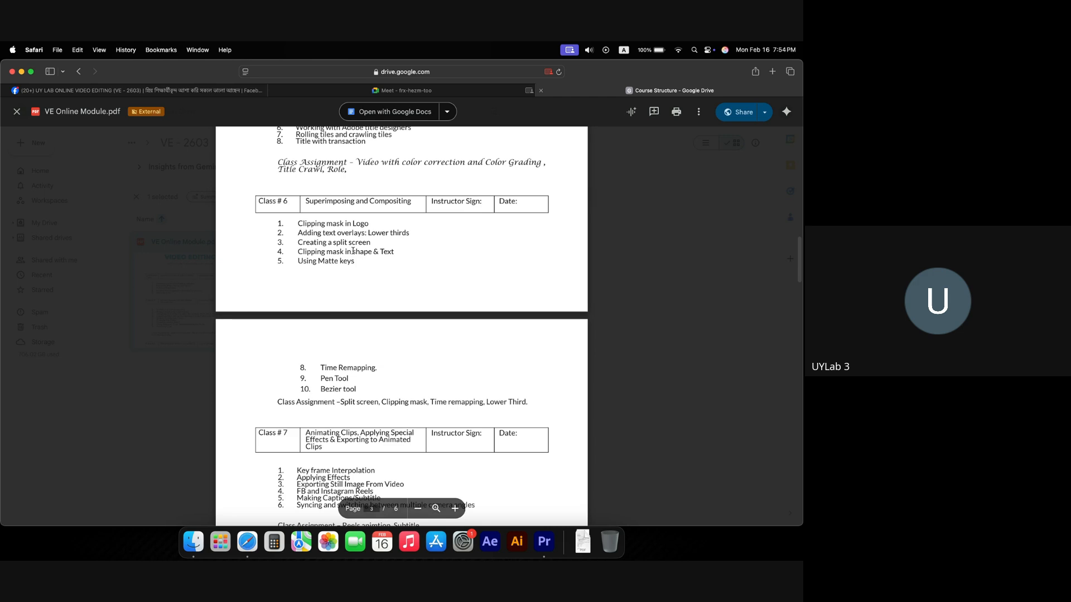
pyautogui.moveTo(297, 242); pyautogui.dragTo(394, 251)
pyautogui.moveTo(327, 224); pyautogui.dragTo(392, 226)
pyautogui.click(326, 247)
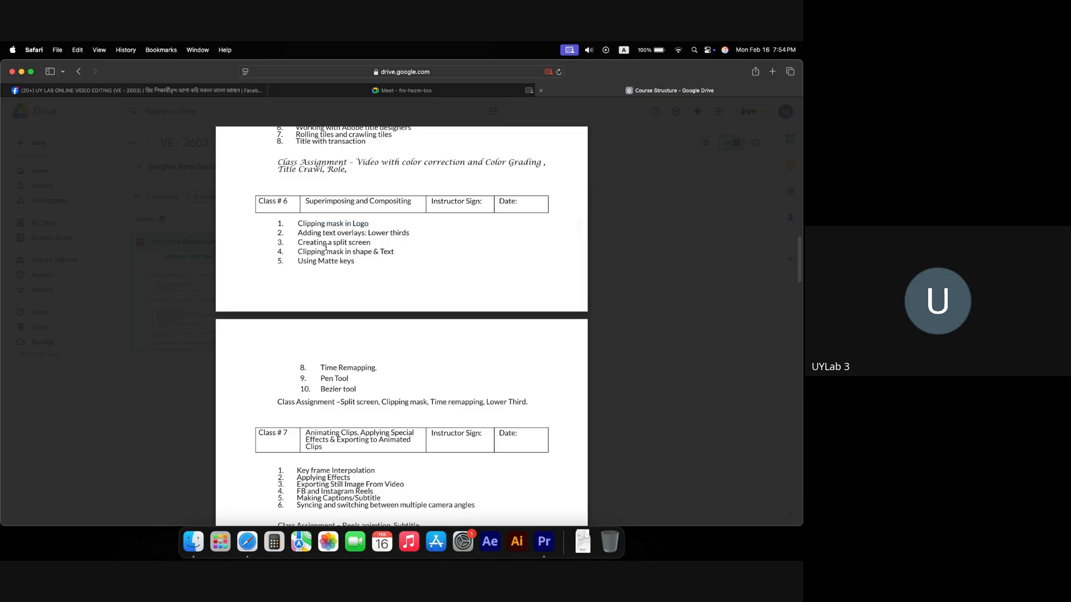
pyautogui.moveTo(326, 246); pyautogui.dragTo(364, 246)
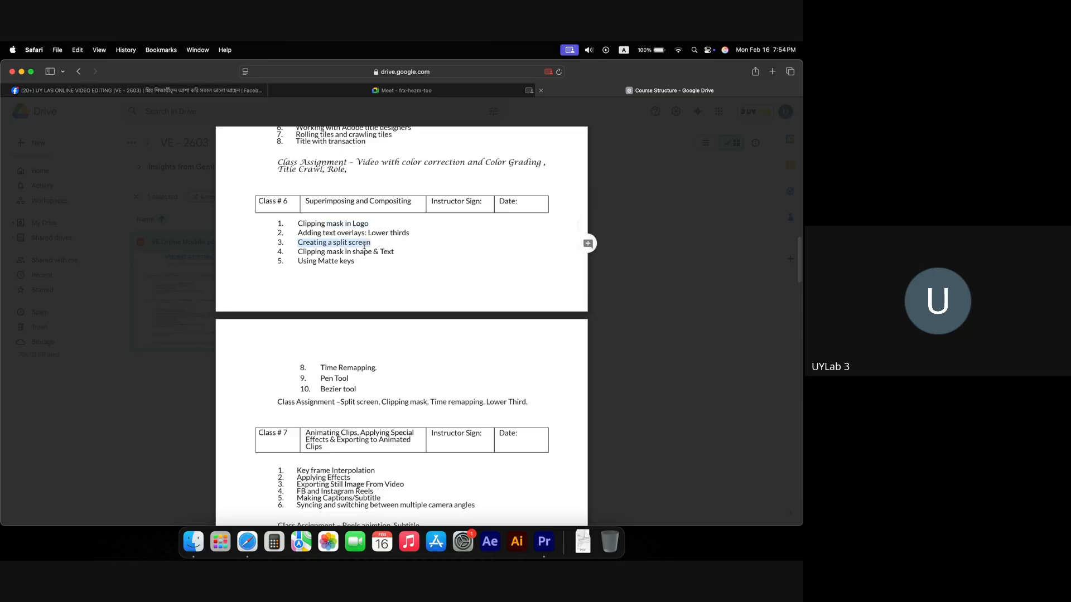
pyautogui.press('super+Tab')
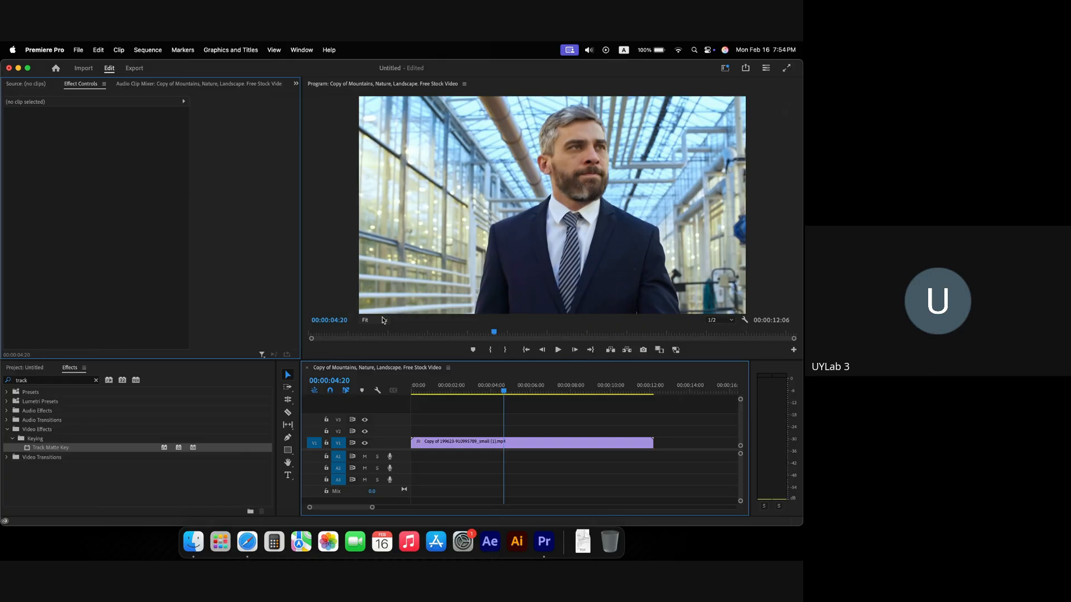
# Step: Return the playhead to the start, clear the 'track' effects search, and show the project bin
pyautogui.moveTo(442, 390); pyautogui.dragTo(402, 392)
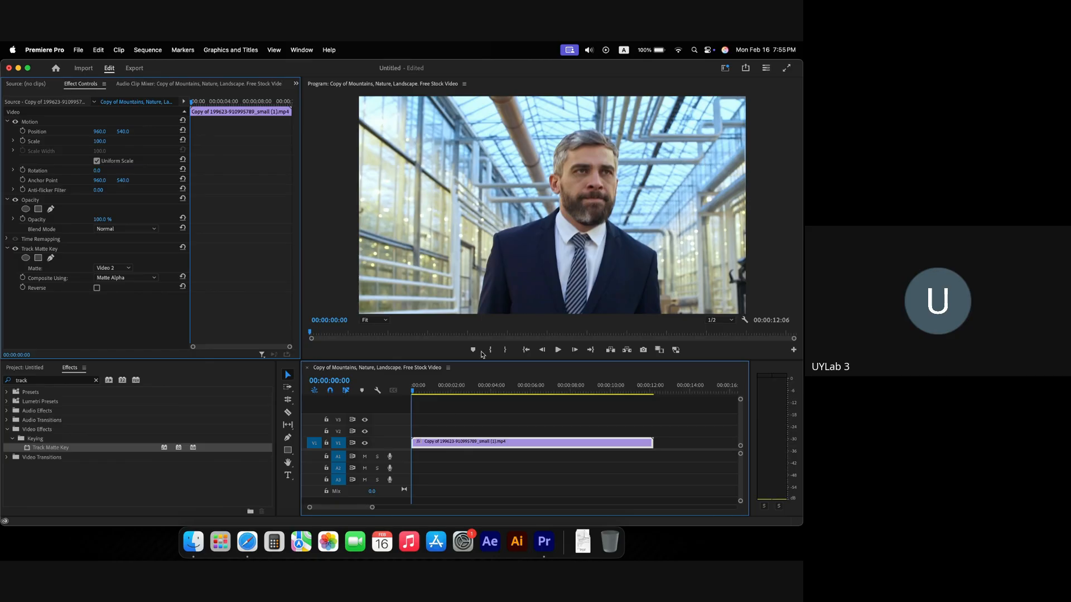
pyautogui.click(96, 389)
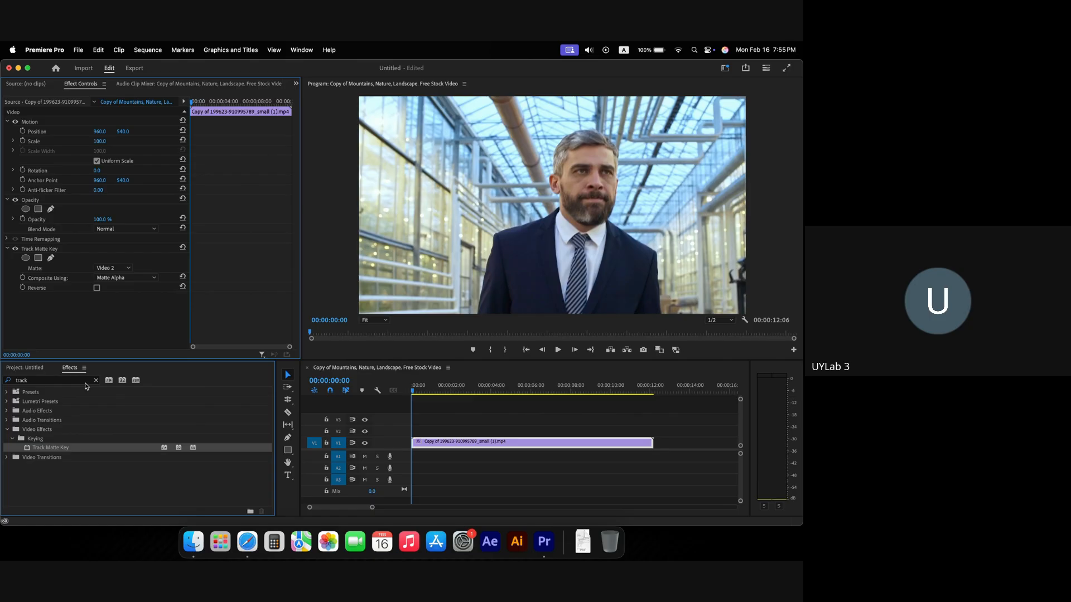
pyautogui.click(95, 381)
pyautogui.click(37, 368)
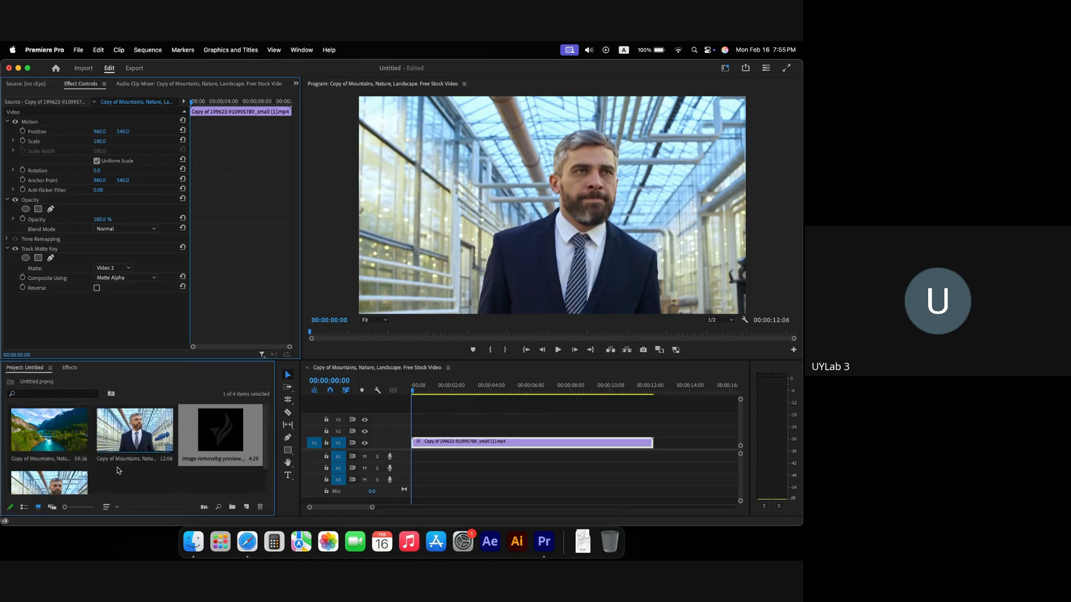
# Step: Import the green-screen footage and Warp Stabliz.mp4 and place both on V1 after the existing clip
pyautogui.scroll(-2, 175, 463)
pyautogui.doubleClick(177, 463)
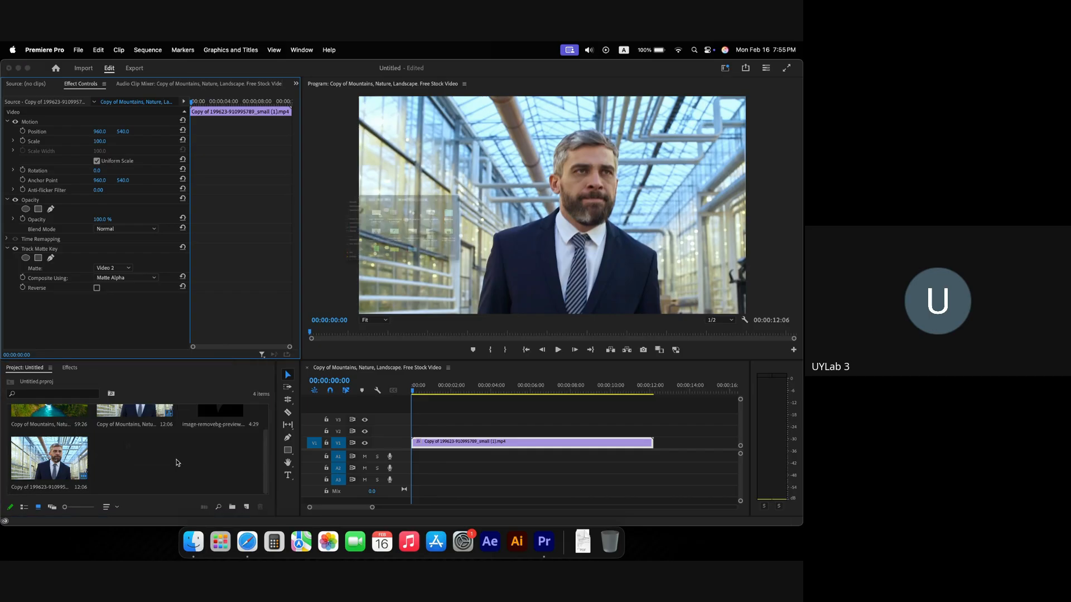
pyautogui.click(380, 239)
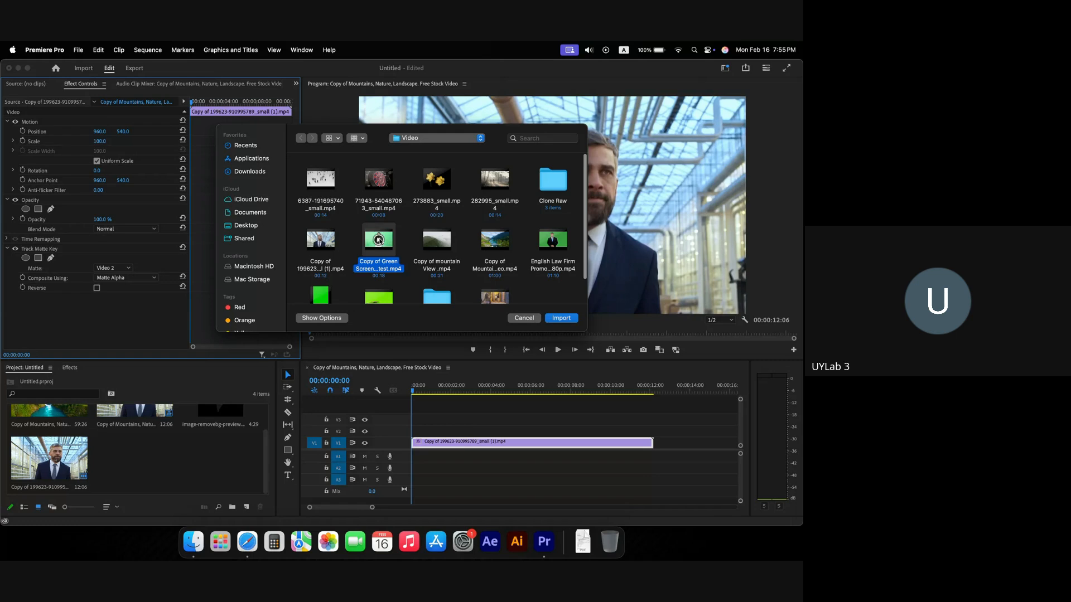
pyautogui.scroll(-2, 478, 217)
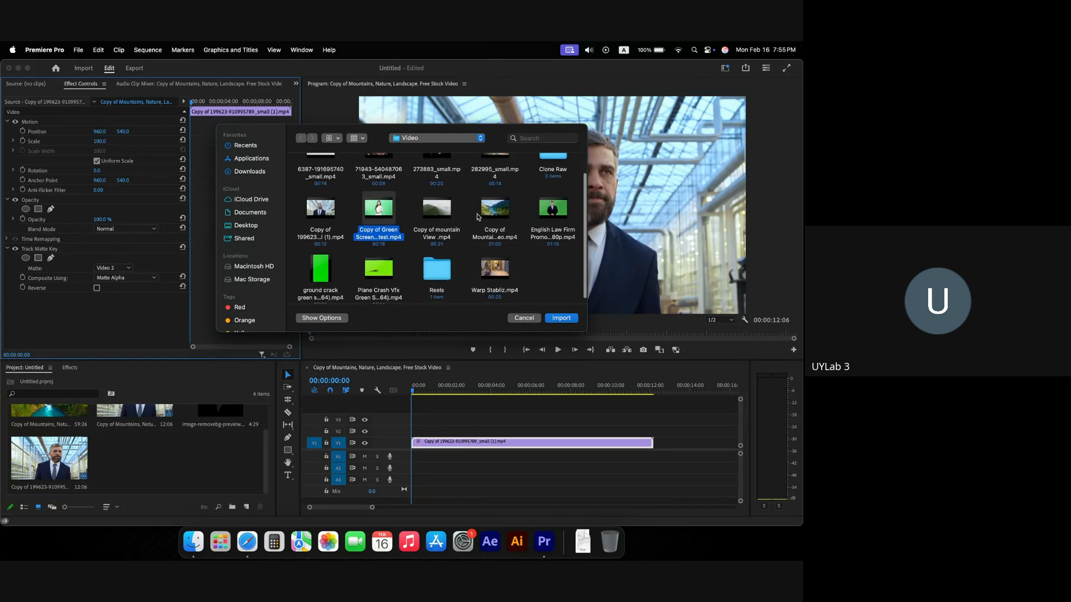
pyautogui.keyDown('super'); pyautogui.click(488, 262); pyautogui.keyUp('super')
pyautogui.click(560, 318)
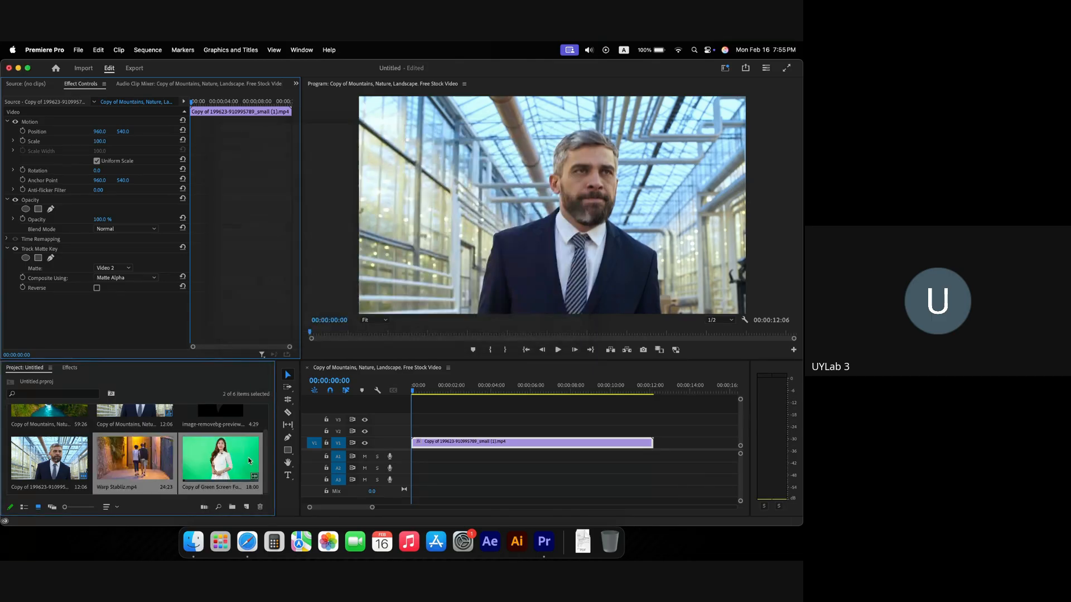
pyautogui.moveTo(165, 461); pyautogui.dragTo(661, 446)
# Step: Scale the Warp Stabliz clip to the frame size
pyautogui.press('-')
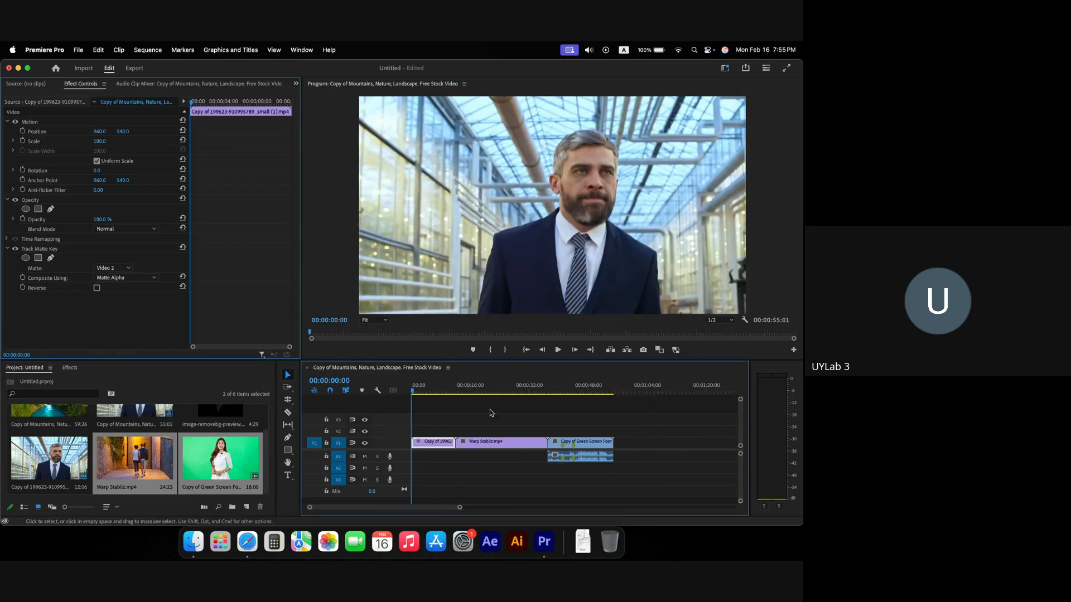
pyautogui.click(480, 391)
pyautogui.moveTo(481, 390); pyautogui.dragTo(569, 392)
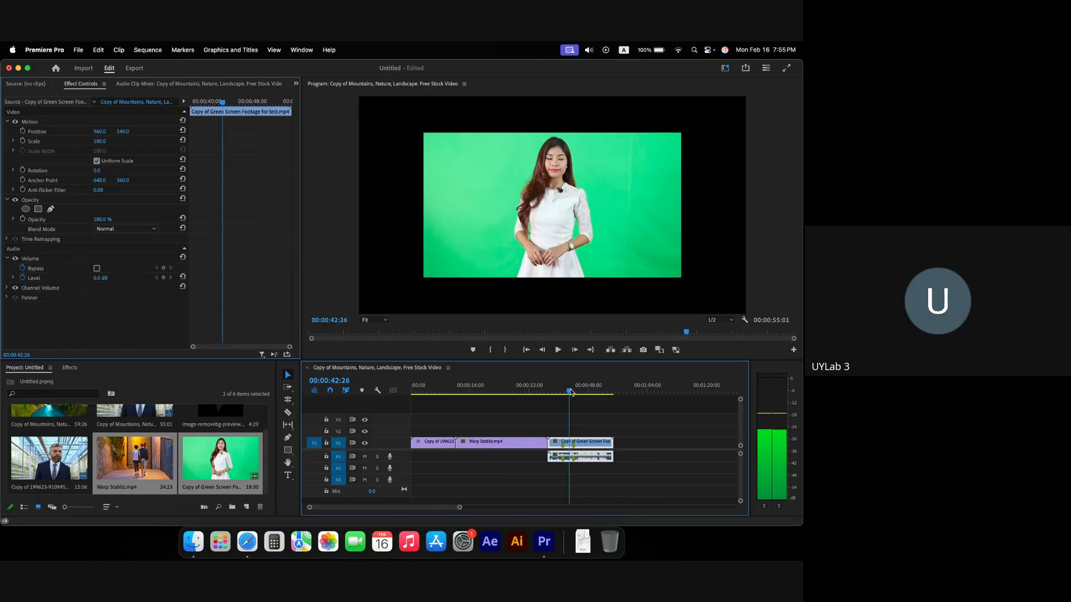
pyautogui.click(507, 445)
pyautogui.rightClick(507, 444)
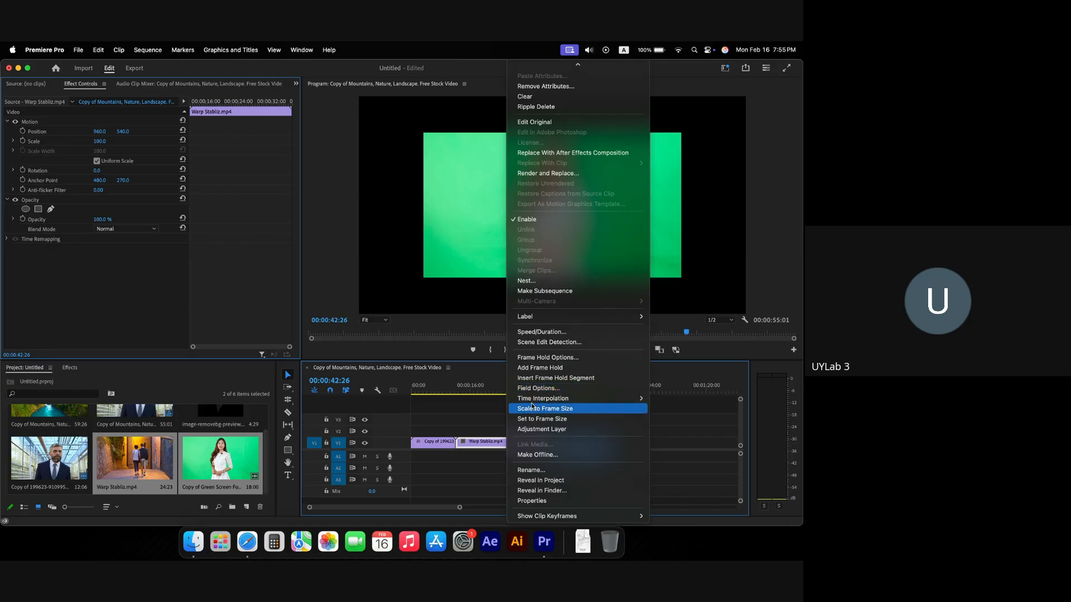
pyautogui.click(531, 407)
# Step: Scale the green-screen clip to frame size and delete its audio on A1
pyautogui.moveTo(497, 388); pyautogui.dragTo(554, 388)
pyautogui.rightClick(589, 444)
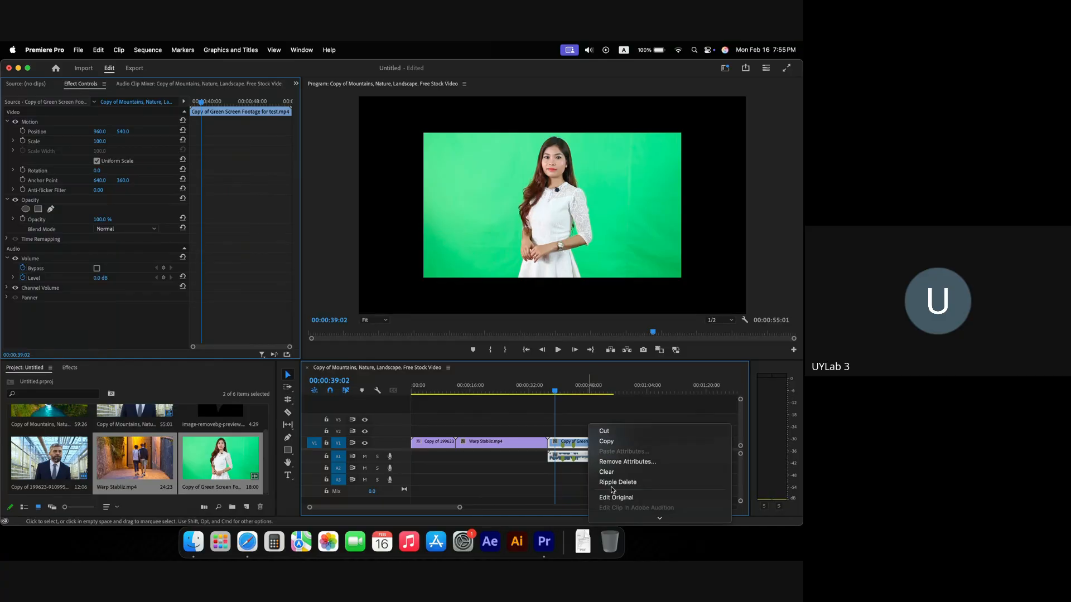
pyautogui.click(611, 447)
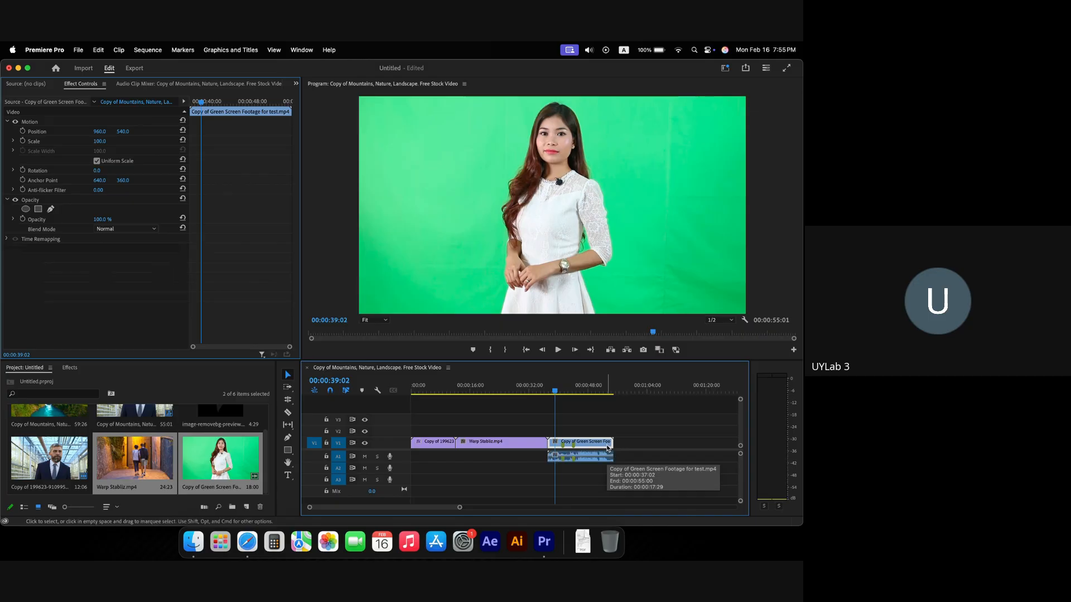
pyautogui.moveTo(530, 457); pyautogui.dragTo(588, 464)
pyautogui.press('Delete')
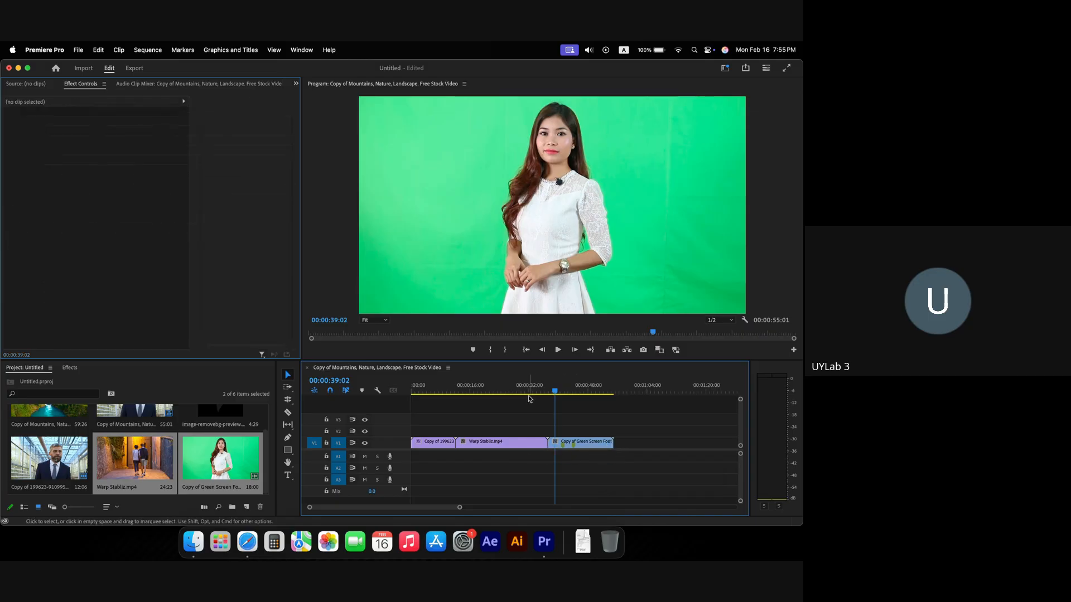
# Step: Move Warp Stabliz to V2 and the green-screen clip to V3 at the sequence start, then play back
pyautogui.moveTo(528, 390); pyautogui.dragTo(496, 394)
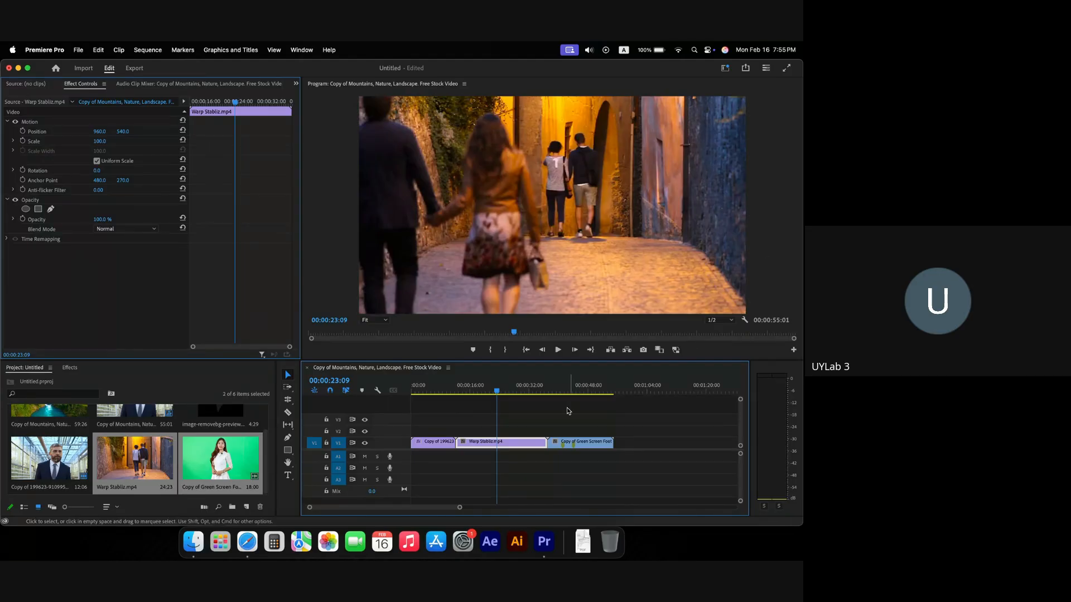
pyautogui.moveTo(478, 443); pyautogui.dragTo(433, 430)
pyautogui.moveTo(560, 443); pyautogui.dragTo(421, 419)
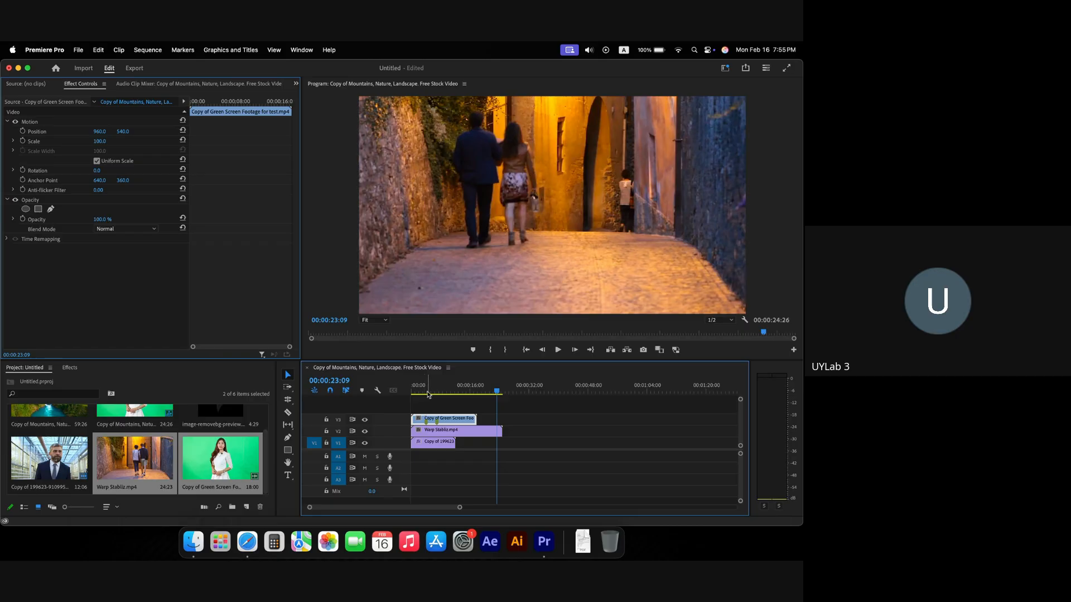
pyautogui.press('Home')
pyautogui.press('space')
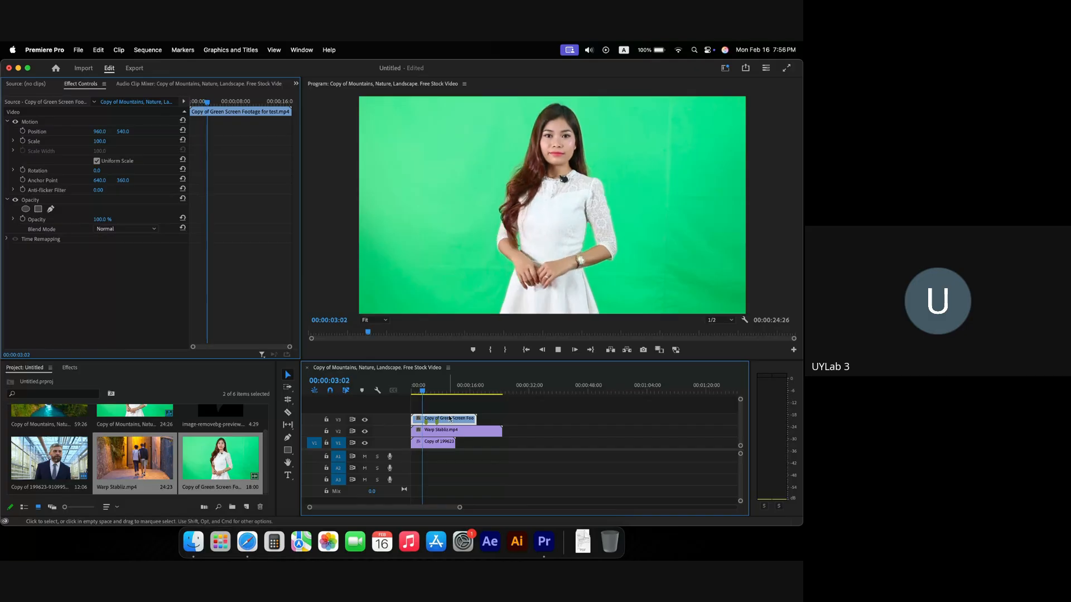
pyautogui.press('space')
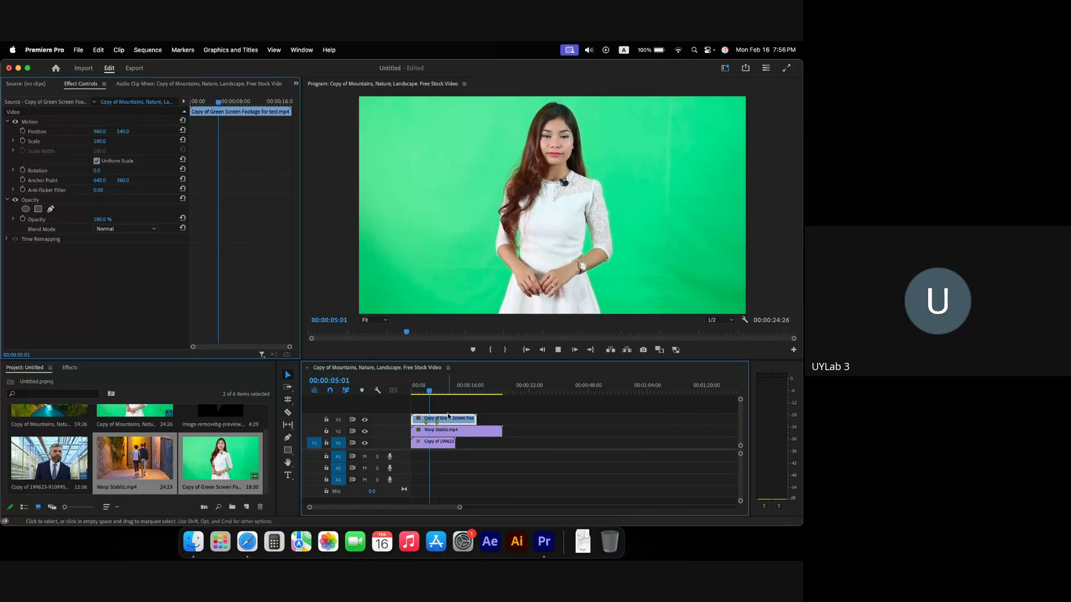
# Step: Cut V2 and V3 at the playhead, delete their right halves, and trim V1 to end at 00:00:11:29
pyautogui.moveTo(447, 393); pyautogui.dragTo(482, 468)
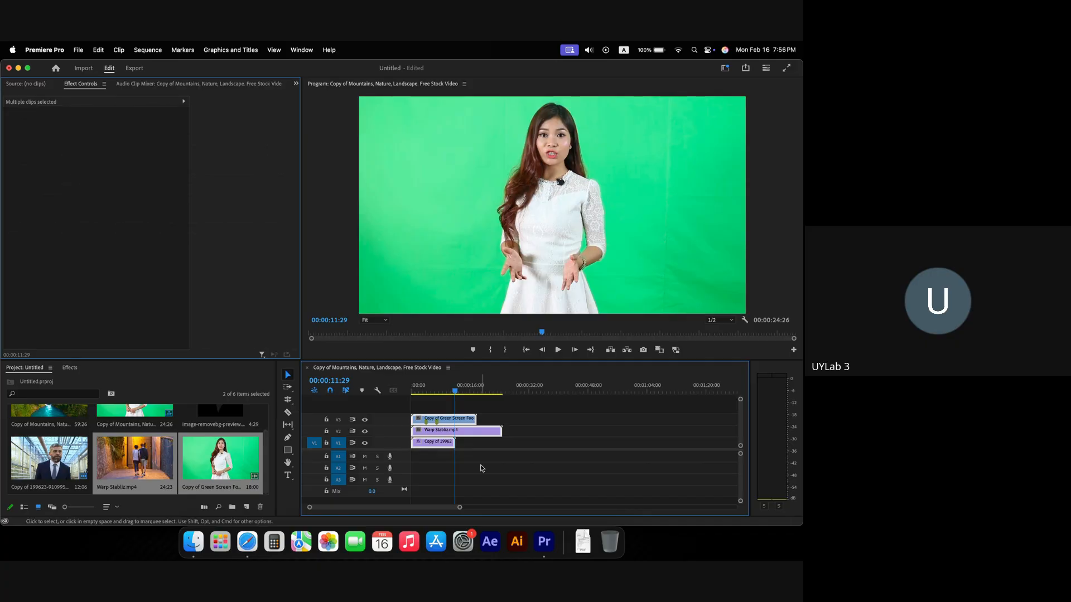
pyautogui.press('super+k')
pyautogui.moveTo(462, 408); pyautogui.dragTo(501, 445)
pyautogui.press('Delete')
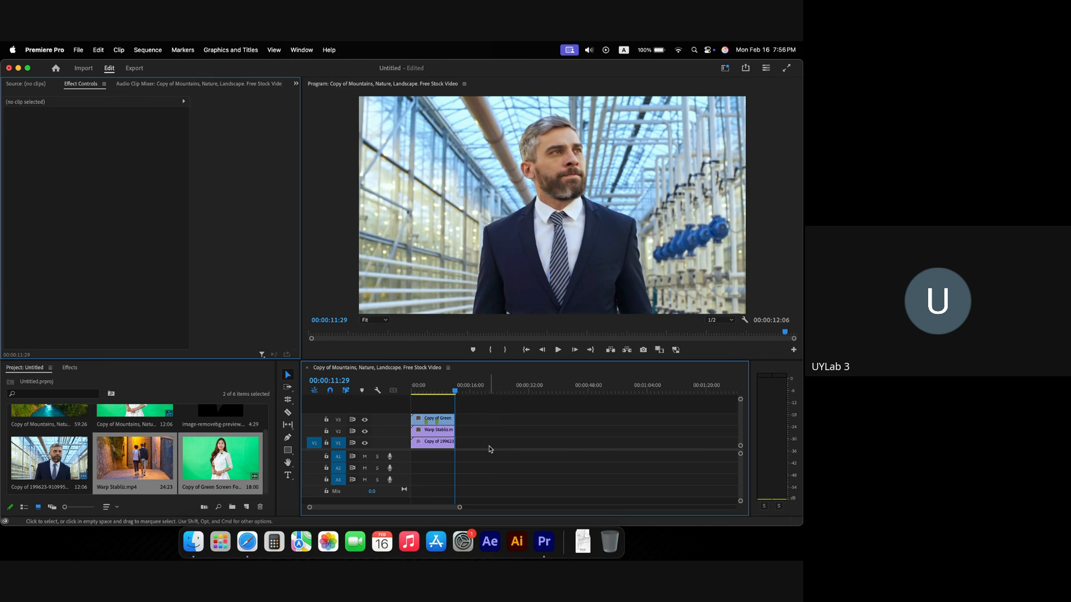
pyautogui.scroll(4, 445, 434)
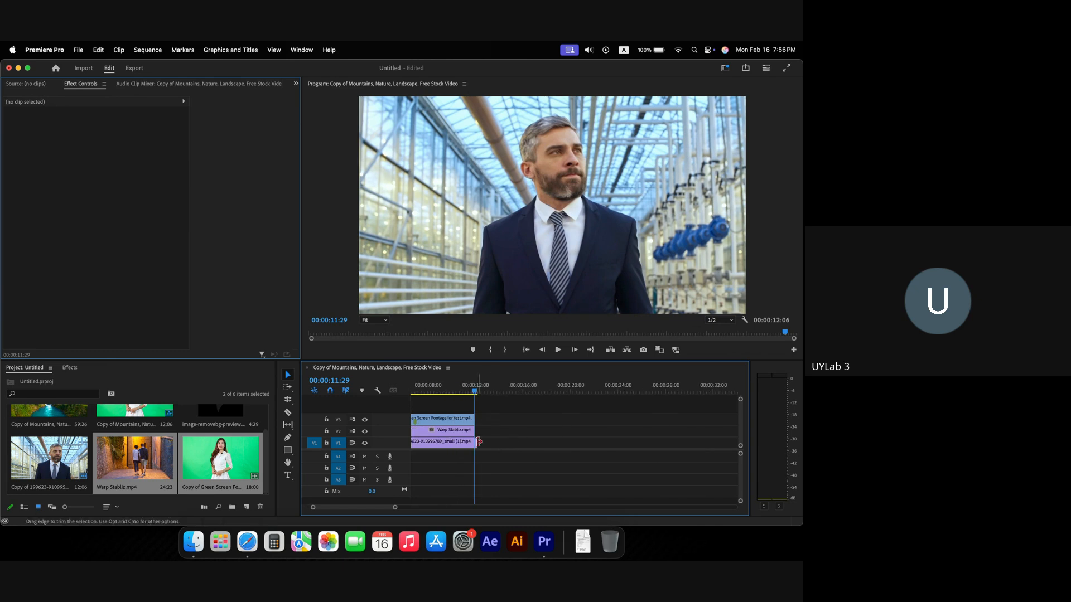
pyautogui.moveTo(479, 442); pyautogui.dragTo(474, 441)
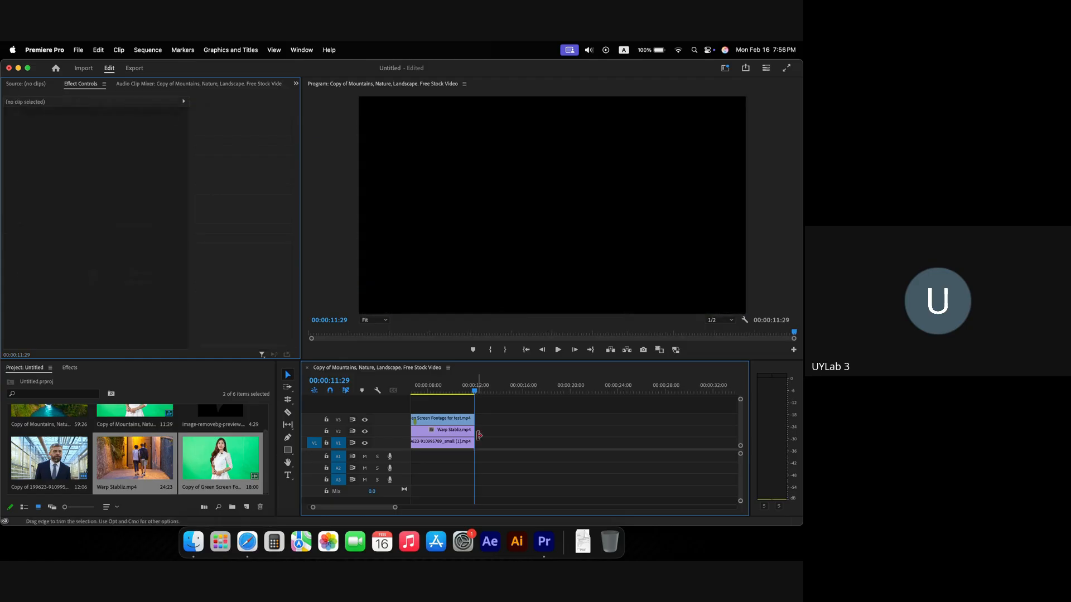
pyautogui.press('Home')
pyautogui.press('space')
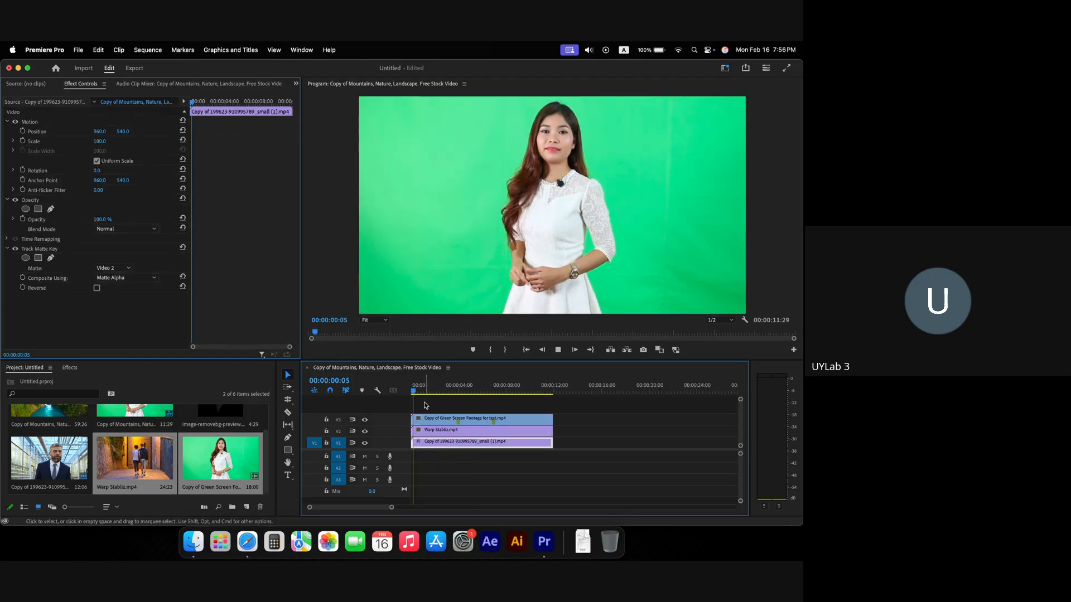
pyautogui.press('space')
pyautogui.moveTo(444, 408); pyautogui.dragTo(490, 455)
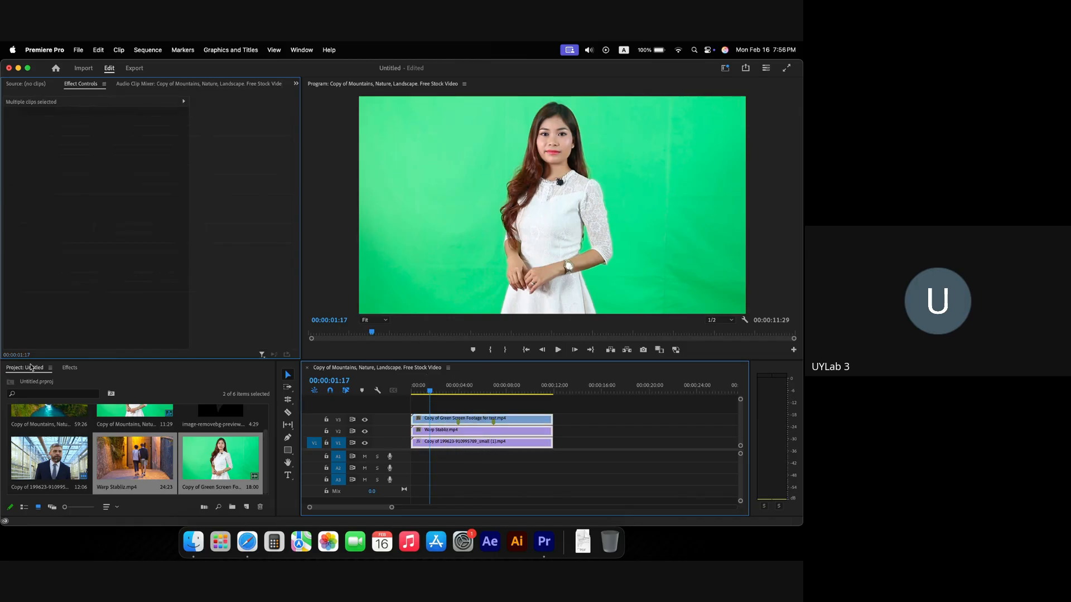
# Step: Search the effects for 'crop' and apply Crop to the three selected timeline clips
pyautogui.click(69, 369)
pyautogui.click(66, 382)
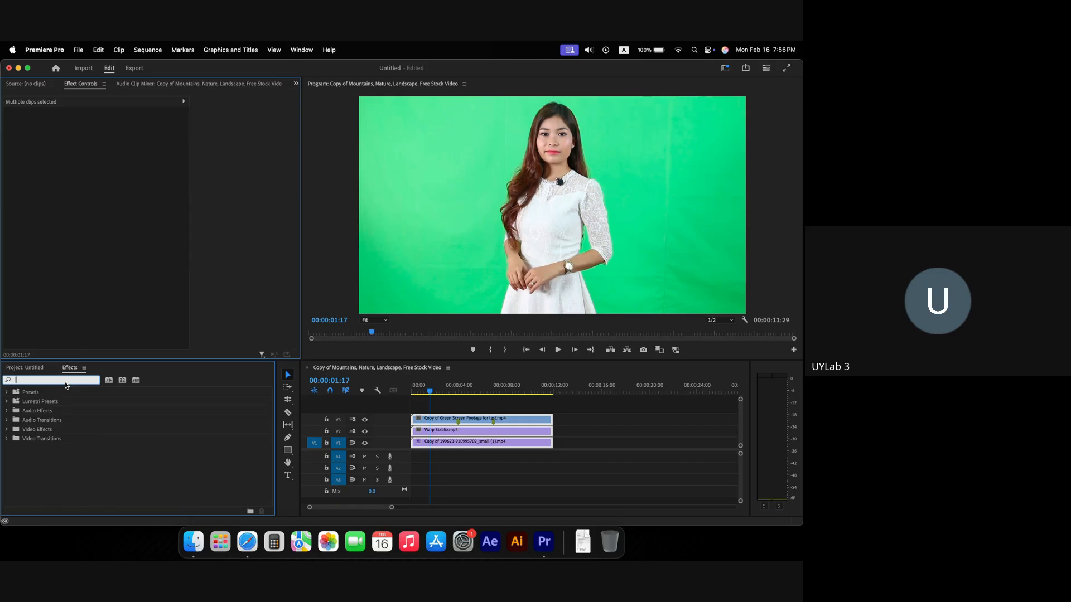
pyautogui.write('crop')
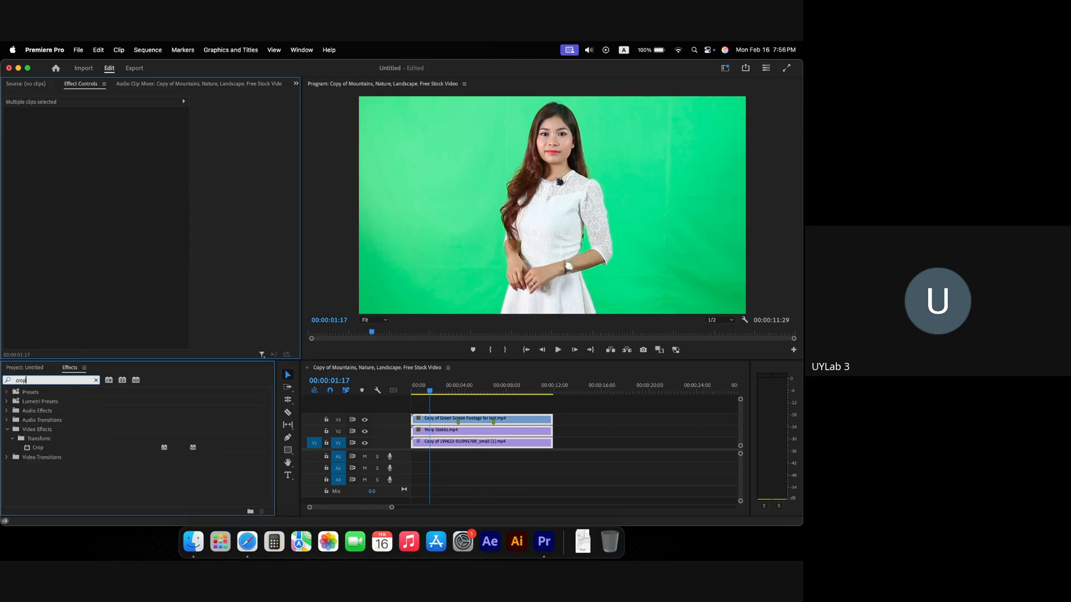
pyautogui.moveTo(47, 448); pyautogui.dragTo(445, 425)
# Step: Check each clip's Crop effect in Effect Controls, ending on the green-screen clip
pyautogui.click(574, 428)
pyautogui.click(436, 425)
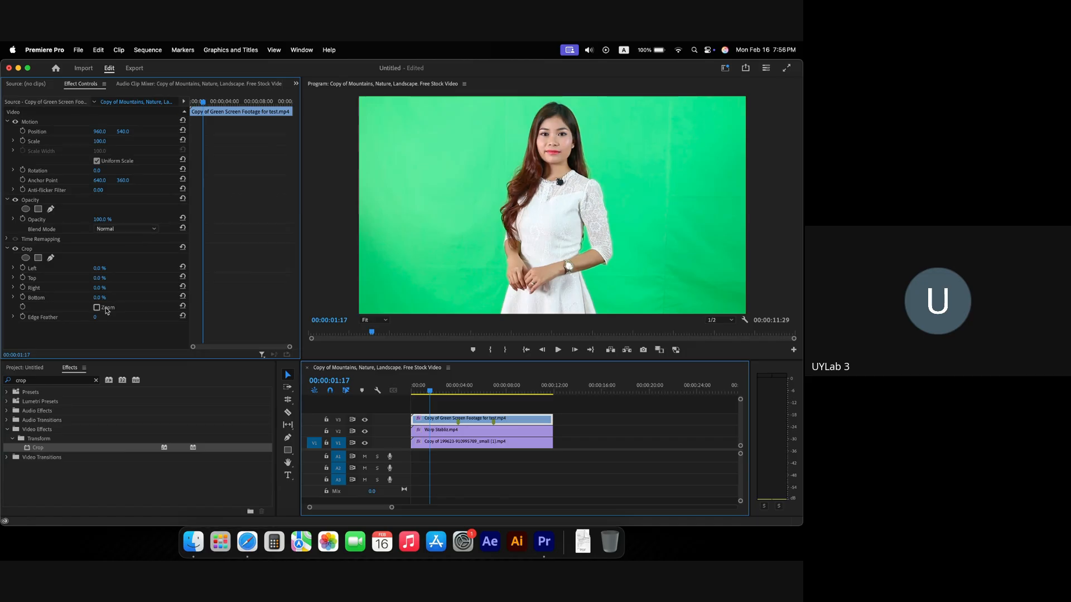
pyautogui.click(419, 430)
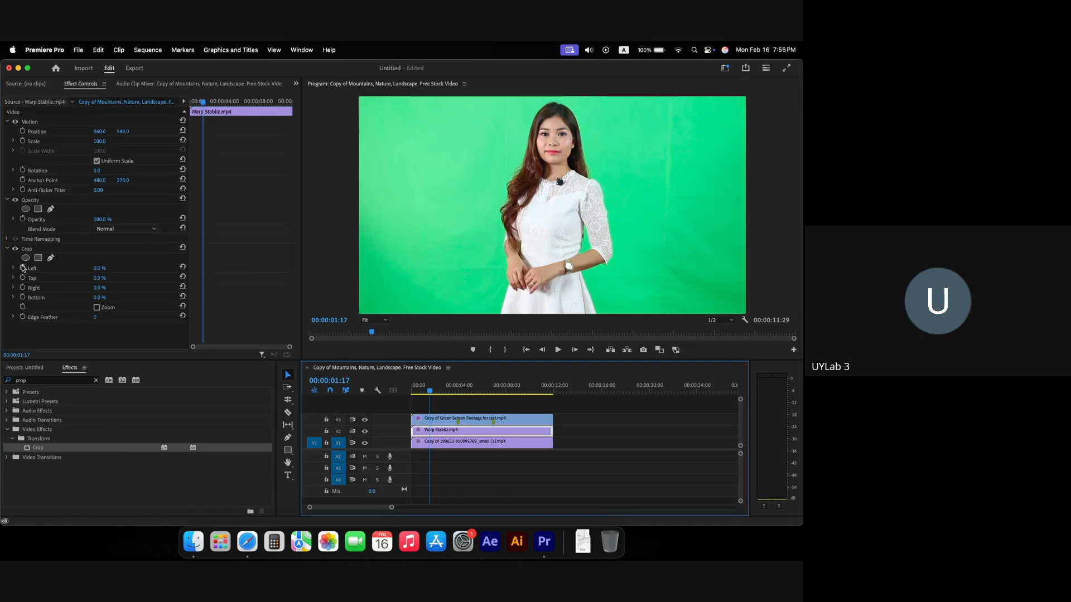
pyautogui.click(431, 442)
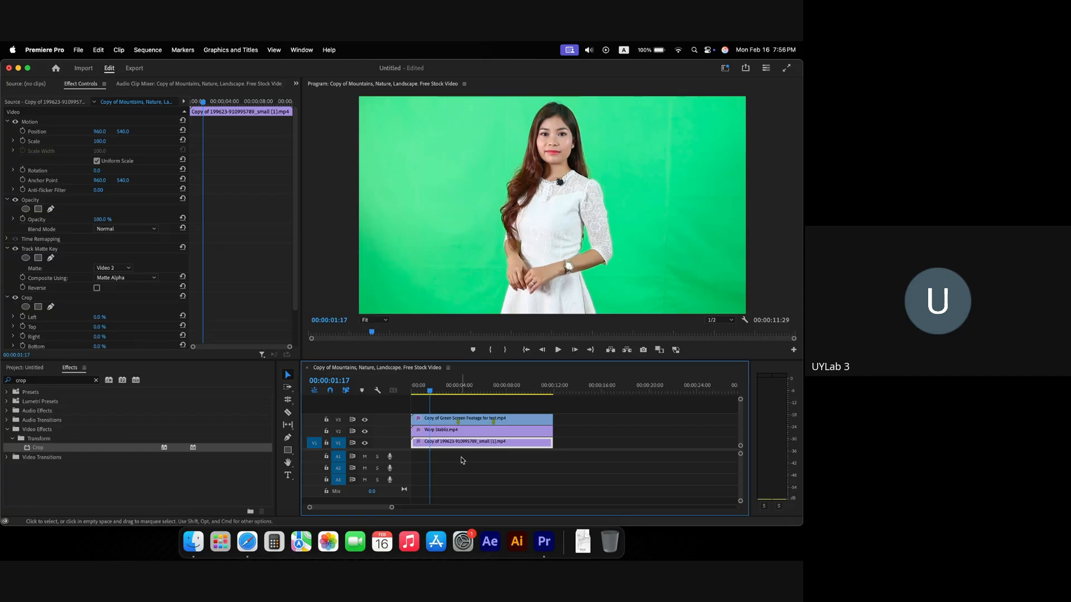
pyautogui.click(446, 419)
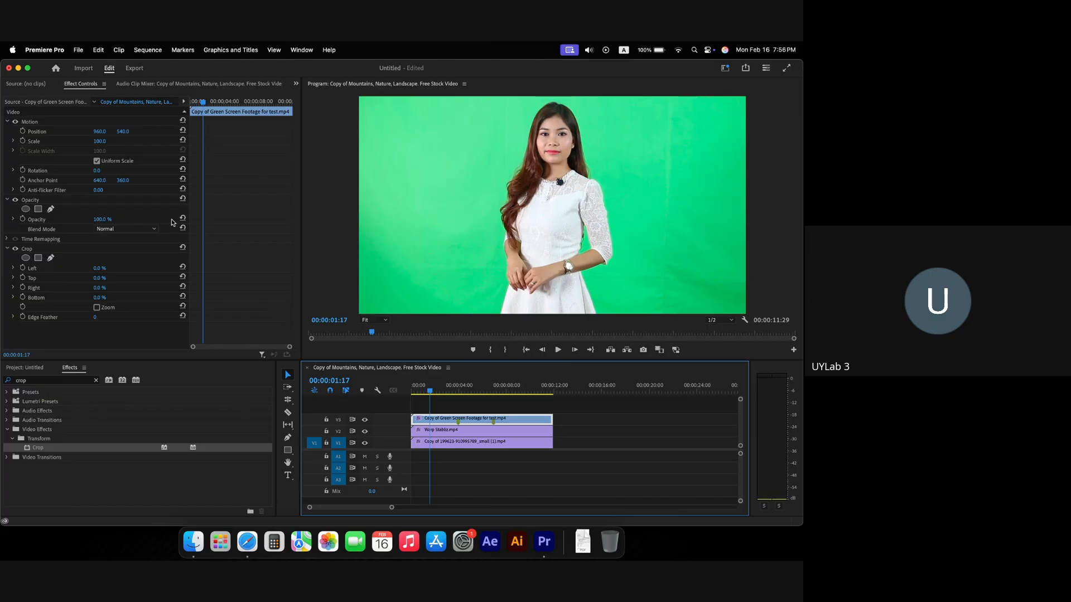
# Step: Crop 33% off the presenter clip's left and right and place it at Position X 340
pyautogui.moveTo(100, 134); pyautogui.dragTo(34, 135)
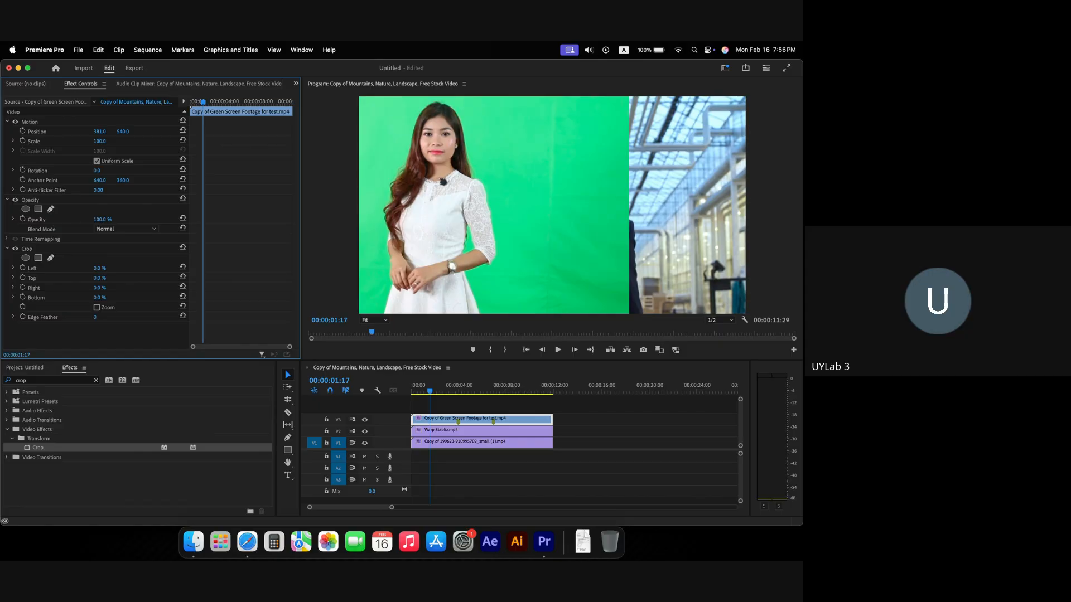
pyautogui.moveTo(99, 134); pyautogui.dragTo(83, 133)
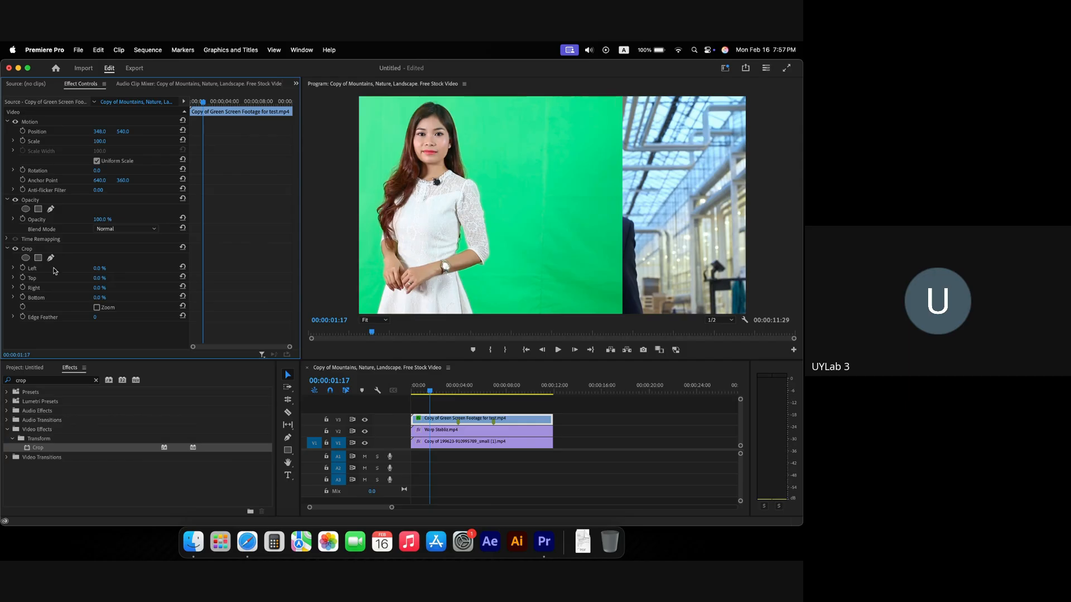
pyautogui.moveTo(100, 272); pyautogui.dragTo(119, 272)
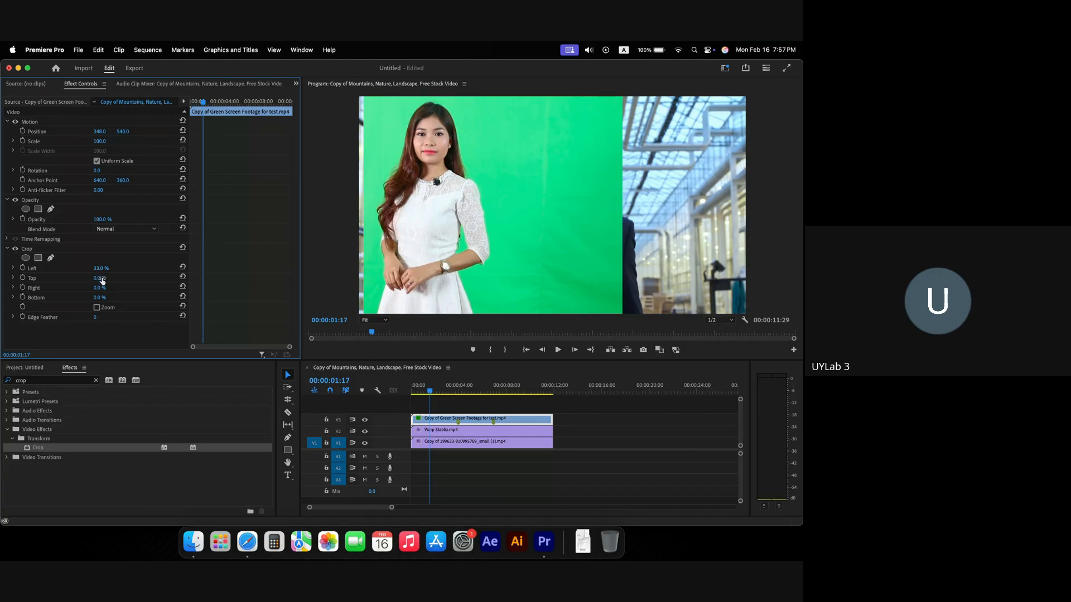
pyautogui.moveTo(100, 288); pyautogui.dragTo(118, 288)
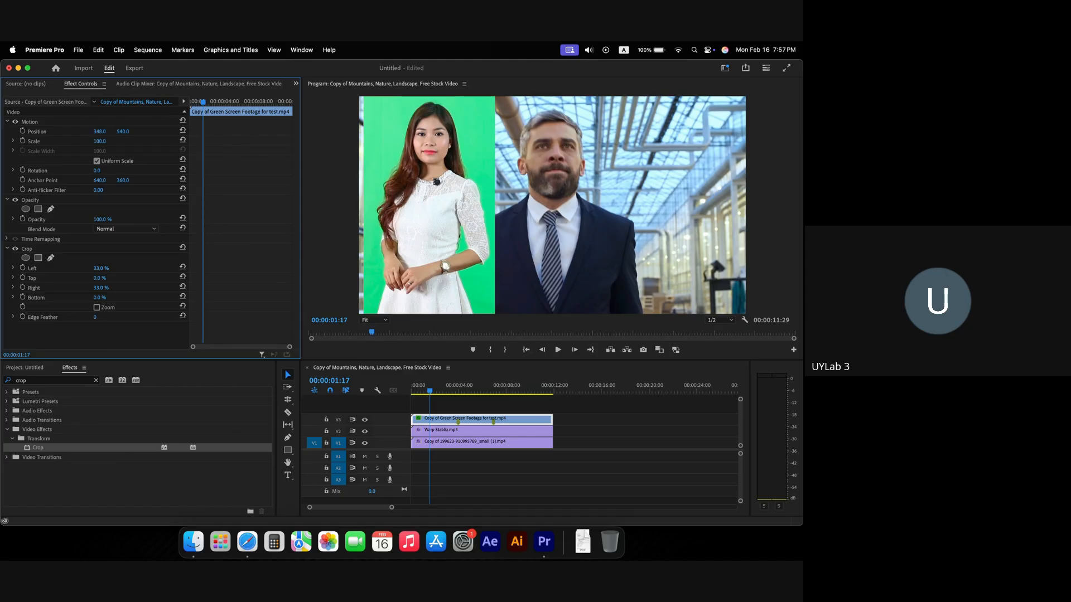
pyautogui.moveTo(99, 132); pyautogui.dragTo(102, 132)
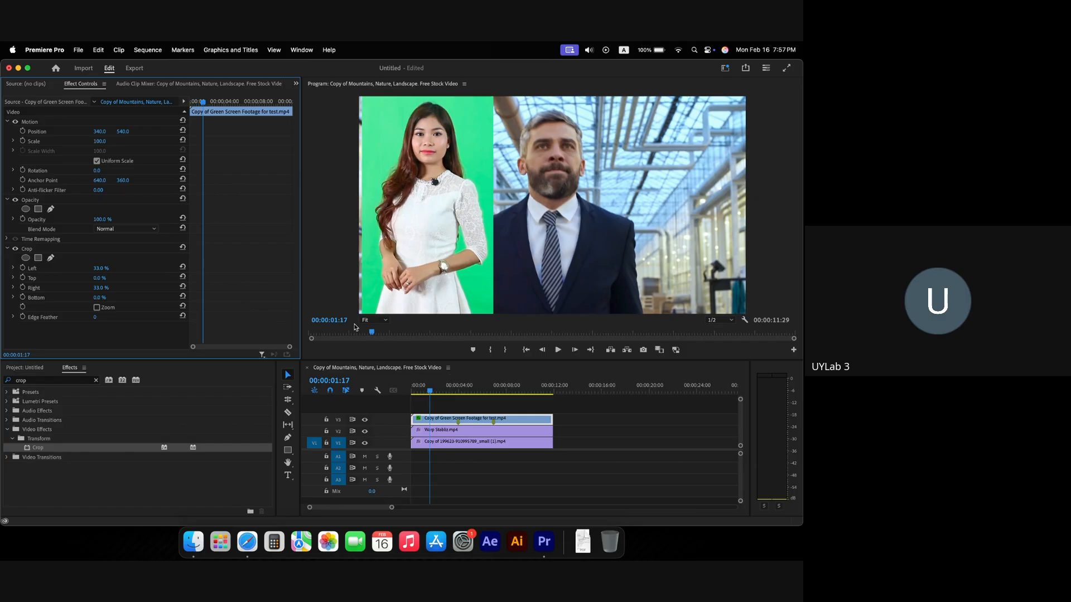
pyautogui.click(456, 431)
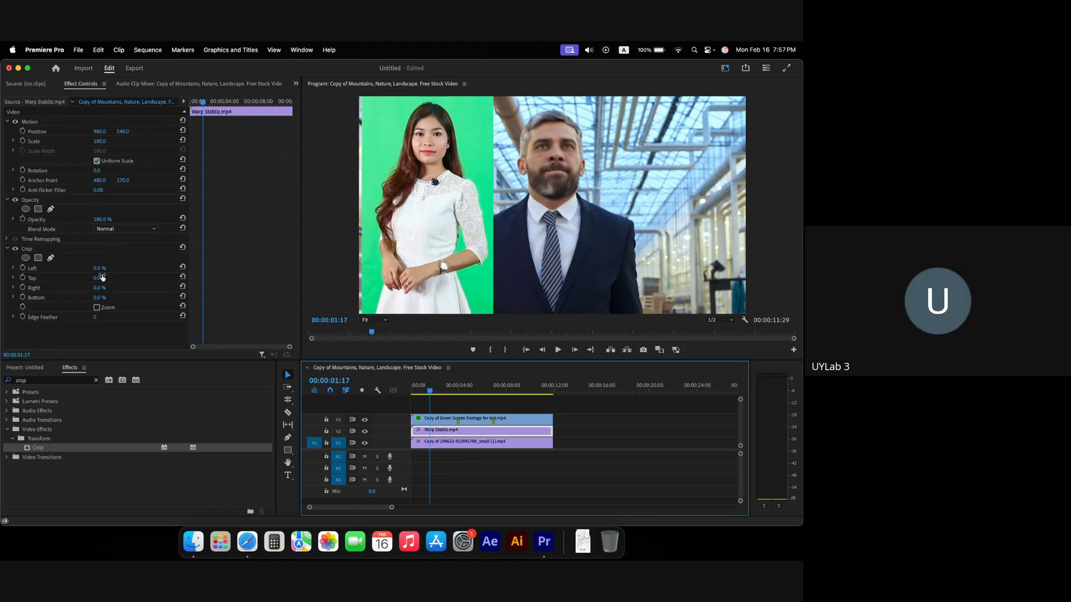
# Step: Crop the Warp Stabliz clip to Left 36% and Right 32% and set its Position X near 951
pyautogui.moveTo(96, 271); pyautogui.dragTo(119, 288)
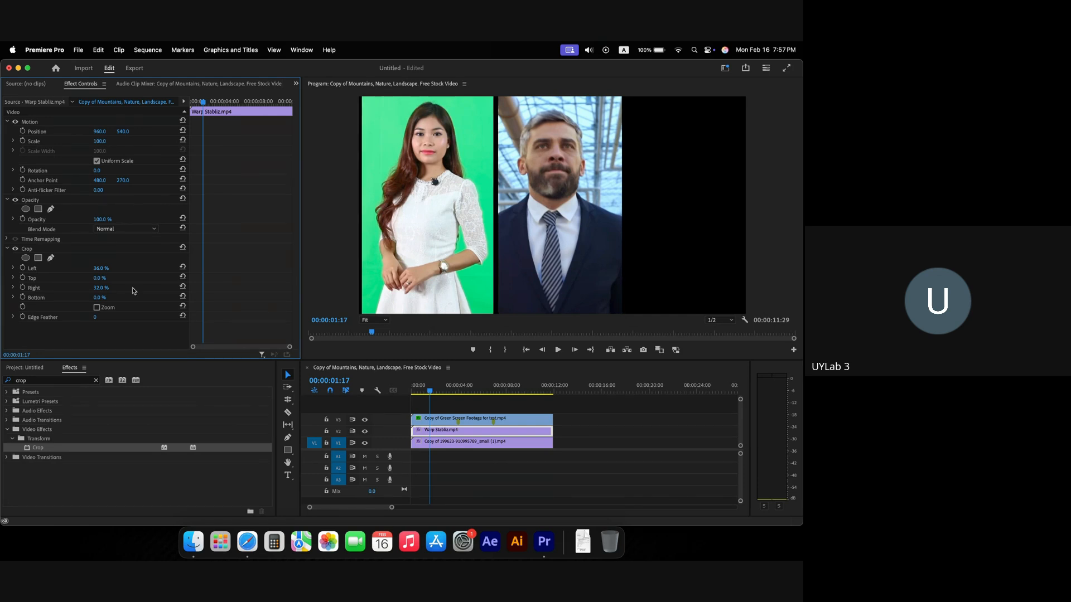
pyautogui.moveTo(100, 132)
pyautogui.mouseDown()
pyautogui.moveTo(126, 131)
pyautogui.moveTo(98, 132)
pyautogui.mouseUp()
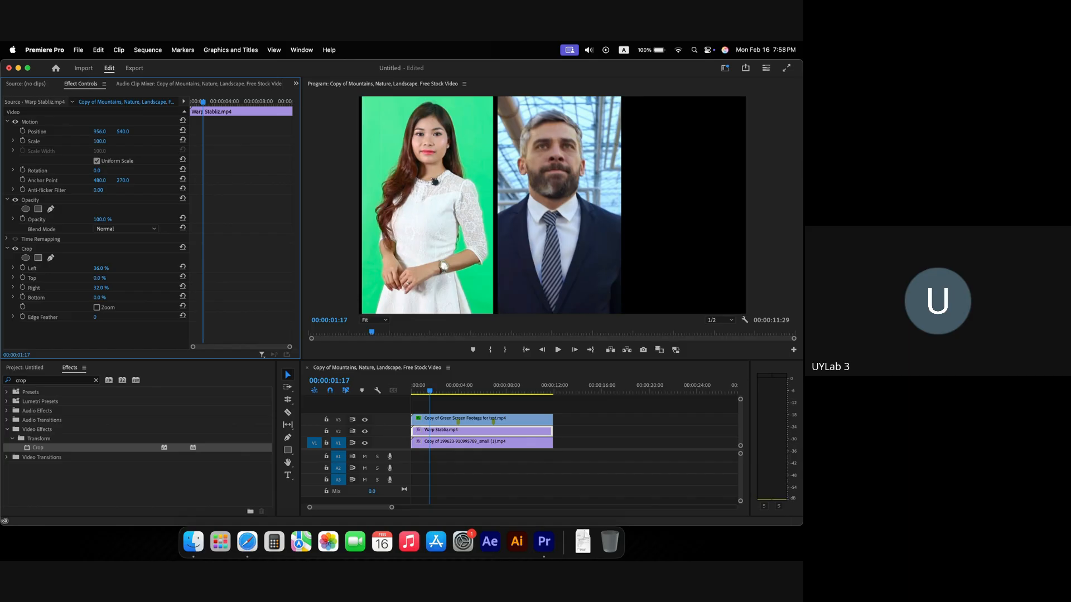
pyautogui.moveTo(98, 132)
pyautogui.mouseDown()
pyautogui.moveTo(83, 131)
pyautogui.moveTo(103, 131)
pyautogui.mouseUp()
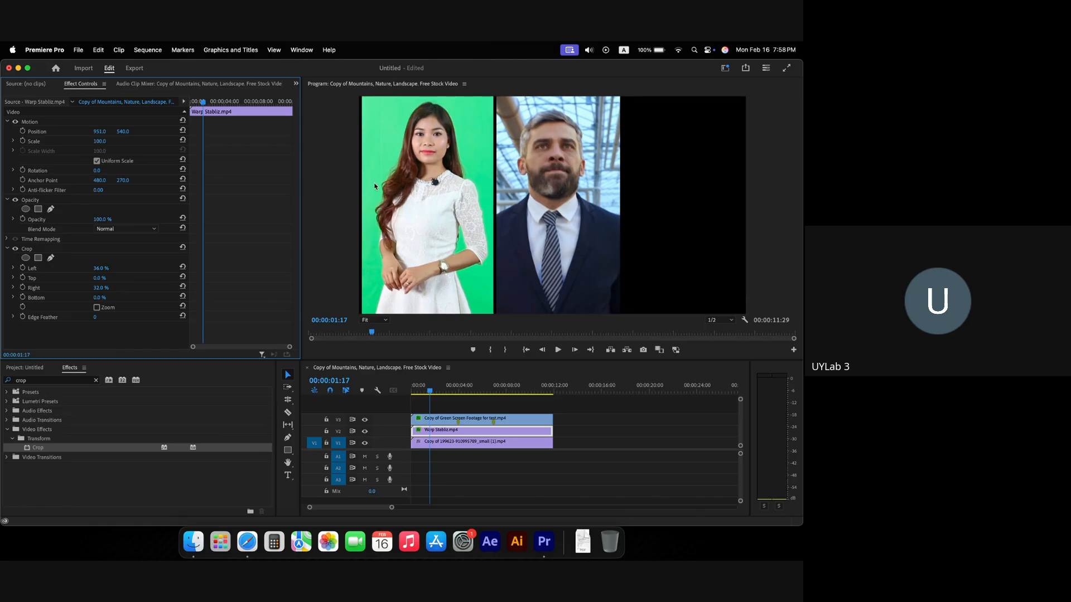
pyautogui.click(468, 441)
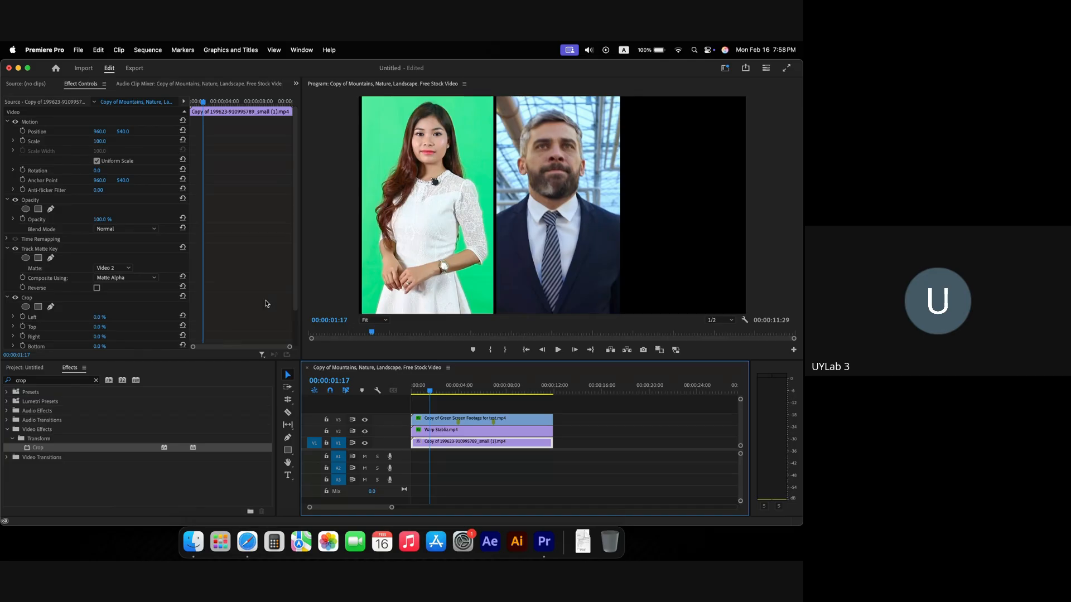
# Step: Set the V1 clip's Track Matte Key matte to None and delete the effect
pyautogui.click(113, 271)
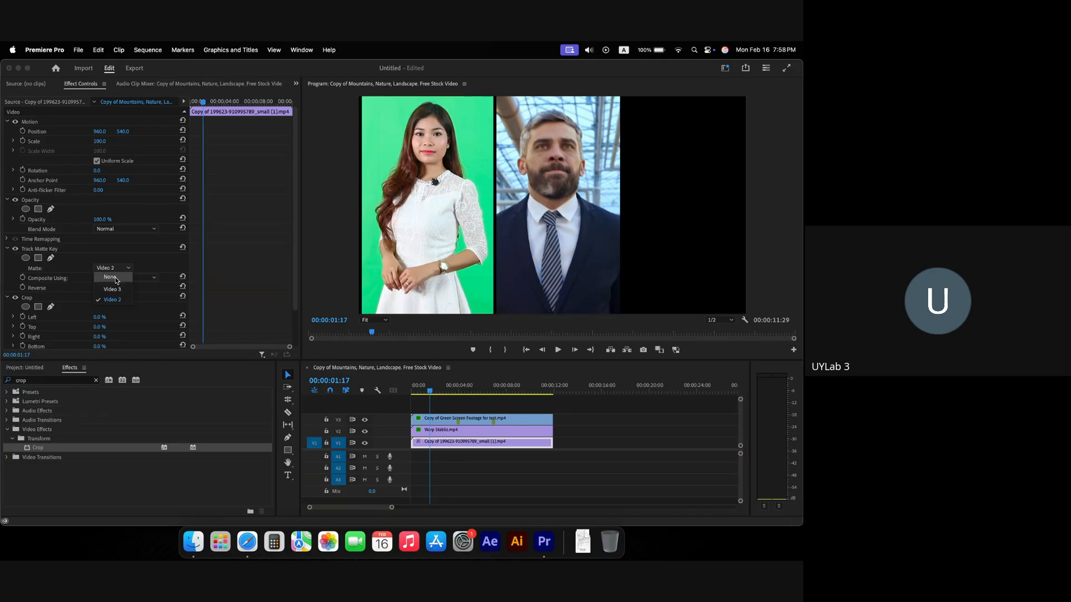
pyautogui.click(107, 260)
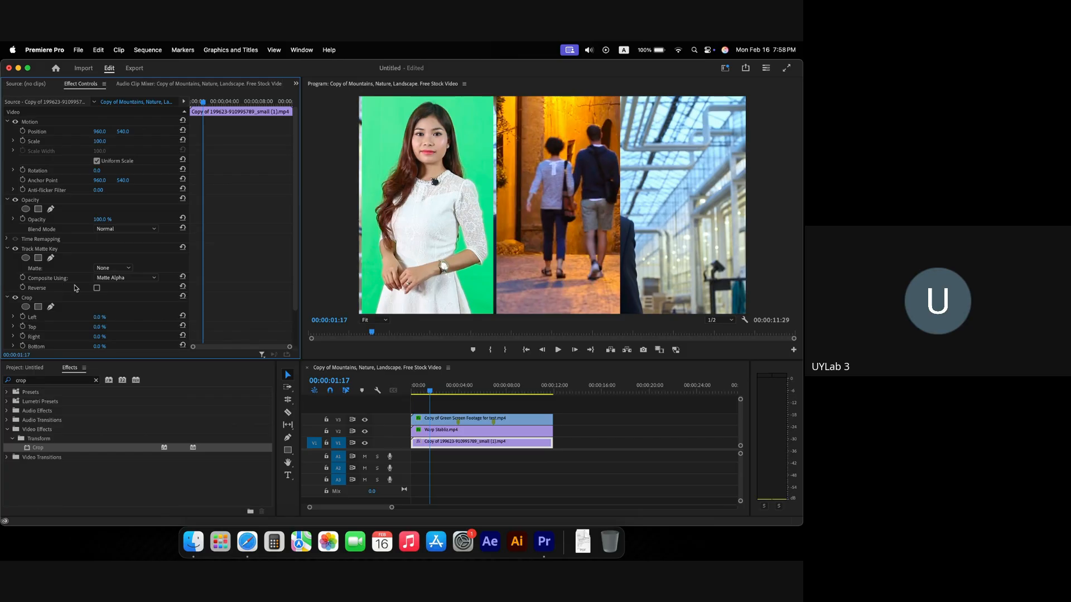
pyautogui.click(62, 254)
pyautogui.press('Delete')
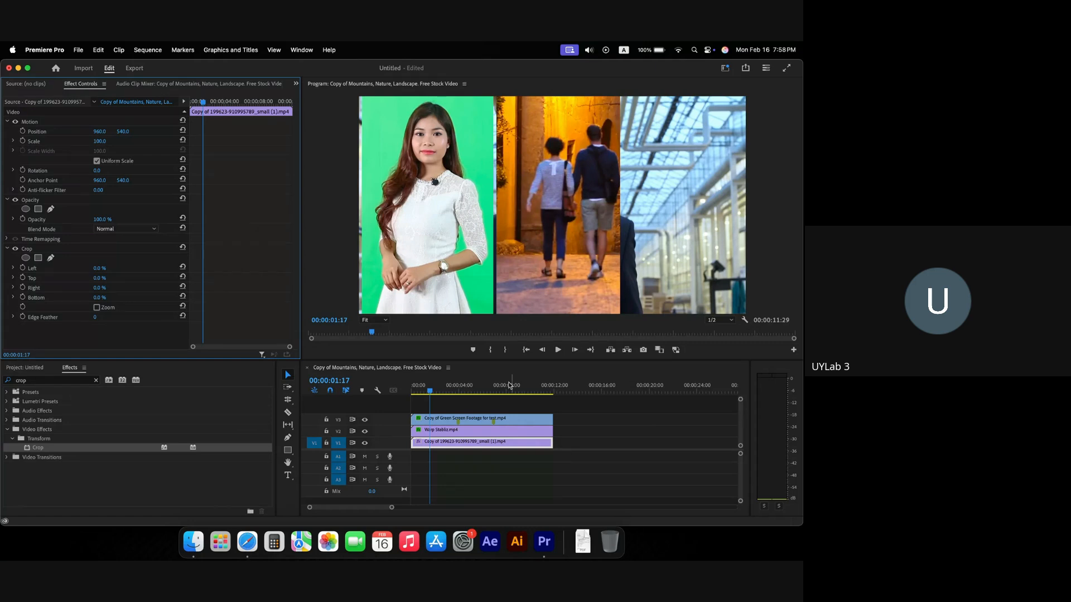
# Step: Re-crop the Warp Stabliz panel to Left 40%, Right 29% and position it at 973, 540
pyautogui.click(470, 438)
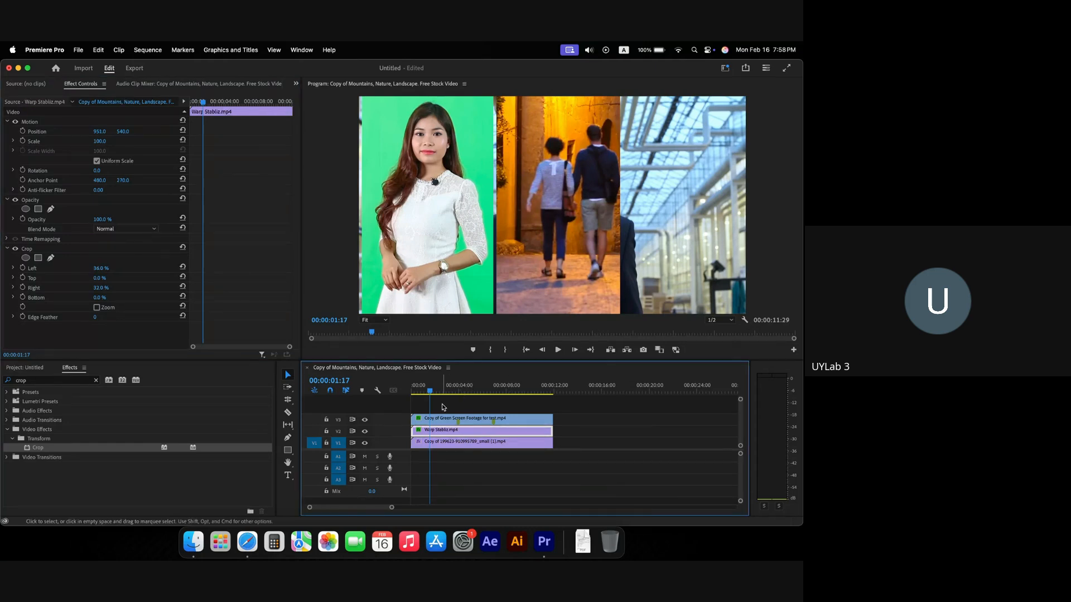
pyautogui.moveTo(433, 392)
pyautogui.mouseDown()
pyautogui.moveTo(419, 393)
pyautogui.moveTo(512, 392)
pyautogui.moveTo(429, 389)
pyautogui.moveTo(440, 390)
pyautogui.mouseUp()
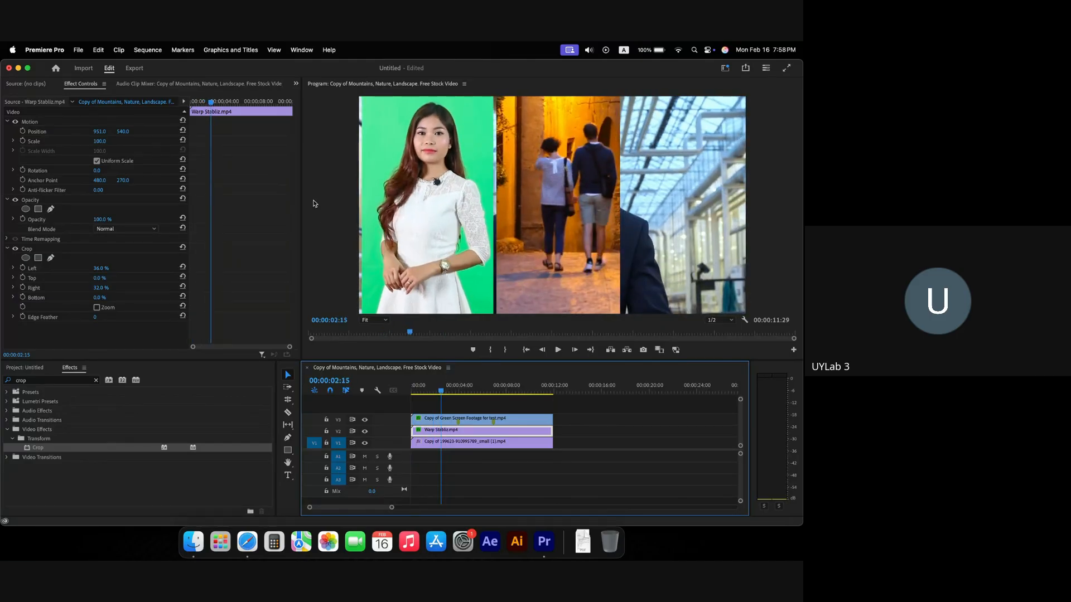
pyautogui.moveTo(99, 132)
pyautogui.mouseDown()
pyautogui.moveTo(82, 132)
pyautogui.moveTo(103, 131)
pyautogui.mouseUp()
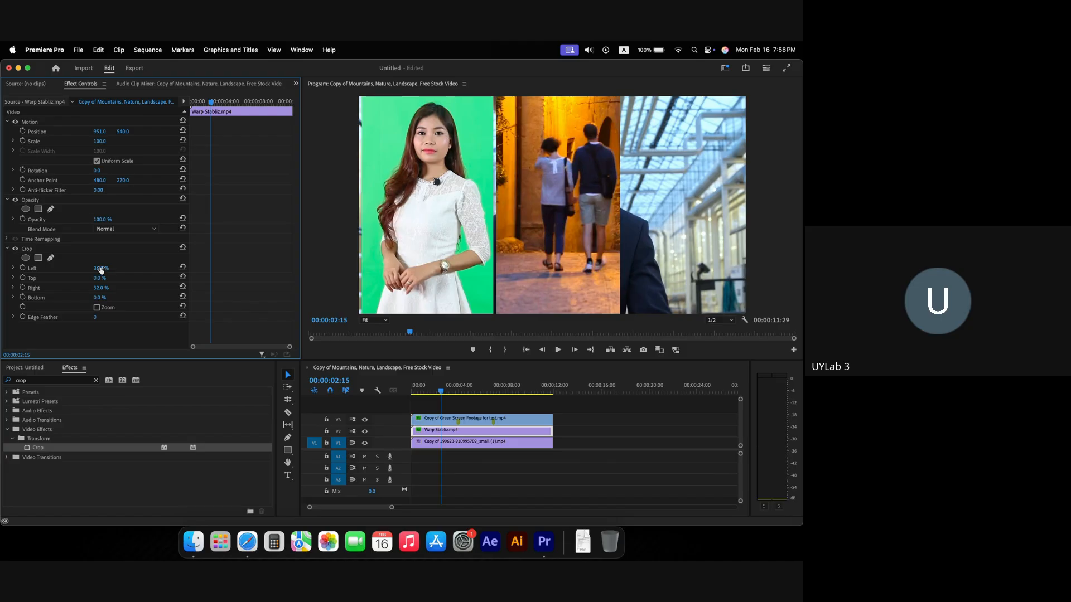
pyautogui.moveTo(101, 268)
pyautogui.mouseDown()
pyautogui.moveTo(111, 268)
pyautogui.moveTo(103, 268)
pyautogui.mouseUp()
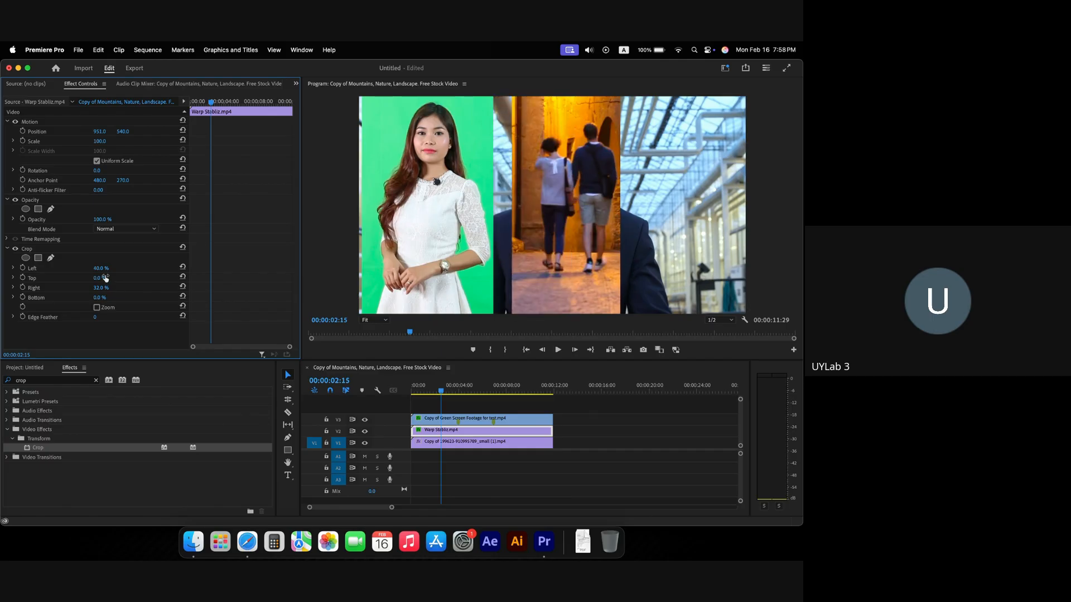
pyautogui.moveTo(101, 287); pyautogui.dragTo(98, 287)
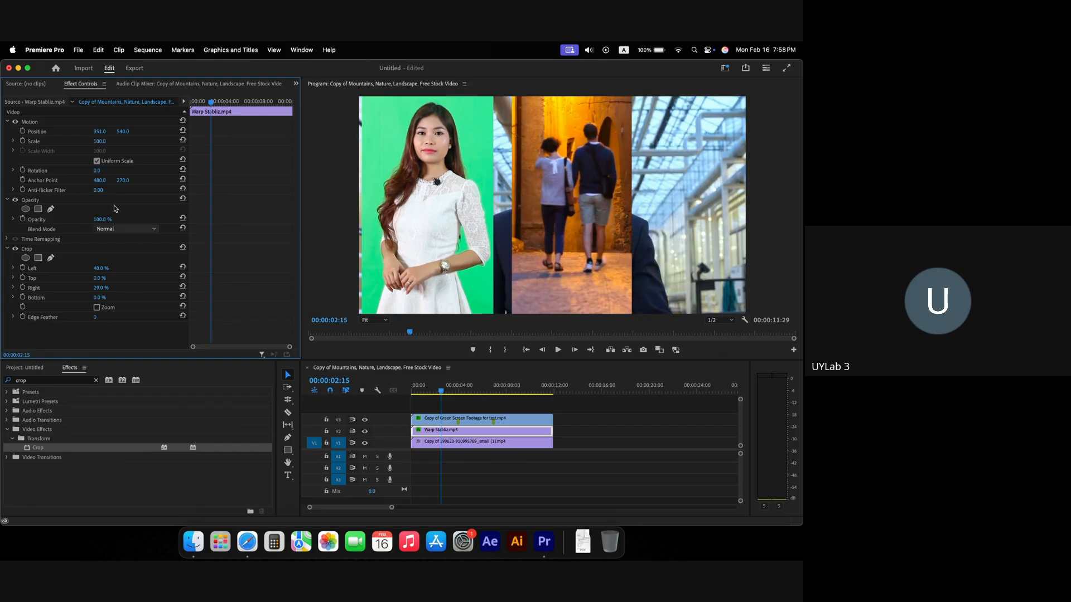
pyautogui.moveTo(99, 131); pyautogui.dragTo(56, 131)
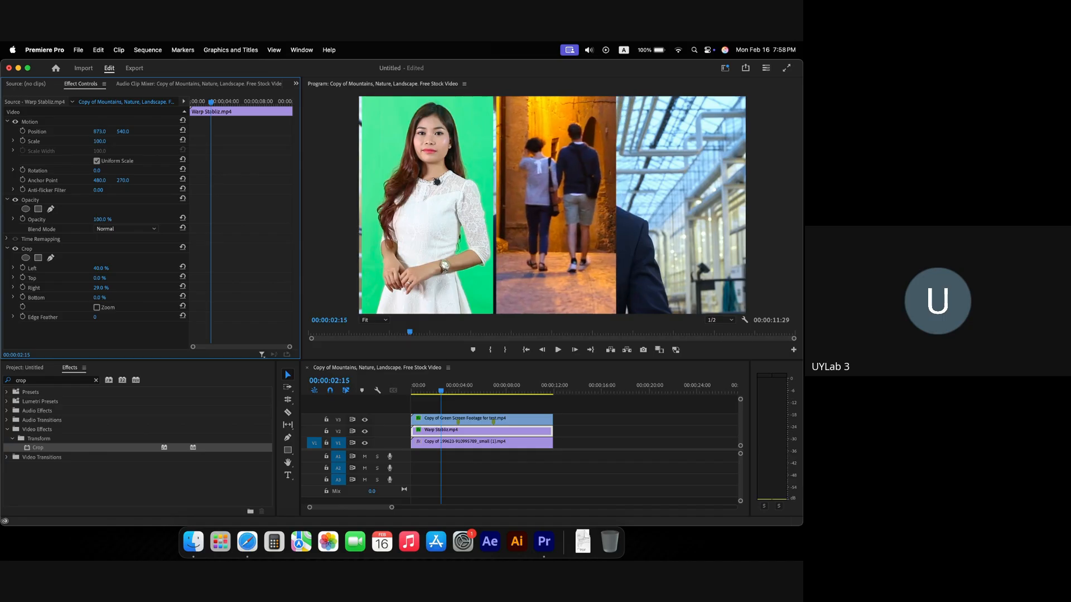
pyautogui.click(482, 446)
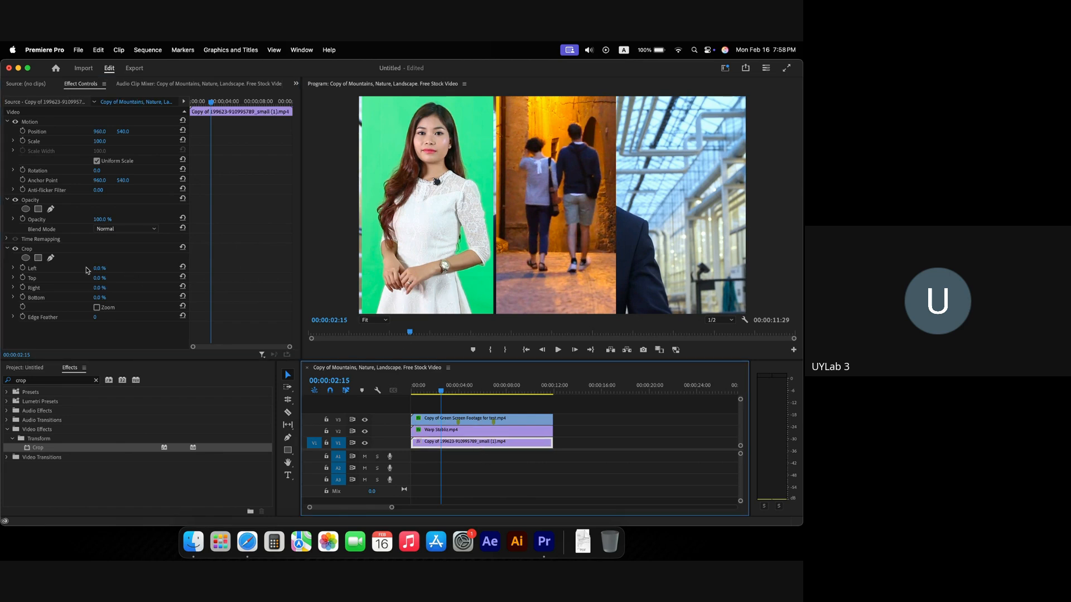
# Step: Move the businessman clip to Position X 1500 with Crop Left 39% and Crop Right 29%
pyautogui.moveTo(98, 135); pyautogui.dragTo(344, 134)
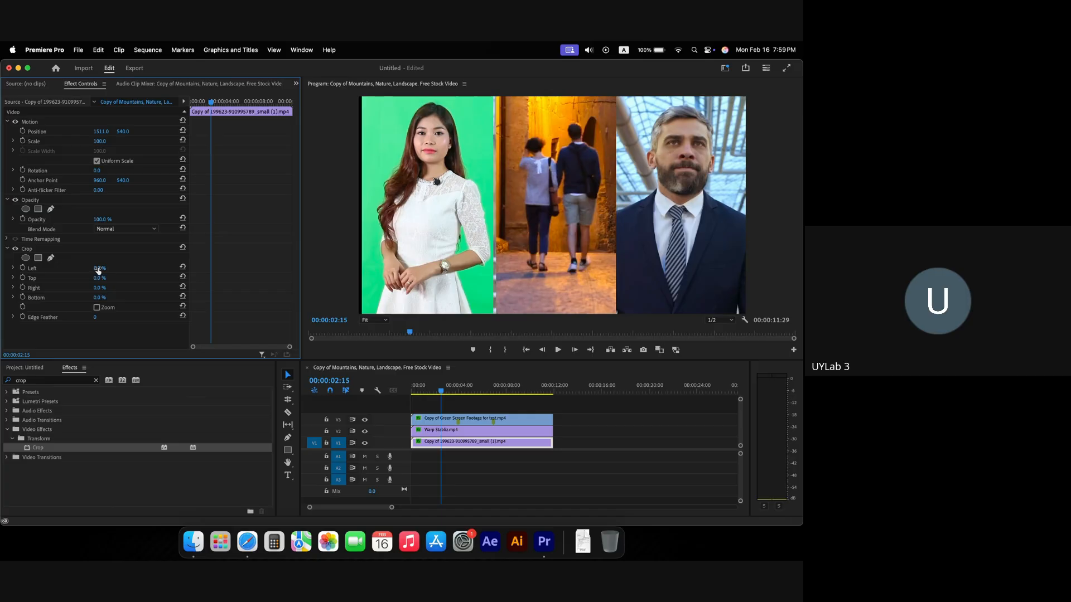
pyautogui.moveTo(99, 268); pyautogui.dragTo(129, 268)
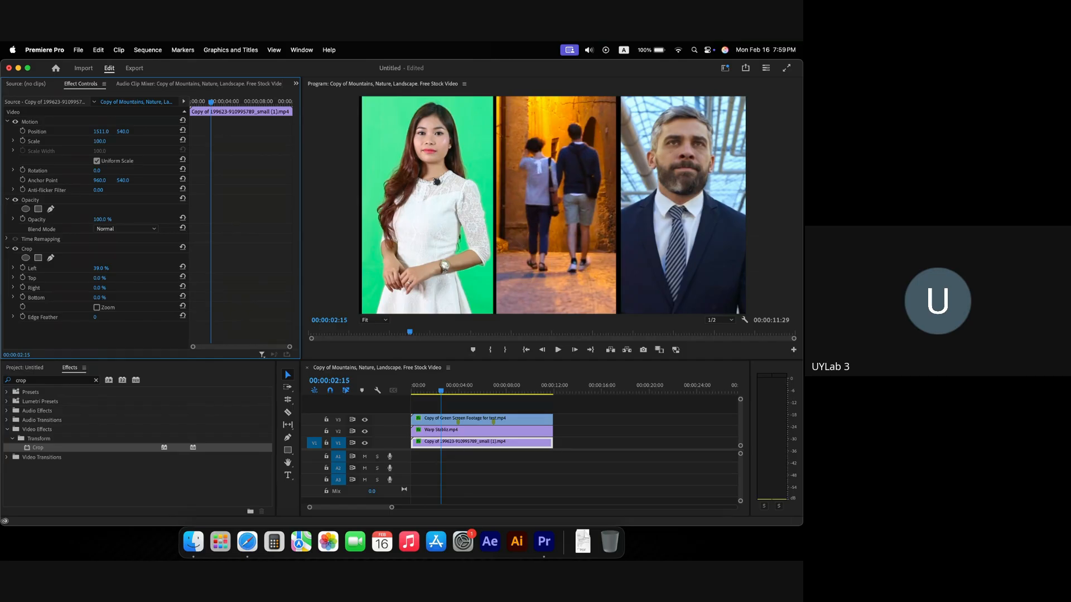
pyautogui.moveTo(101, 131); pyautogui.dragTo(95, 131)
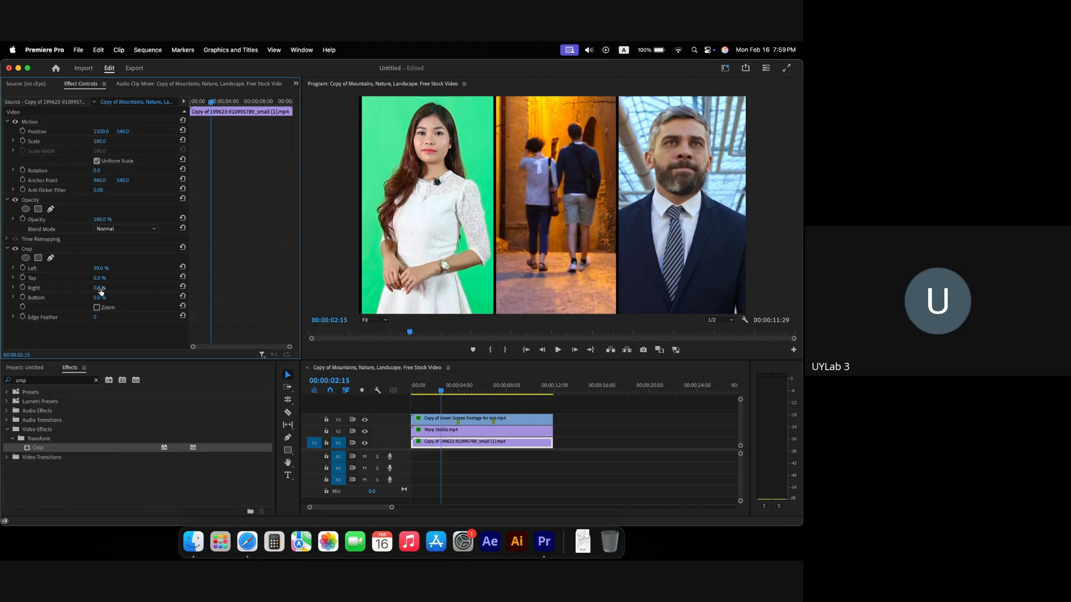
pyautogui.moveTo(99, 287)
pyautogui.mouseDown()
pyautogui.moveTo(134, 288)
pyautogui.moveTo(111, 288)
pyautogui.mouseUp()
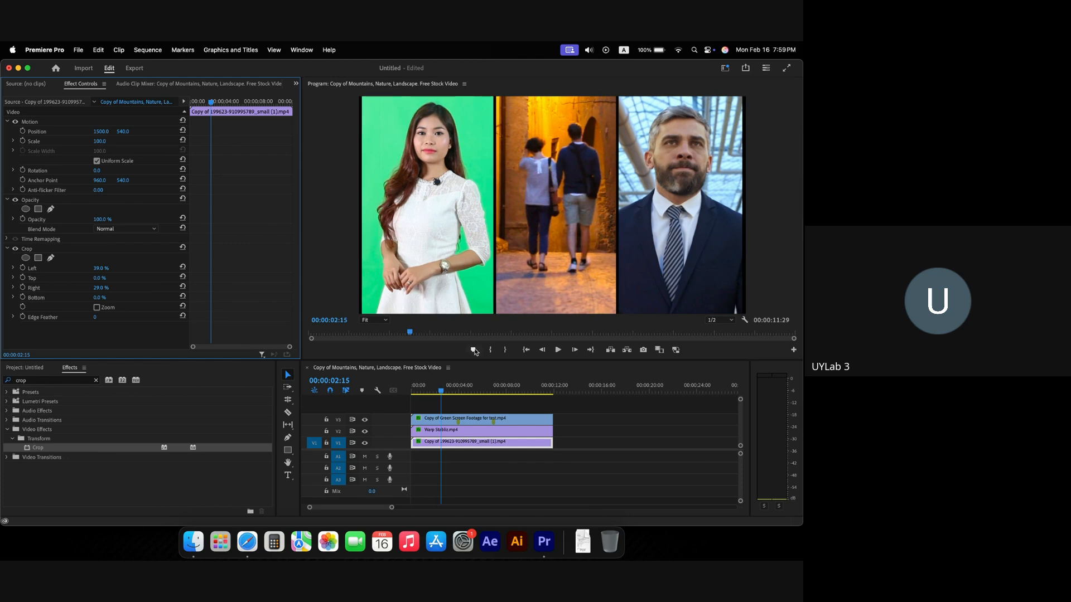
# Step: Play back the split screen, then move all three clips up onto tracks V2–V4
pyautogui.moveTo(441, 389); pyautogui.dragTo(386, 391)
pyautogui.press('space')
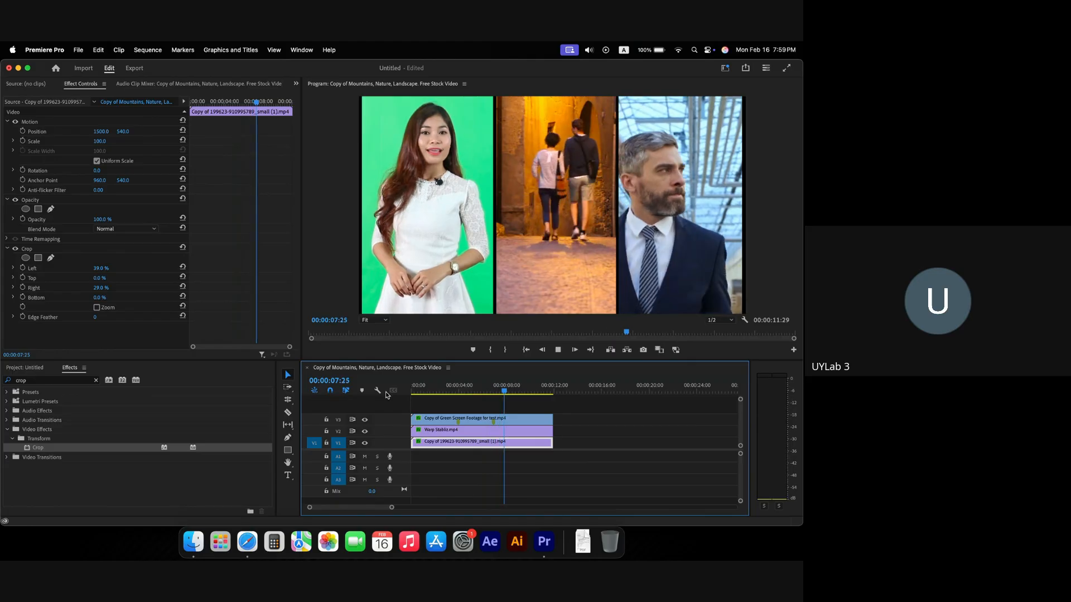
pyautogui.press('space')
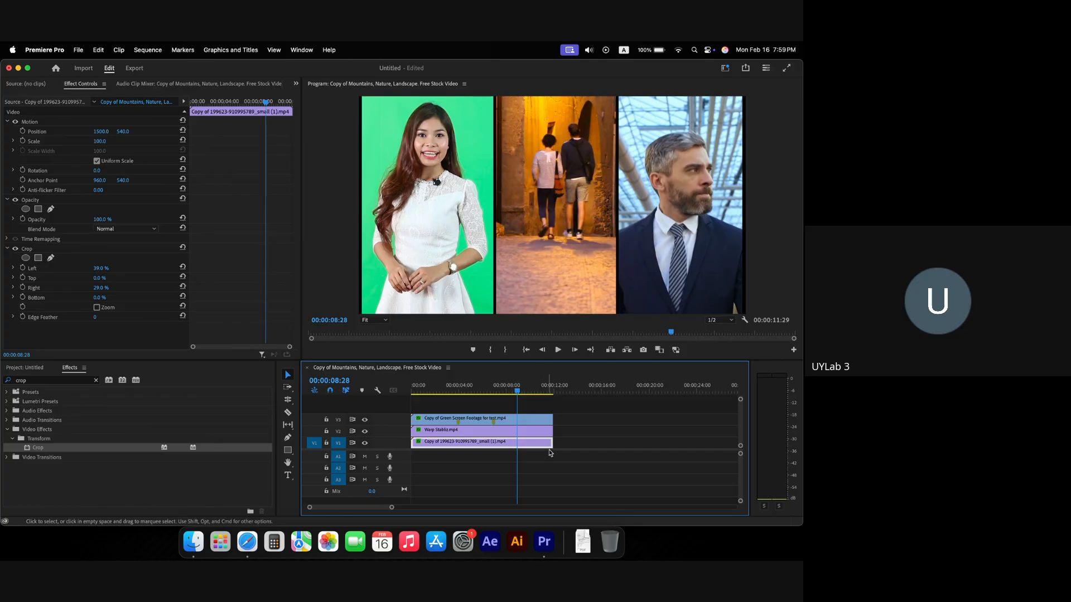
pyautogui.moveTo(571, 448); pyautogui.dragTo(402, 390)
pyautogui.click(468, 444)
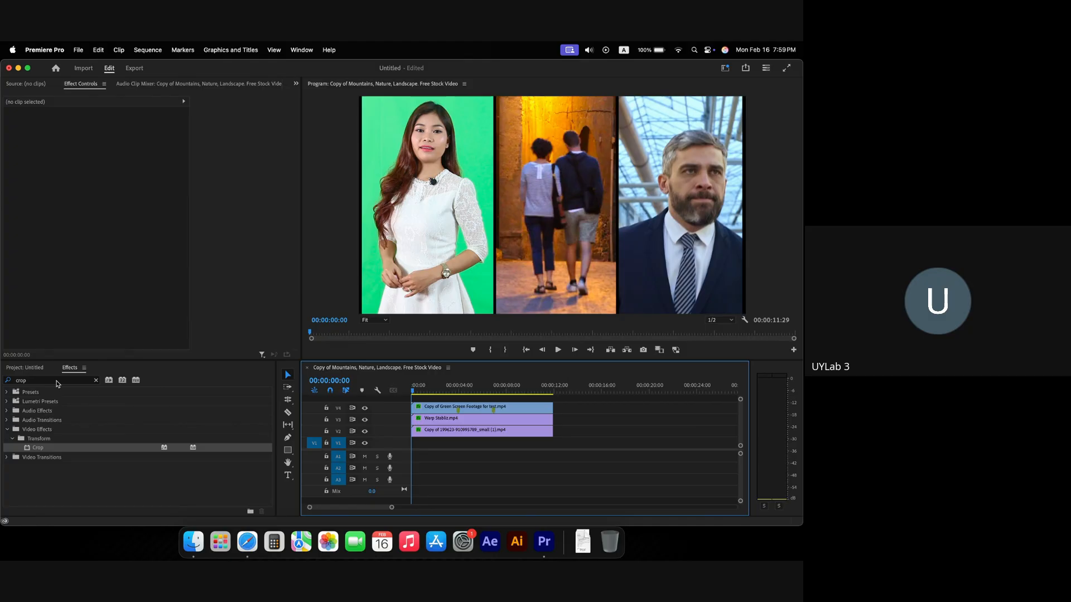
# Step: Create a white colour matte named Color Matte and stretch it along V1 under the three clips
pyautogui.click(39, 370)
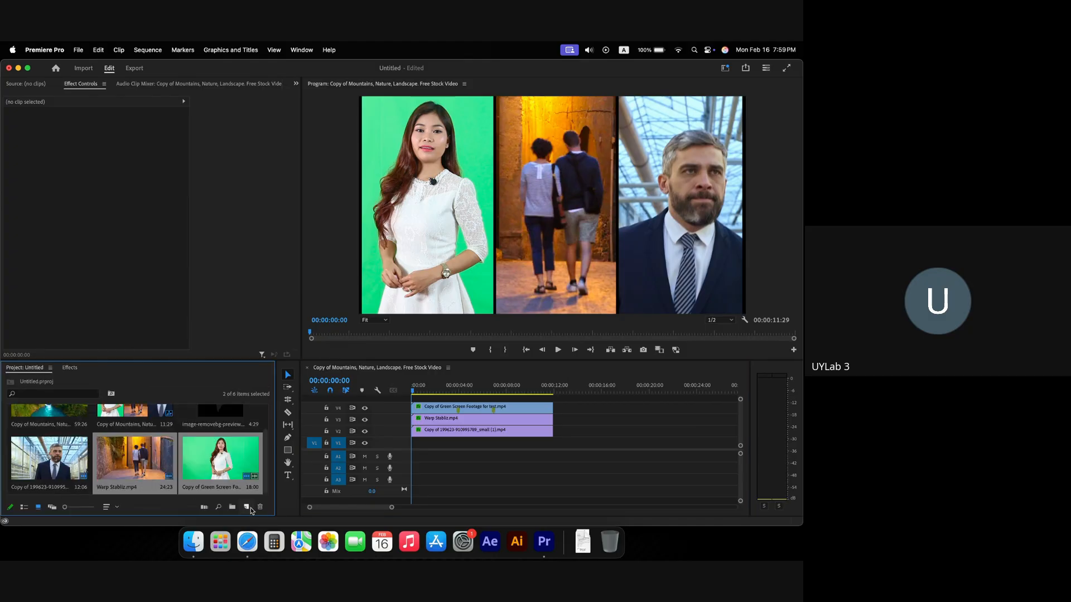
pyautogui.click(247, 507)
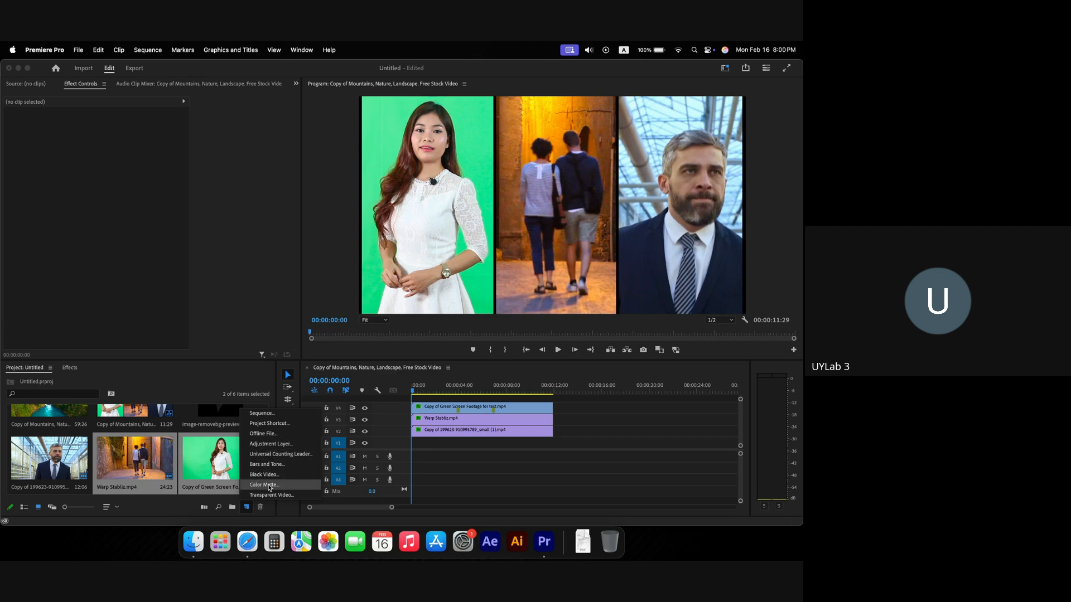
pyautogui.click(269, 486)
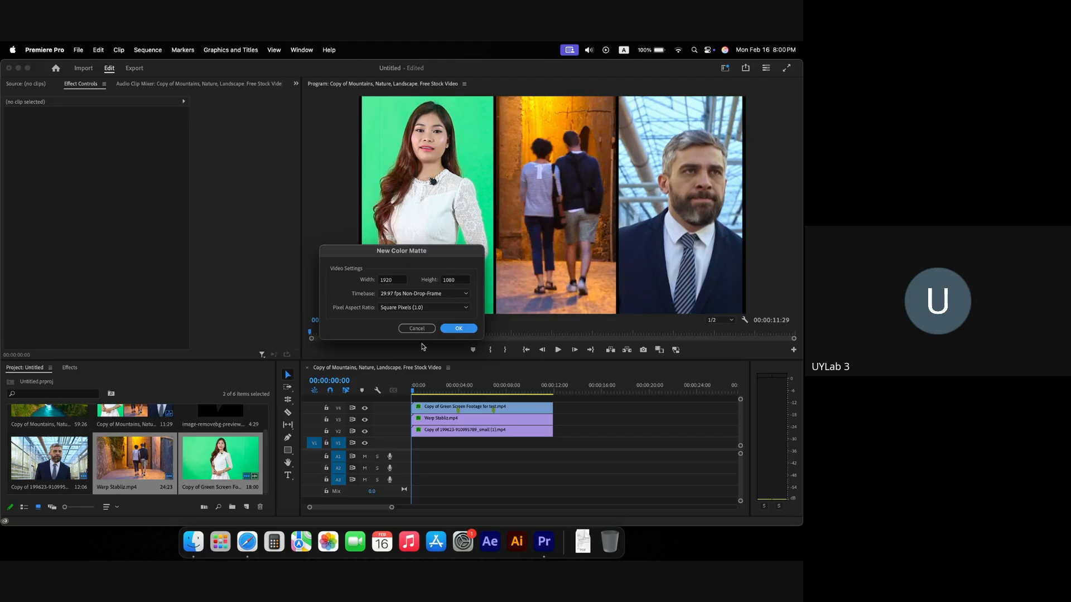
pyautogui.click(458, 329)
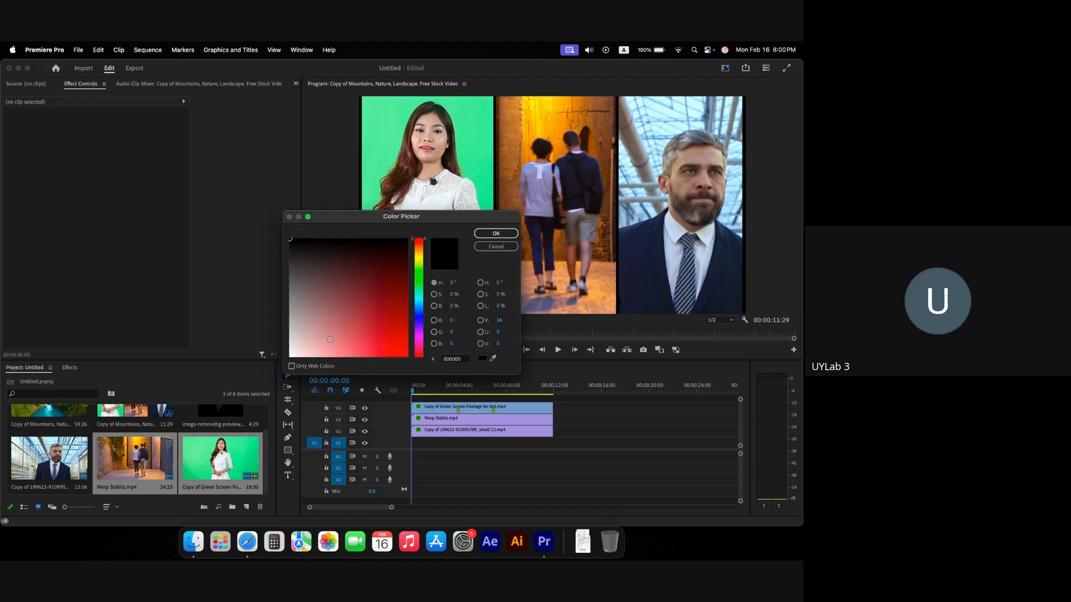
pyautogui.moveTo(330, 339); pyautogui.dragTo(264, 362)
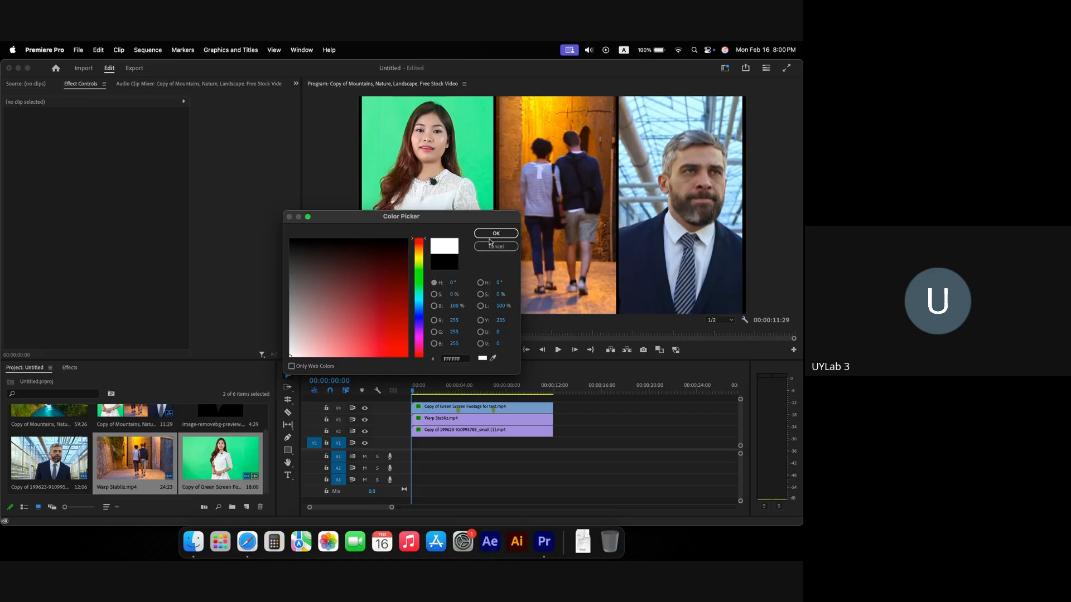
pyautogui.click(491, 235)
pyautogui.click(422, 313)
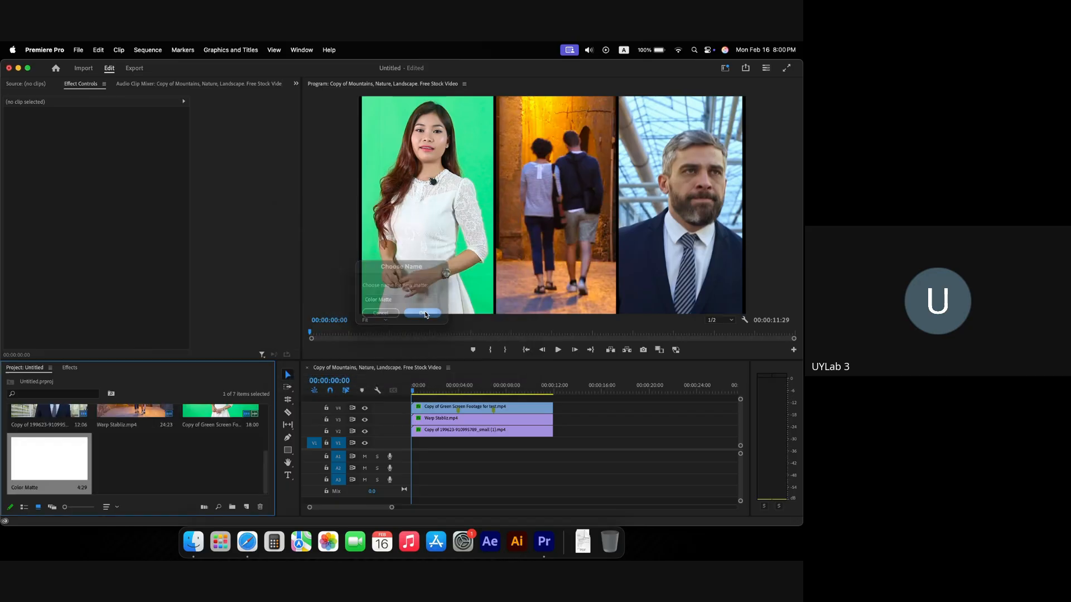
pyautogui.moveTo(77, 461); pyautogui.dragTo(553, 442)
pyautogui.moveTo(477, 384); pyautogui.dragTo(507, 385)
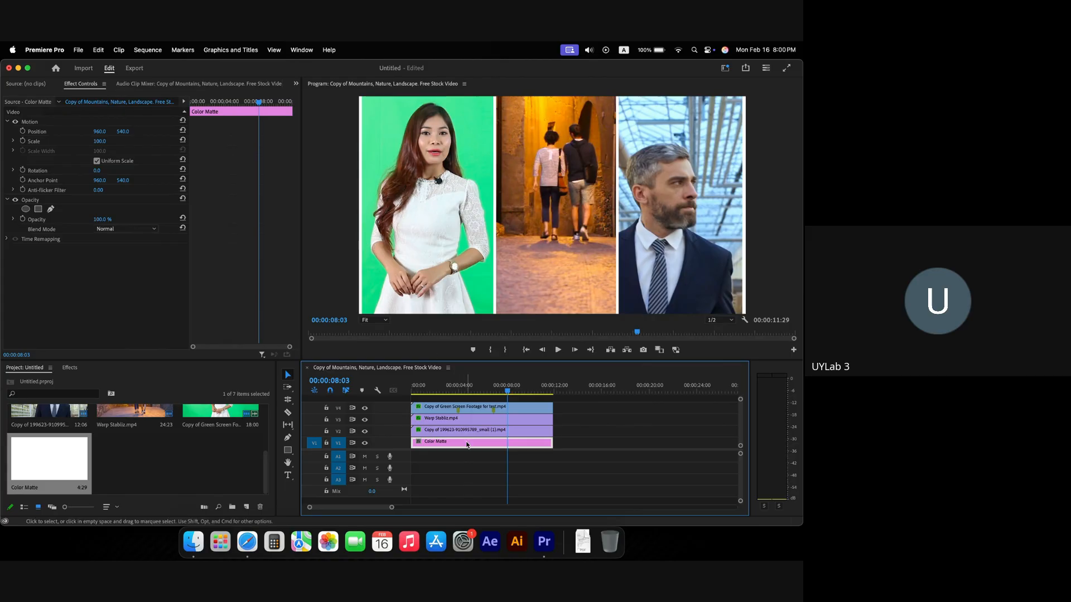
# Step: Change the Color Matte to red FF0000 and play the sequence to check the borders
pyautogui.doubleClick(467, 445)
pyautogui.moveTo(394, 319); pyautogui.dragTo(420, 362)
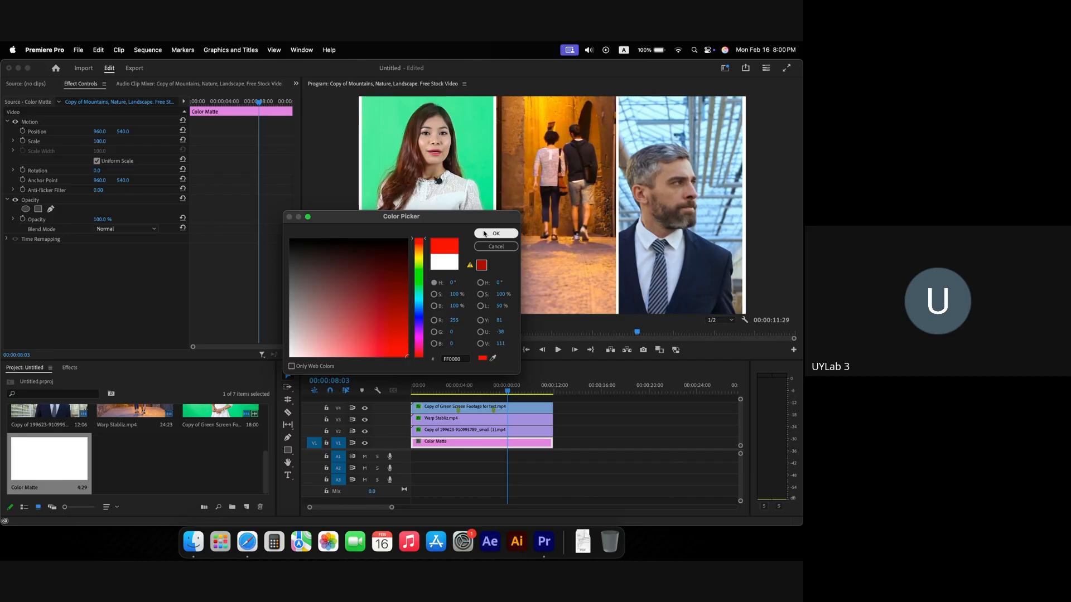
pyautogui.click(484, 234)
pyautogui.click(459, 391)
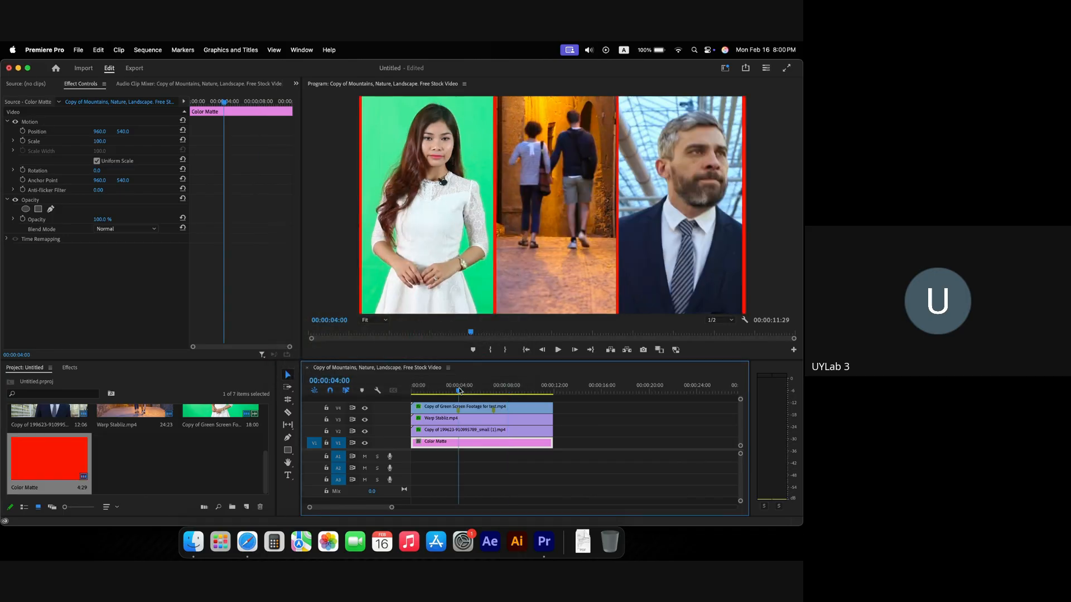
pyautogui.moveTo(459, 390); pyautogui.dragTo(422, 390)
pyautogui.press('space')
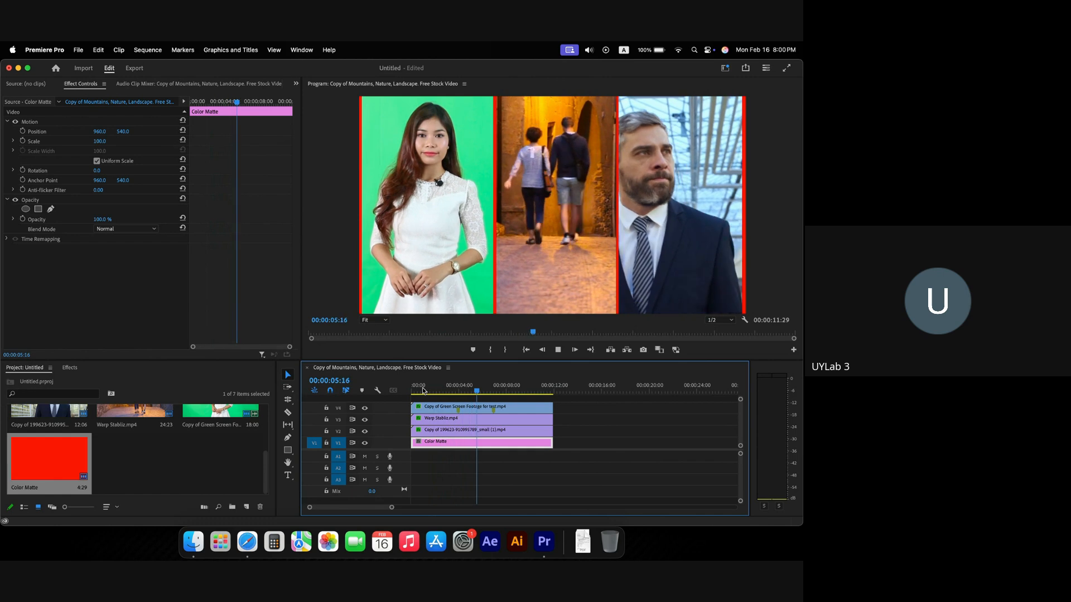
pyautogui.press('space')
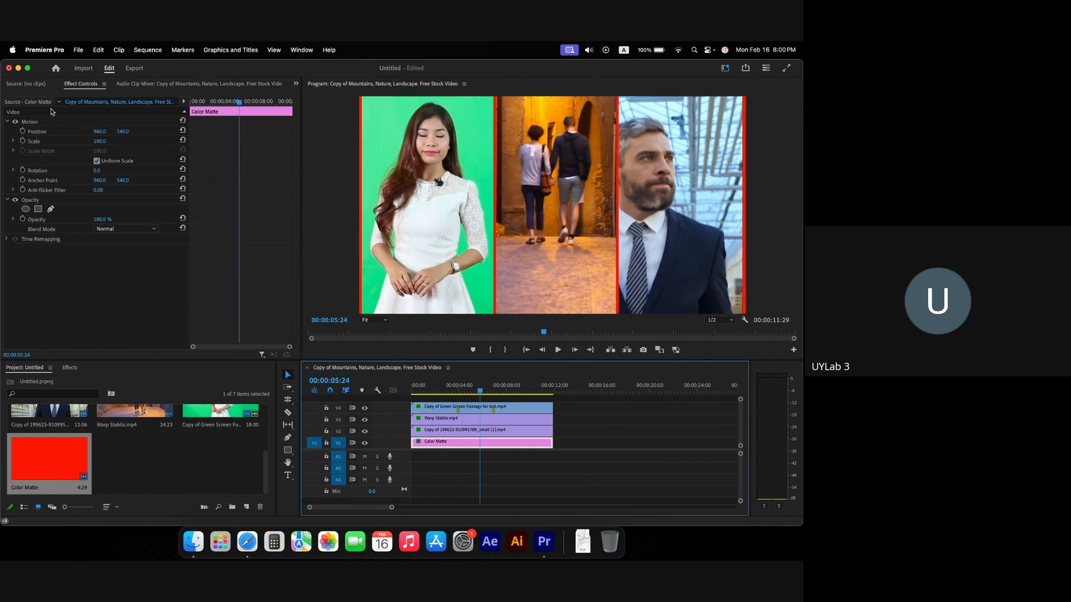
# Step: Try nudging the horizontal position of the colour matte and the right-hand panel
pyautogui.click(98, 134)
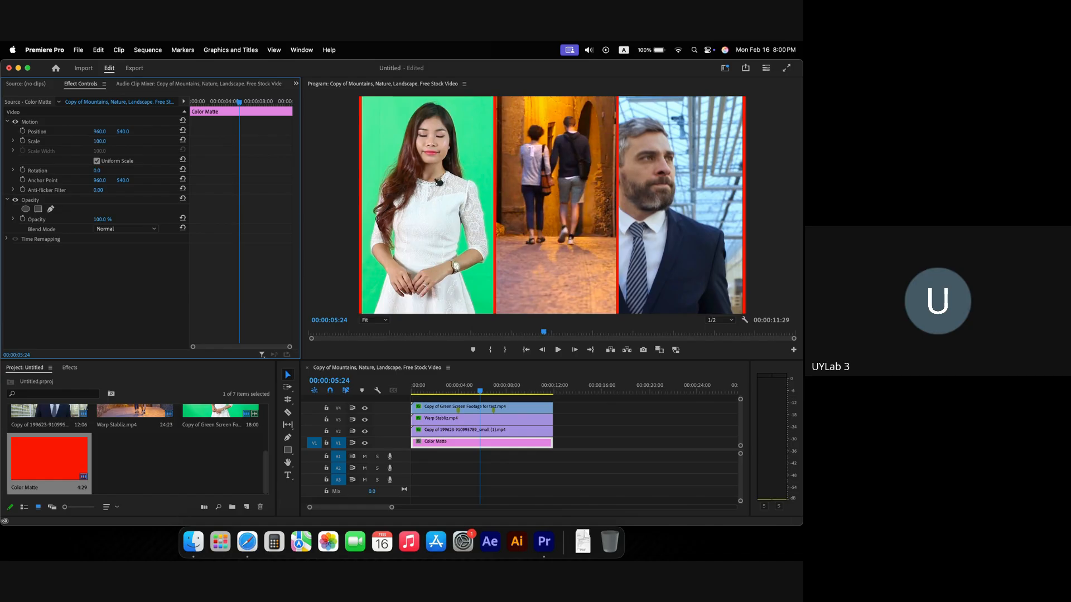
pyautogui.moveTo(98, 131)
pyautogui.mouseDown()
pyautogui.moveTo(120, 132)
pyautogui.moveTo(94, 132)
pyautogui.mouseUp()
pyautogui.click(455, 434)
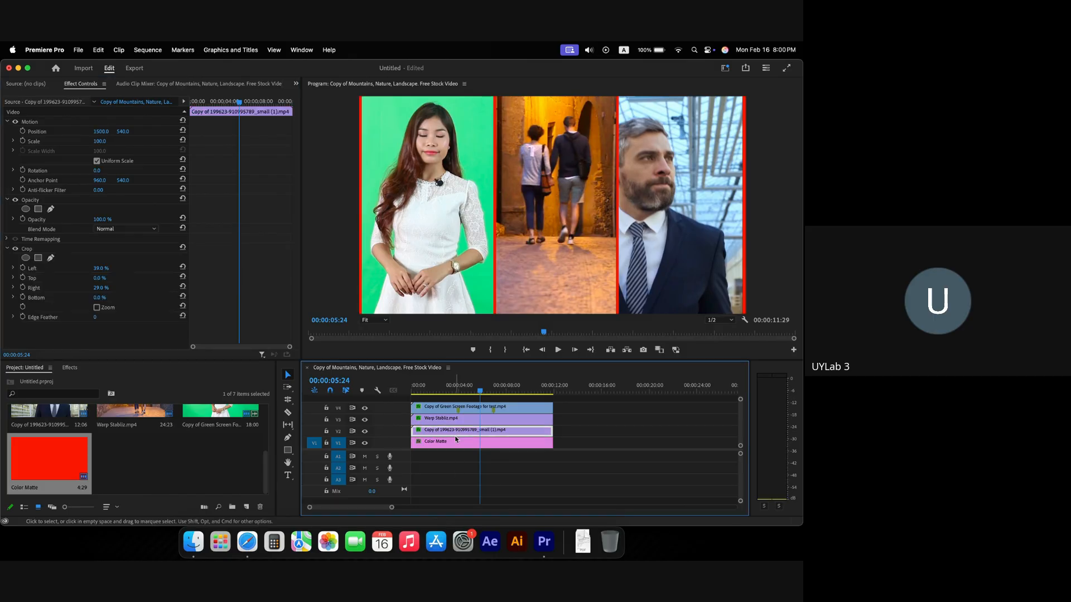
pyautogui.moveTo(102, 132); pyautogui.dragTo(103, 131)
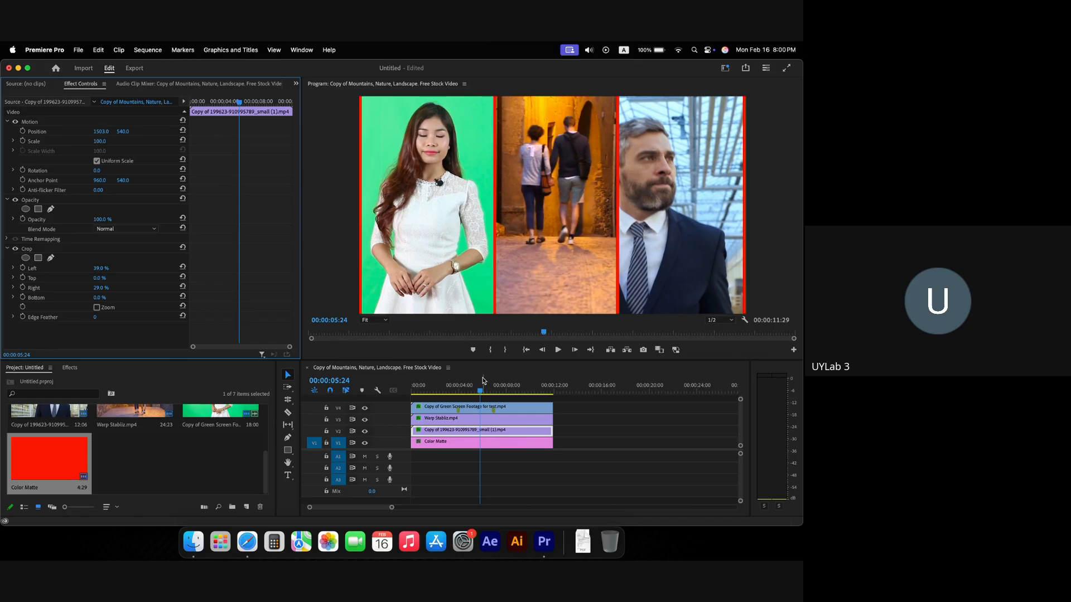
# Step: Shift the Warp Stabliz panel to Position X 873 and play back the three-panel layout
pyautogui.click(473, 419)
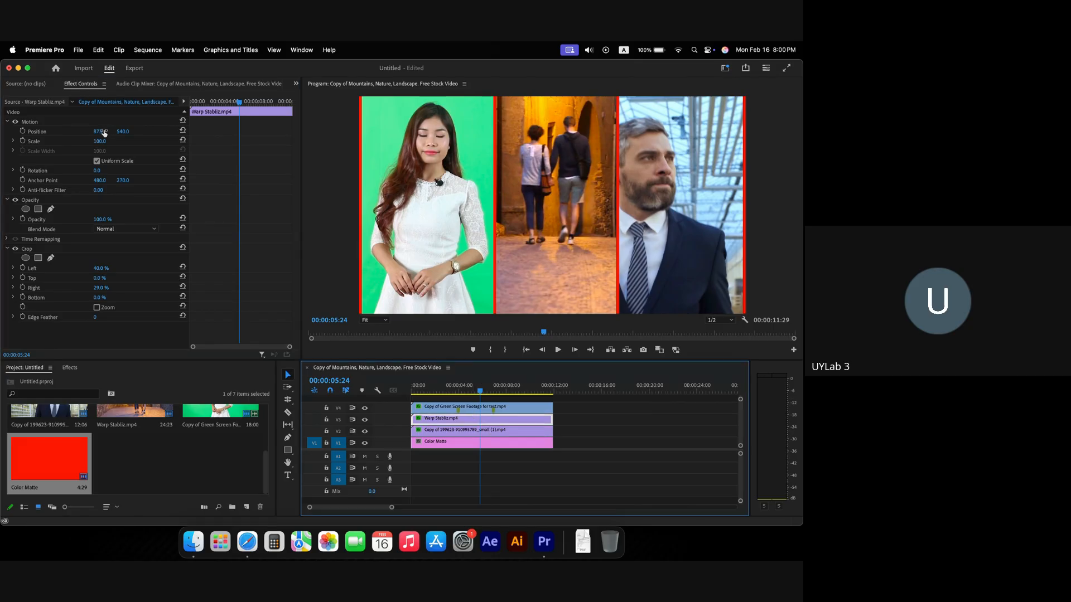
pyautogui.moveTo(103, 133); pyautogui.dragTo(99, 133)
pyautogui.press('space')
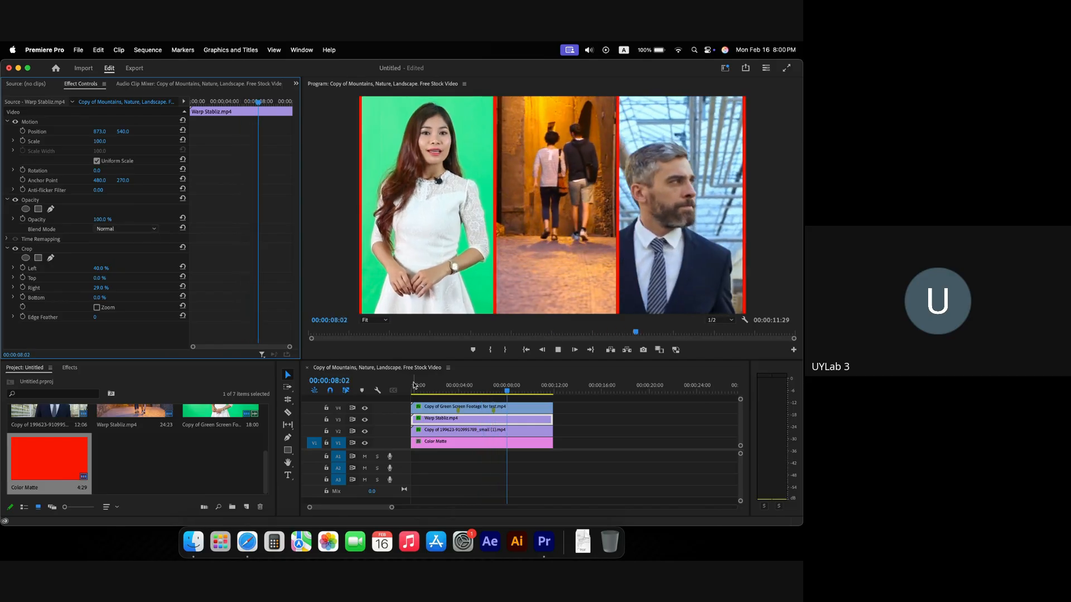
pyautogui.click(412, 389)
pyautogui.press('space')
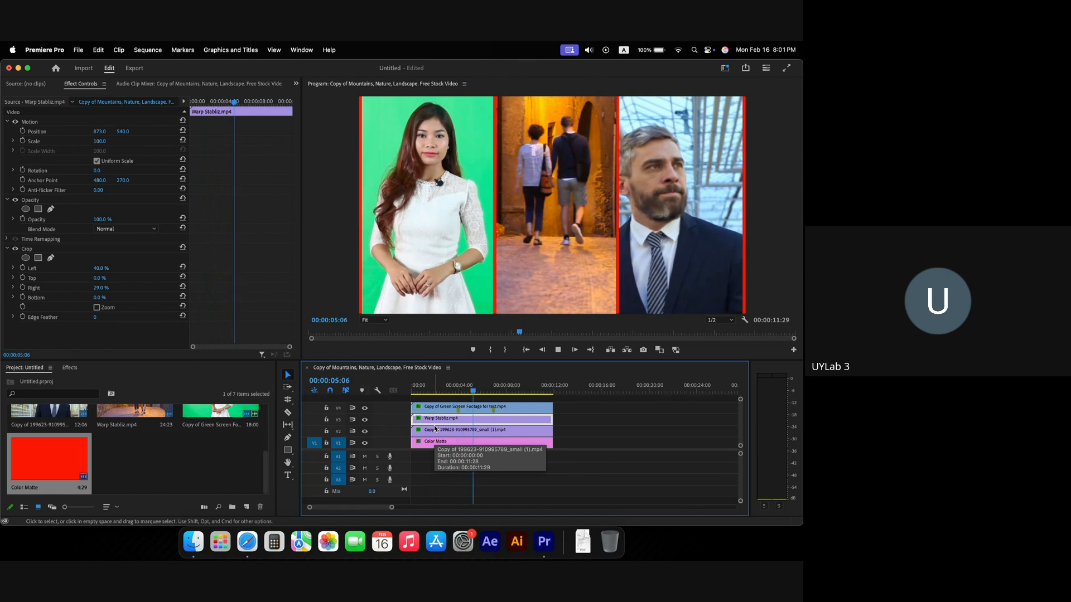
pyautogui.press('Home')
pyautogui.press('space')
pyautogui.press('space')
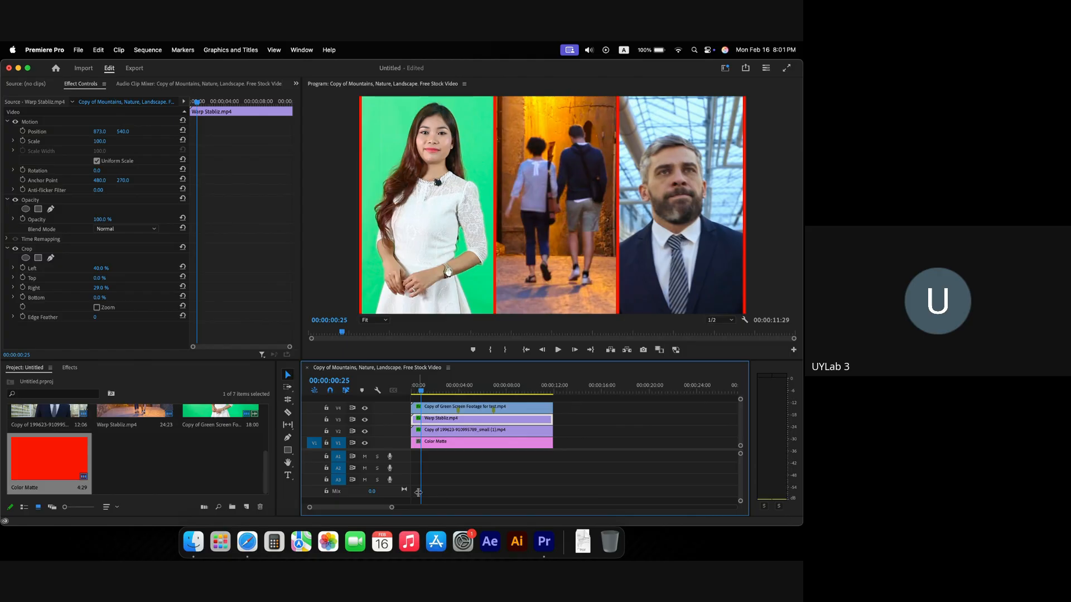
pyautogui.press('Home')
# Step: Keyframe the presenter clip's Position, starting below the frame at Y 1650
pyautogui.click(420, 409)
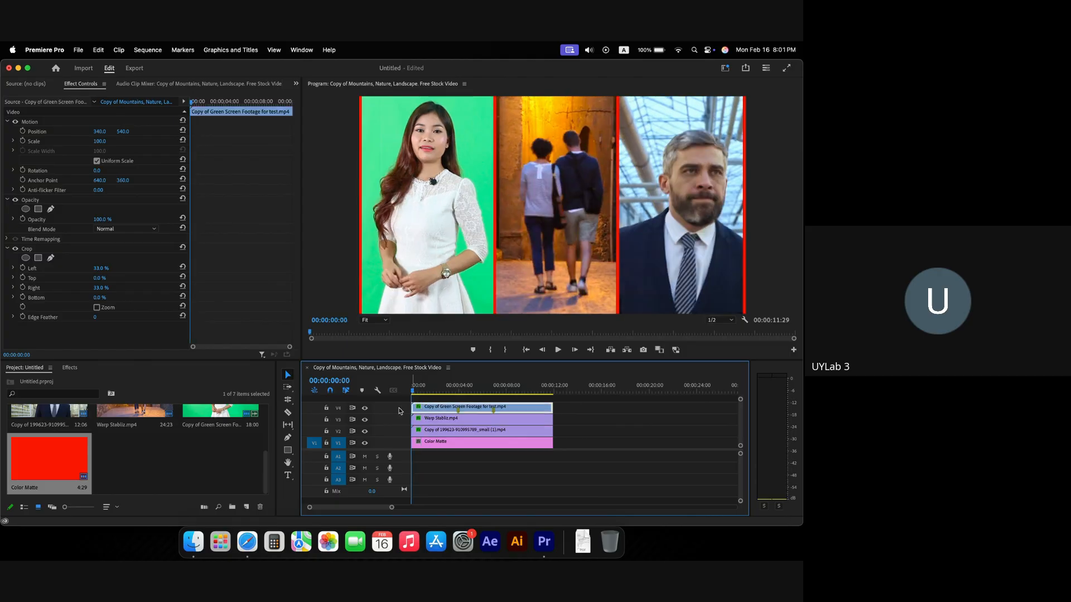
pyautogui.click(364, 409)
pyautogui.click(22, 132)
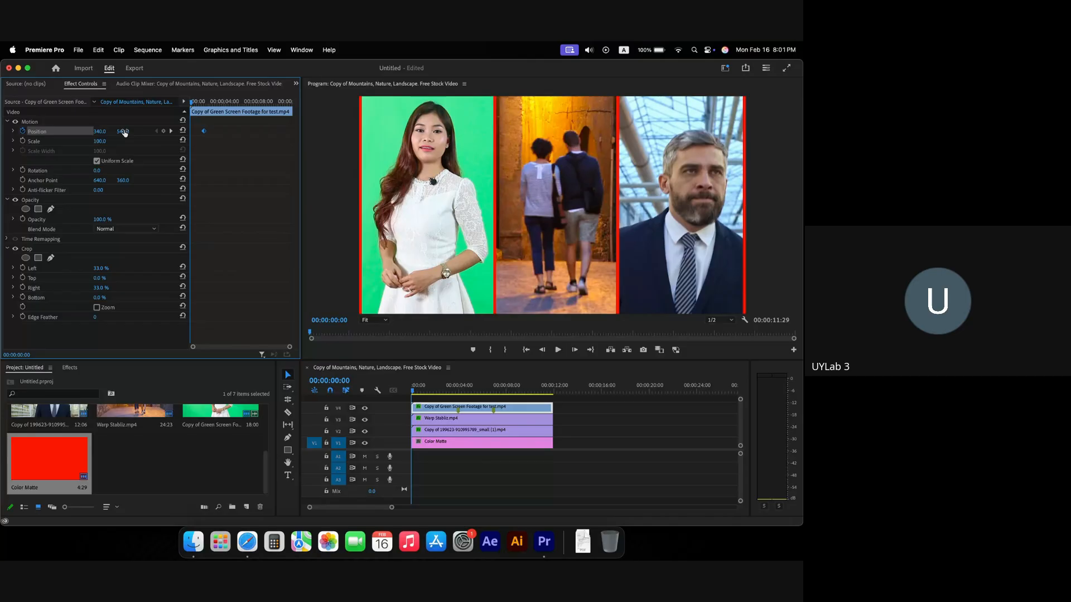
pyautogui.moveTo(124, 132); pyautogui.dragTo(212, 132)
pyautogui.press('space')
# Step: Move the end Position keyframe to about 00:00:00:25 and replay the slide-up
pyautogui.press('space')
pyautogui.moveTo(204, 132); pyautogui.dragTo(174, 107)
pyautogui.press('space')
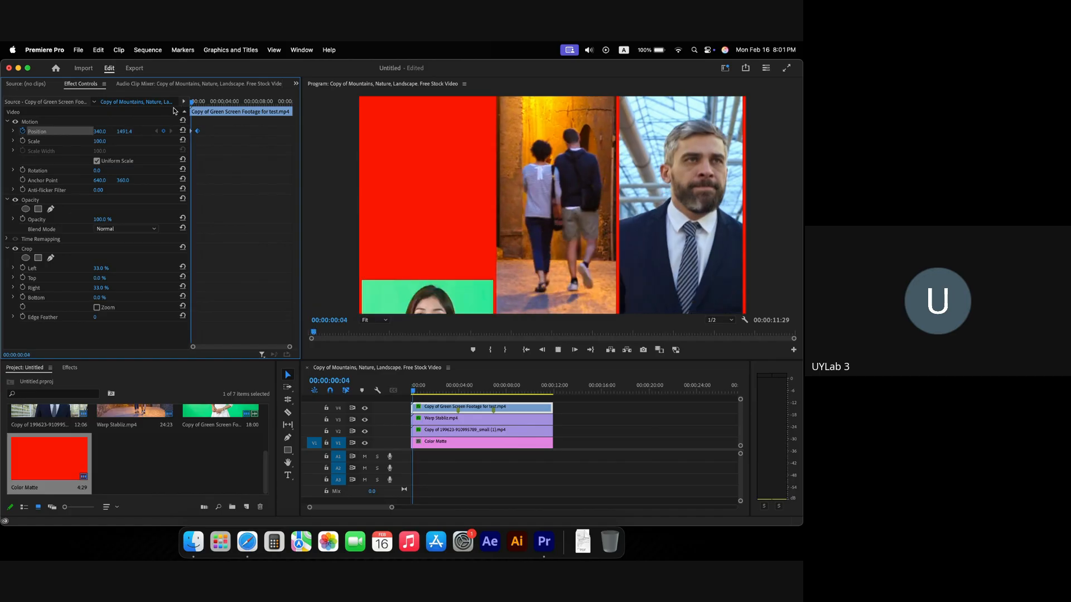
pyautogui.press('space')
pyautogui.press('`')
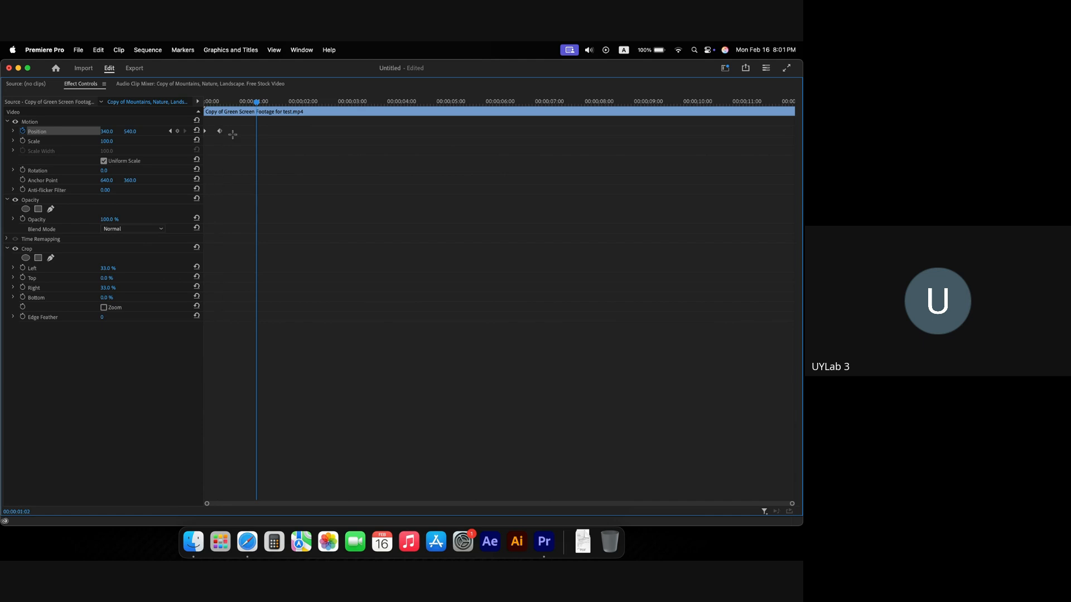
pyautogui.press('`')
pyautogui.moveTo(201, 103); pyautogui.dragTo(172, 105)
pyautogui.press('space')
pyautogui.press('space')
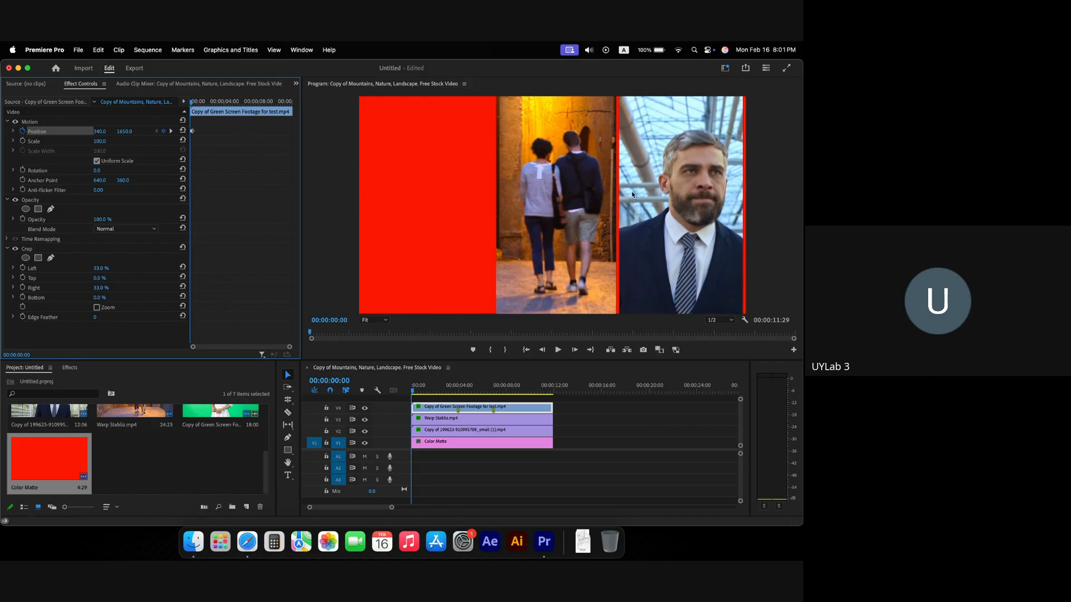
# Step: Keyframe the businessman clip's Position to start above the frame at Y -550, then preview
pyautogui.click(437, 434)
pyautogui.click(22, 131)
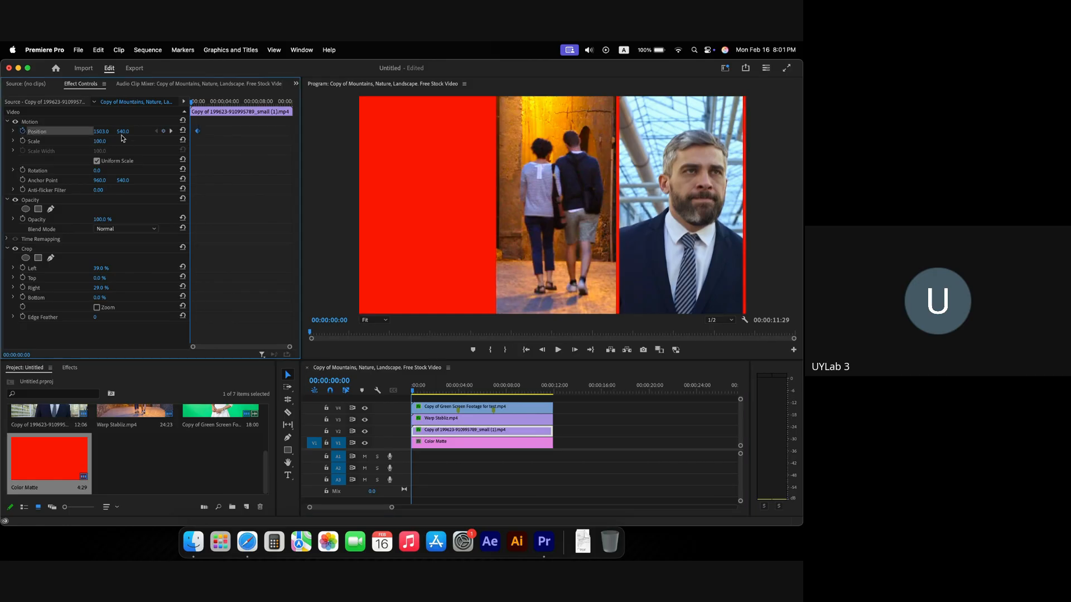
pyautogui.moveTo(122, 131); pyautogui.dragTo(0, 131)
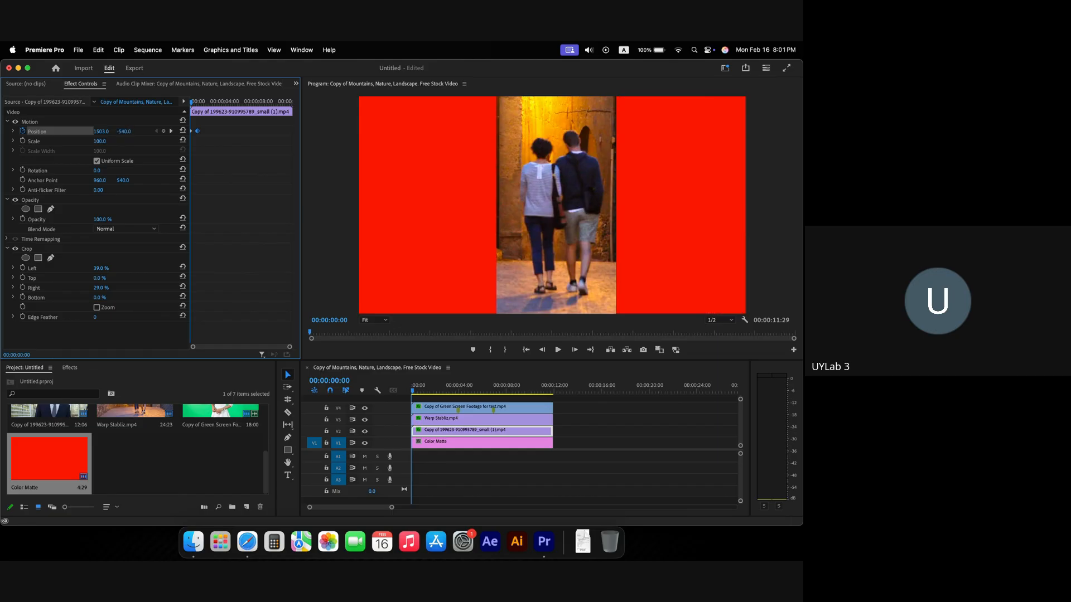
pyautogui.press('space')
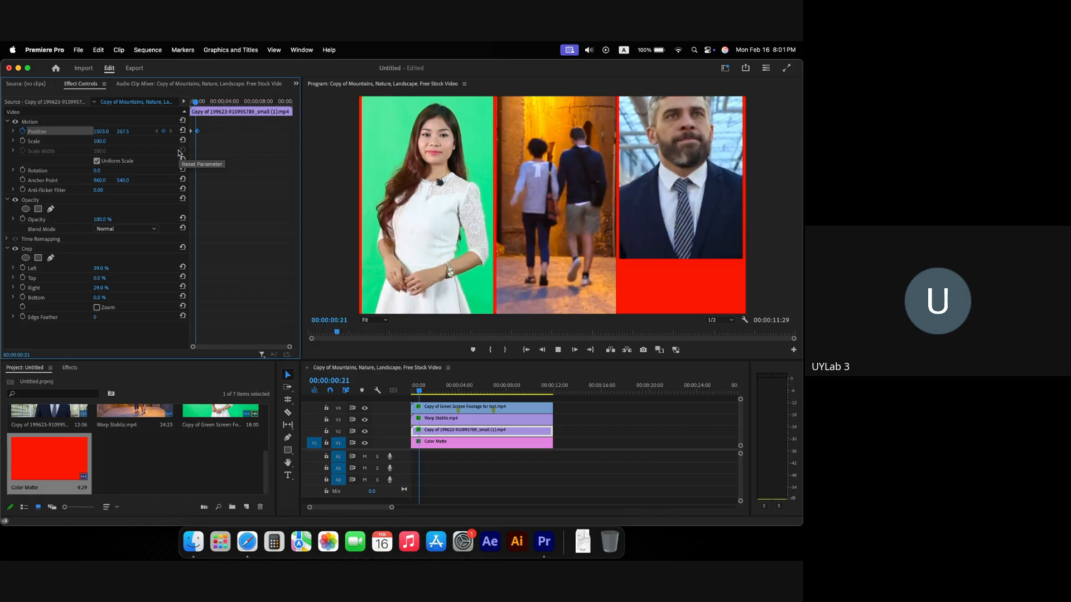
pyautogui.press('space')
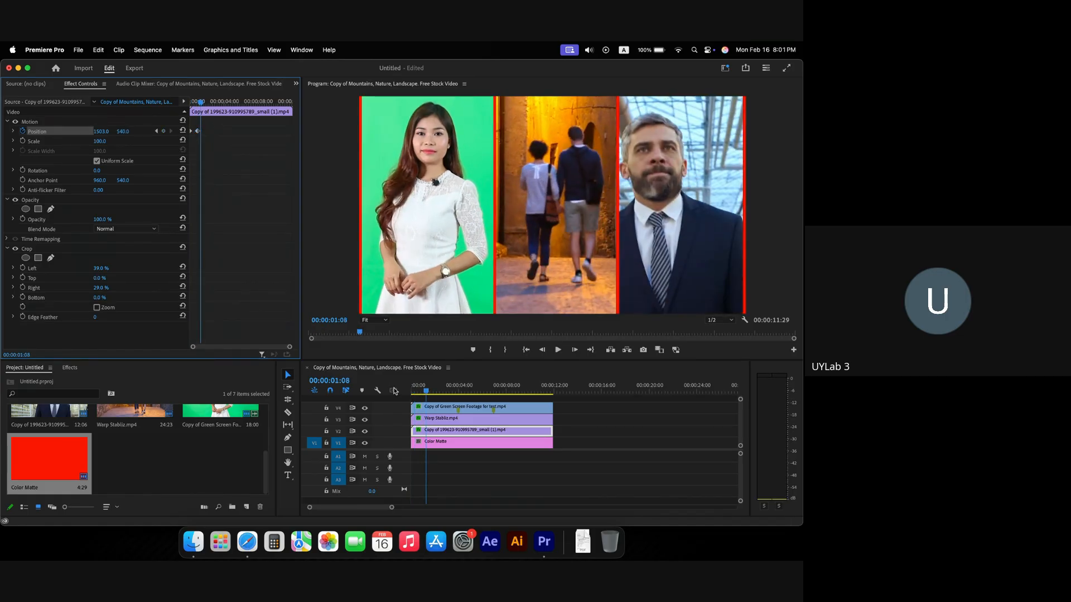
# Step: Compare with the presenter's slide-in, then move the man's second Position keyframe nearer the clip start
pyautogui.click(437, 408)
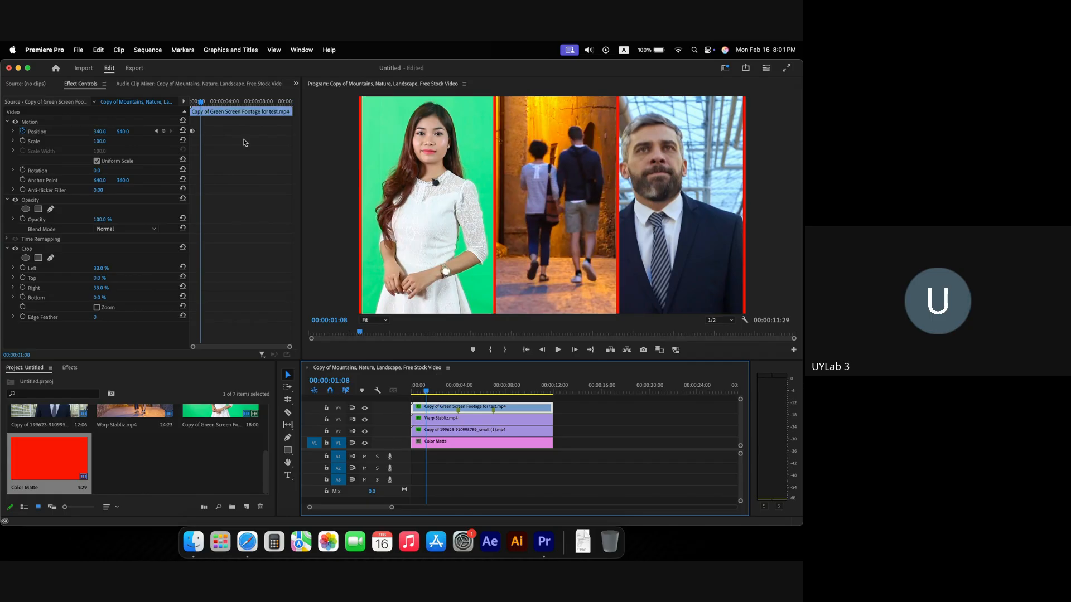
pyautogui.click(193, 104)
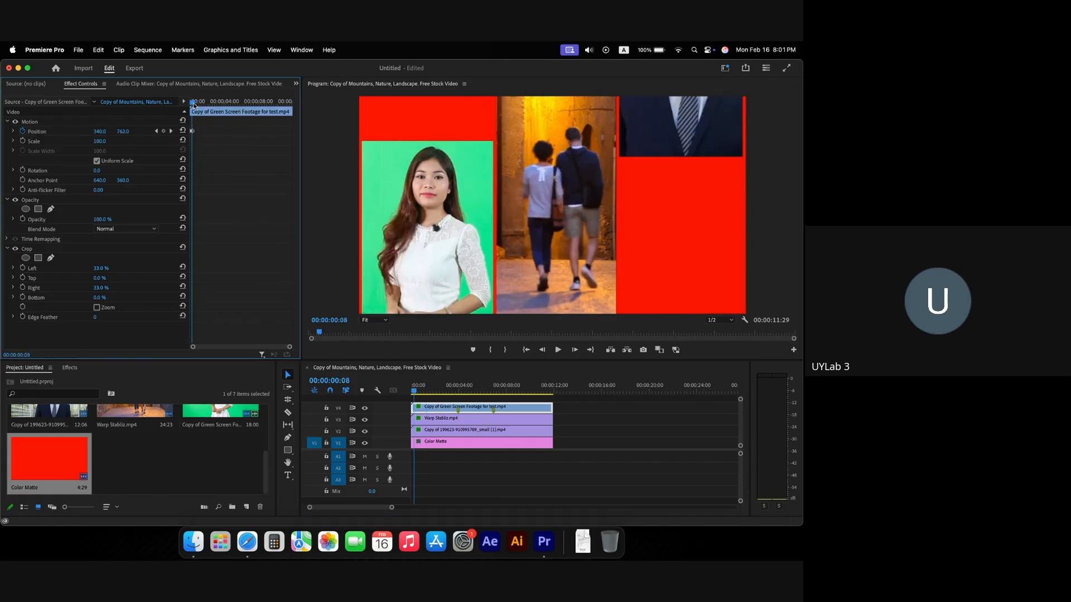
pyautogui.click(194, 104)
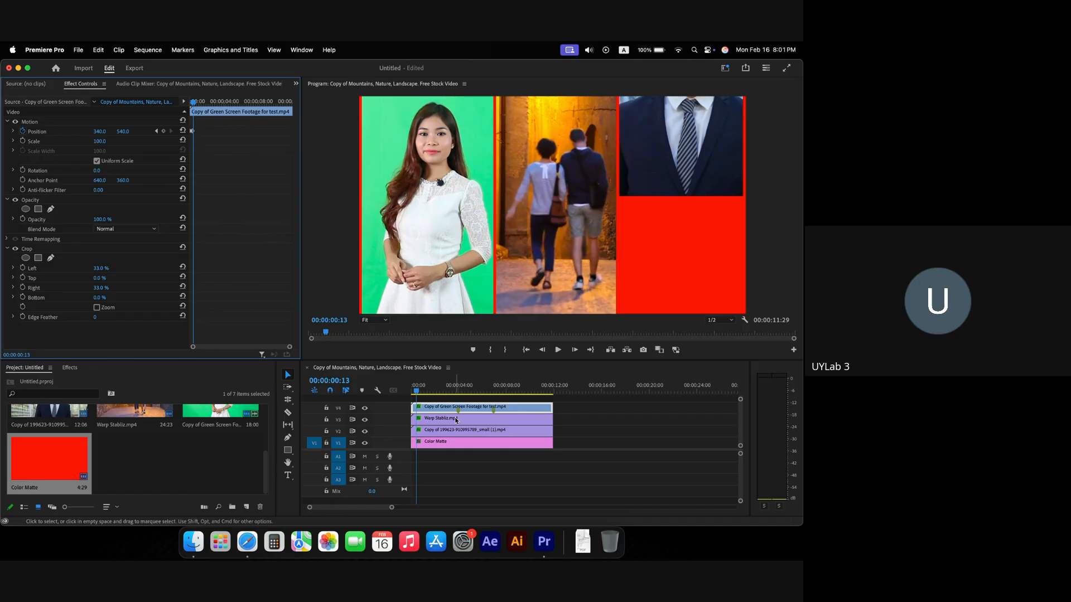
pyautogui.click(451, 436)
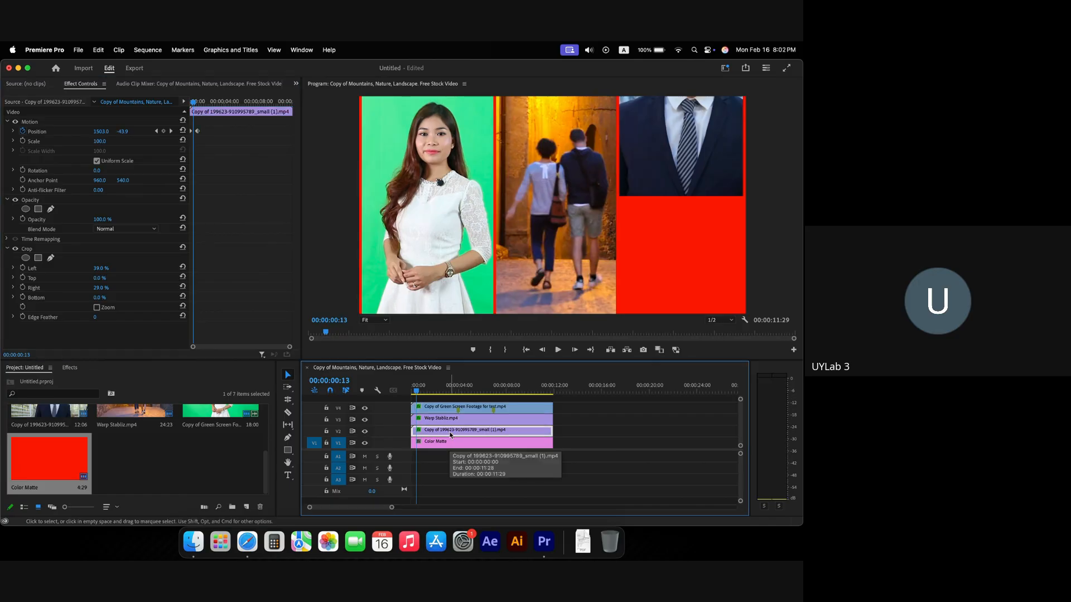
pyautogui.moveTo(197, 131); pyautogui.dragTo(178, 102)
pyautogui.press('space')
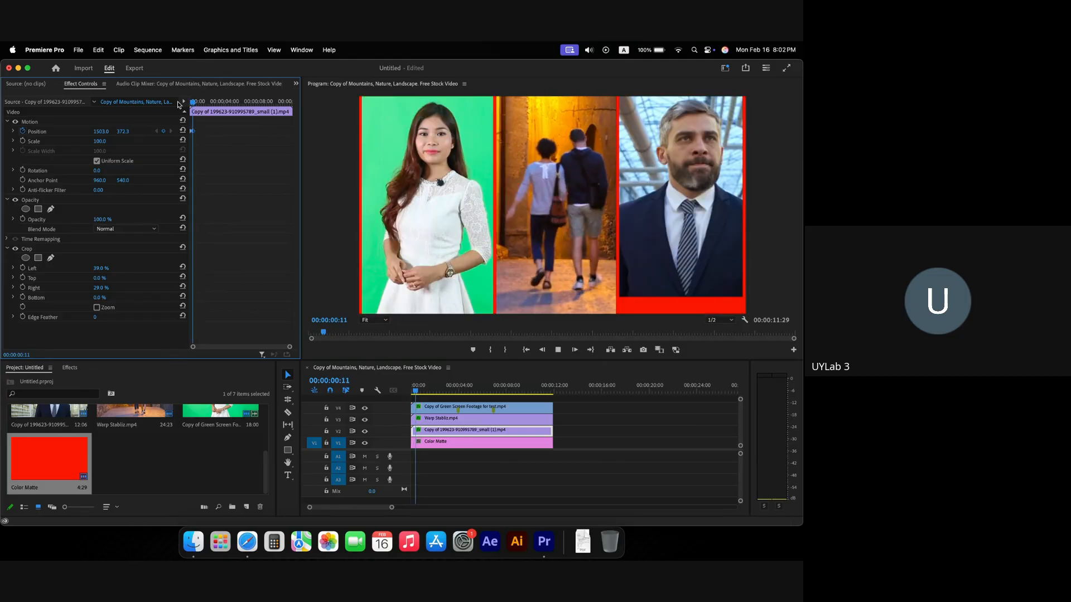
pyautogui.press('space')
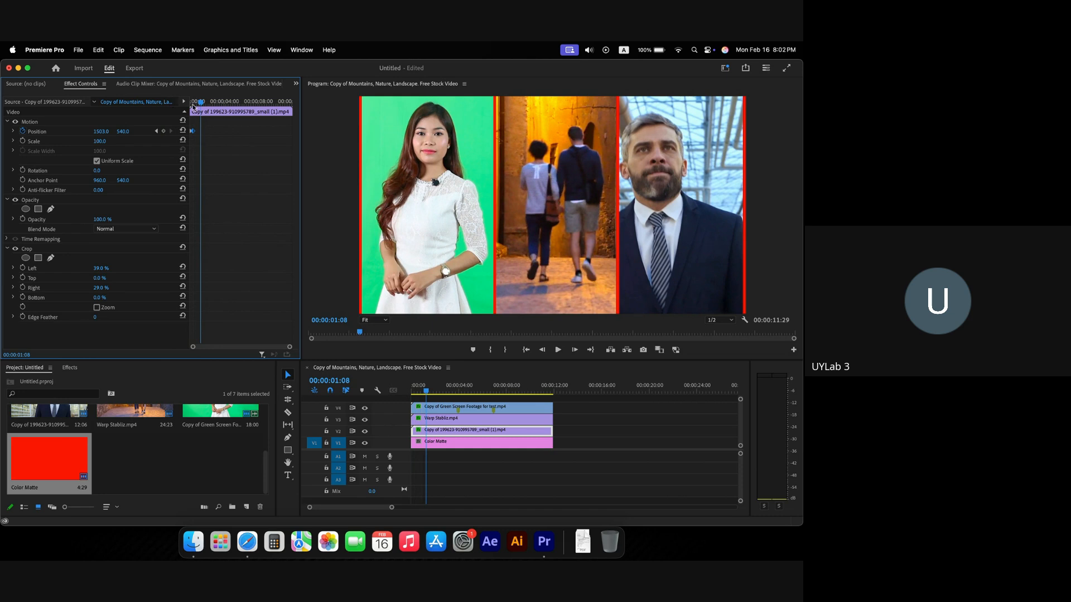
# Step: Replay the animation and inspect the man clip's first Position keyframe in enlarged Effect Controls
pyautogui.moveTo(200, 102); pyautogui.dragTo(159, 105)
pyautogui.press('space')
pyautogui.press('space')
pyautogui.press('space')
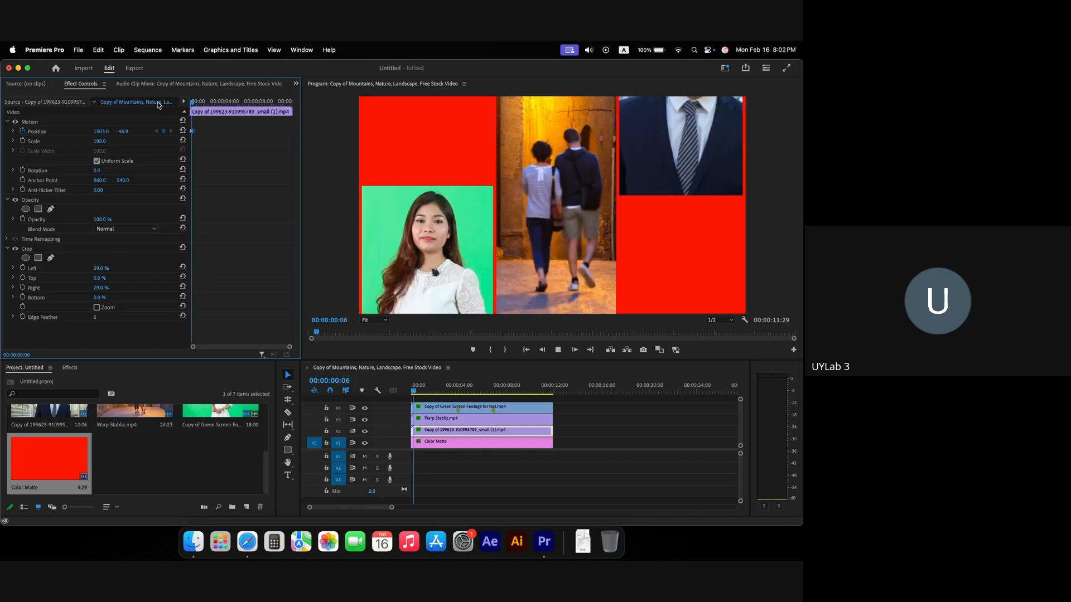
pyautogui.press('space')
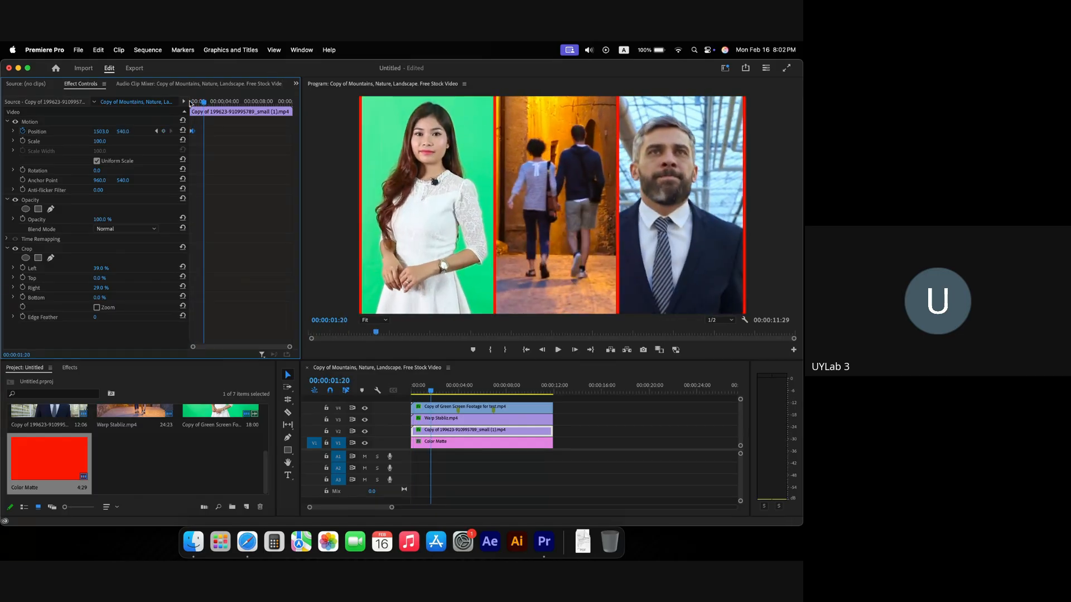
pyautogui.moveTo(202, 102); pyautogui.dragTo(166, 104)
pyautogui.press('space')
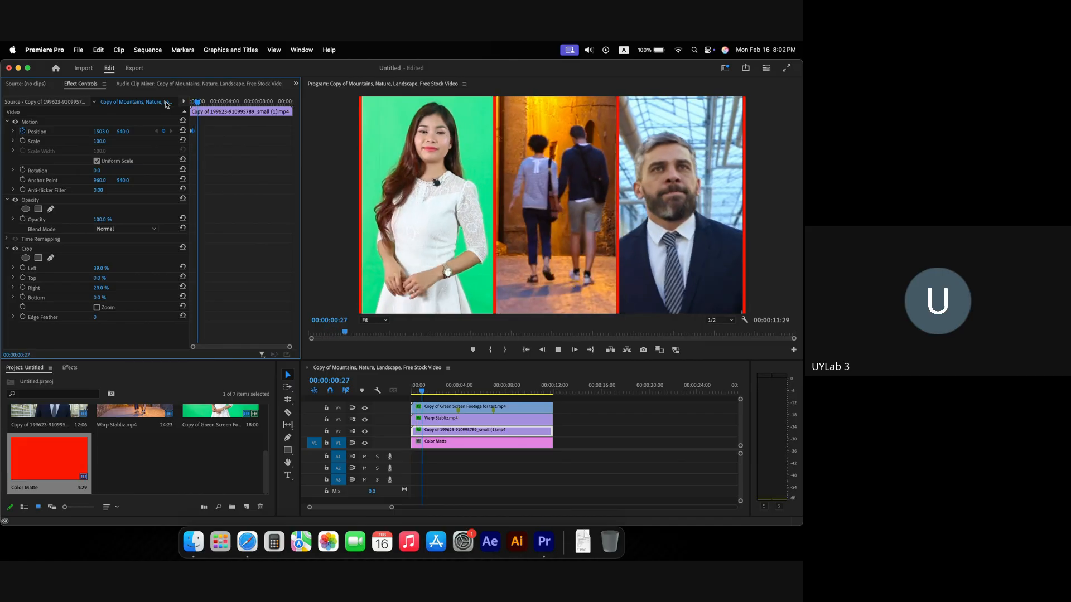
pyautogui.press('space')
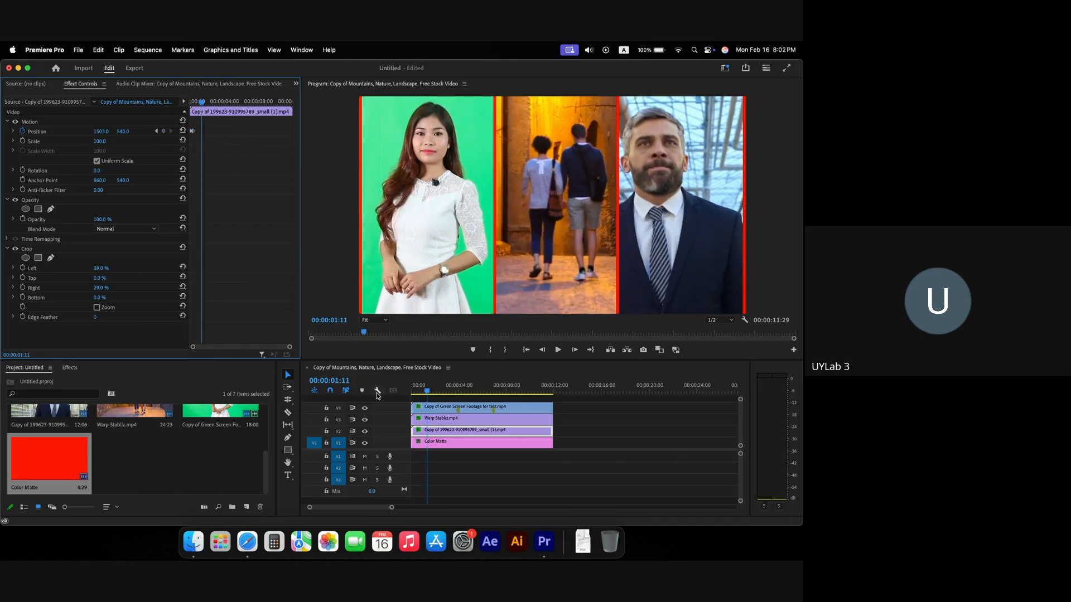
pyautogui.press('`')
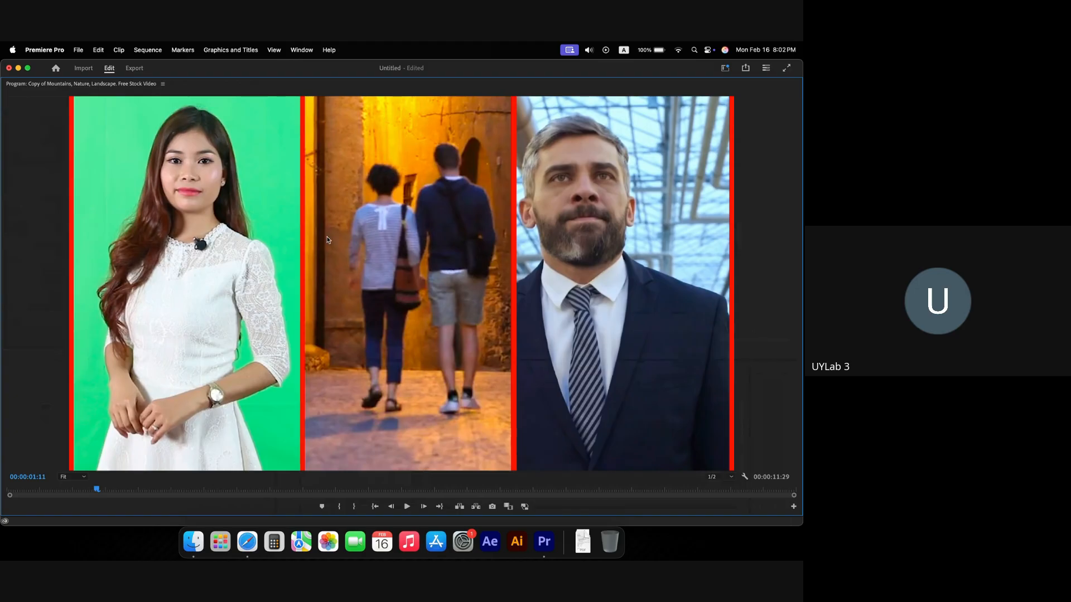
pyautogui.press('`')
pyautogui.press('`')
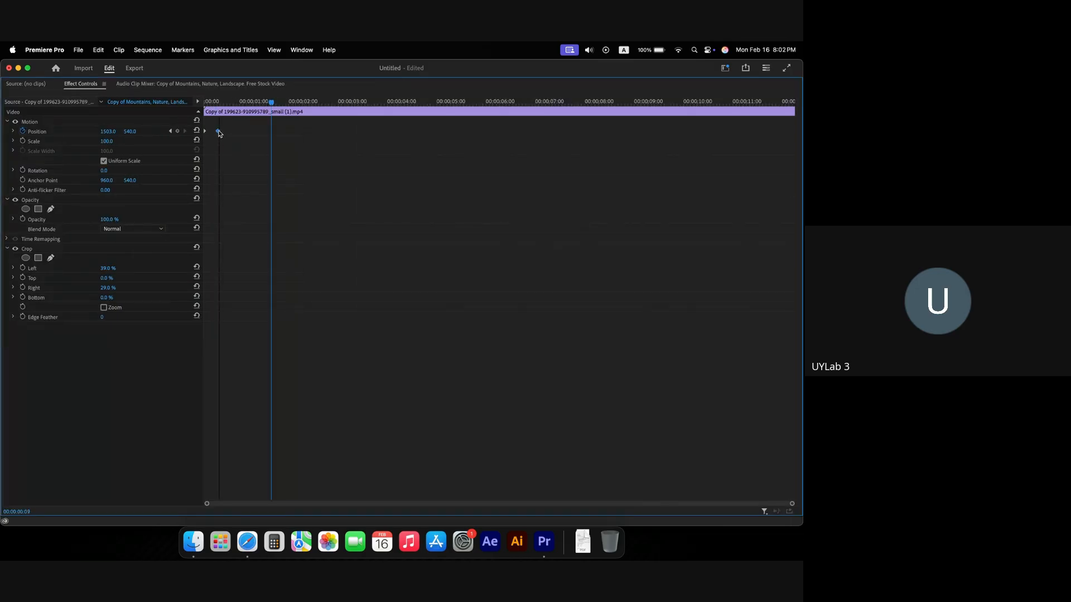
pyautogui.click(209, 131)
pyautogui.moveTo(214, 103); pyautogui.dragTo(196, 102)
pyautogui.press('`')
# Step: Play the opening several times to review the animated three-panel split screen
pyautogui.press('space')
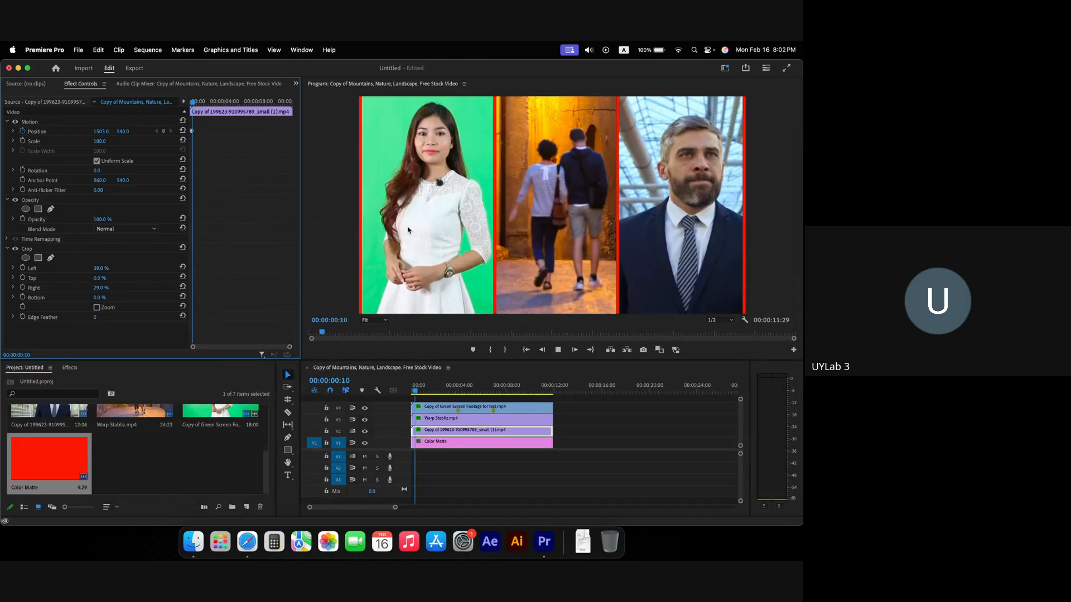
pyautogui.press('space')
pyautogui.moveTo(439, 386); pyautogui.dragTo(403, 393)
pyautogui.press('space')
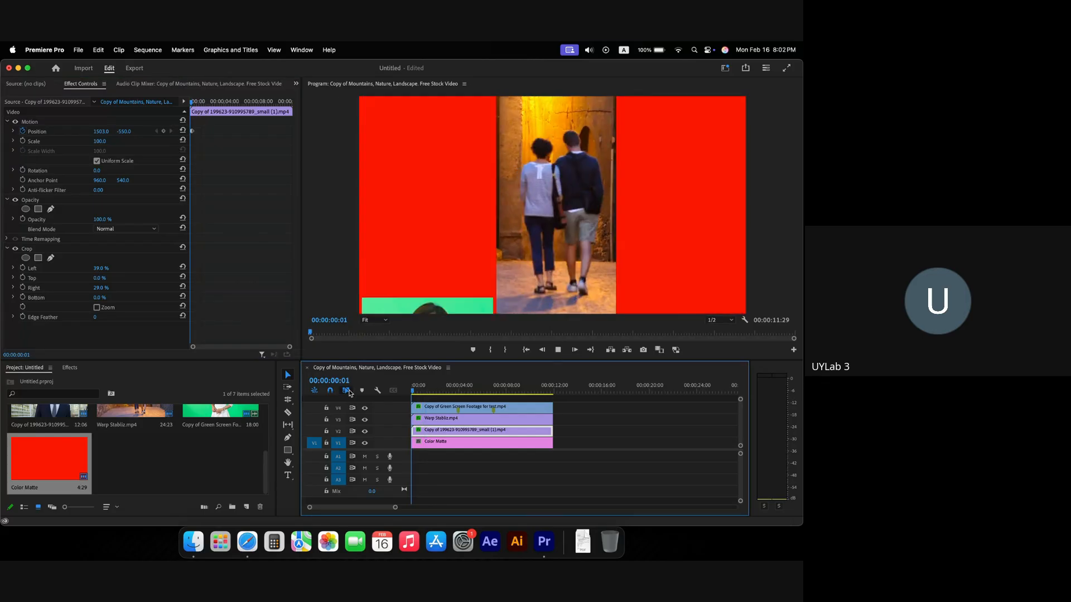
pyautogui.press('space')
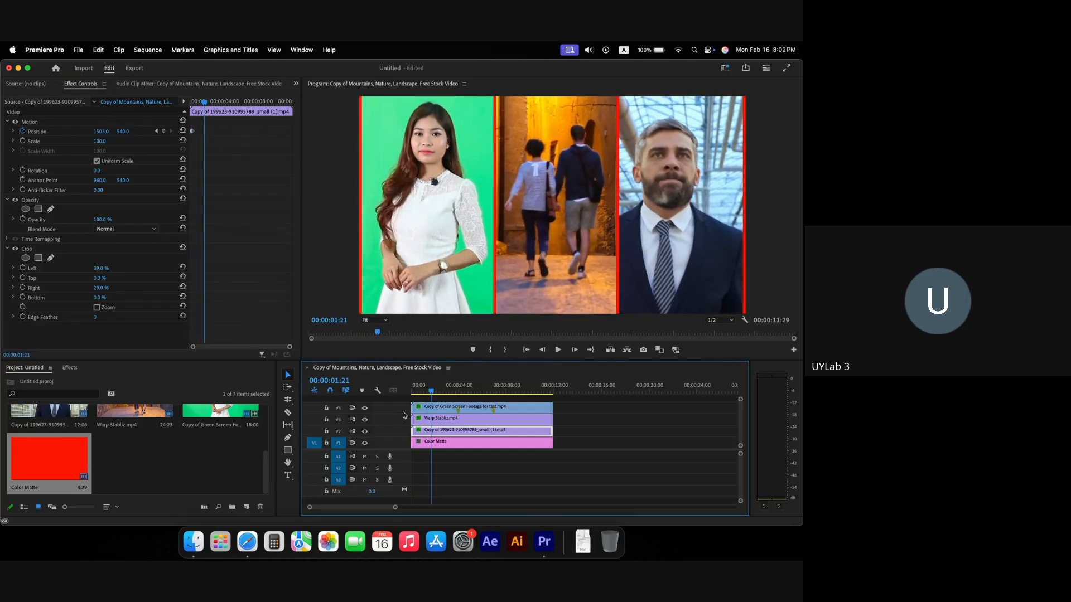
pyautogui.press('Home')
pyautogui.press('space')
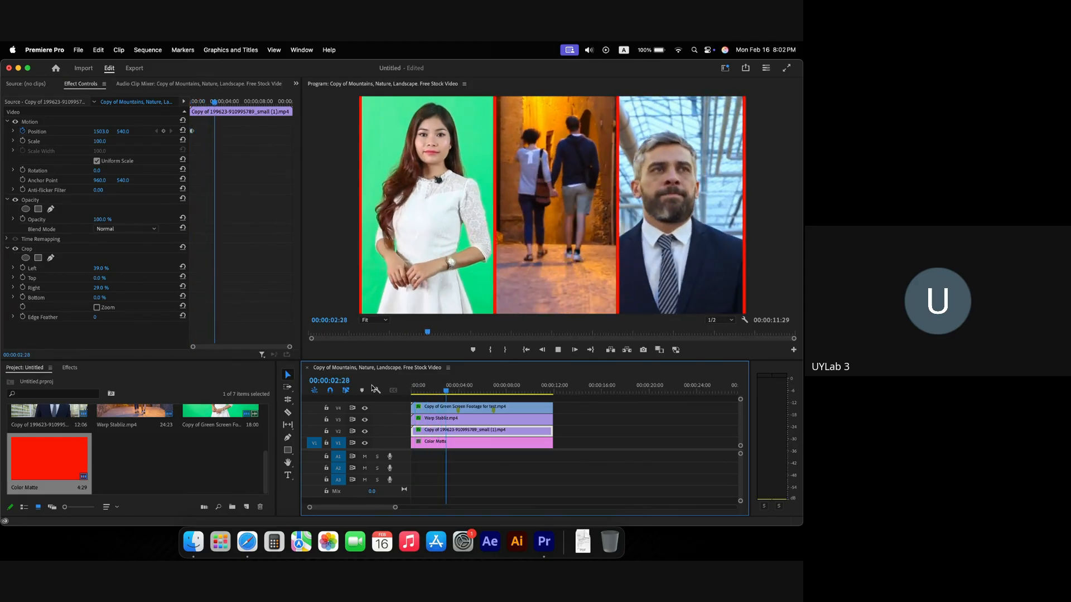
pyautogui.press('space')
pyautogui.press('Home')
pyautogui.press('space')
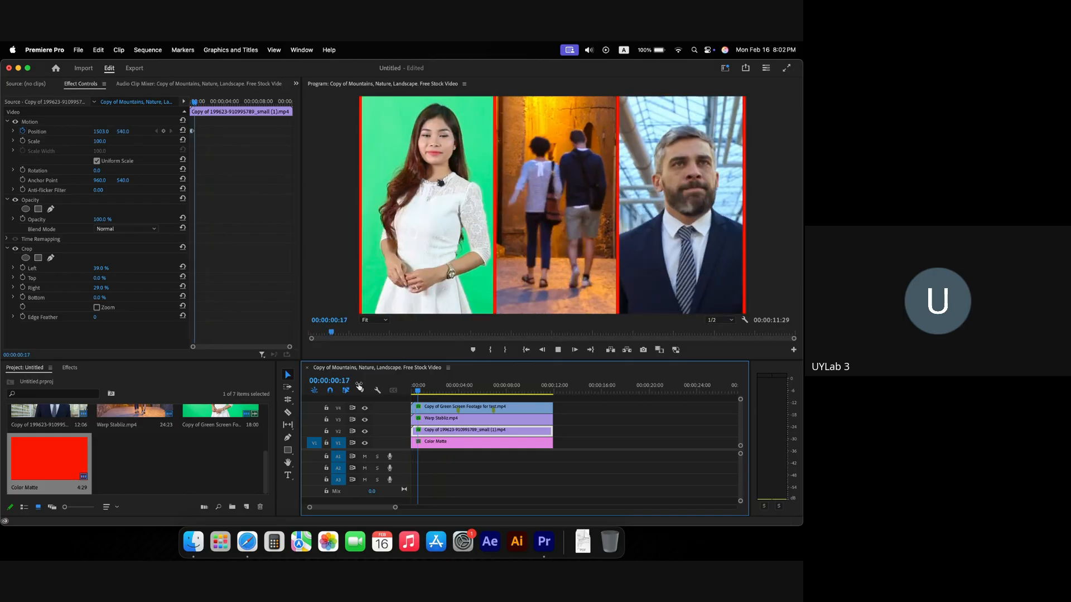
pyautogui.press('space')
# Step: Change the Color Matte colour to white (FFFFFF) and play the sequence from the start
pyautogui.doubleClick(443, 444)
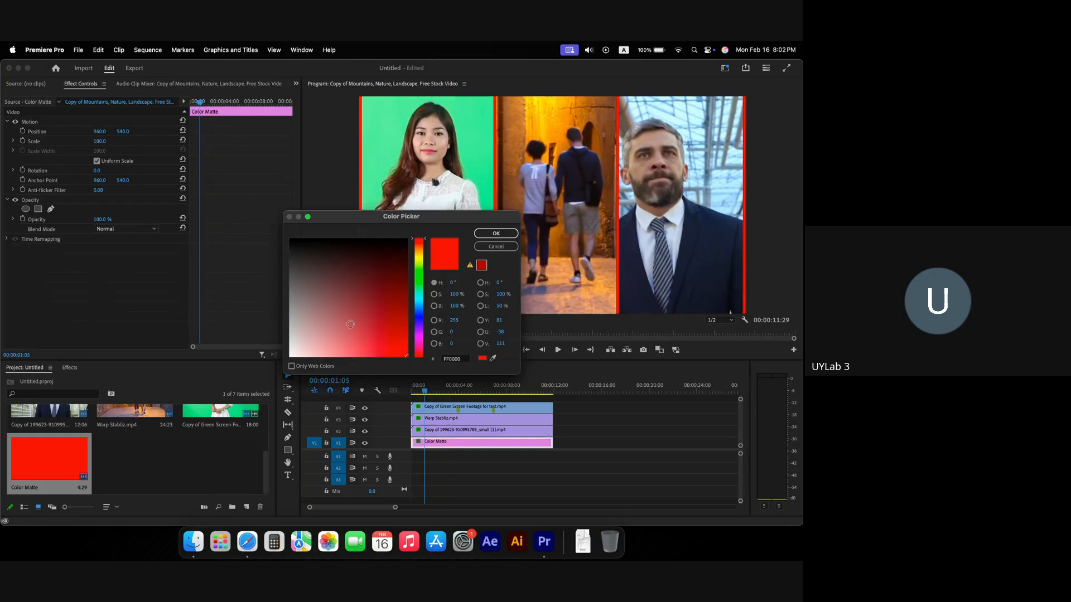
pyautogui.click(291, 355)
pyautogui.click(481, 233)
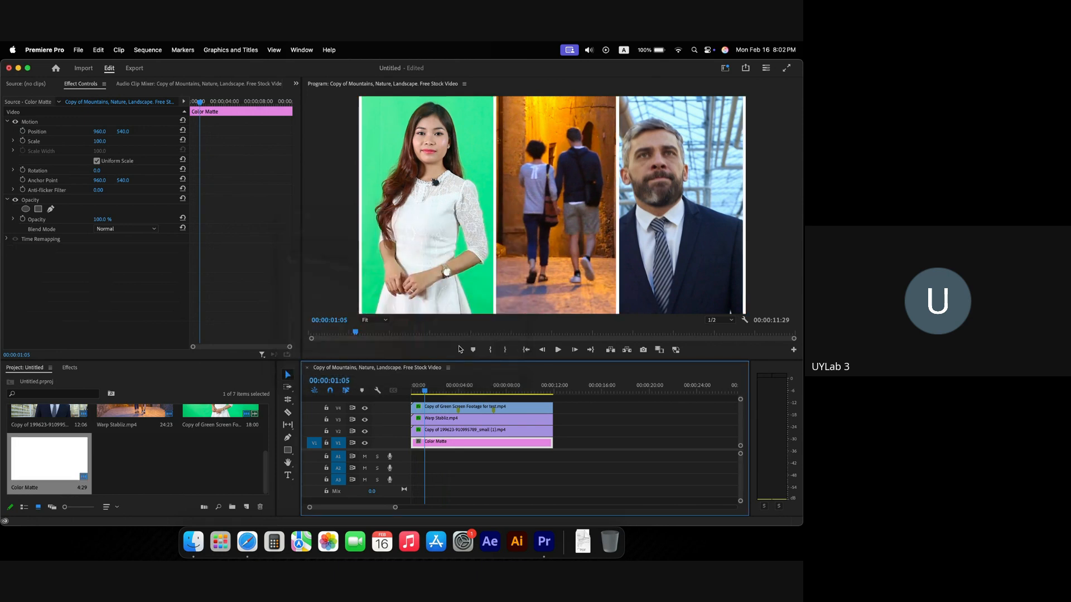
pyautogui.press('Home')
pyautogui.press('space')
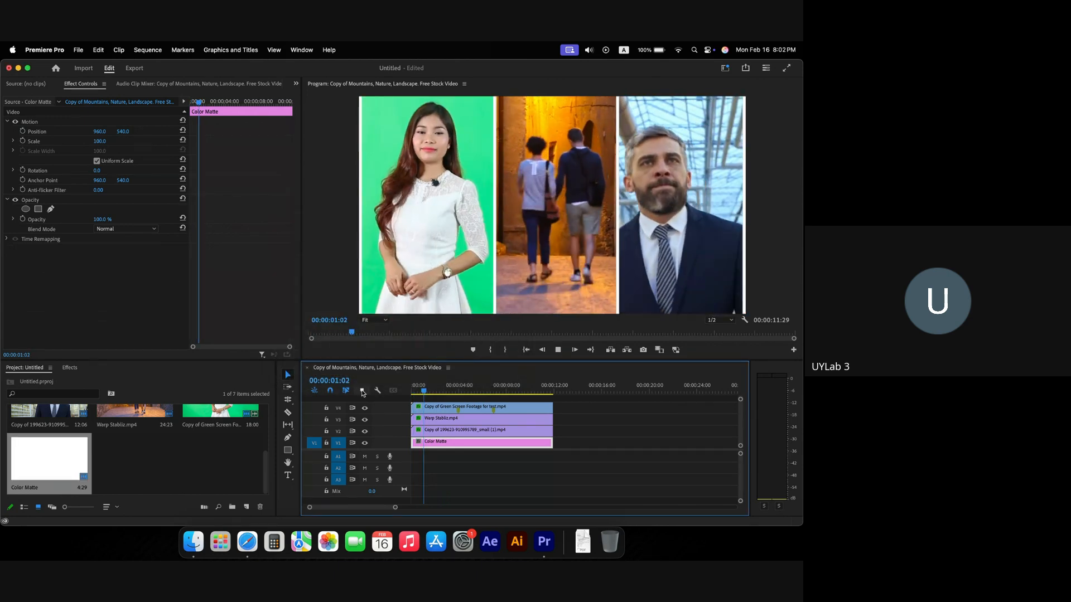
pyautogui.press('space')
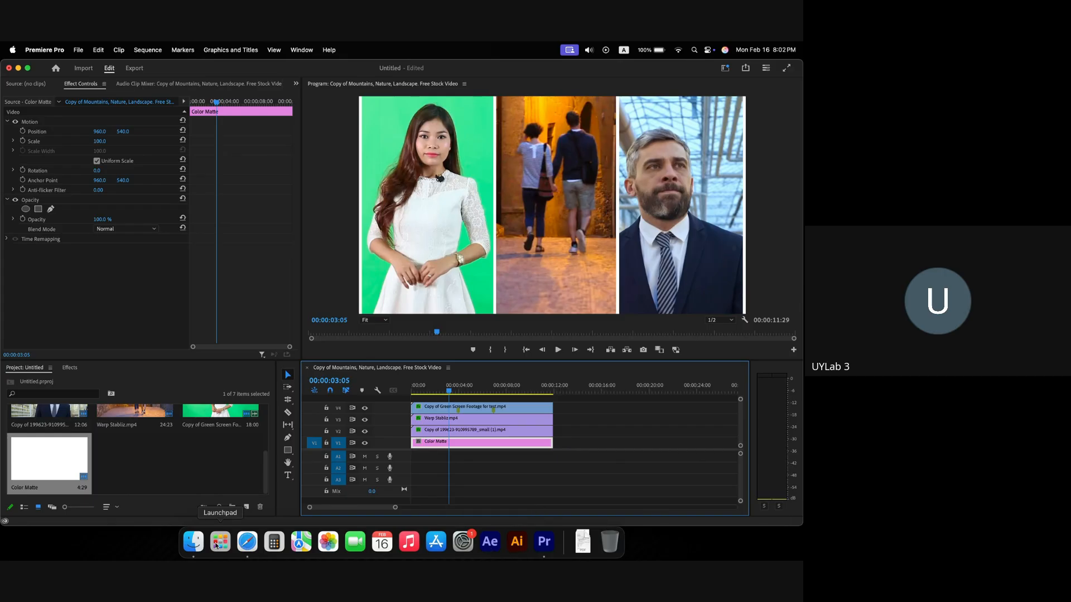
# Step: Check the course module PDF in the browser, then return to the editing project
pyautogui.click(247, 542)
pyautogui.click(375, 265)
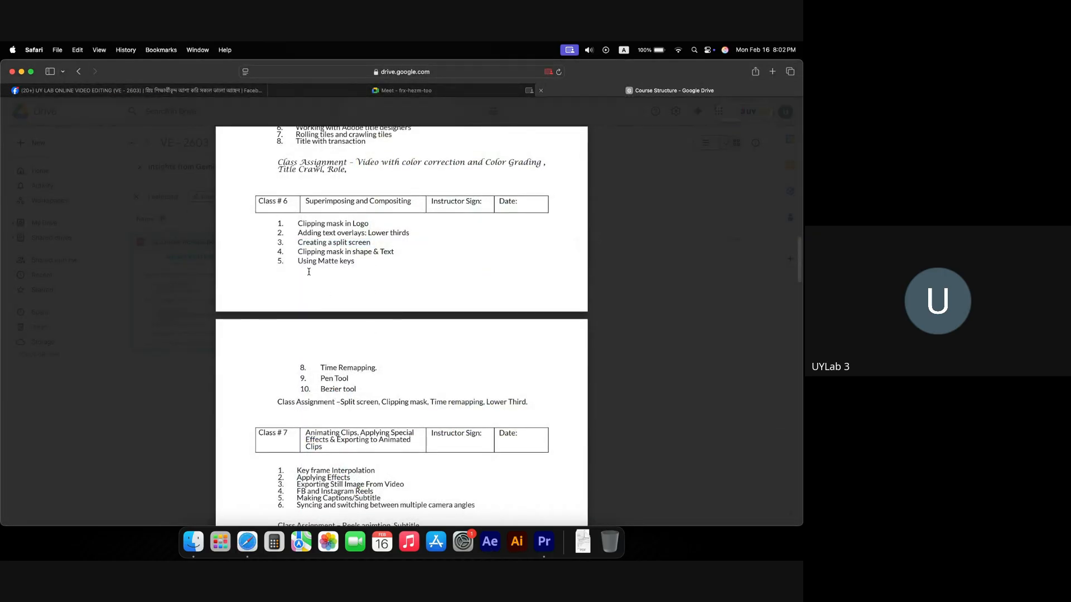
pyautogui.click(535, 546)
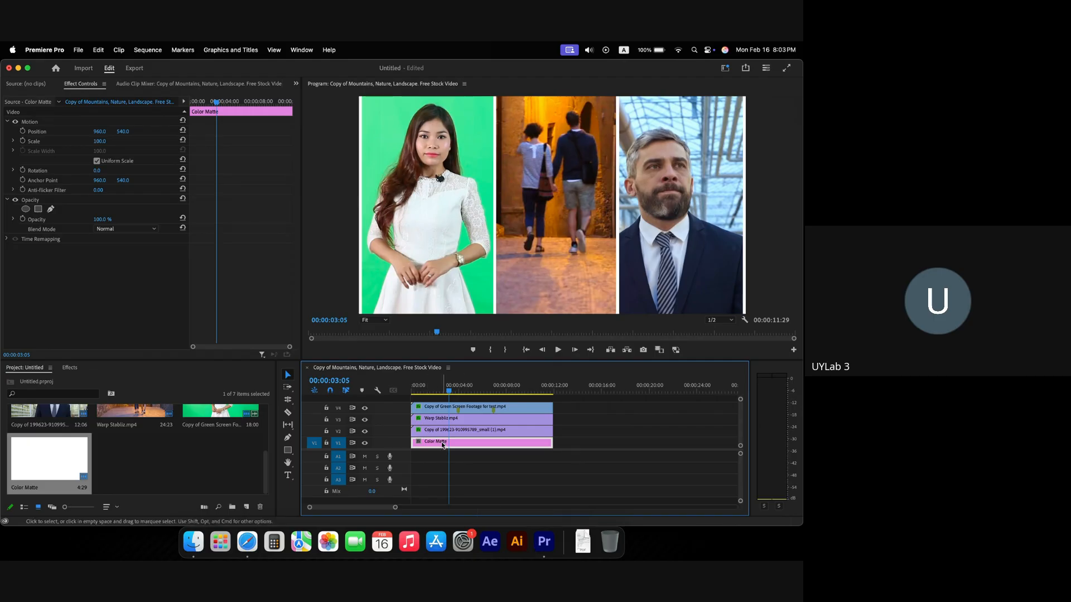
# Step: Browse the Project panel's new item types and dismiss the list without choosing one
pyautogui.click(144, 469)
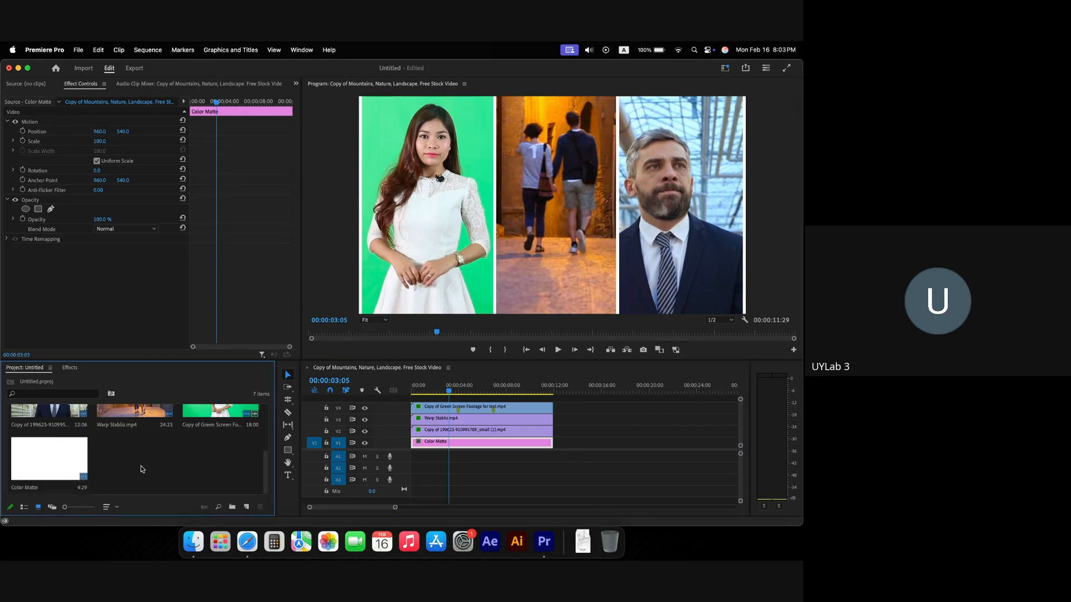
pyautogui.click(248, 507)
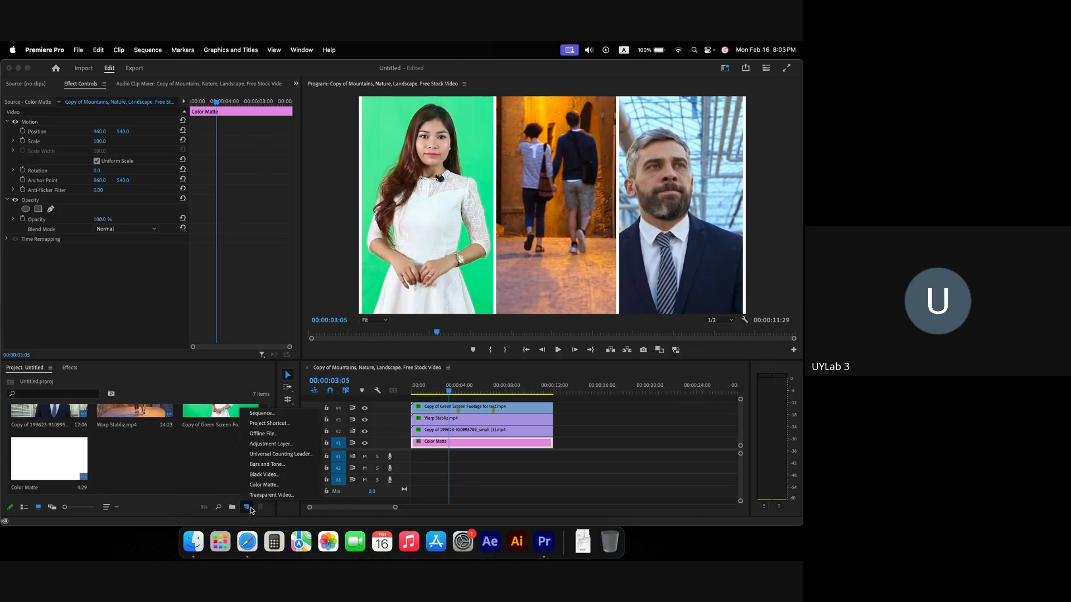
pyautogui.click(206, 468)
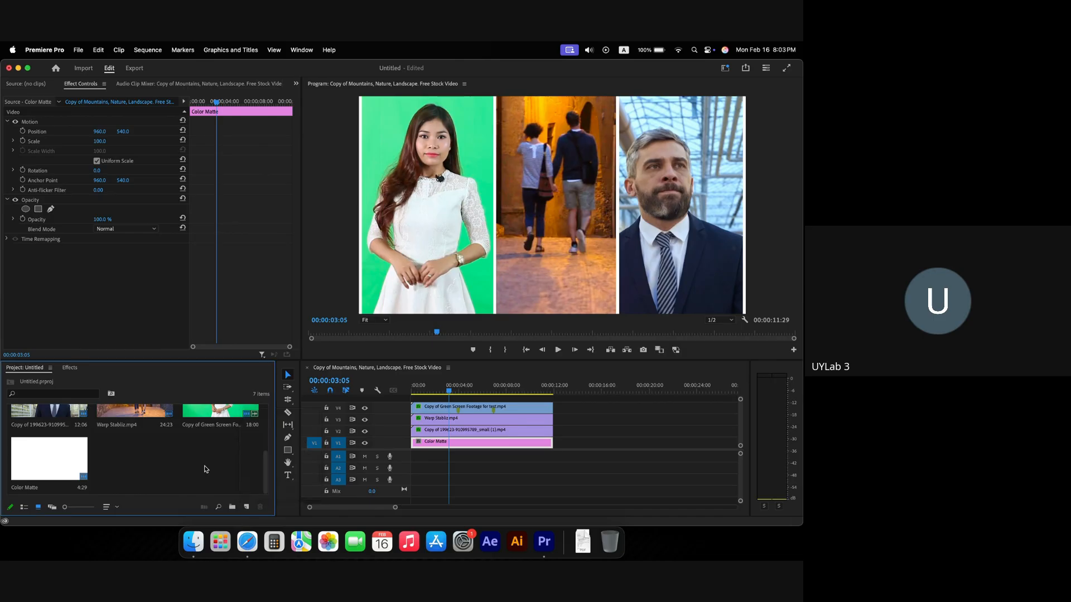
# Step: Set the Color Matte back to red (FF0000) and return the clip to the sequence start
pyautogui.moveTo(520, 445); pyautogui.dragTo(567, 443)
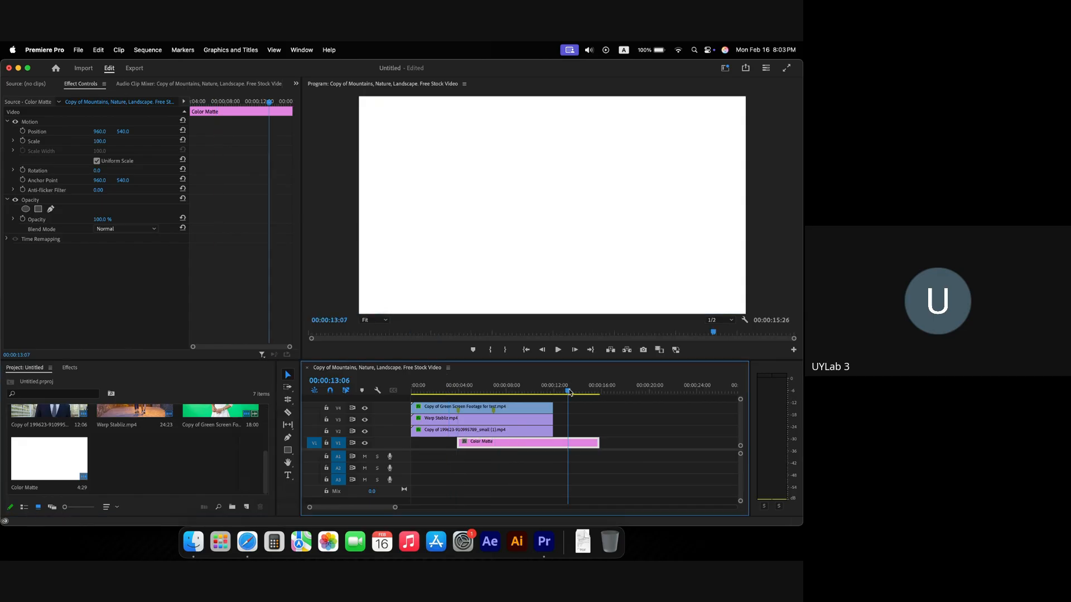
pyautogui.doubleClick(568, 443)
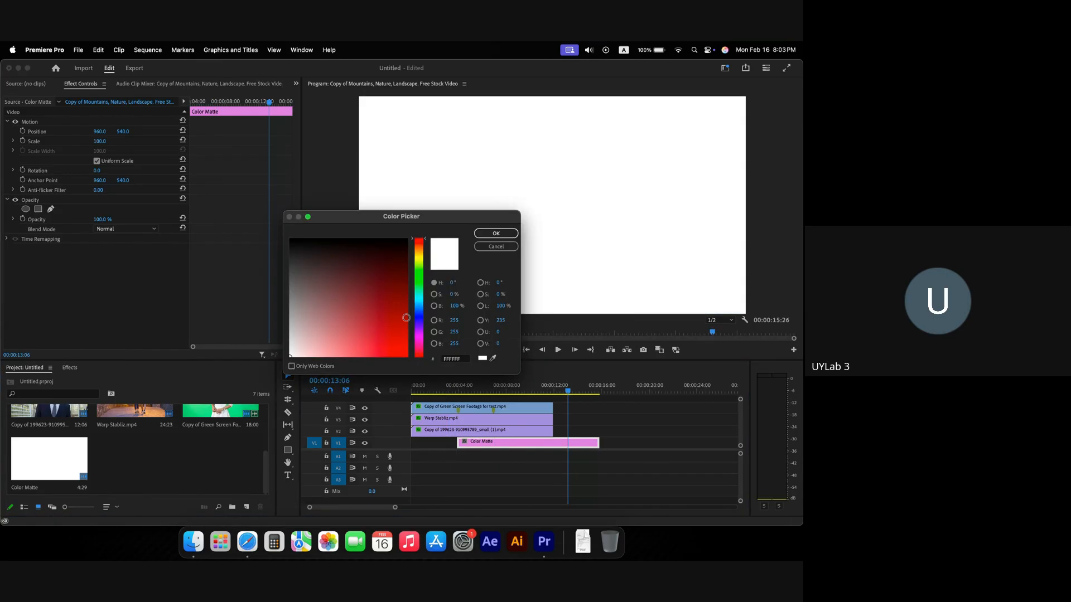
pyautogui.click(407, 355)
pyautogui.click(498, 233)
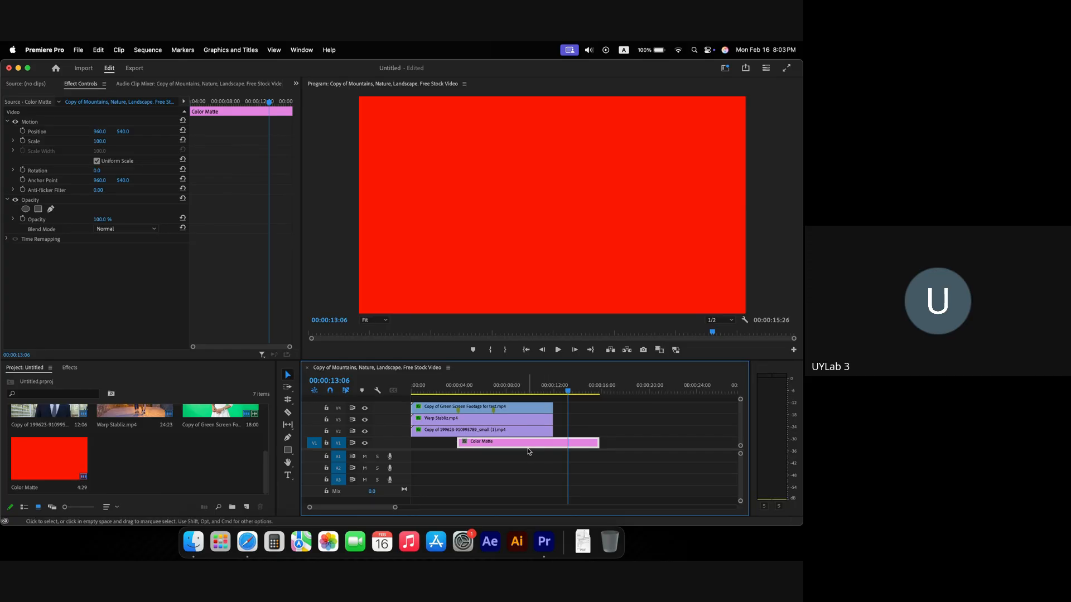
pyautogui.moveTo(530, 446); pyautogui.dragTo(483, 446)
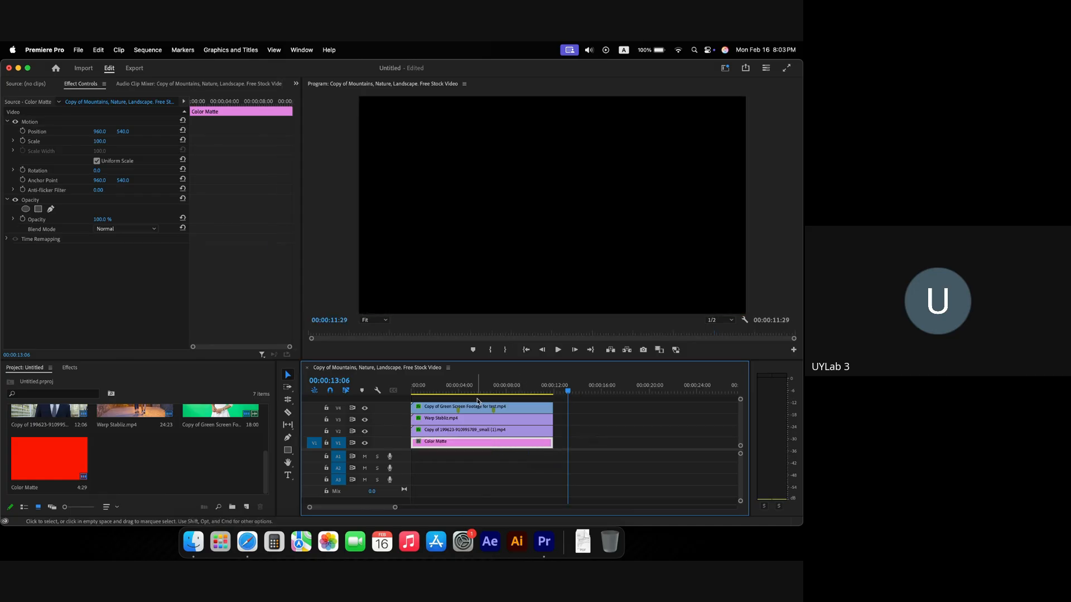
pyautogui.click(458, 394)
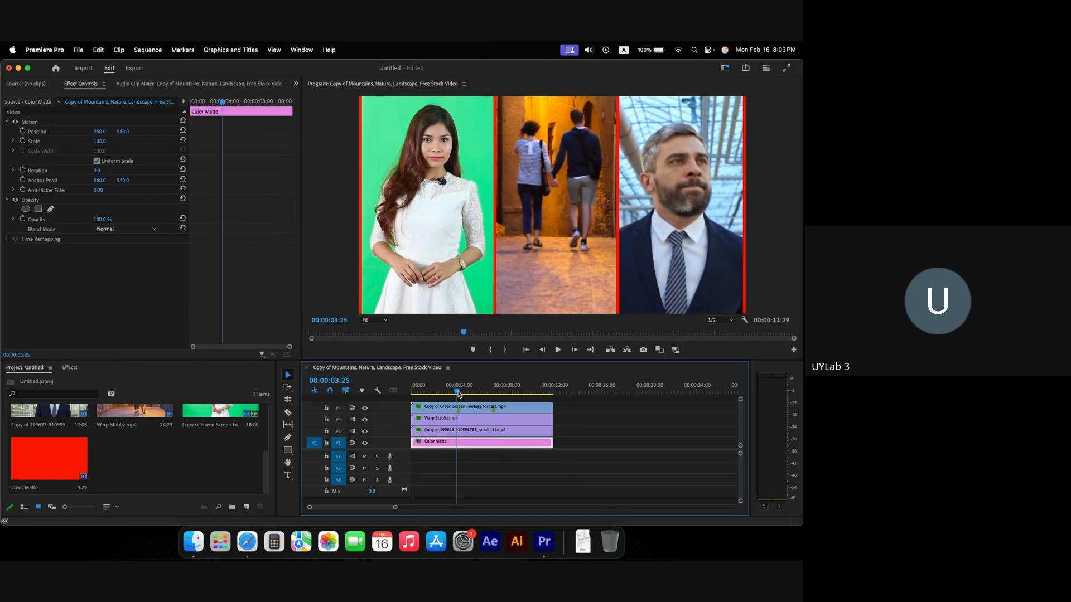
pyautogui.press('super+Tab')
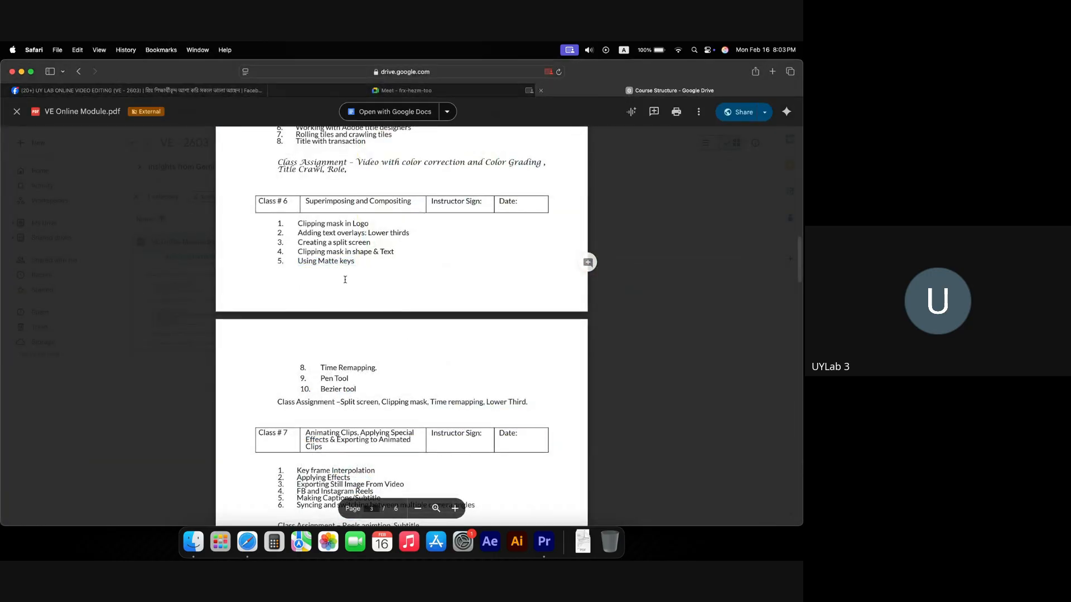
pyautogui.moveTo(313, 367); pyautogui.dragTo(411, 376)
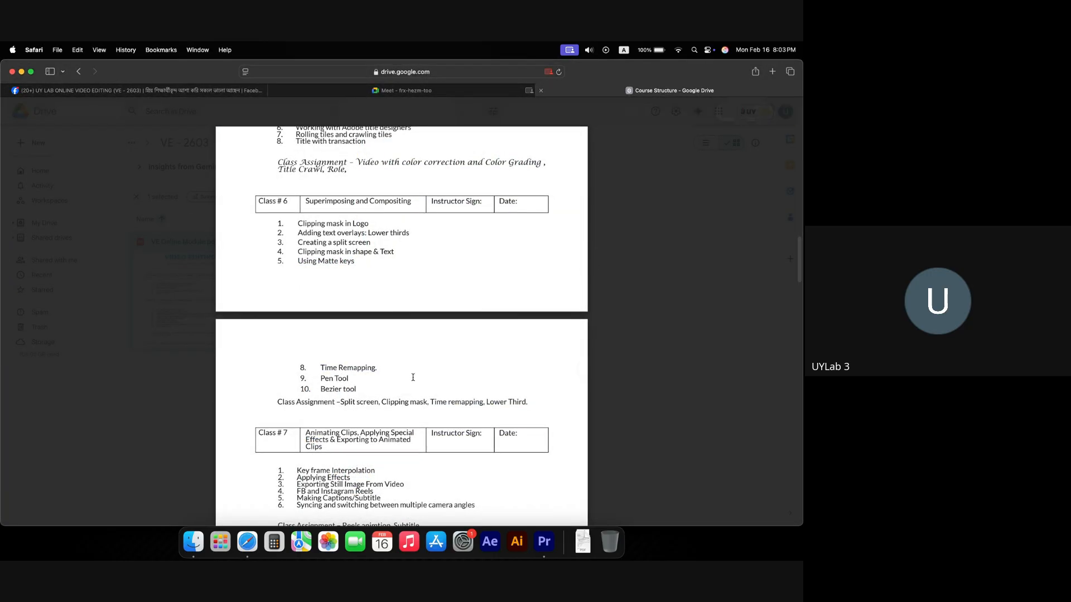
pyautogui.press('super+Tab')
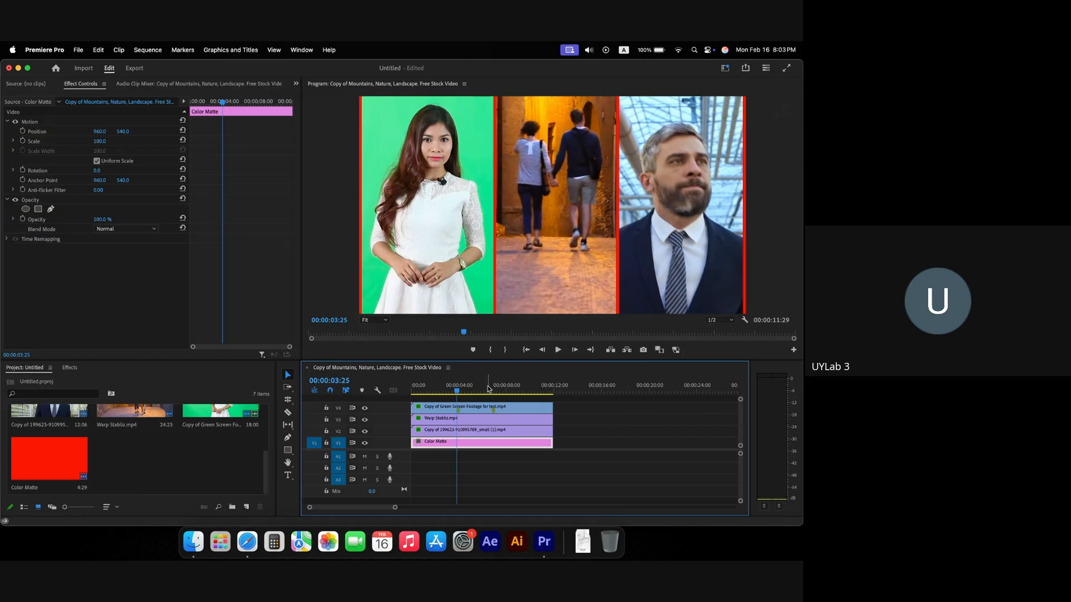
pyautogui.click(414, 391)
pyautogui.moveTo(415, 393); pyautogui.dragTo(582, 393)
pyautogui.click(193, 541)
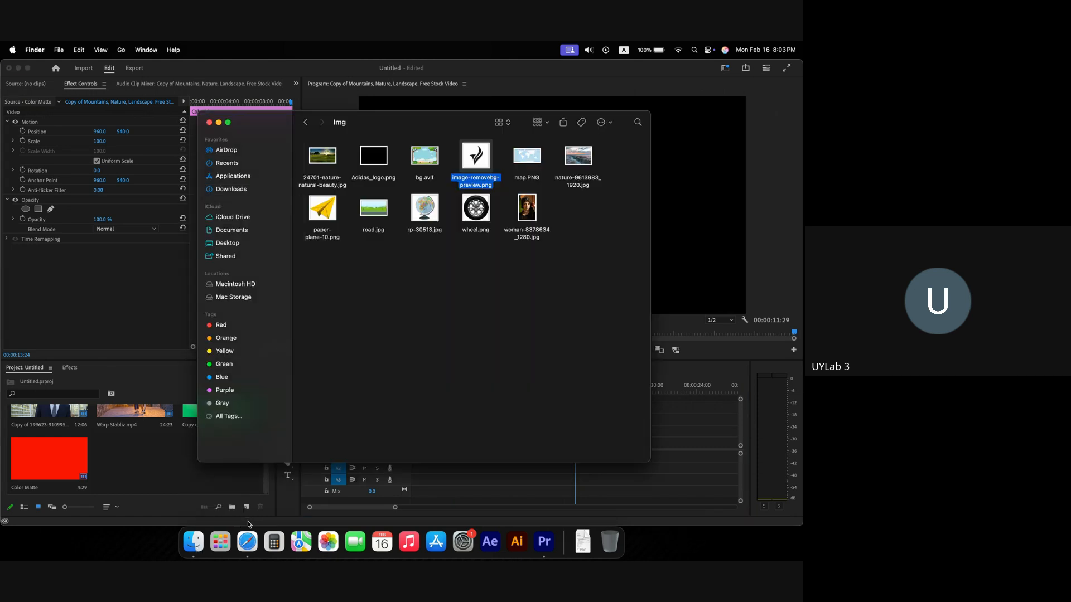
pyautogui.click(305, 123)
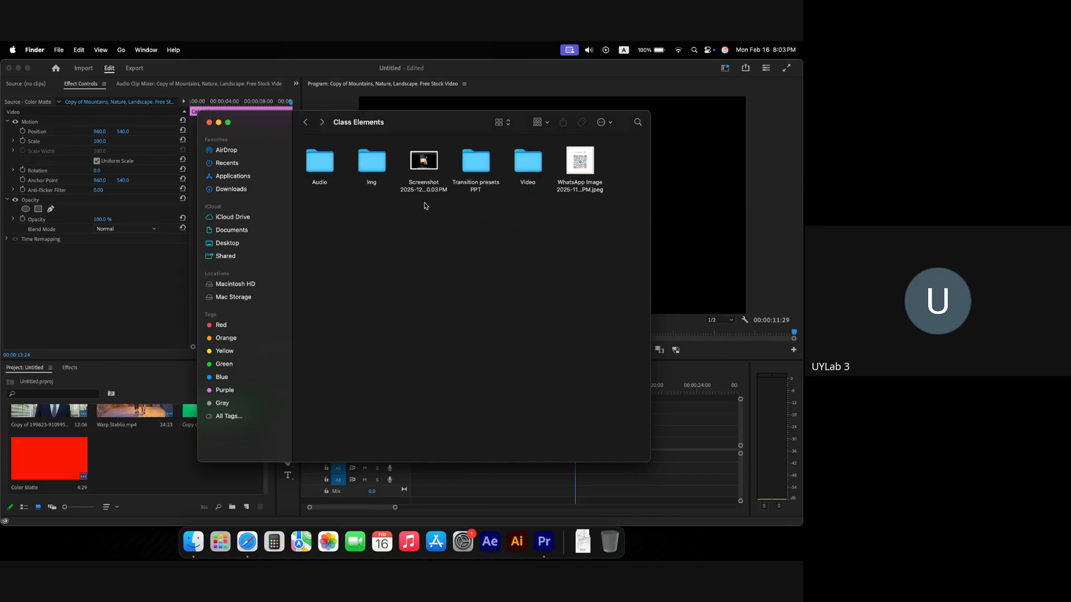
pyautogui.doubleClick(535, 166)
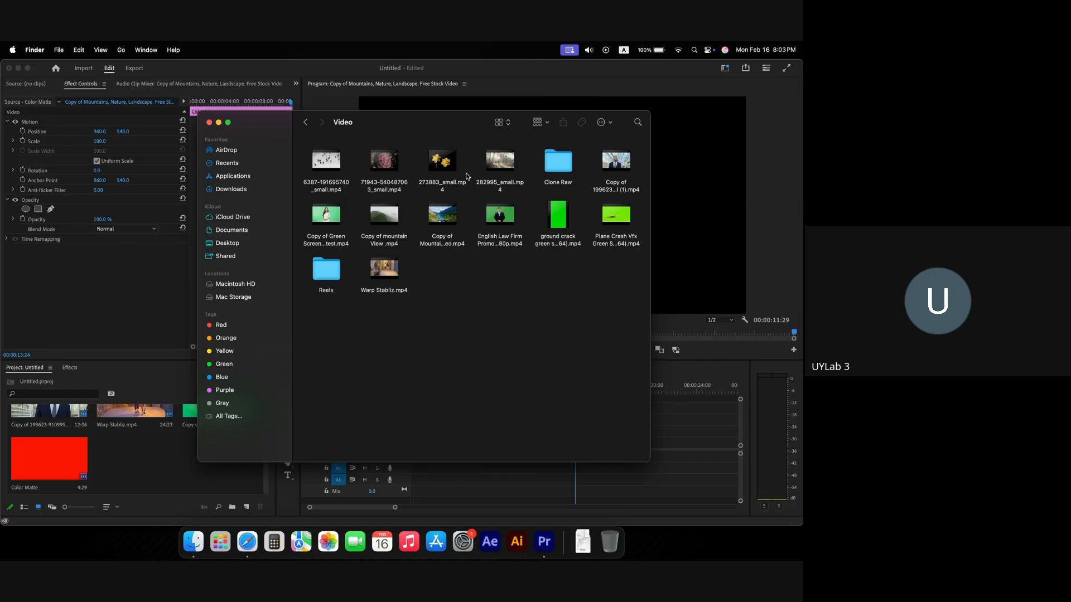
pyautogui.moveTo(319, 167); pyautogui.dragTo(668, 440)
# Step: Move the crowd clip up to V2 at about 14 seconds and preview it
pyautogui.click(661, 443)
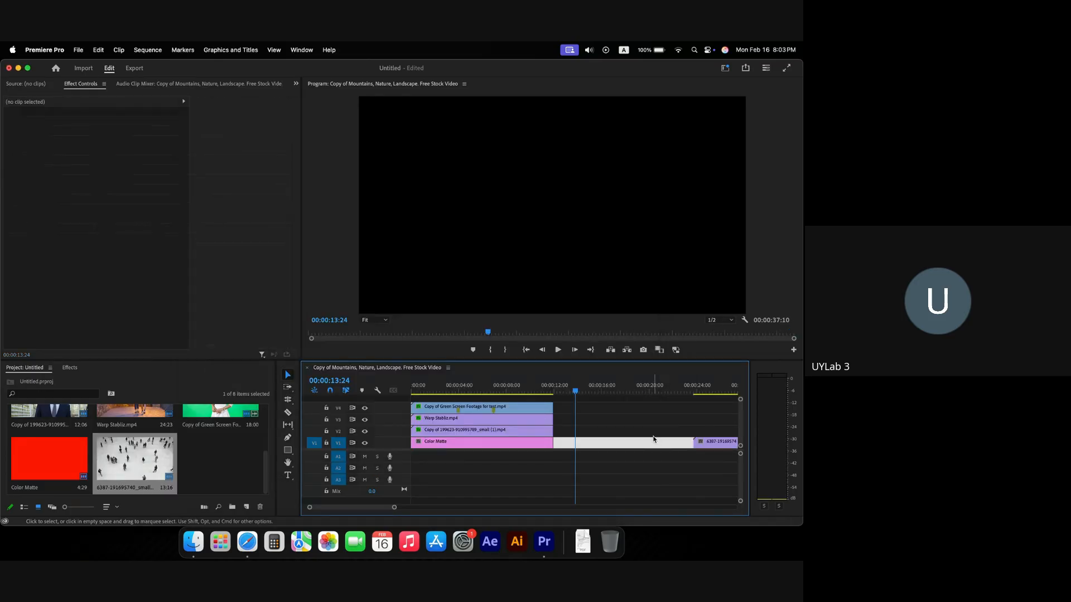
pyautogui.hscroll(5, 655, 439)
pyautogui.click(563, 424)
pyautogui.hscroll(-5, 563, 428)
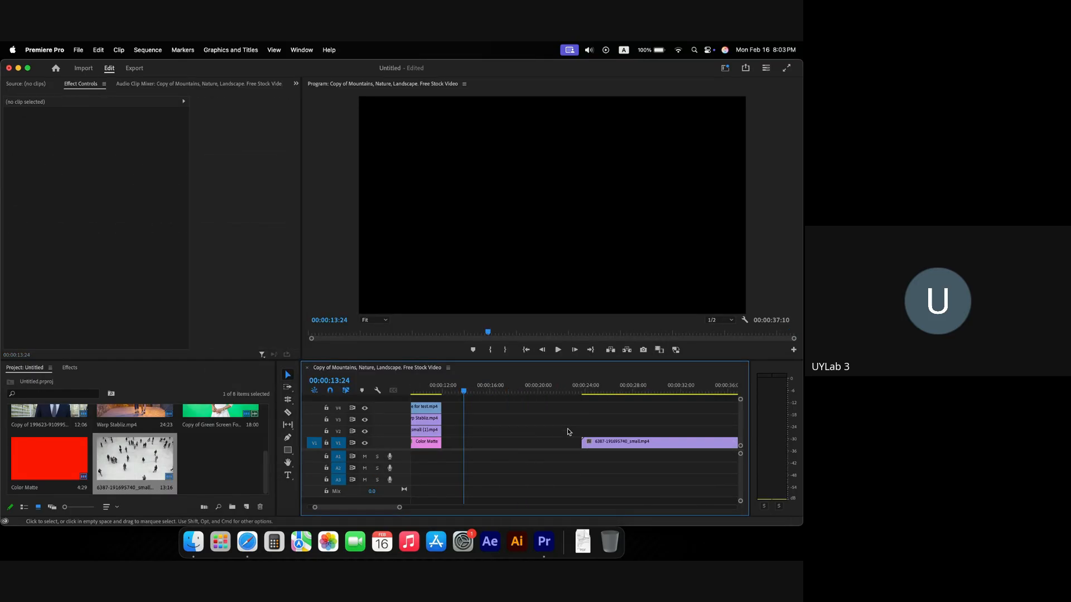
pyautogui.moveTo(611, 444); pyautogui.dragTo(501, 432)
pyautogui.click(477, 390)
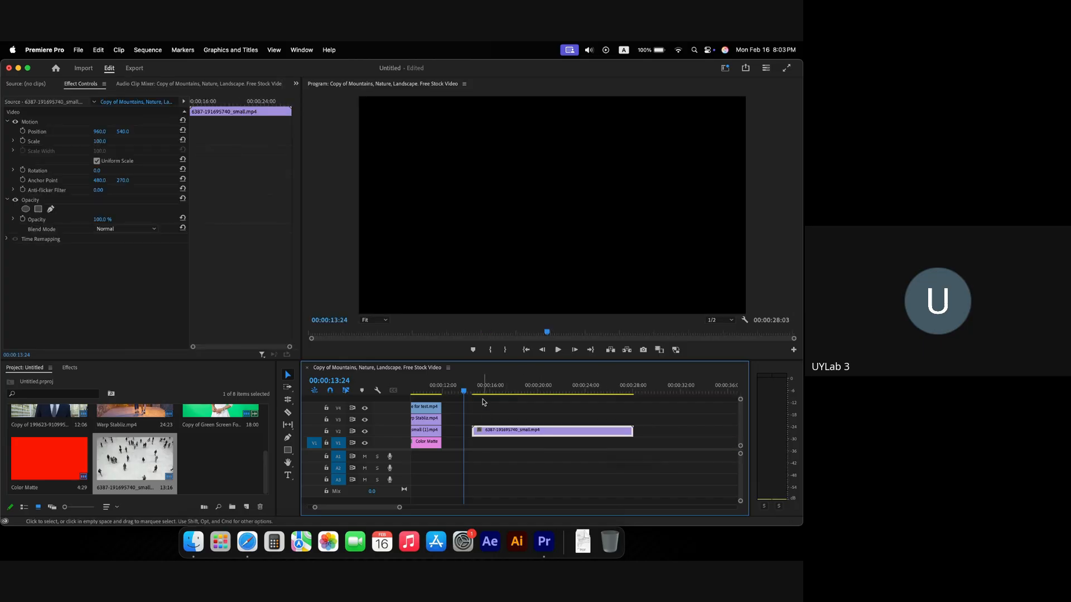
pyautogui.press('space')
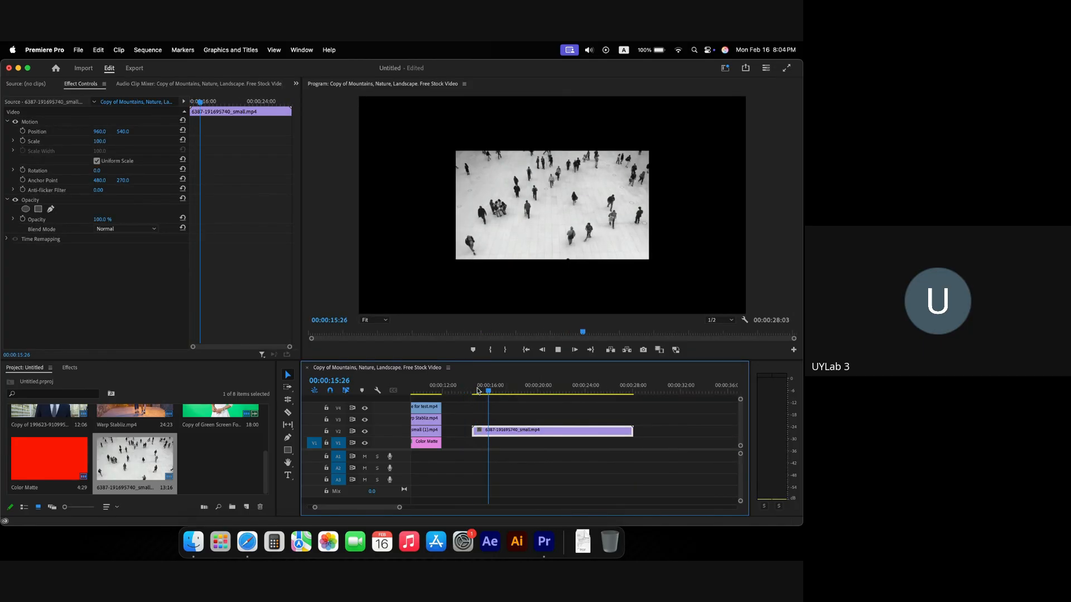
# Step: Apply Scale to Frame Size to the crowd clip and preview the full-frame result
pyautogui.rightClick(534, 436)
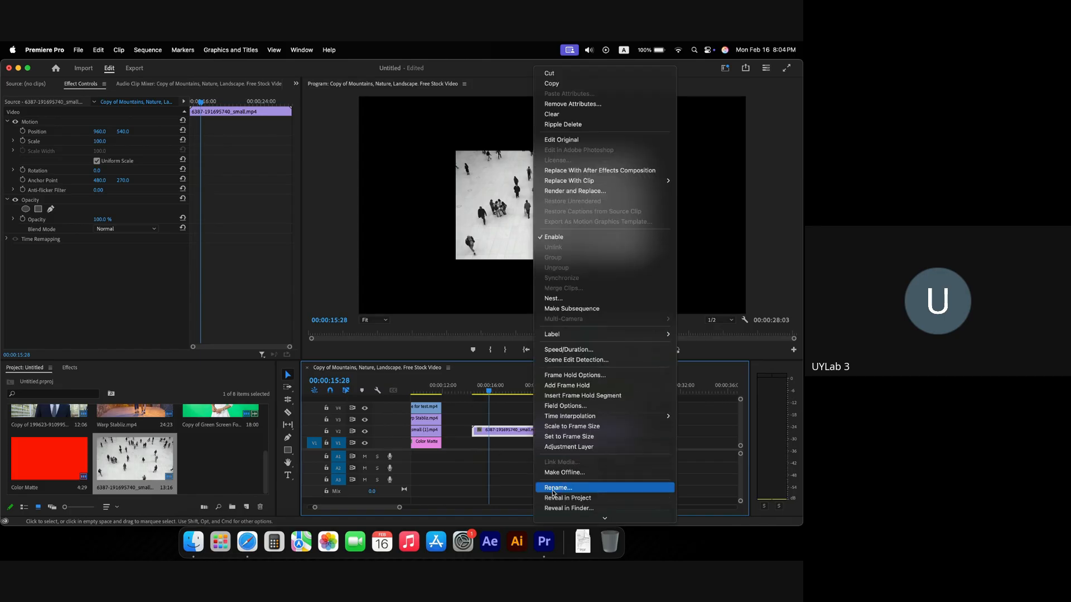
pyautogui.click(570, 426)
pyautogui.press('space')
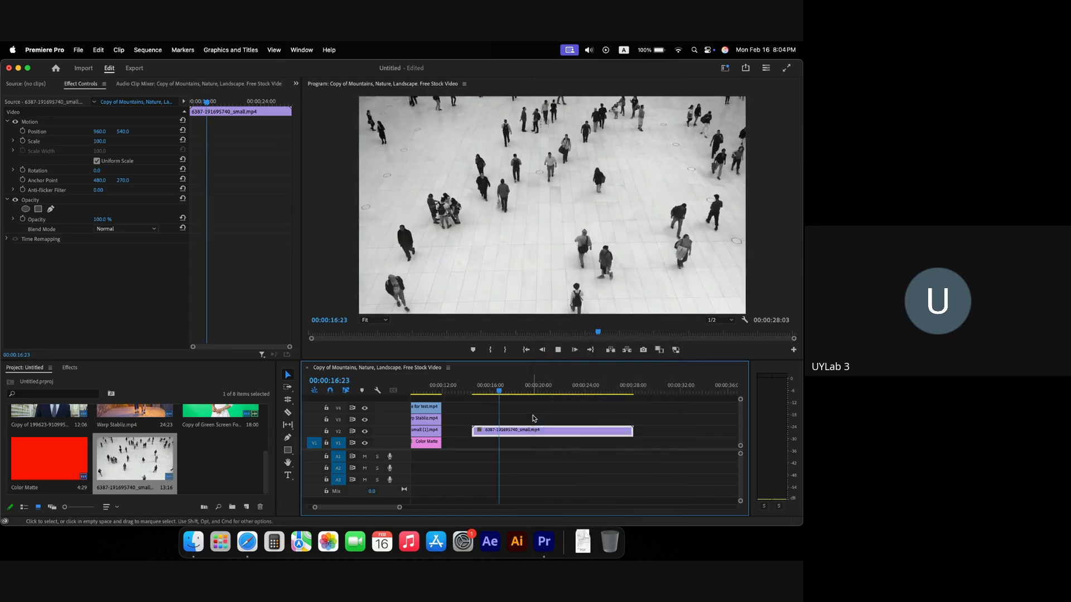
pyautogui.press('space')
pyautogui.hscroll(2, 532, 419)
pyautogui.hscroll(-3, 491, 411)
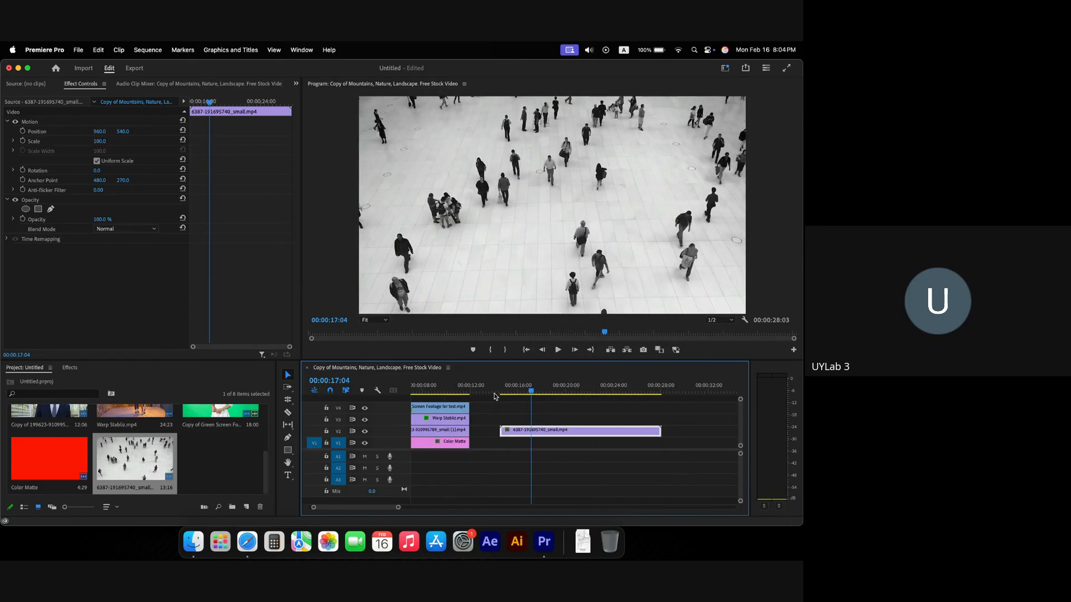
pyautogui.click(502, 393)
pyautogui.press('space')
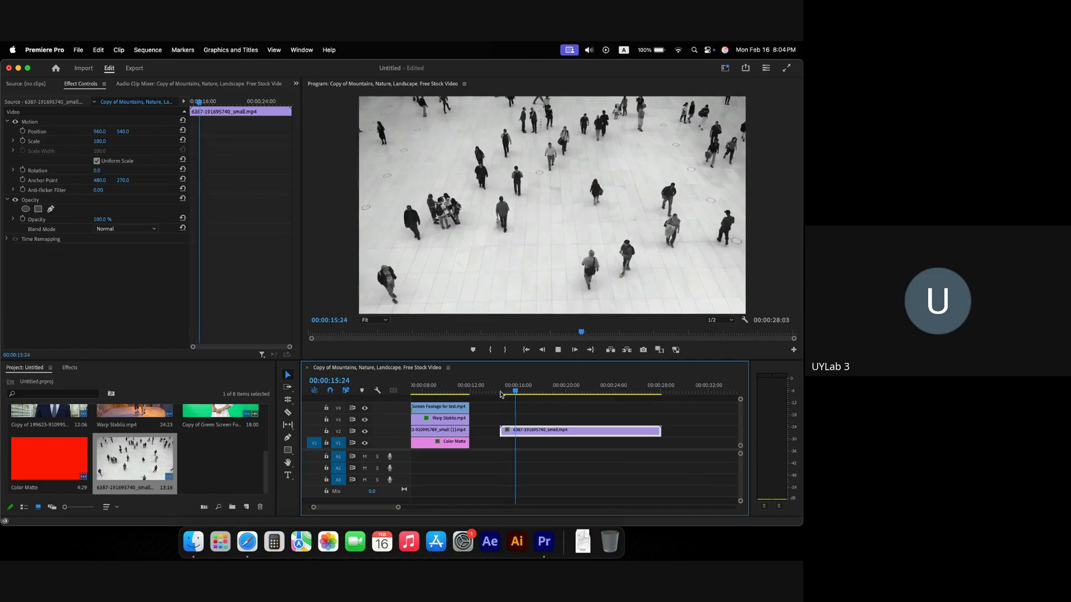
pyautogui.press('space')
pyautogui.hscroll(-2, 501, 394)
pyautogui.hscroll(1, 501, 395)
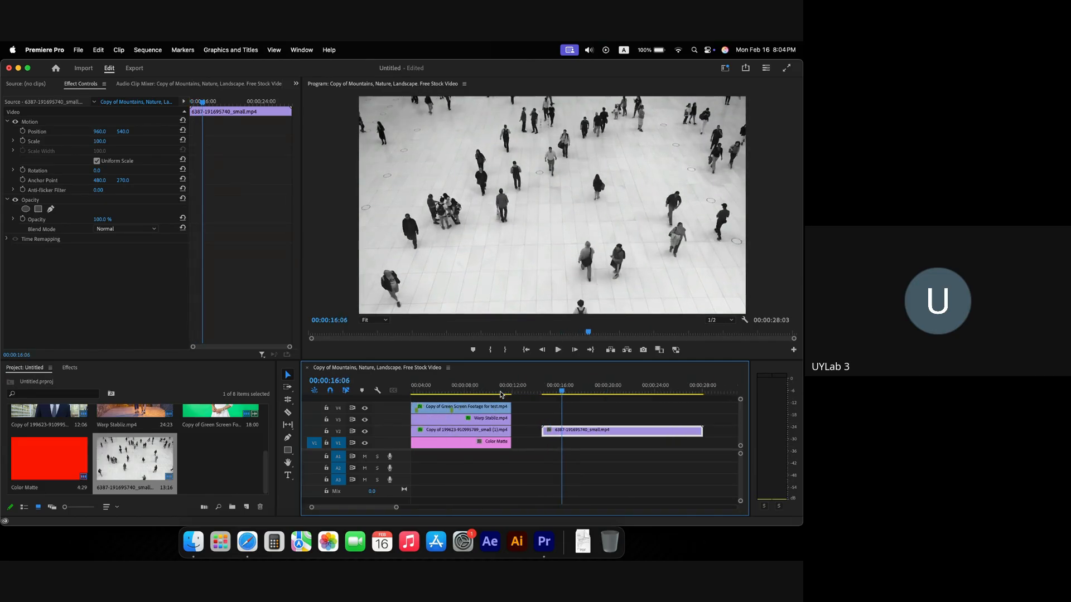
pyautogui.moveTo(560, 394); pyautogui.dragTo(541, 393)
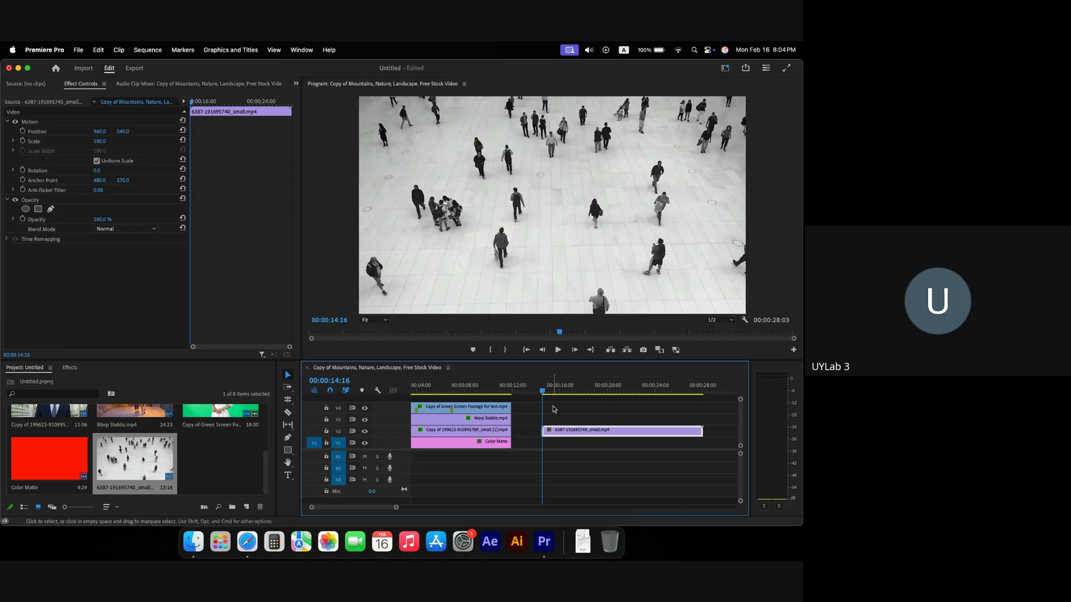
pyautogui.rightClick(569, 431)
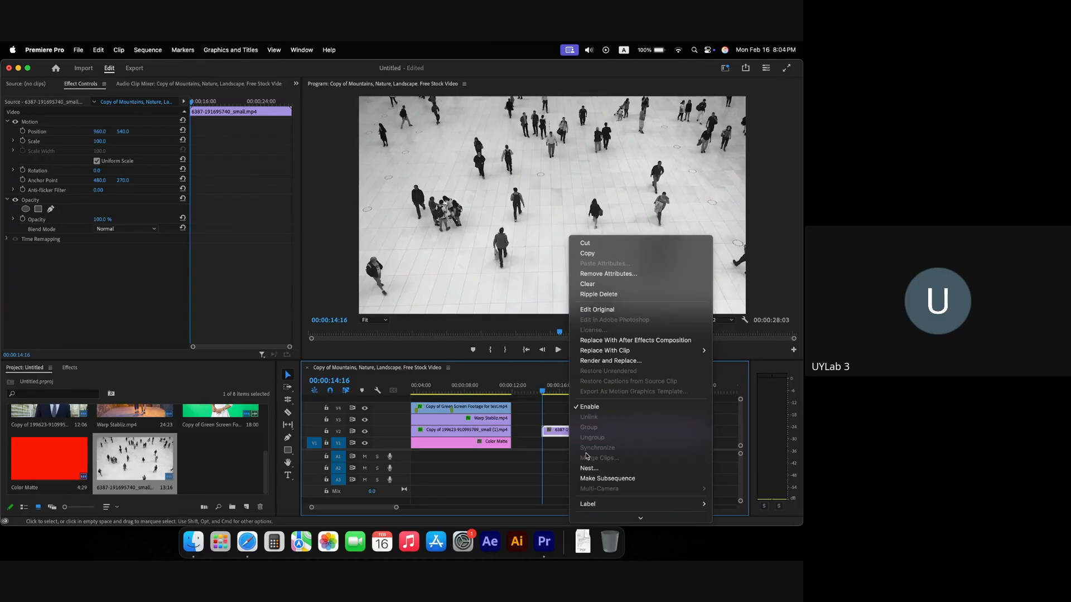
pyautogui.scroll(-5, 587, 456)
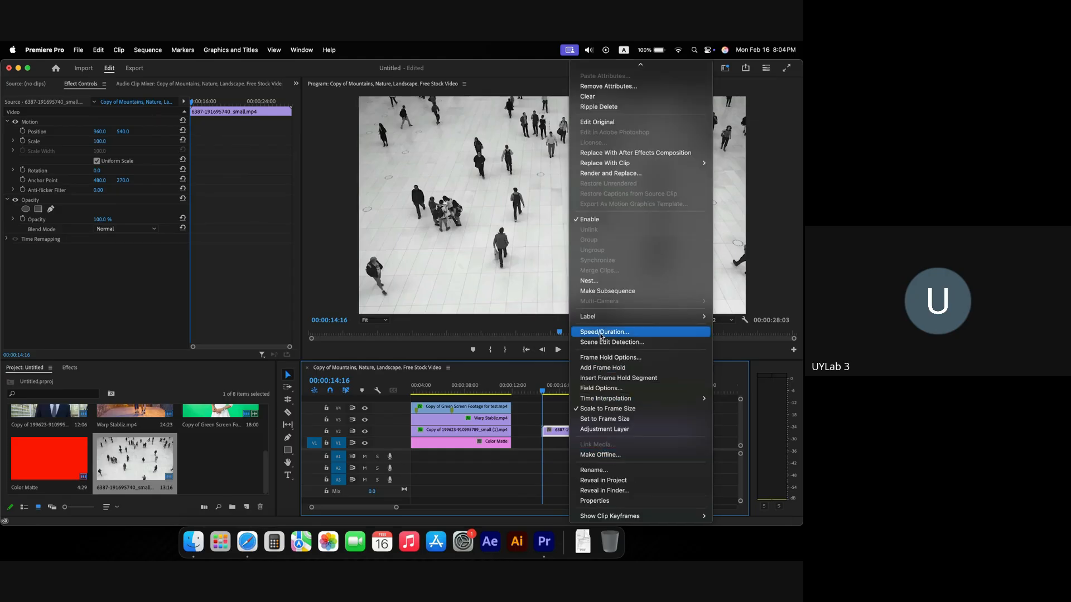
pyautogui.click(561, 424)
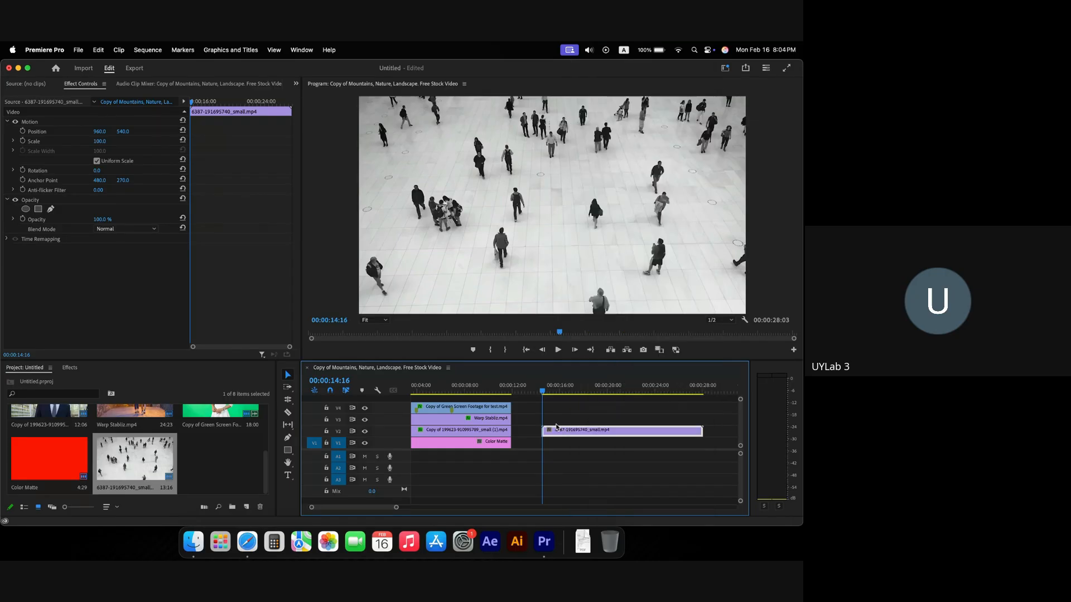
pyautogui.moveTo(544, 392); pyautogui.dragTo(594, 383)
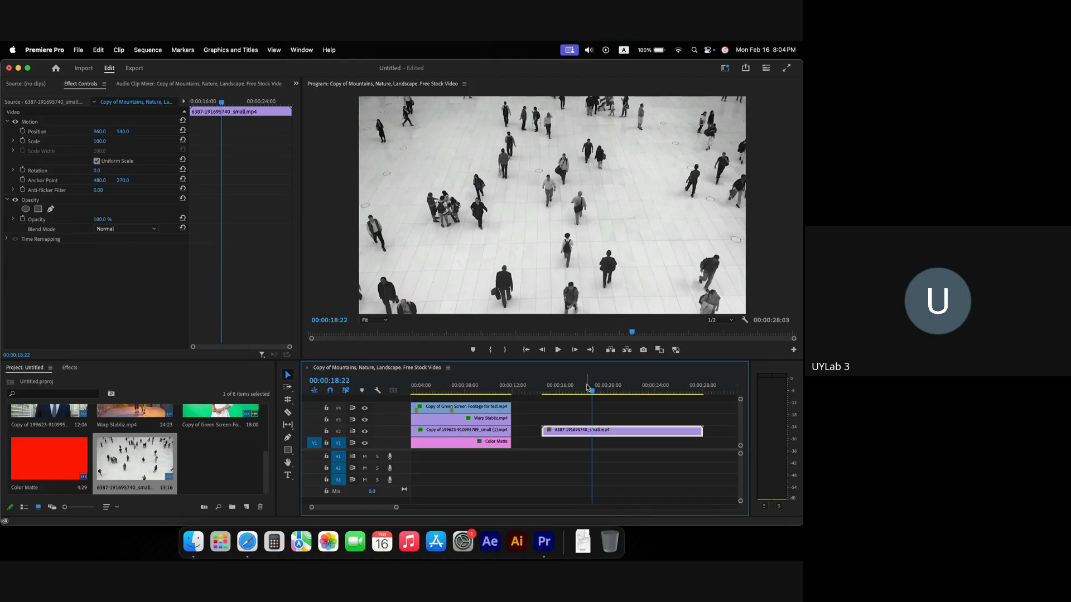
pyautogui.click(544, 391)
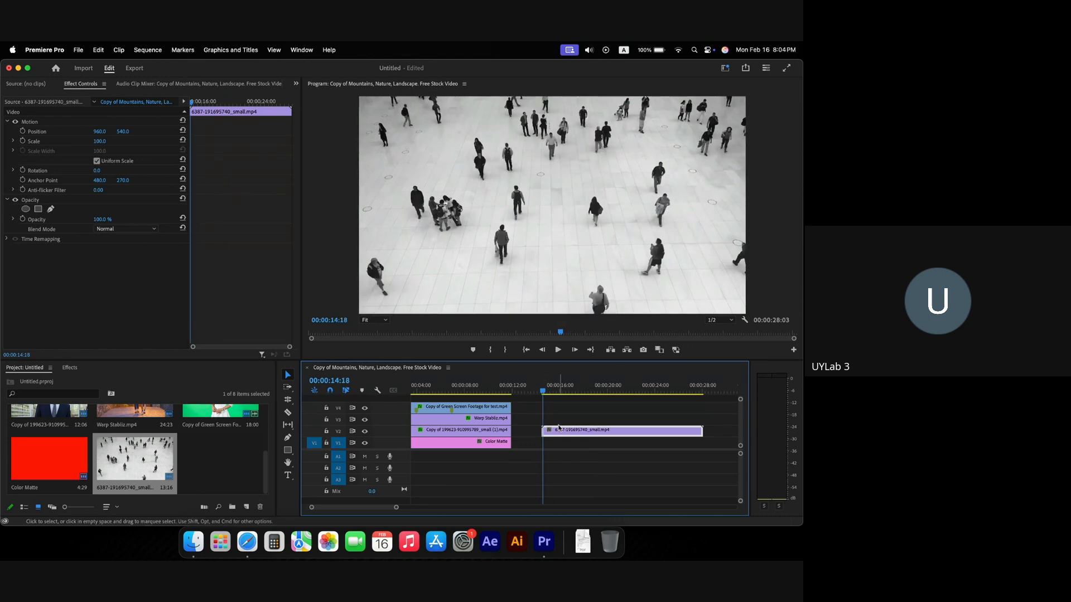
pyautogui.hscroll(3, 560, 427)
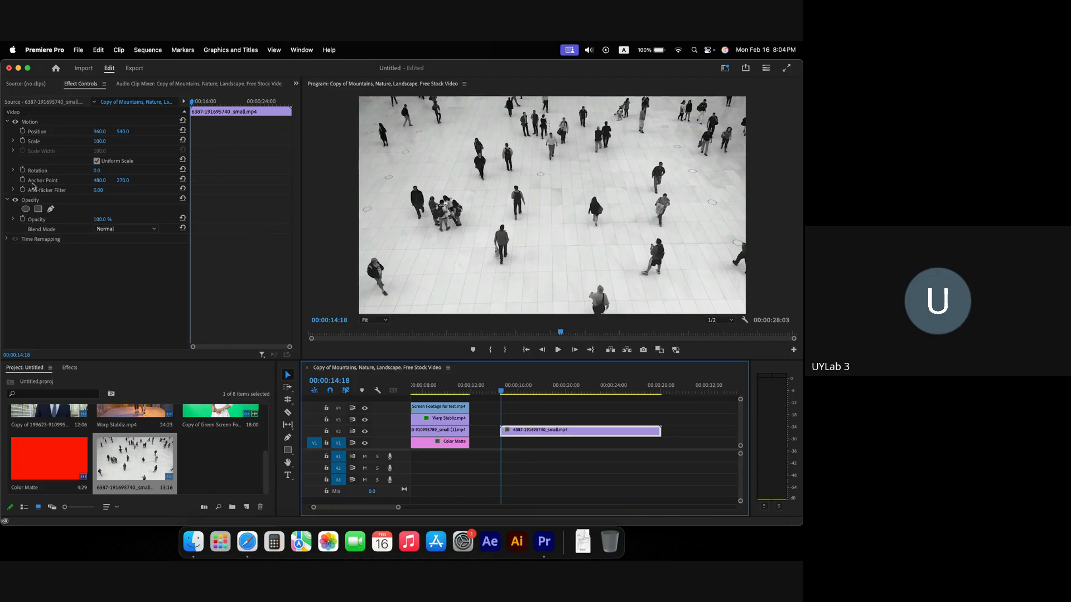
# Step: Expand the crowd clip's Time Remapping and Speed properties to reveal the 100% velocity graph
pyautogui.click(43, 240)
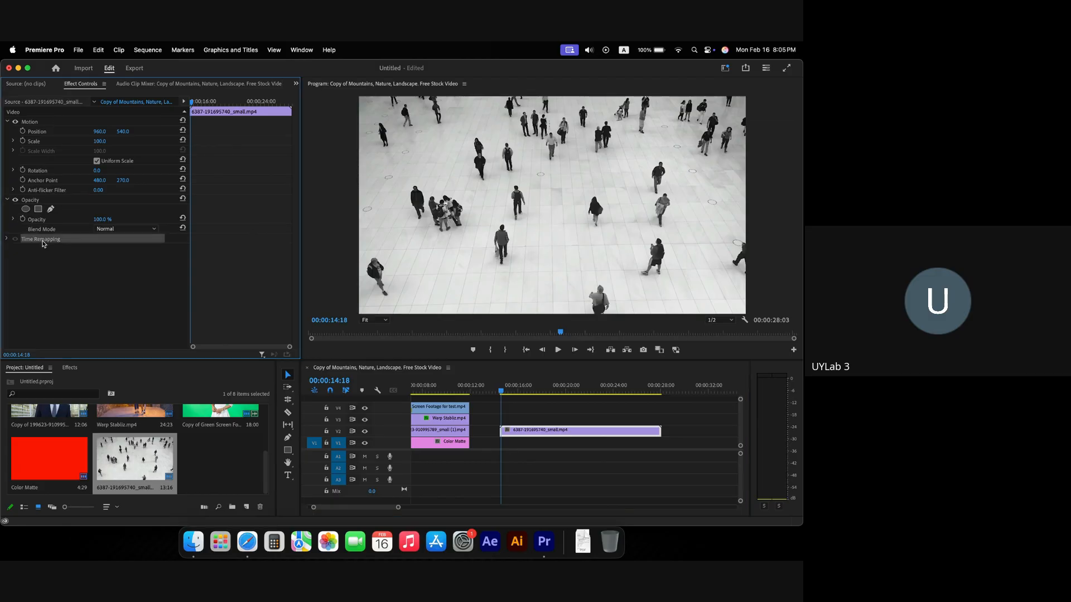
pyautogui.click(8, 240)
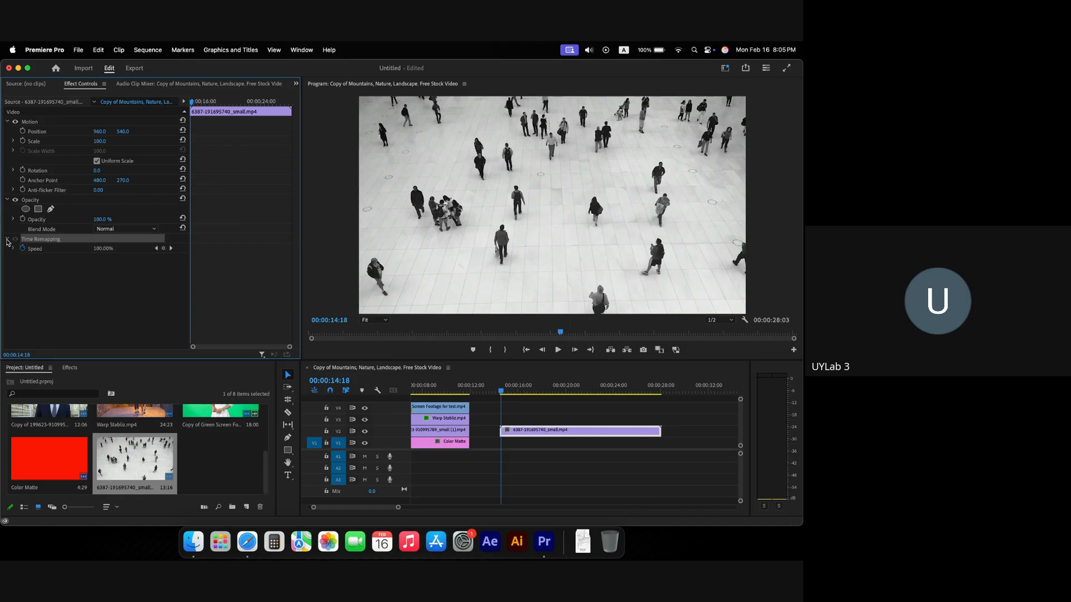
pyautogui.click(45, 252)
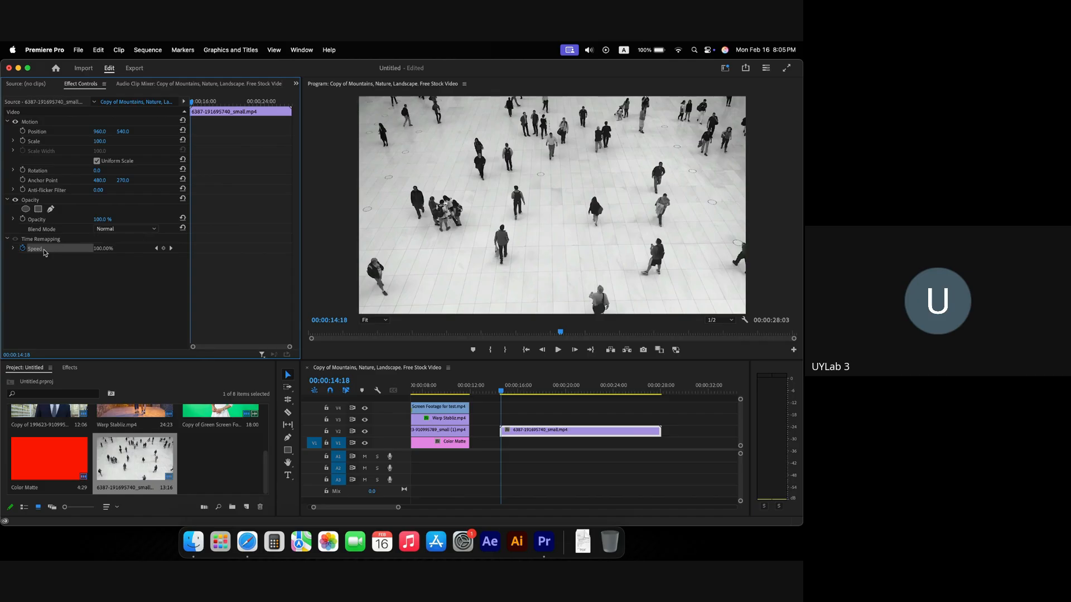
pyautogui.click(14, 248)
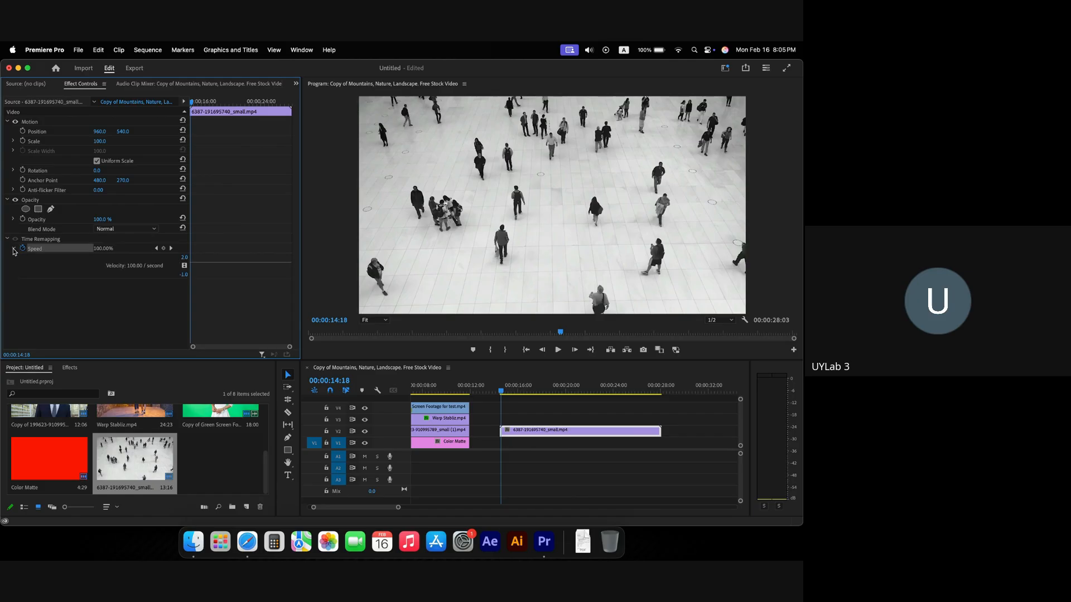
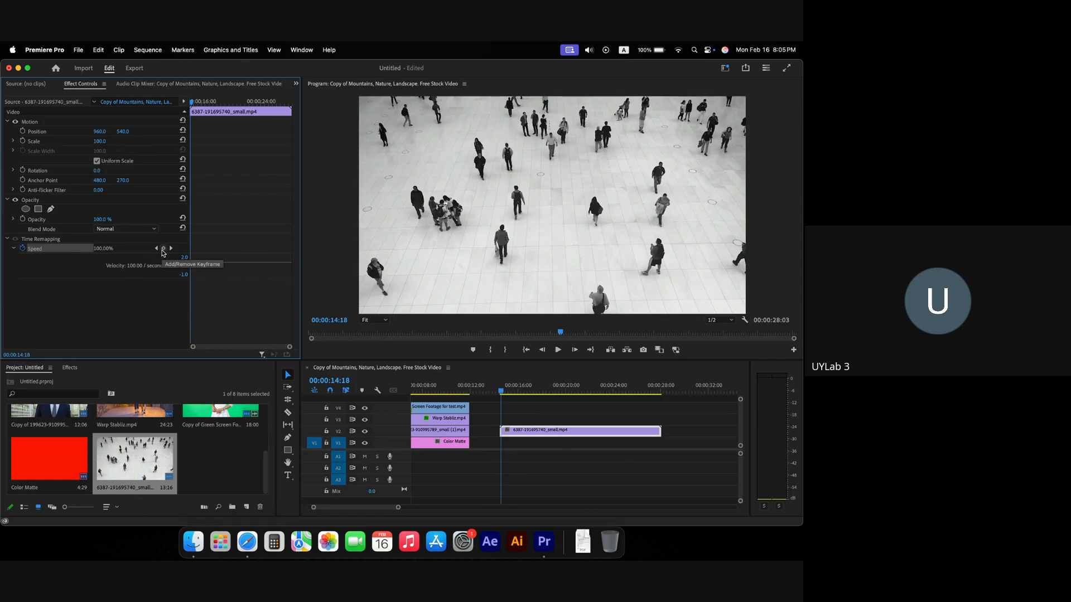
# Step: Preview the crowd clip, then place a Time Remapping Speed keyframe at 00:00:16:15
pyautogui.moveTo(501, 392)
pyautogui.mouseDown()
pyautogui.moveTo(522, 393)
pyautogui.moveTo(505, 394)
pyautogui.mouseUp()
pyautogui.press('space')
pyautogui.press('space')
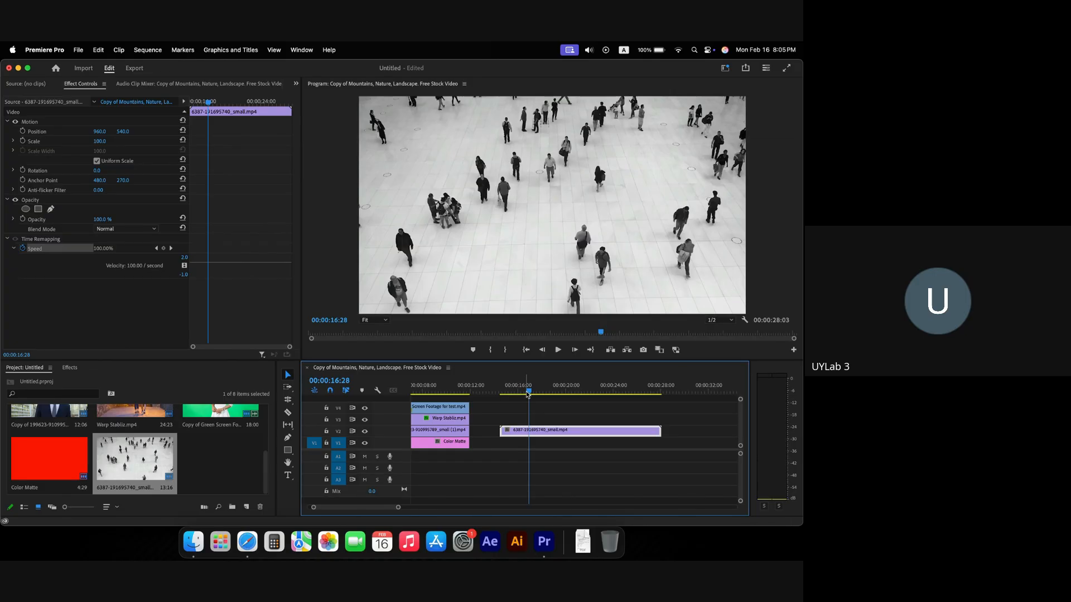
pyautogui.moveTo(528, 395); pyautogui.dragTo(524, 393)
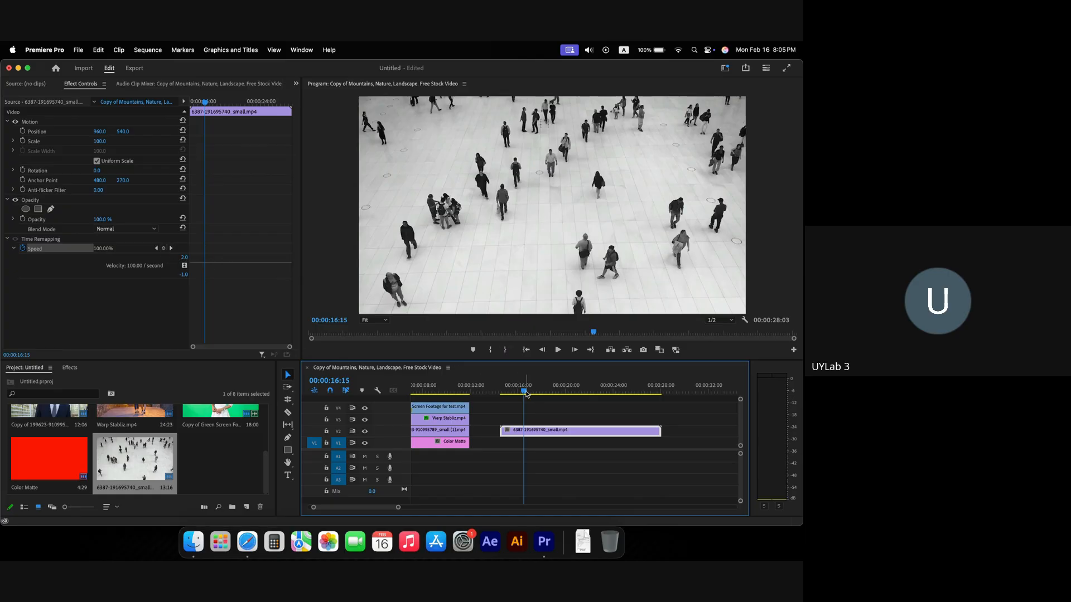
pyautogui.click(164, 248)
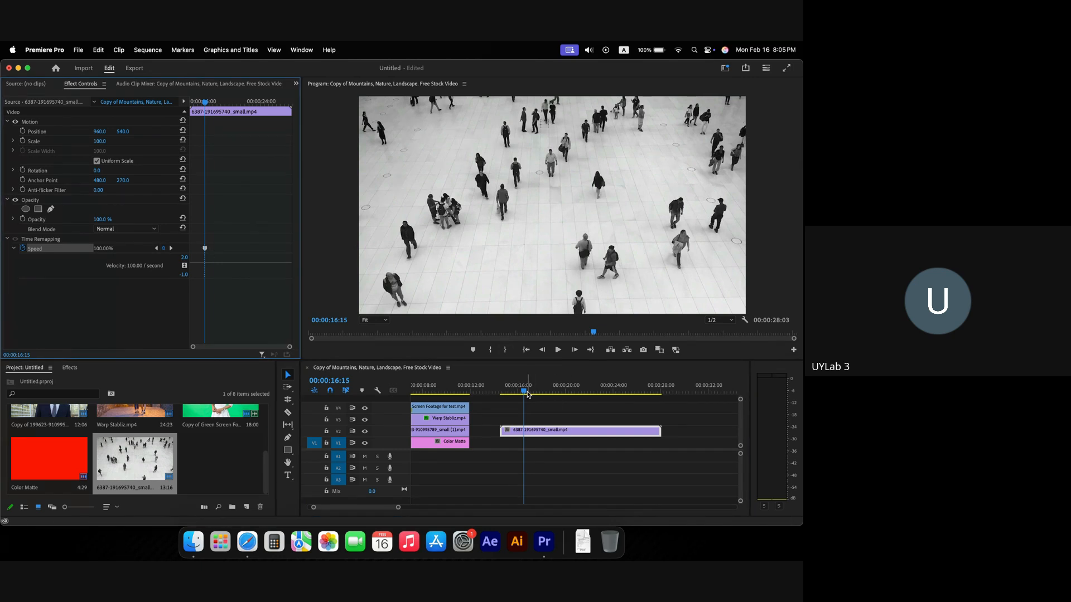
pyautogui.moveTo(524, 392); pyautogui.dragTo(586, 395)
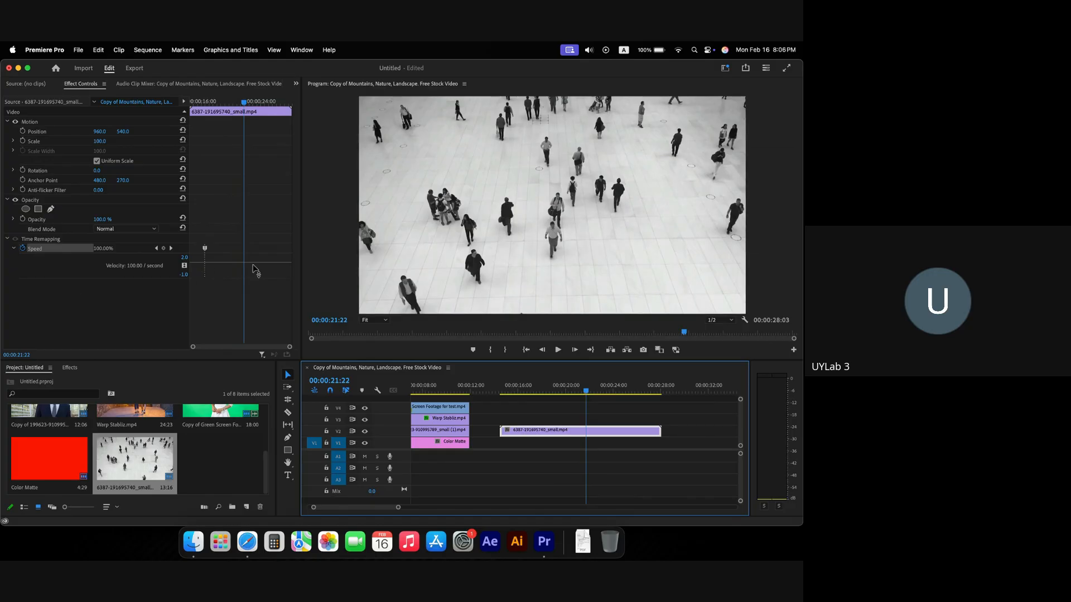
# Step: Add a second speed keyframe at 00:00:21:22, raise the speed between keyframes, and preview the ramp
pyautogui.click(164, 249)
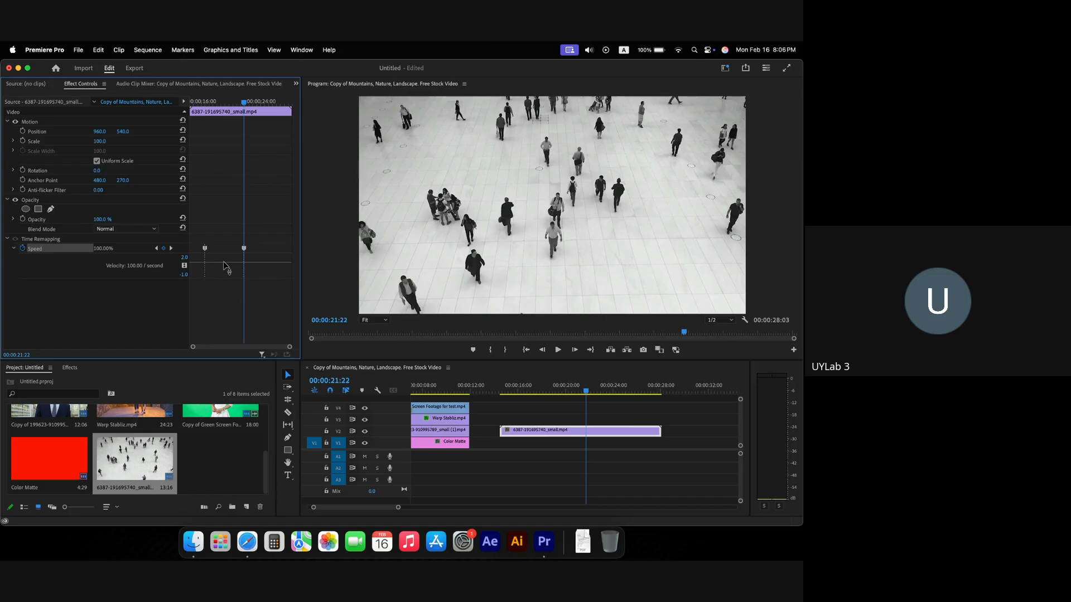
pyautogui.moveTo(224, 262); pyautogui.dragTo(223, 238)
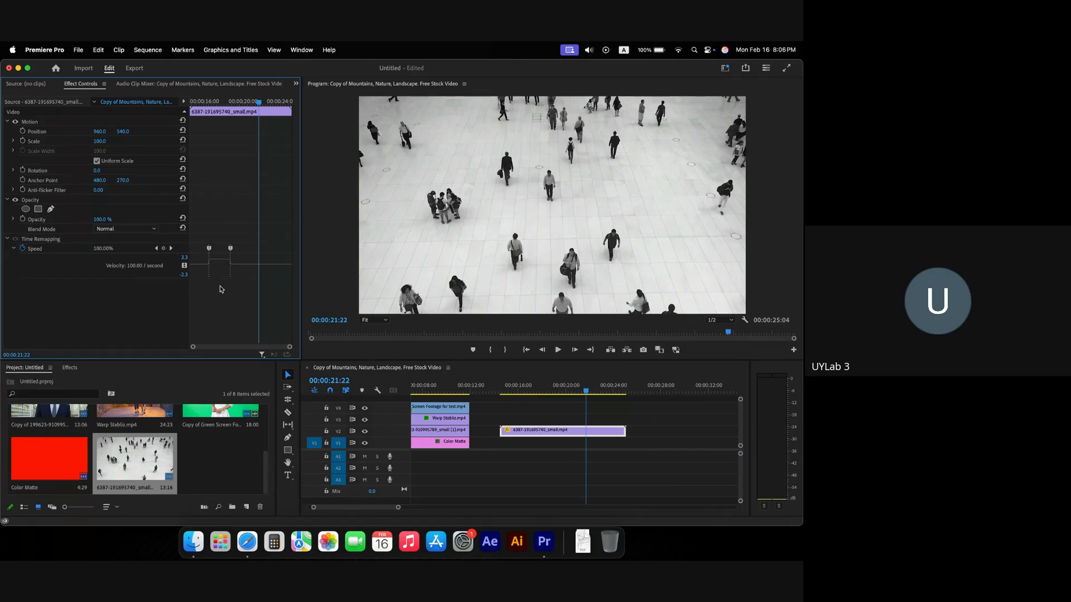
pyautogui.moveTo(228, 259); pyautogui.dragTo(223, 253)
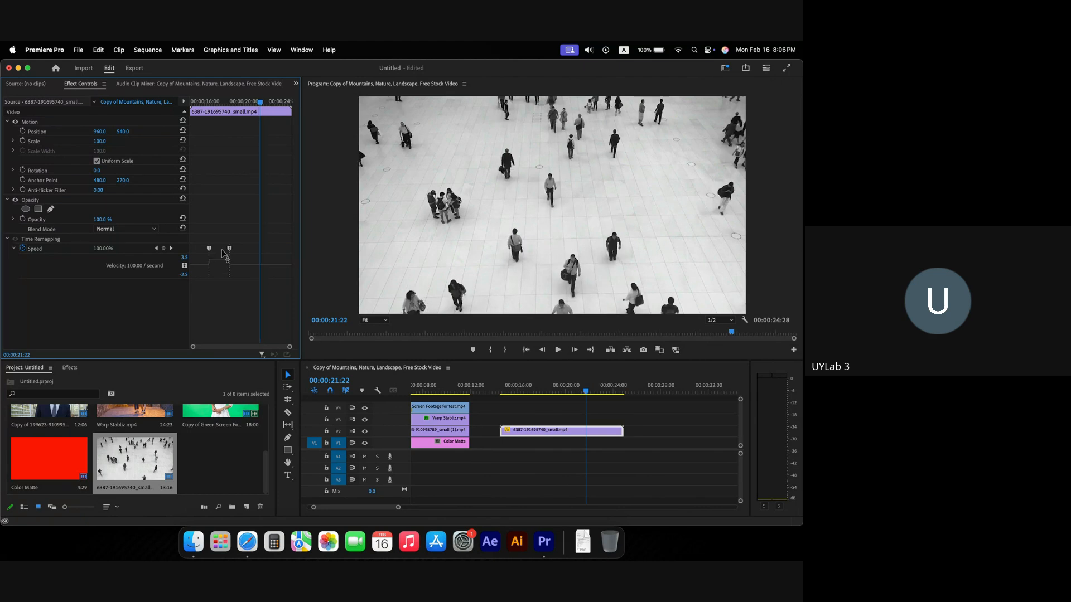
pyautogui.click(500, 391)
pyautogui.press('space')
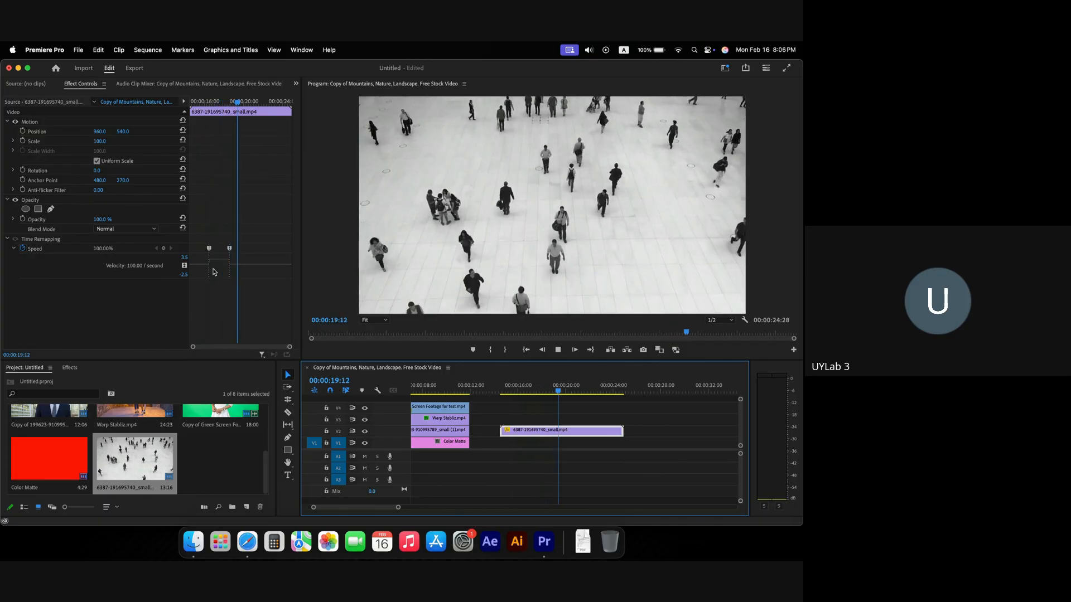
pyautogui.click(203, 105)
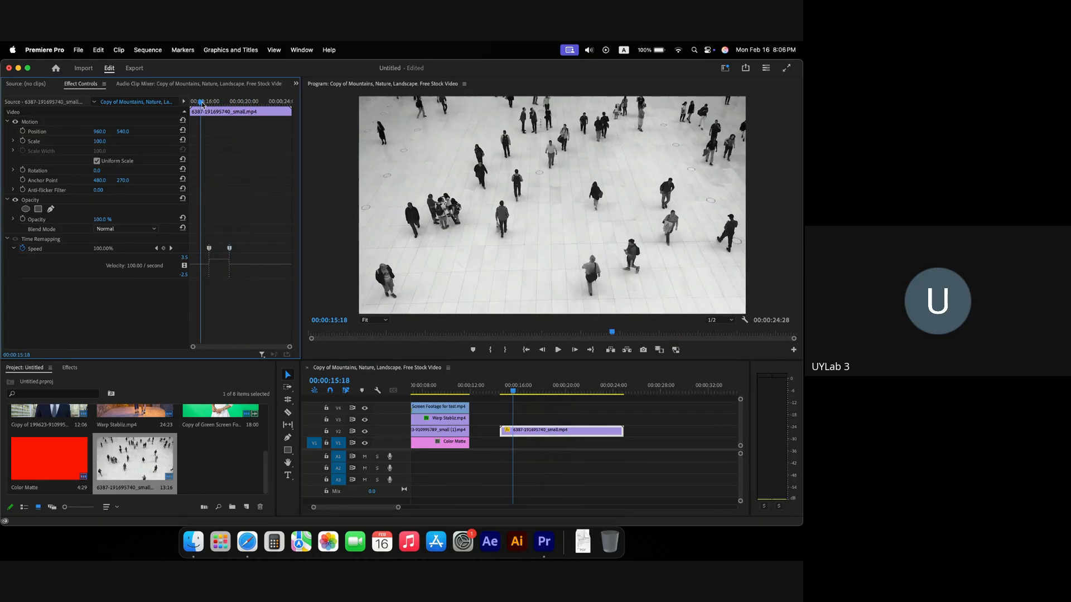
pyautogui.press('space')
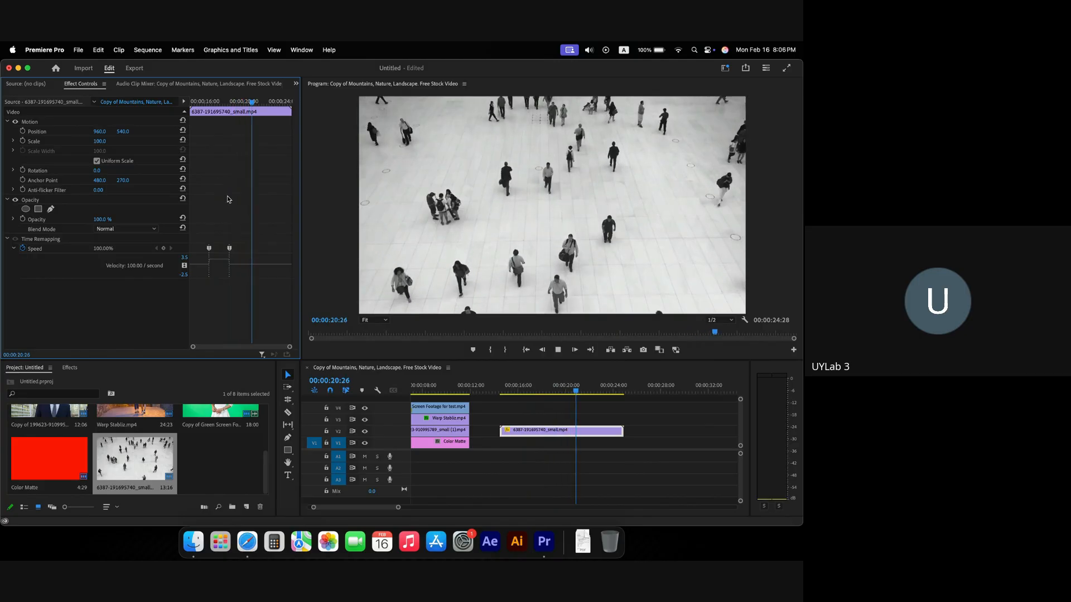
pyautogui.press('space')
# Step: Push the ramped section to 370% and replay it; a stray comma inserts a copy
pyautogui.click(224, 101)
pyautogui.press('space')
pyautogui.press('space')
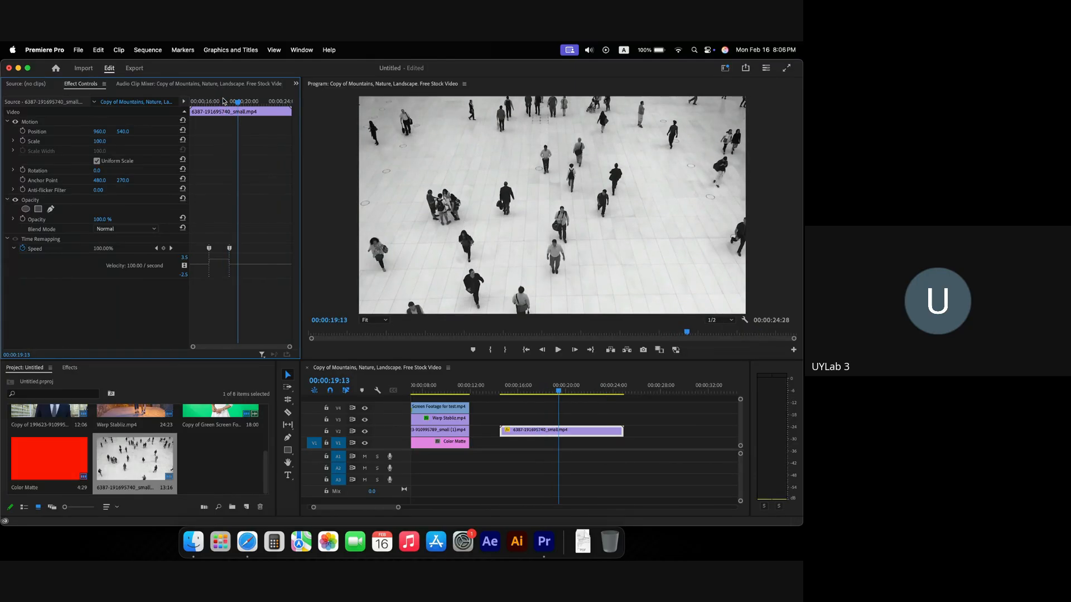
pyautogui.moveTo(219, 260); pyautogui.dragTo(219, 255)
pyautogui.click(214, 103)
pyautogui.press('space')
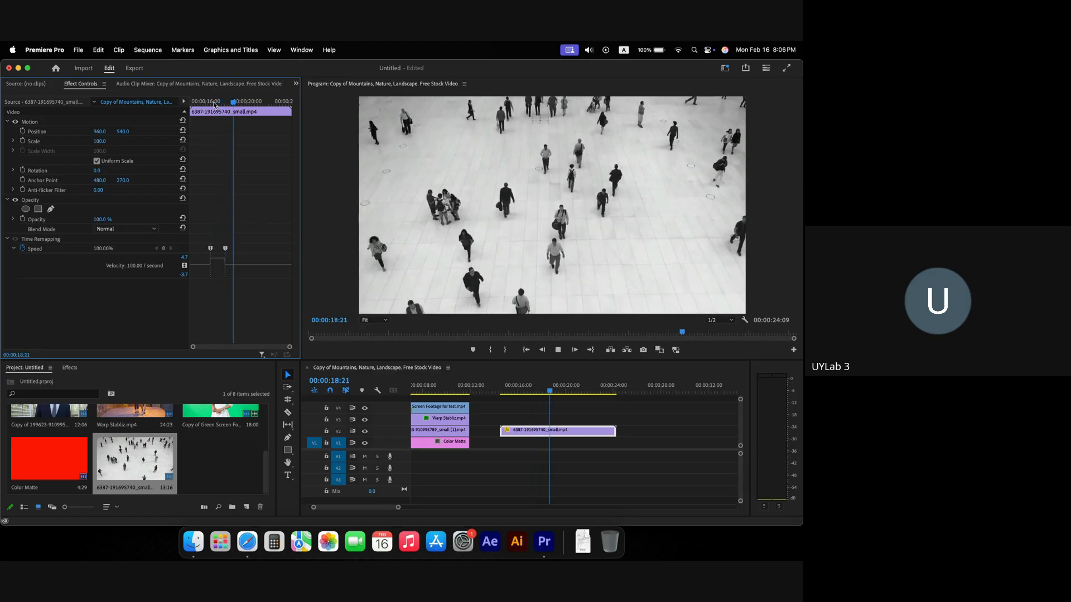
pyautogui.press('space')
pyautogui.click(214, 105)
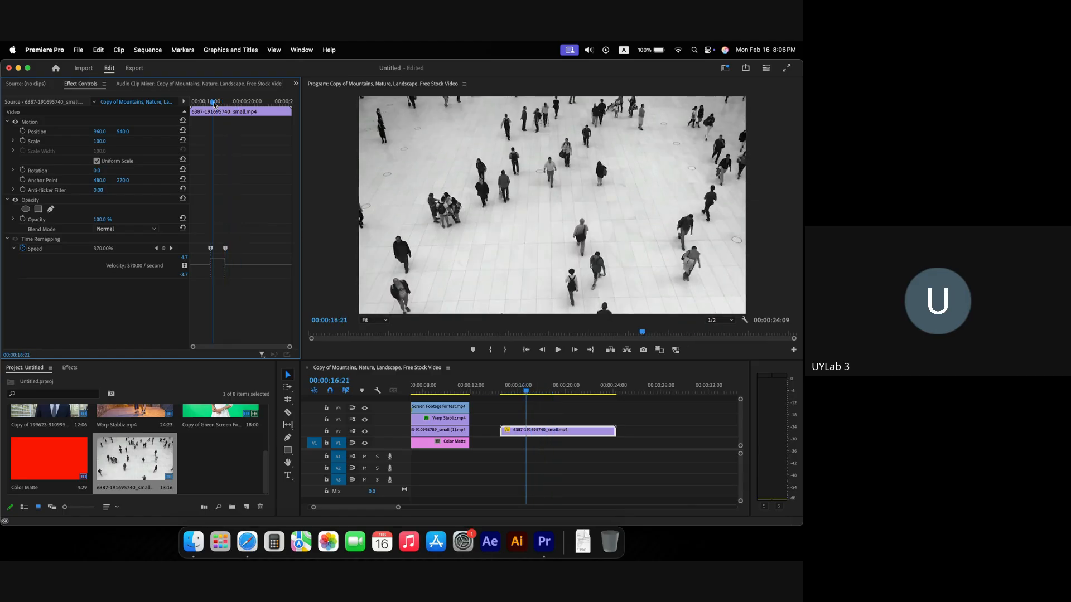
pyautogui.press(',')
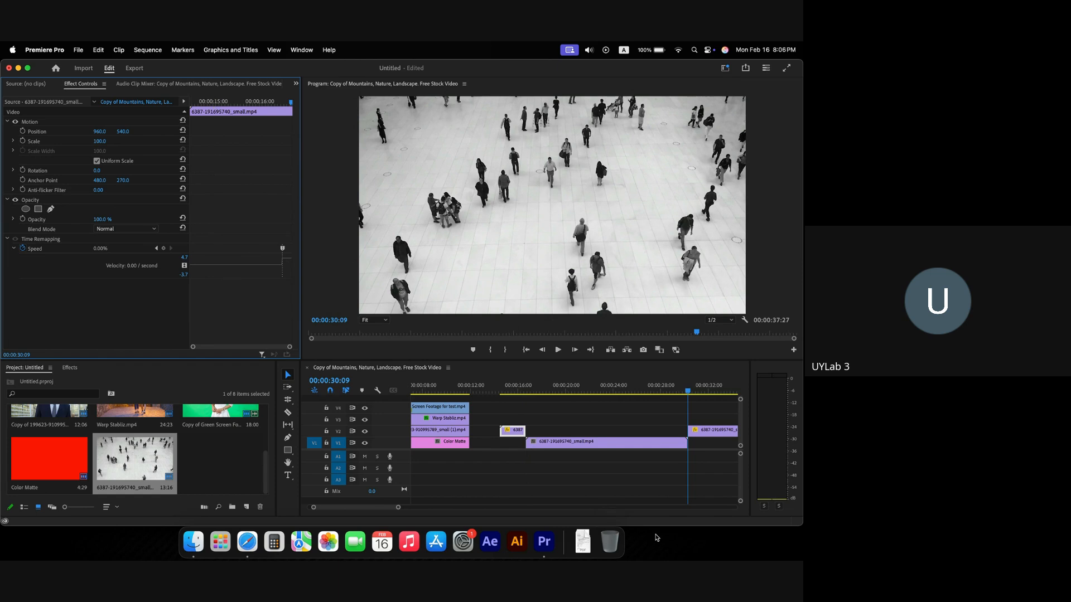
# Step: Undo the stray insert with Cmd+Z, replay the sequence ending at 00:00:24:09, and reselect the crowd clip
pyautogui.hscroll(5, 597, 472)
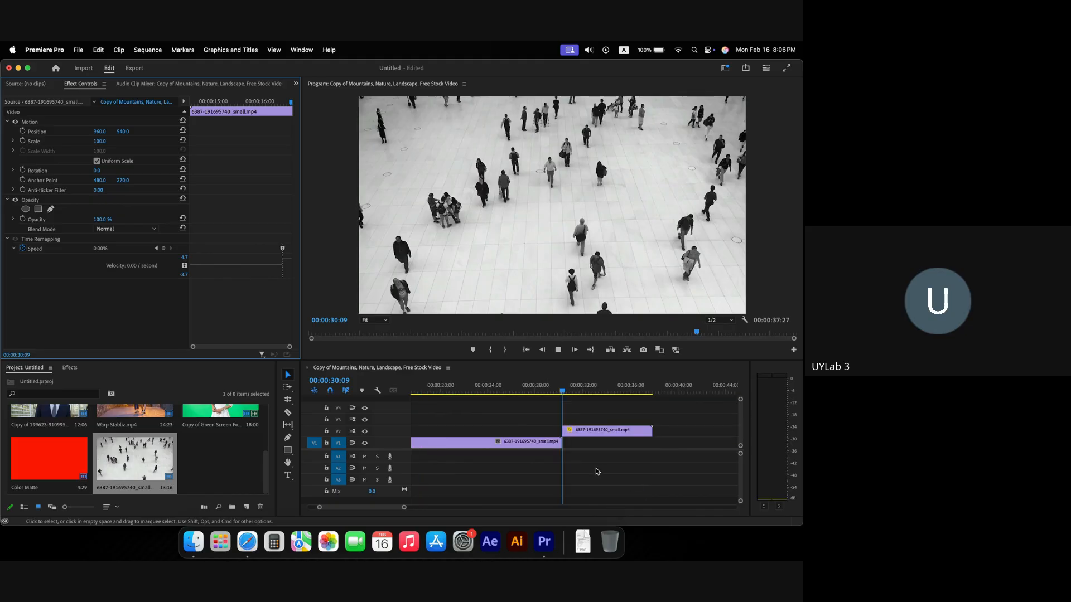
pyautogui.press('space')
pyautogui.click(587, 434)
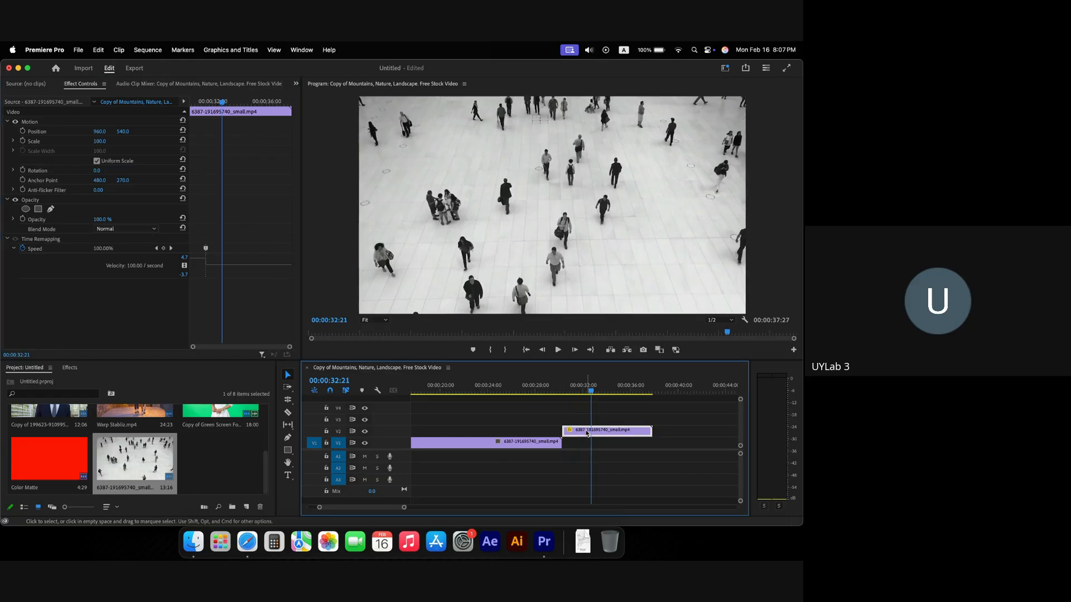
pyautogui.press('super+z')
pyautogui.press('super+z')
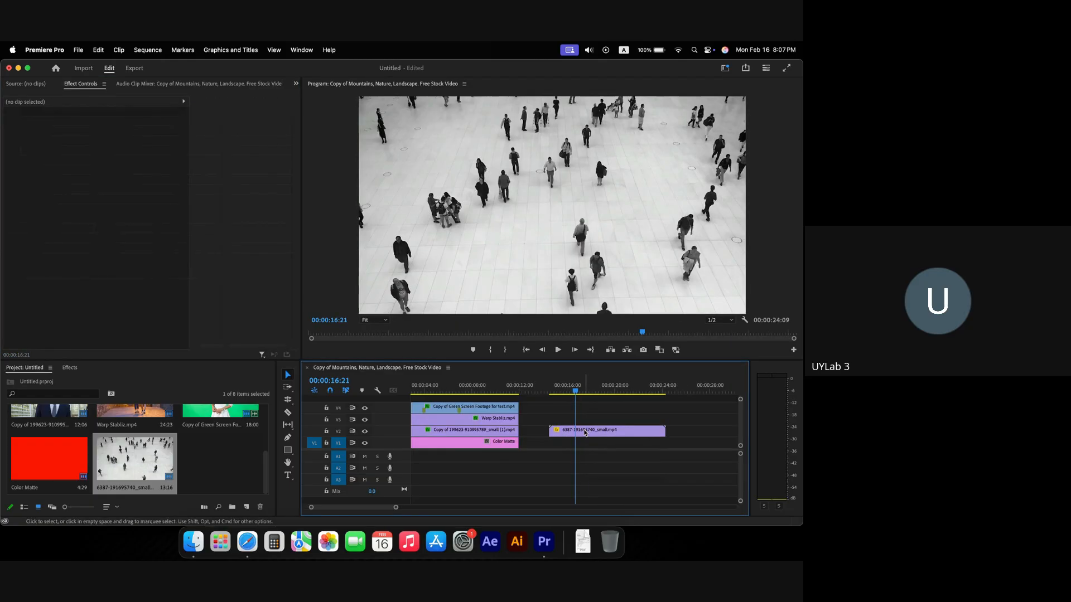
pyautogui.press('space')
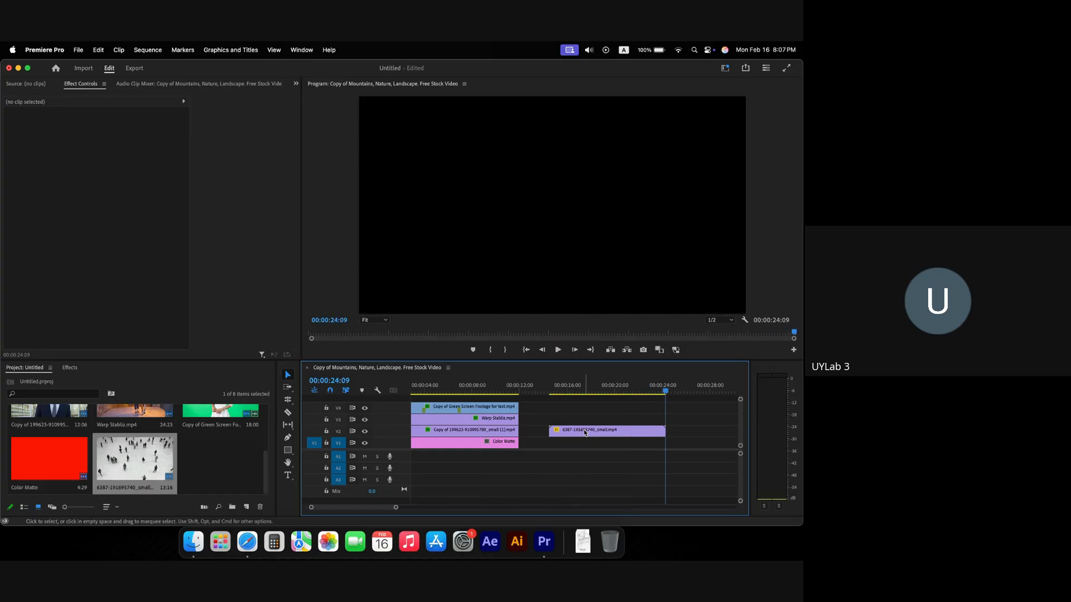
pyautogui.press('space')
pyautogui.press('space')
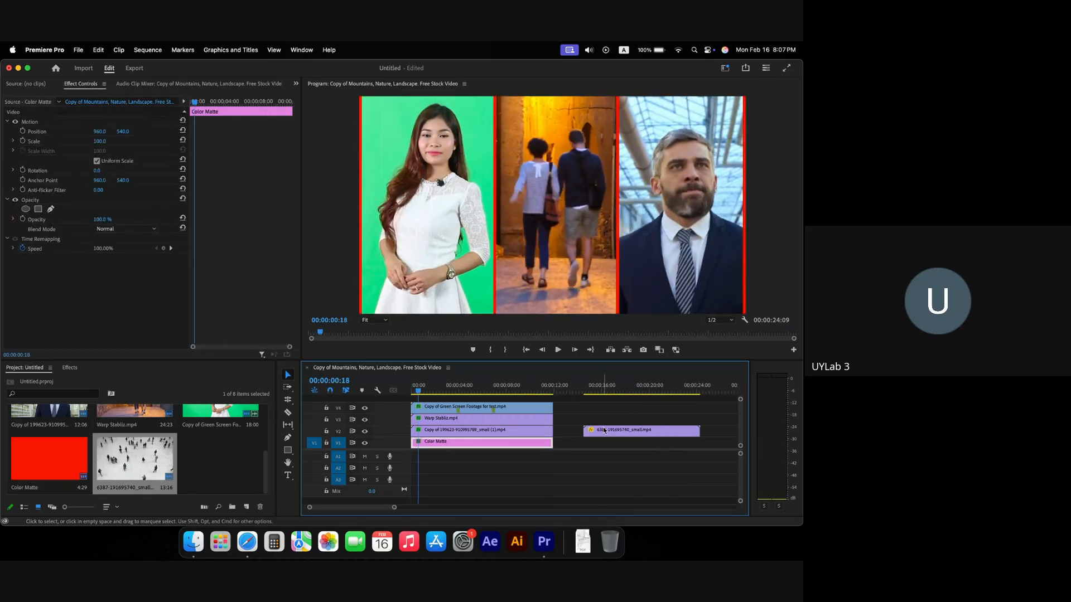
pyautogui.click(592, 392)
pyautogui.click(613, 431)
pyautogui.press('space')
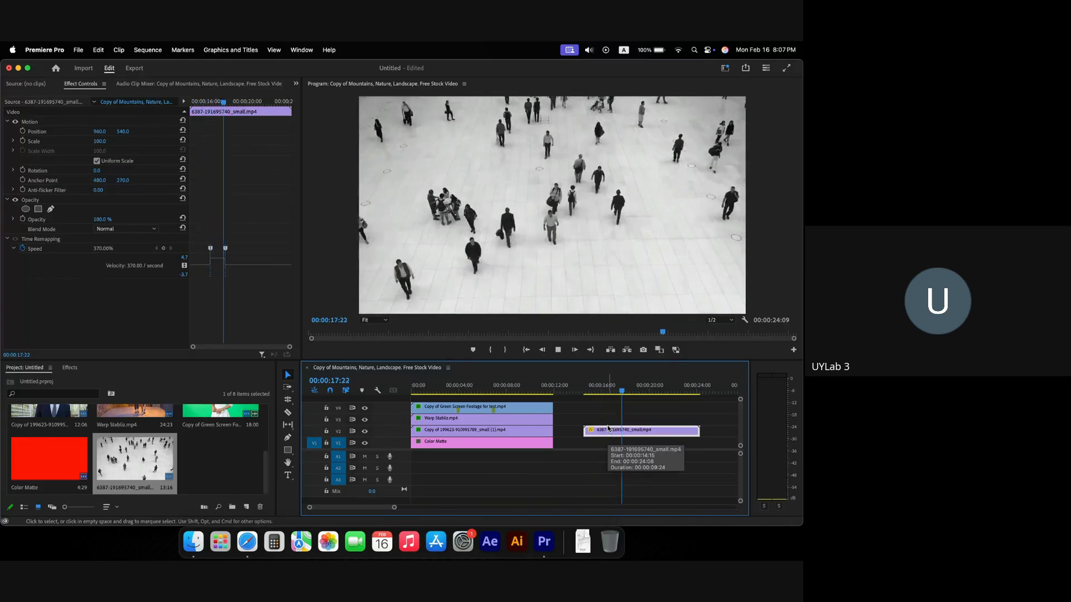
# Step: Nudge the fast section's end keyframe slightly later and move the playhead to 00:00:19:17
pyautogui.press('space')
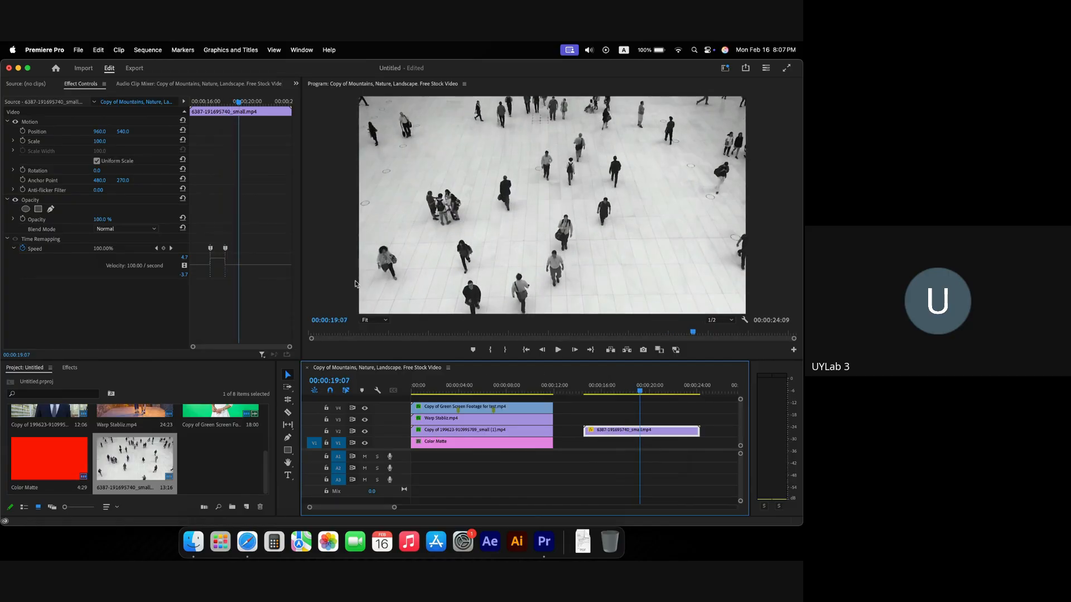
pyautogui.click(219, 262)
pyautogui.moveTo(219, 258); pyautogui.dragTo(219, 260)
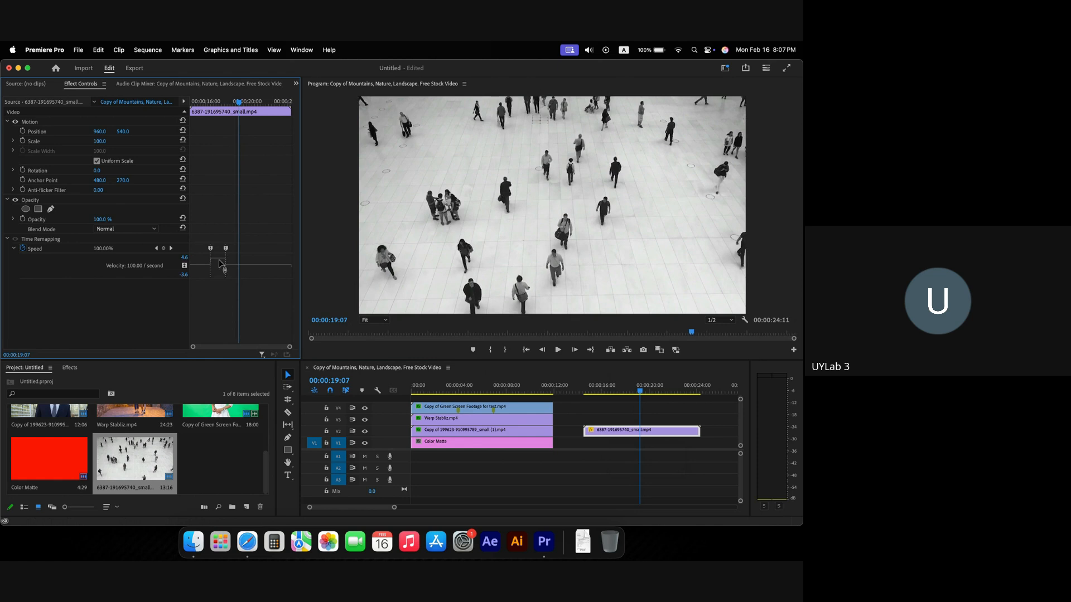
pyautogui.moveTo(239, 106); pyautogui.dragTo(241, 106)
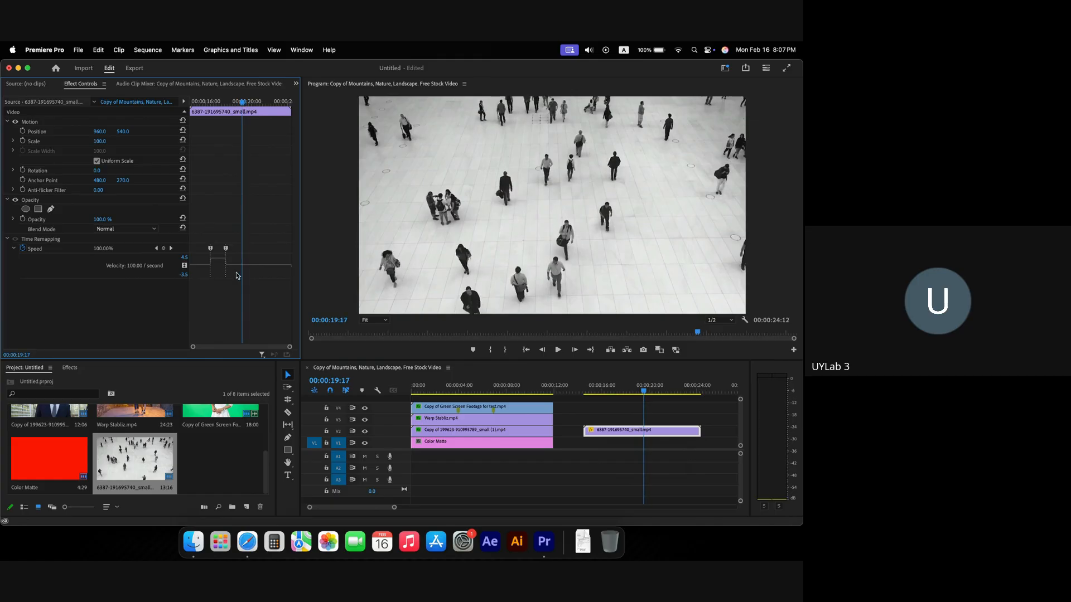
# Step: Add a third speed keyframe at 00:00:19:17, drop the following speed to 58%, and review playback
pyautogui.click(164, 248)
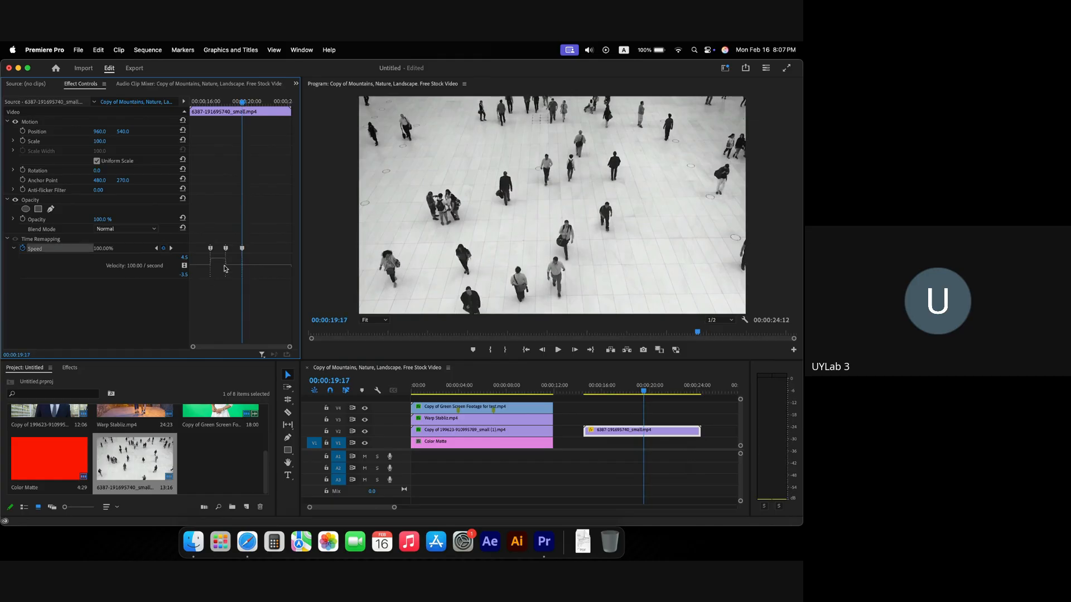
pyautogui.moveTo(235, 268)
pyautogui.mouseDown()
pyautogui.moveTo(237, 284)
pyautogui.moveTo(235, 273)
pyautogui.mouseUp()
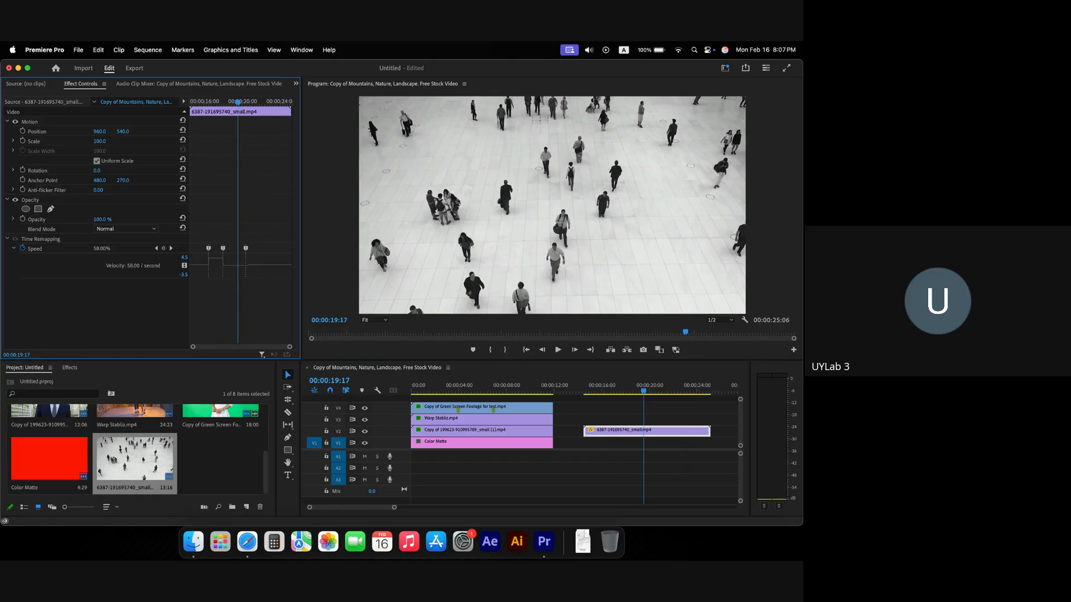
pyautogui.click(587, 392)
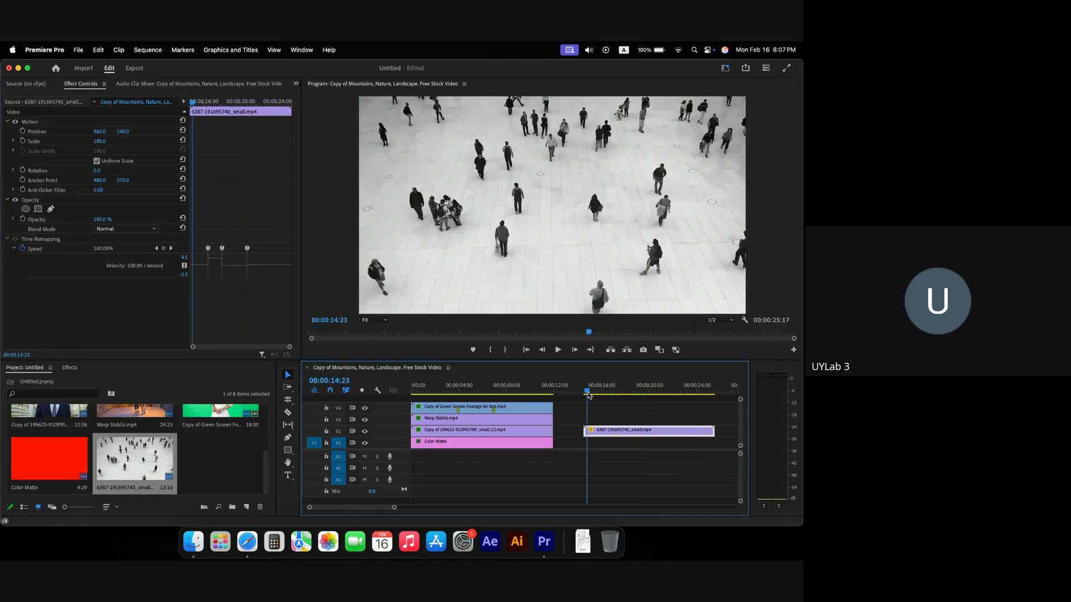
pyautogui.press('space')
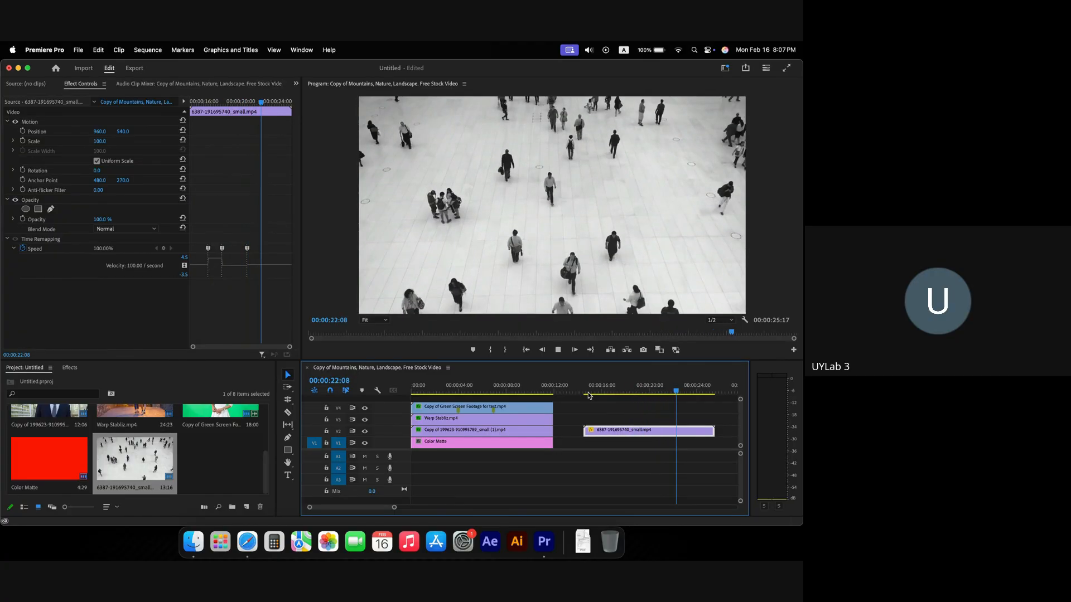
pyautogui.press('space')
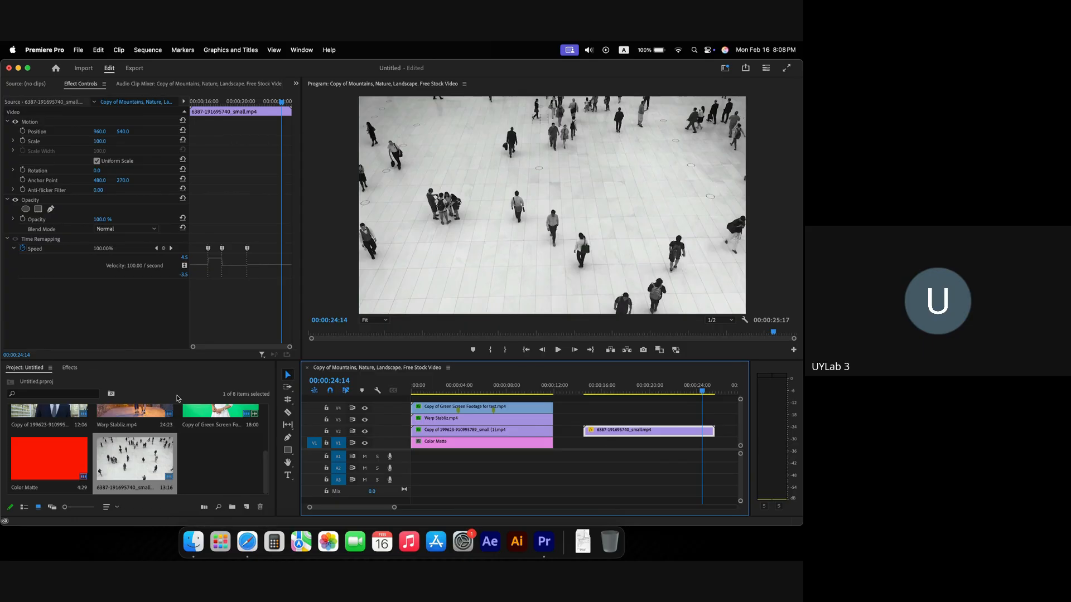
# Step: Add the Info panel from the Window menu to view the crowd clip's frame rate, size and duration
pyautogui.click(69, 369)
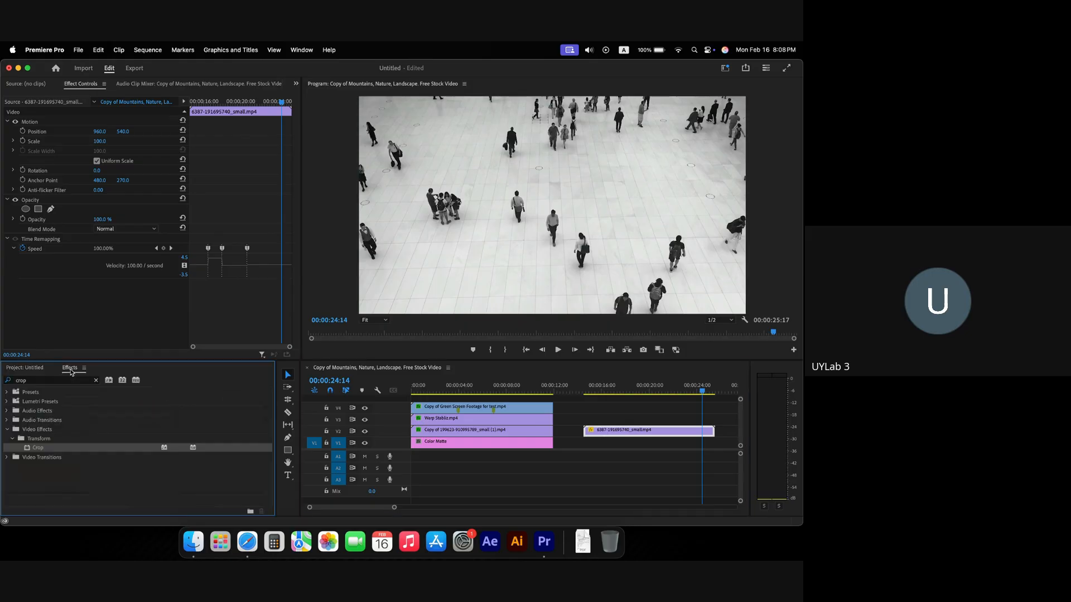
pyautogui.click(31, 368)
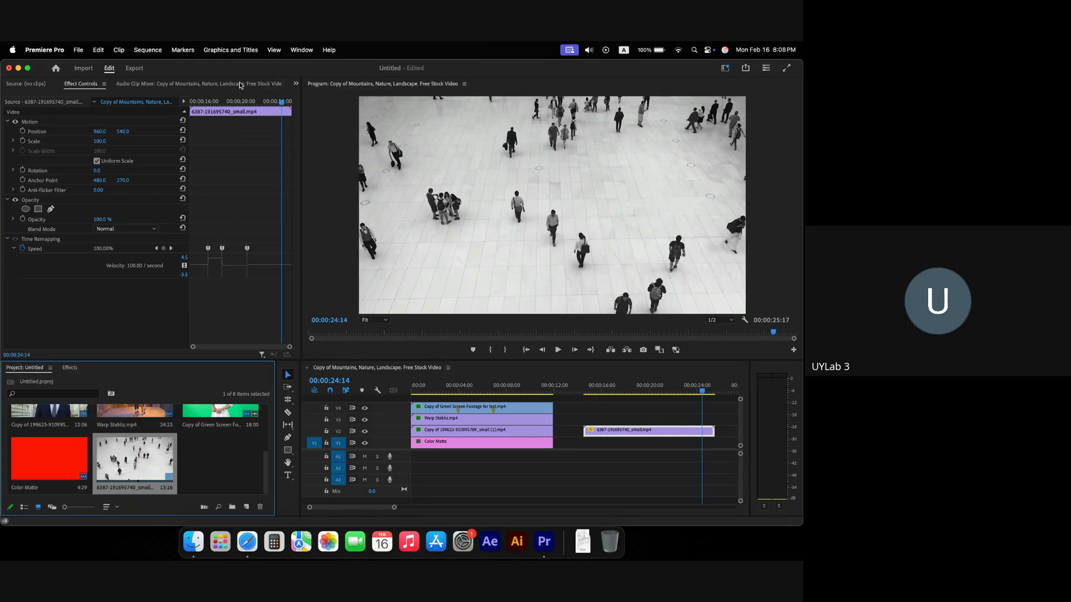
pyautogui.click(303, 50)
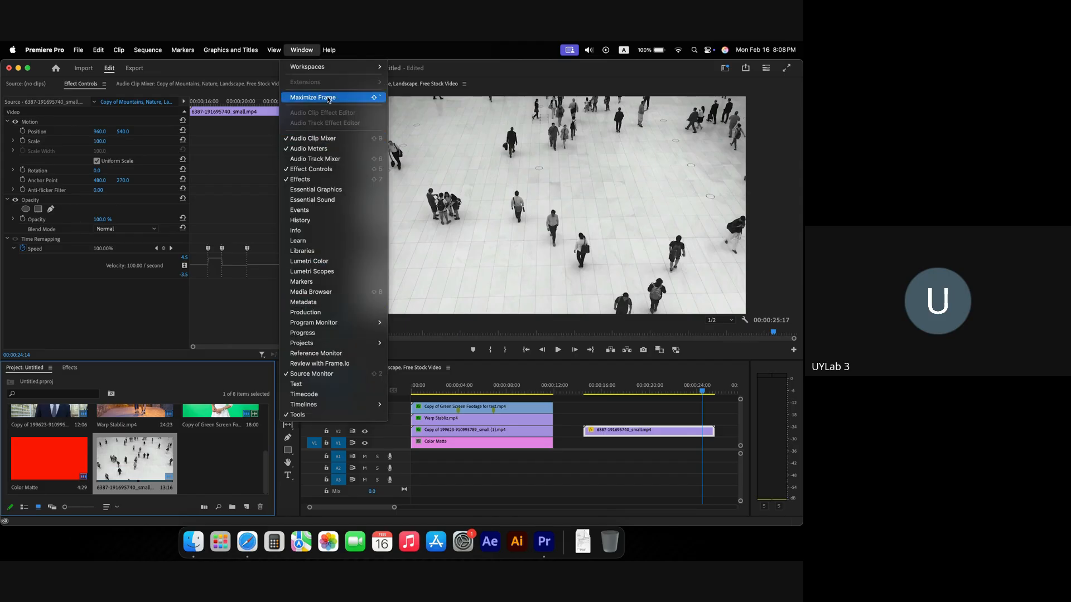
pyautogui.click(326, 228)
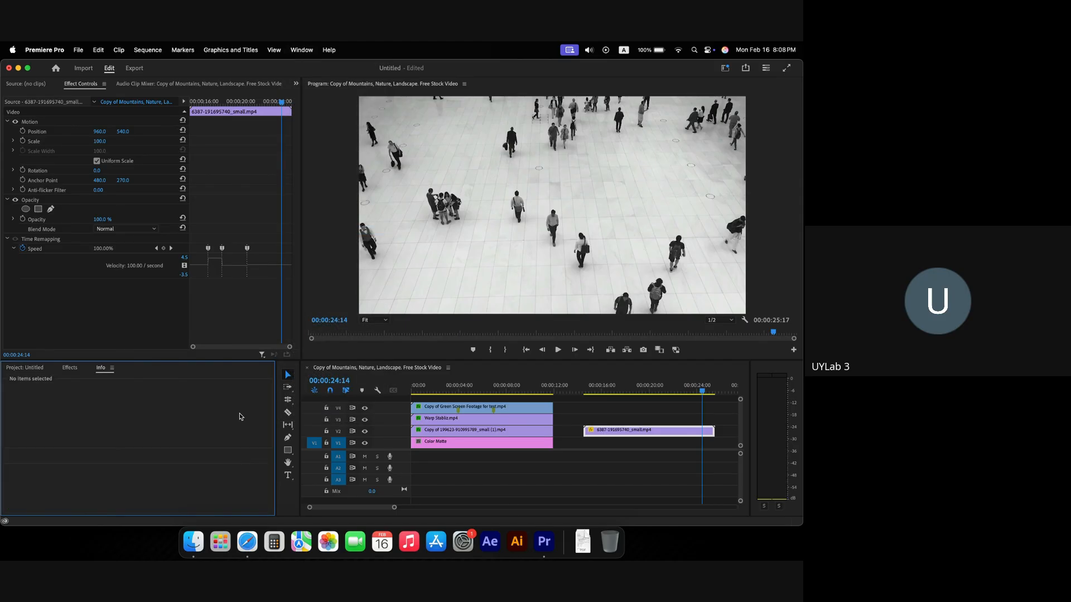
pyautogui.click(37, 373)
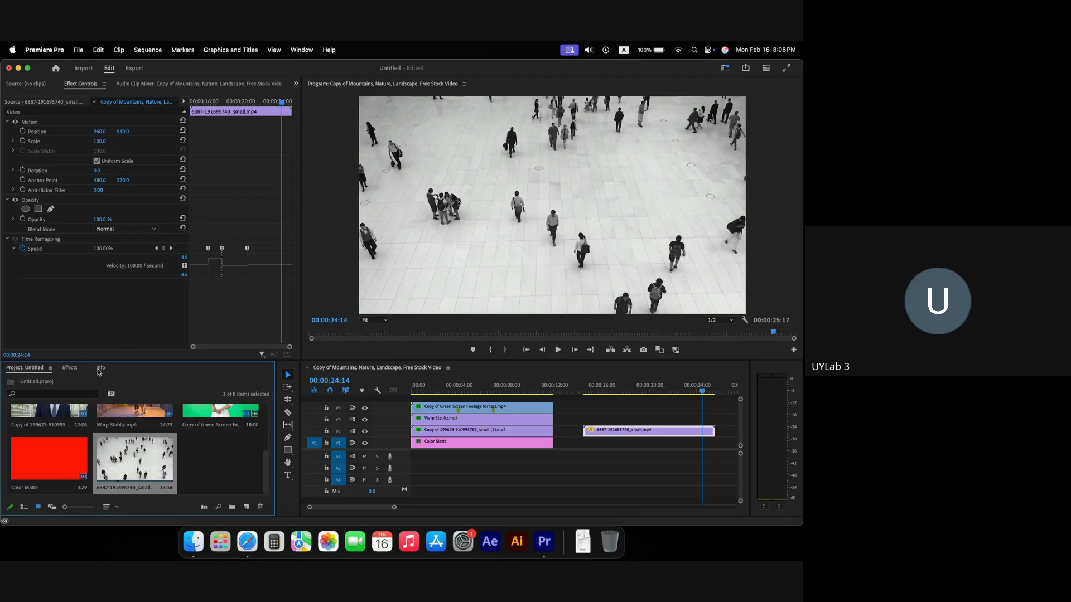
pyautogui.click(100, 368)
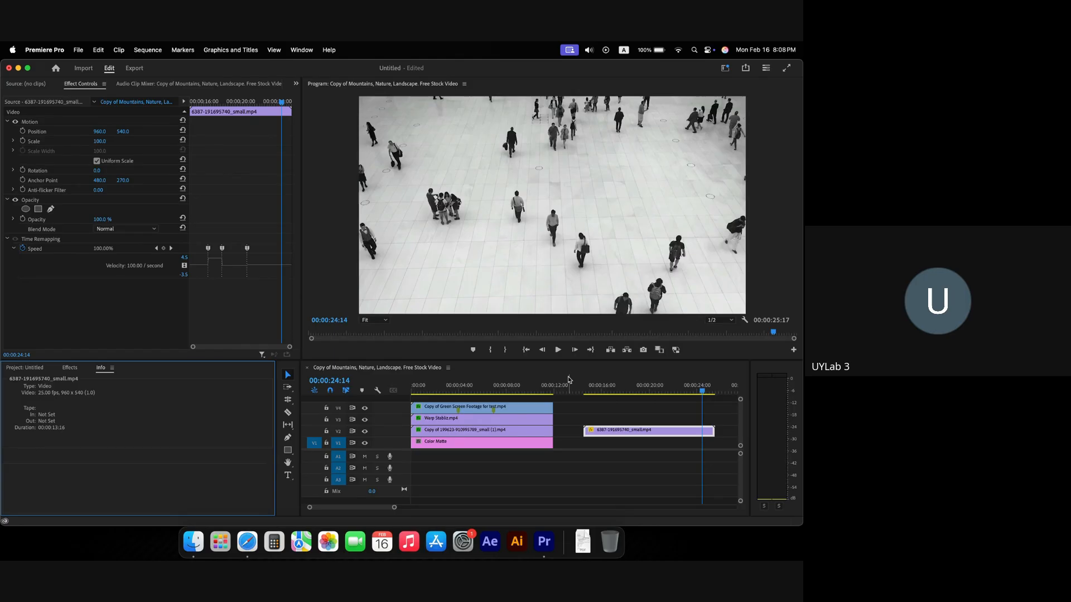
# Step: Play and scrub through the speed-ramped crowd clip from about 15 seconds, then switch to Safari
pyautogui.click(592, 389)
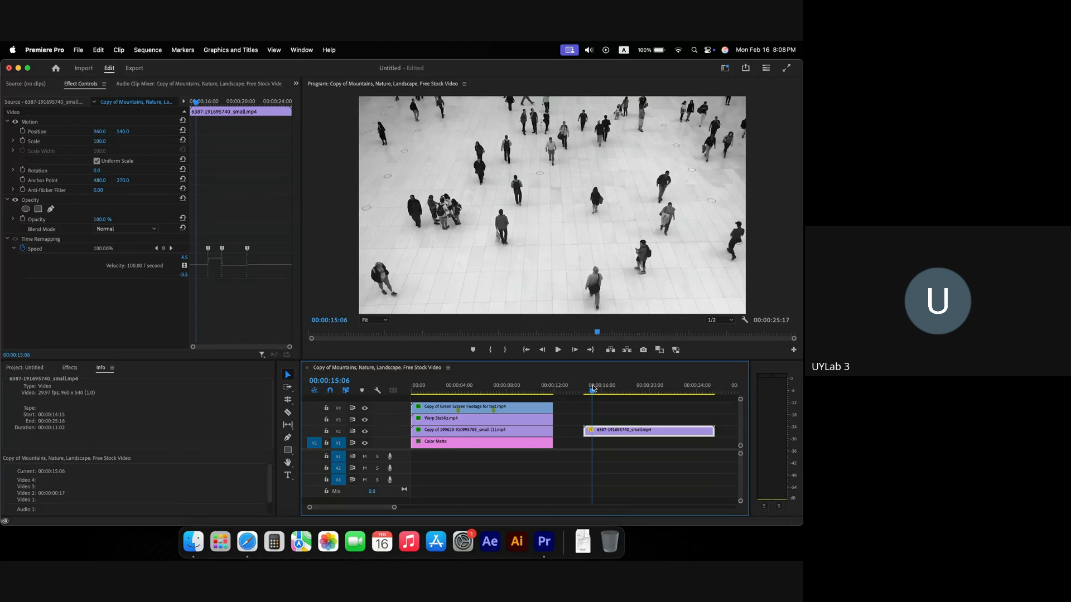
pyautogui.press('space')
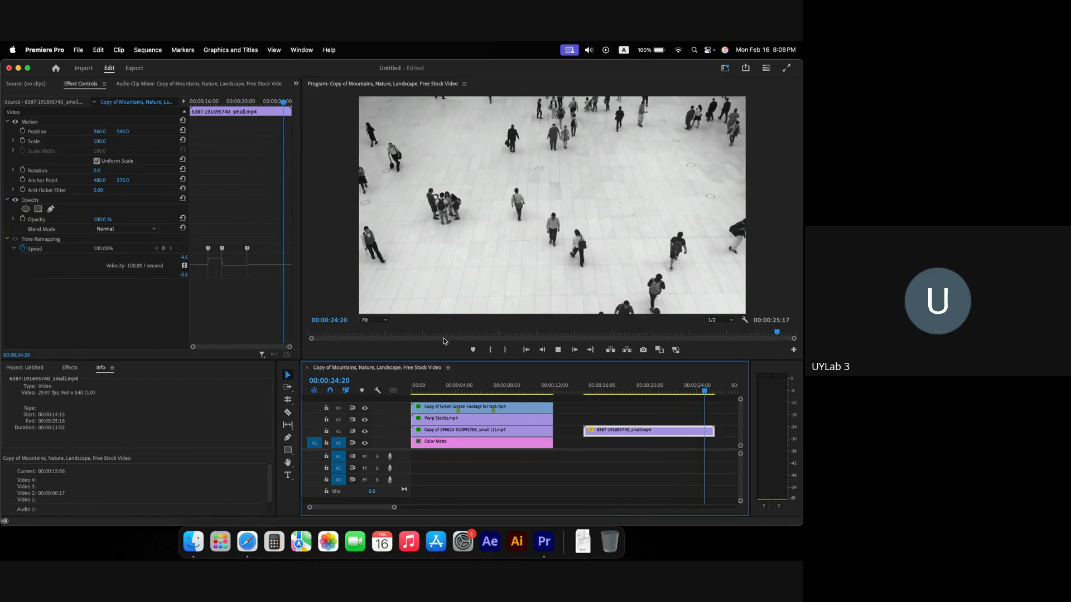
pyautogui.click(203, 102)
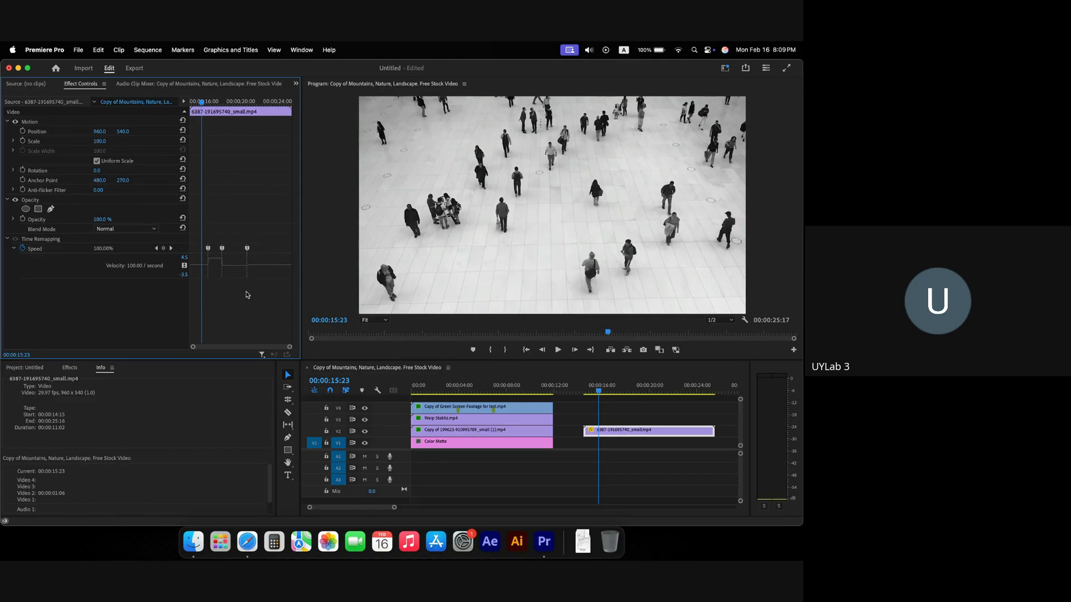
pyautogui.click(603, 392)
pyautogui.moveTo(603, 392)
pyautogui.mouseDown()
pyautogui.moveTo(641, 393)
pyautogui.moveTo(602, 392)
pyautogui.moveTo(624, 392)
pyautogui.mouseUp()
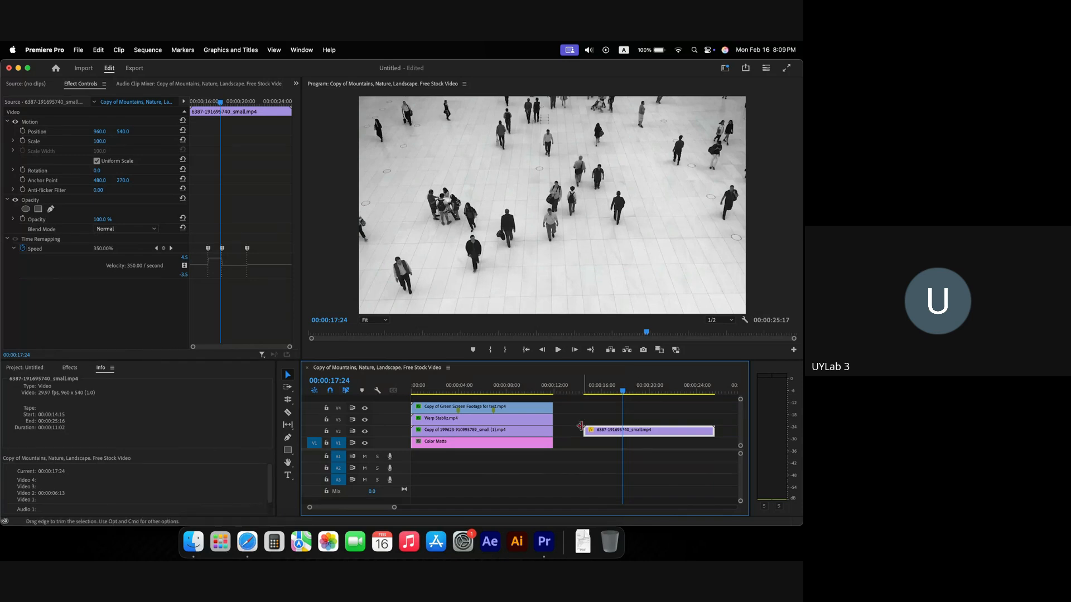
pyautogui.moveTo(580, 392); pyautogui.dragTo(603, 392)
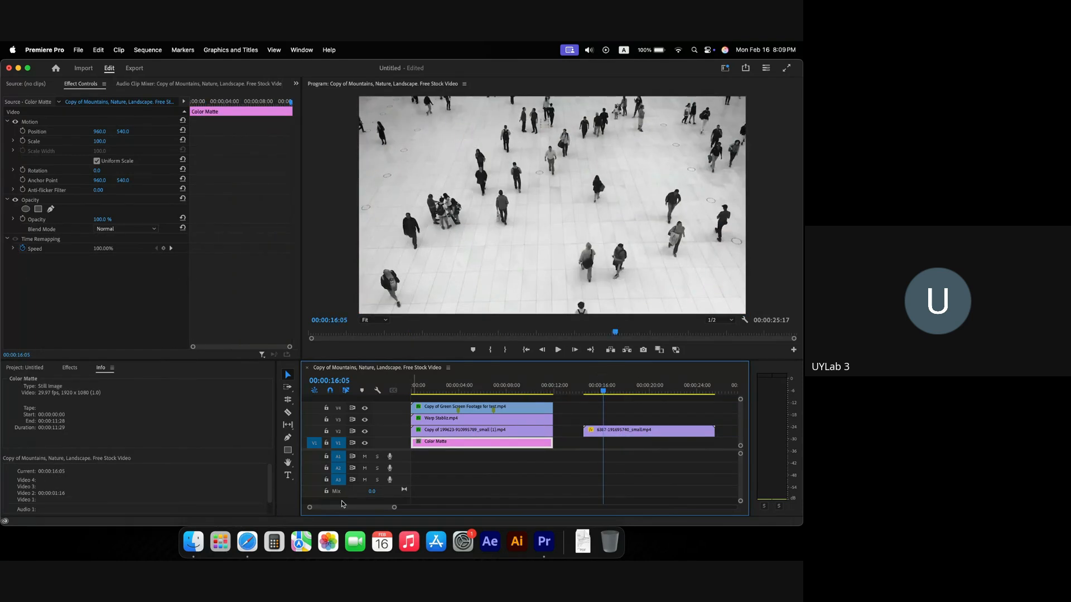
pyautogui.click(258, 544)
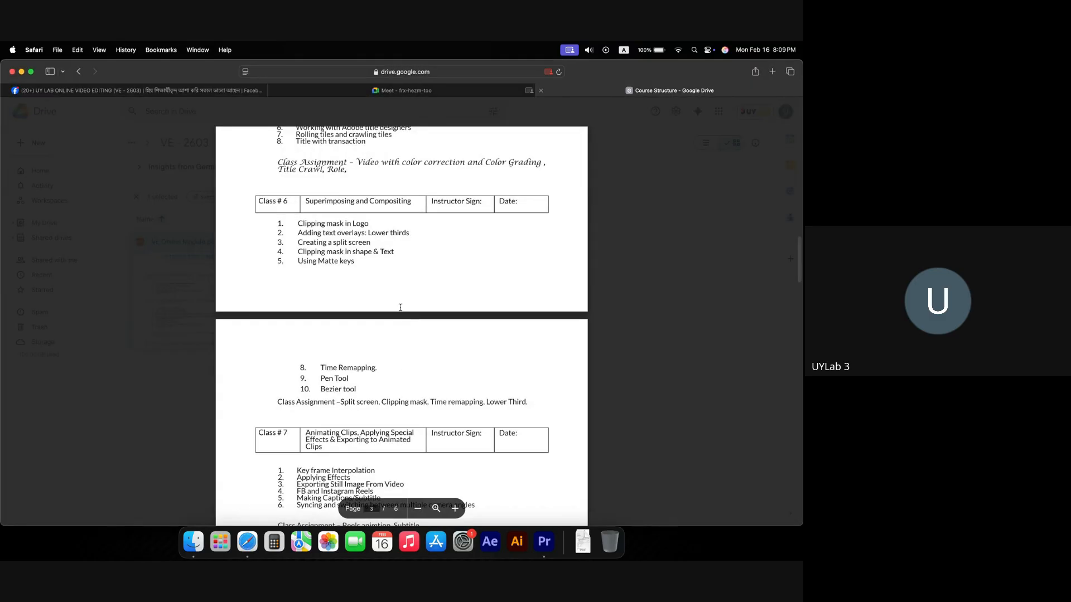
# Step: Highlight the 'Pen Tool' topic in the Course Structure document and go back to Premiere Pro
pyautogui.moveTo(321, 379); pyautogui.dragTo(354, 384)
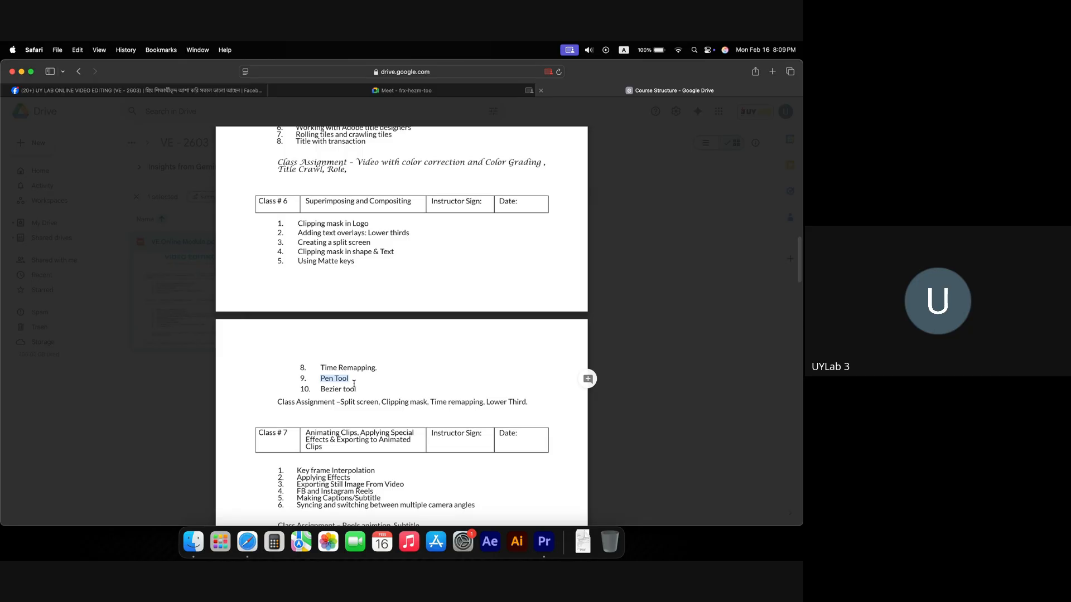
pyautogui.click(543, 541)
pyautogui.hscroll(5, 524, 410)
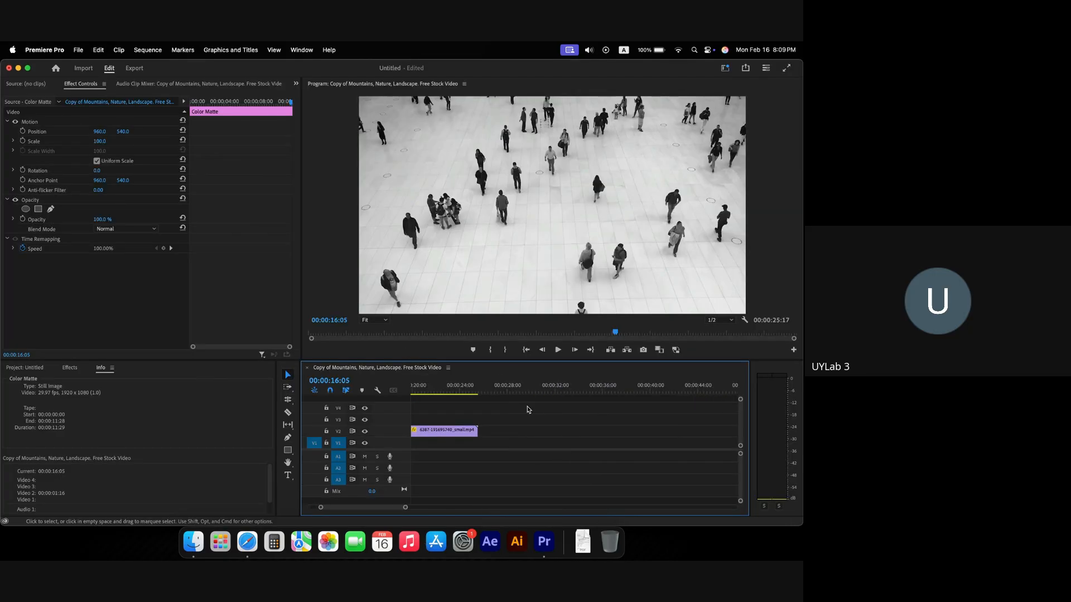
# Step: At 00:00:28:13, draw an eight-point grey polygon with the Pen tool in the Program monitor
pyautogui.click(500, 390)
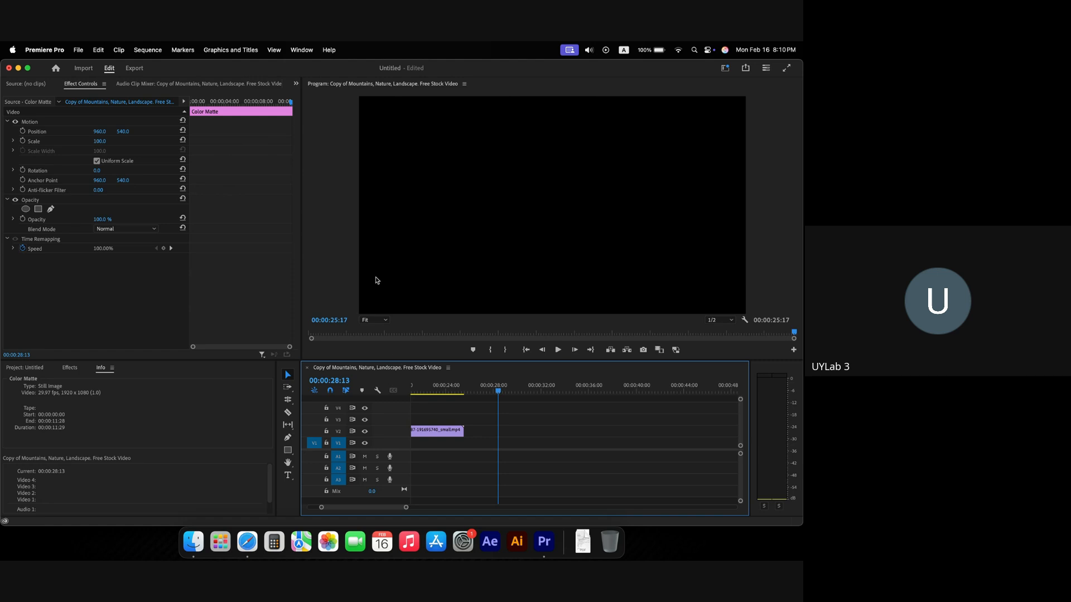
pyautogui.click(288, 439)
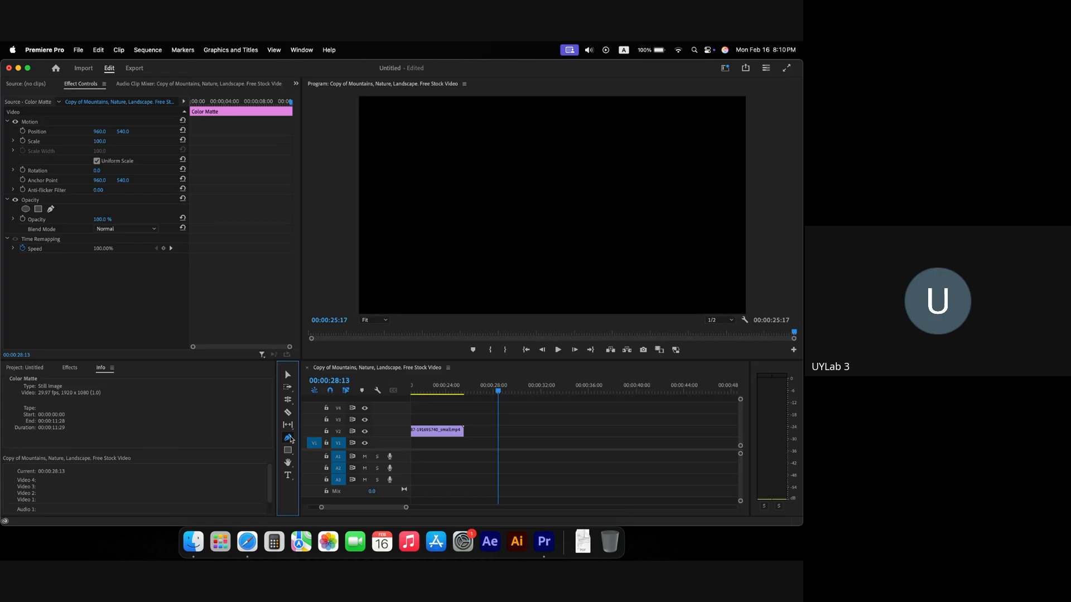
pyautogui.click(433, 240)
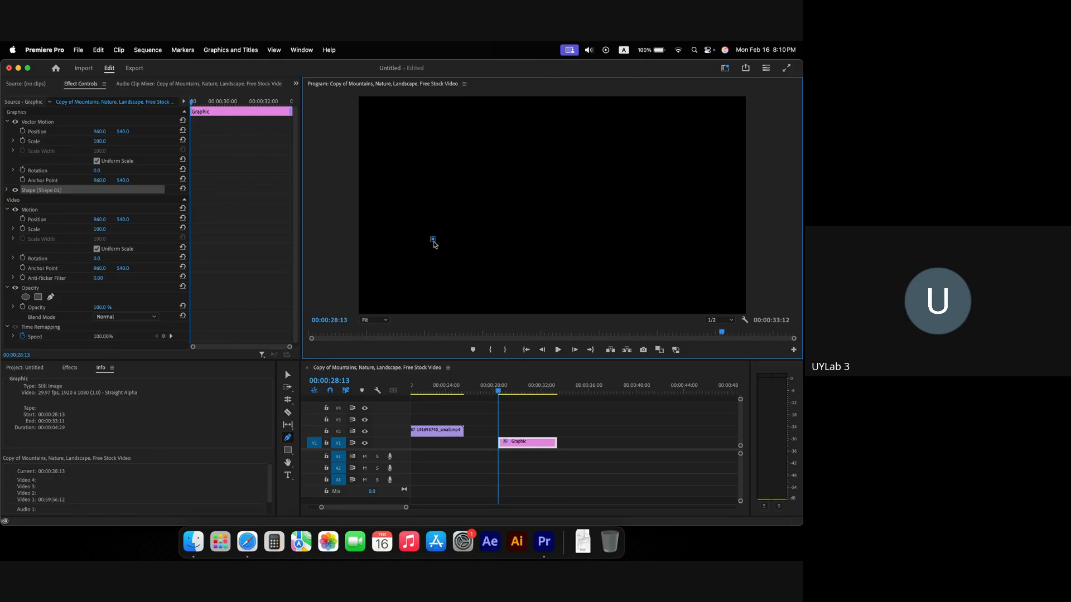
pyautogui.click(477, 179)
pyautogui.click(557, 144)
pyautogui.click(656, 163)
pyautogui.click(653, 243)
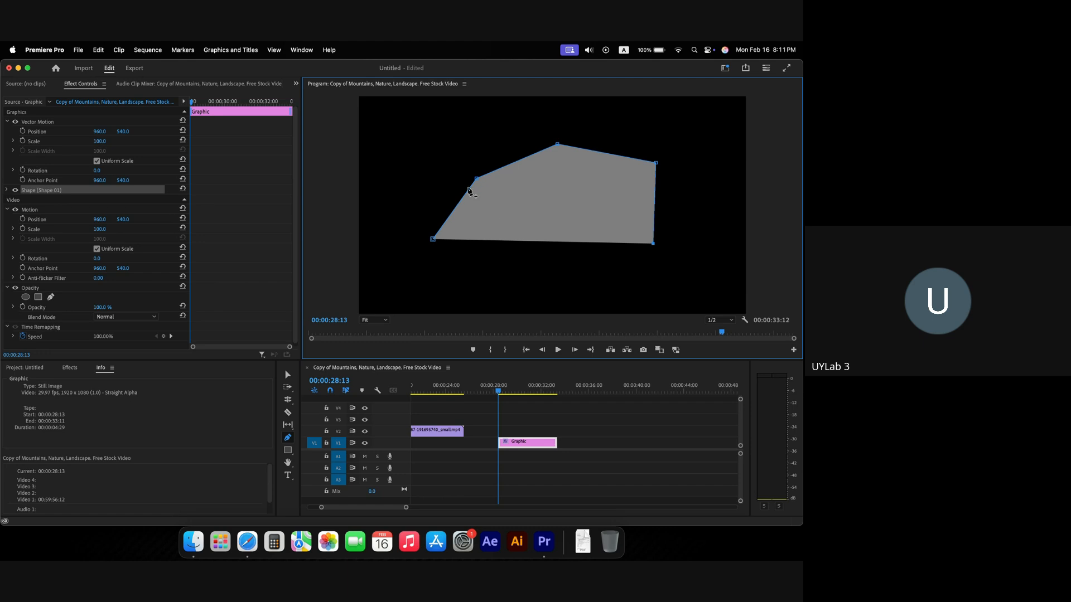
pyautogui.click(635, 279)
pyautogui.click(504, 307)
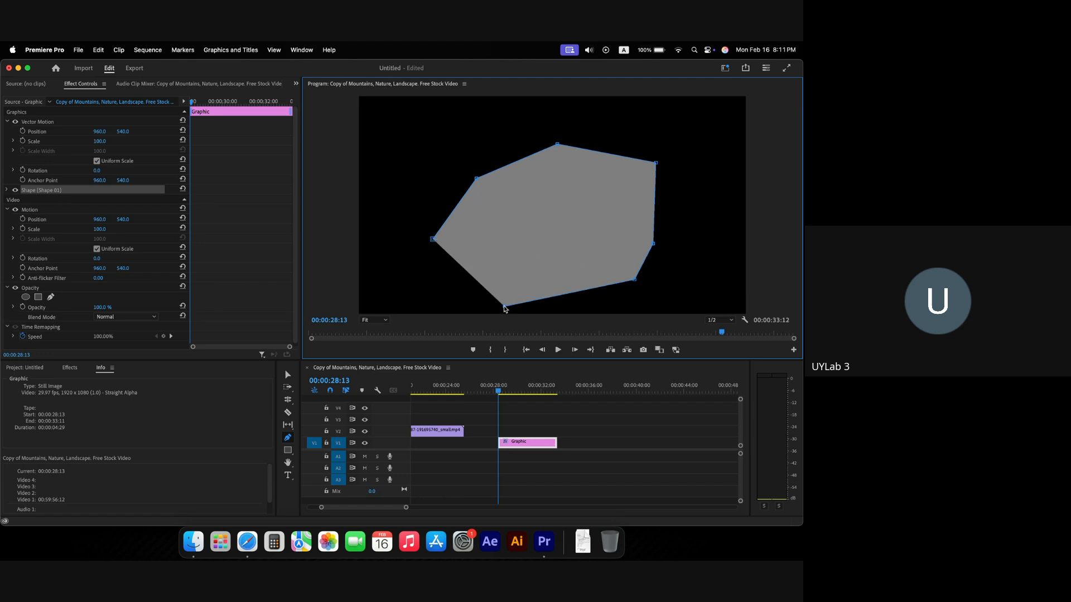
pyautogui.click(413, 290)
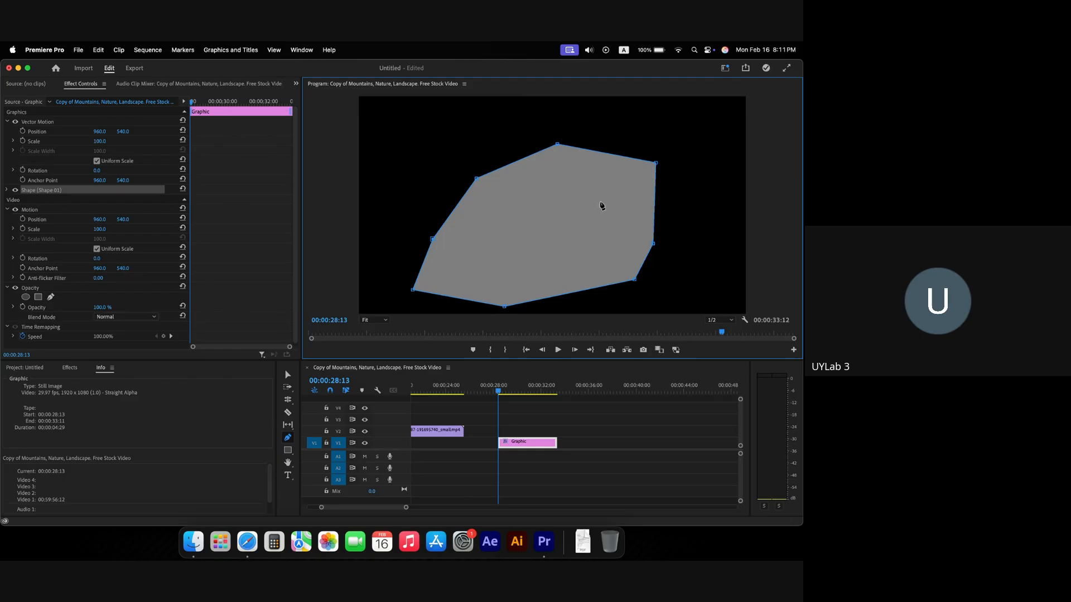
# Step: Delete the first polygon Graphic clip from V1
pyautogui.press('Left')
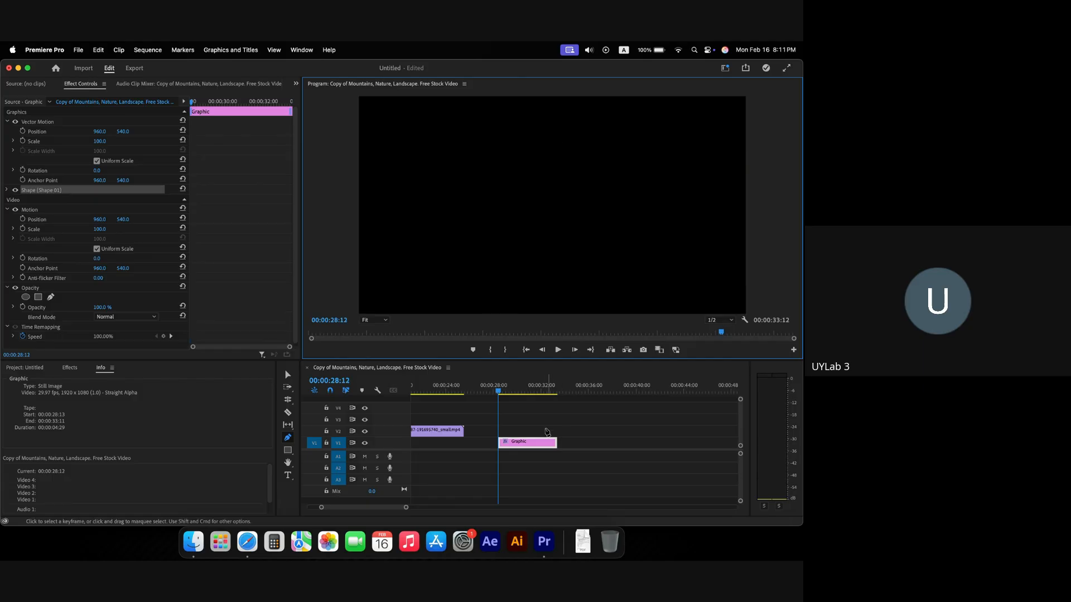
pyautogui.click(533, 444)
pyautogui.press('Delete')
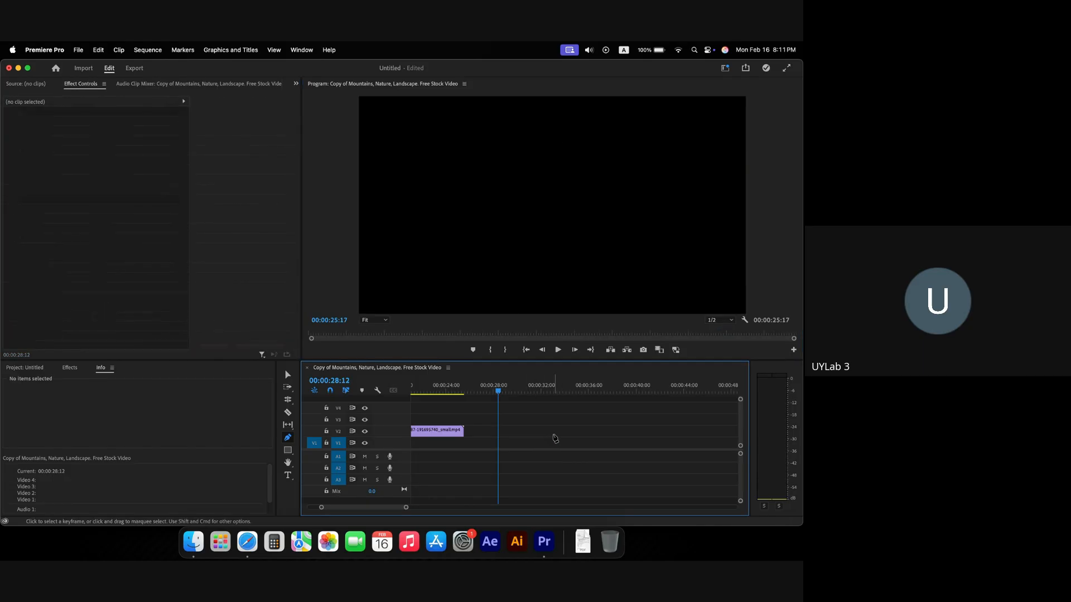
# Step: Redraw a closed nine-point polygon with the Pen tool in the Program monitor
pyautogui.click(398, 259)
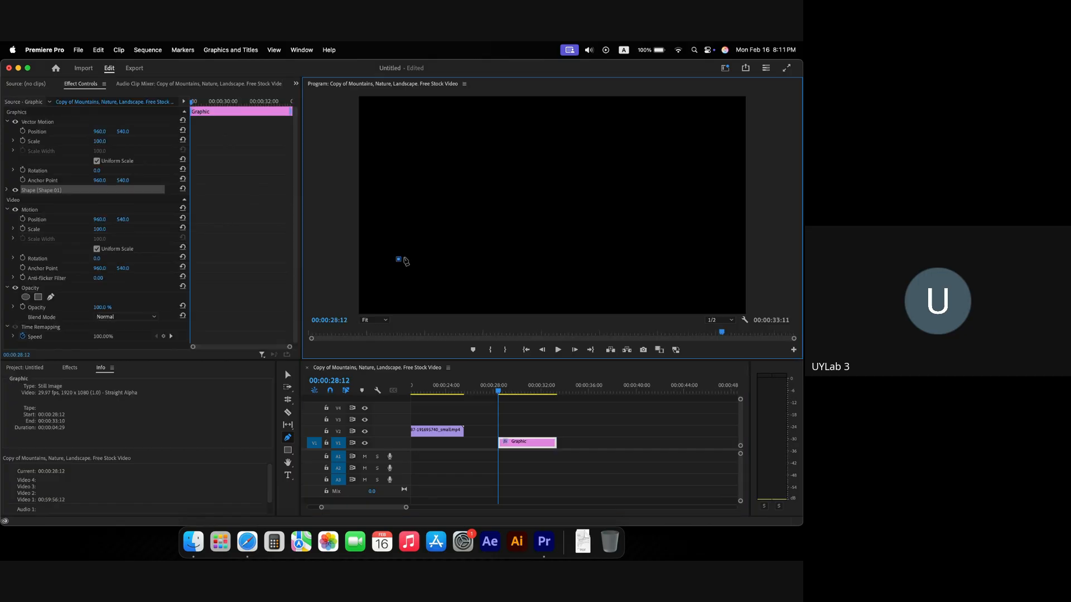
pyautogui.click(461, 181)
pyautogui.click(573, 153)
pyautogui.click(643, 199)
pyautogui.click(667, 237)
pyautogui.click(637, 266)
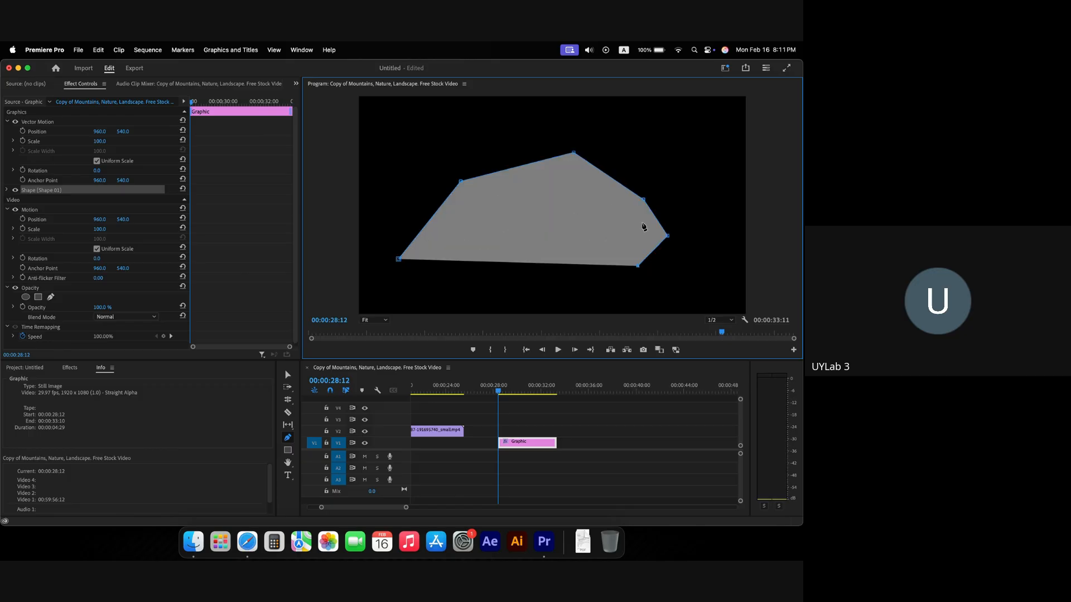
pyautogui.click(573, 310)
pyautogui.click(485, 292)
pyautogui.click(424, 296)
pyautogui.click(399, 260)
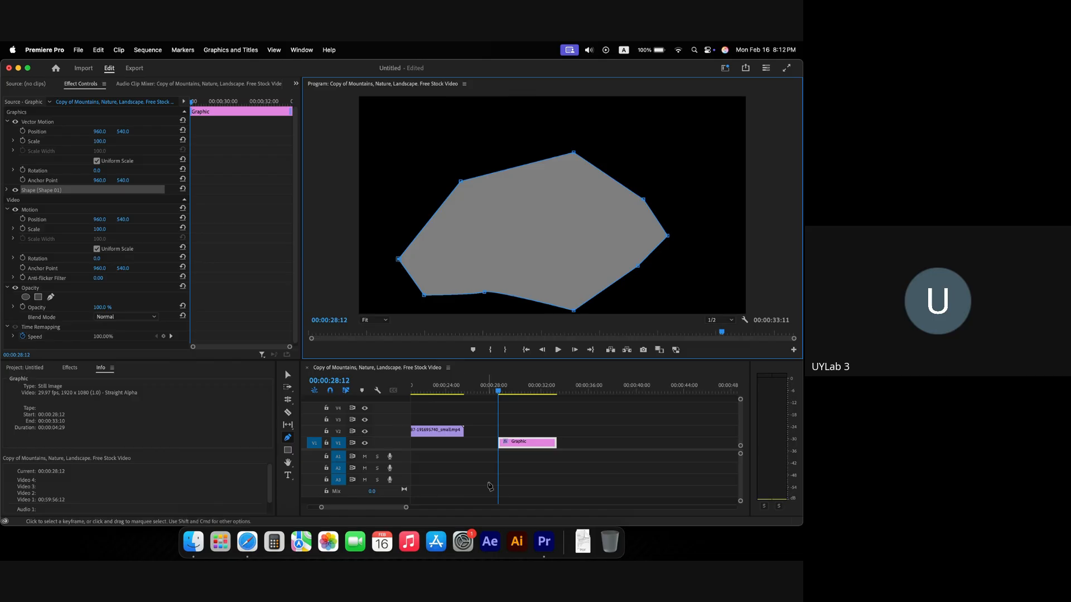
# Step: Delete the redrawn polygon and place a single first point for a new shape
pyautogui.click(506, 444)
pyautogui.press('Delete')
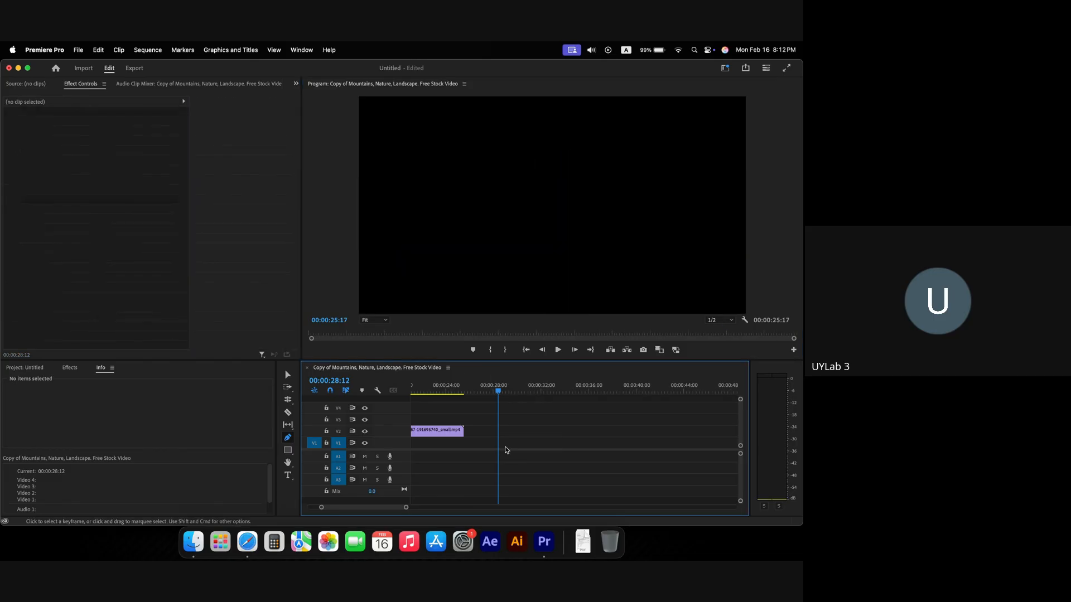
pyautogui.click(434, 243)
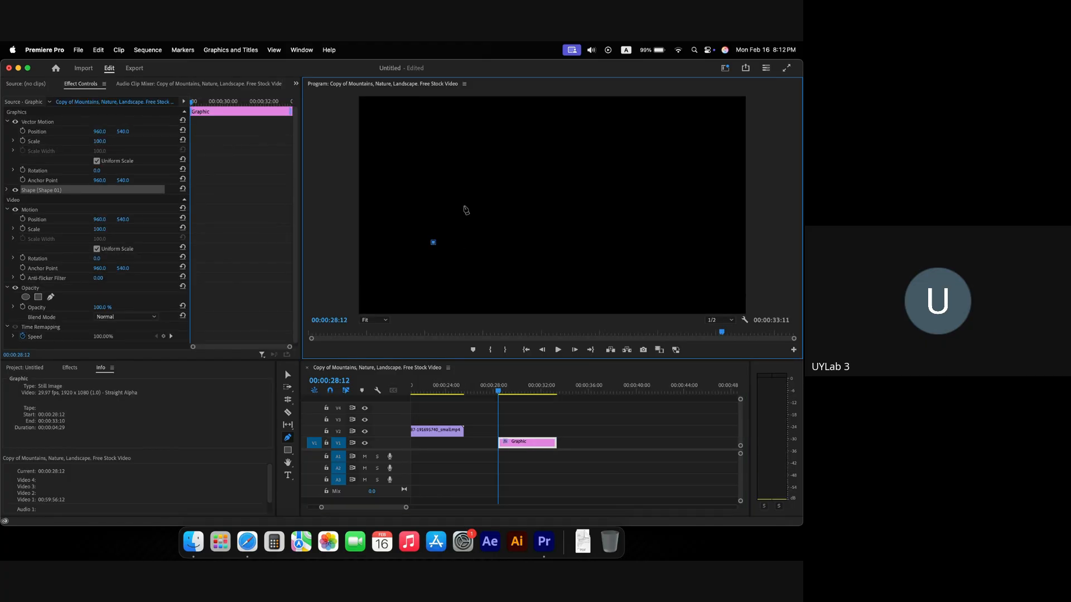
# Step: Draw a closed curved outline with Bezier points, forming two humps along the top
pyautogui.click(471, 185)
pyautogui.moveTo(471, 186); pyautogui.dragTo(523, 183)
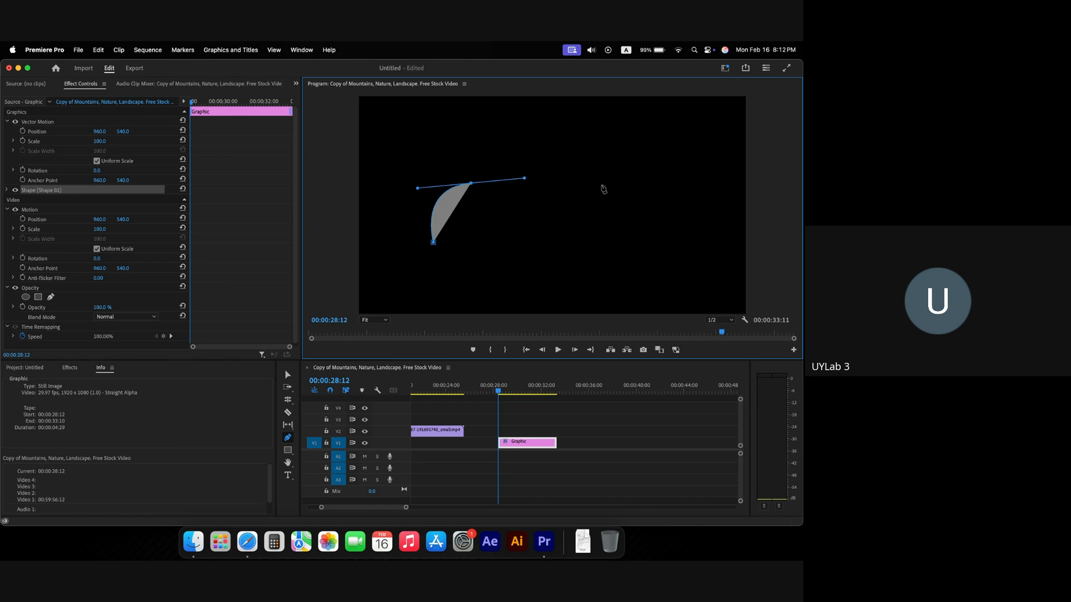
pyautogui.moveTo(604, 185); pyautogui.dragTo(629, 121)
pyautogui.click(717, 184)
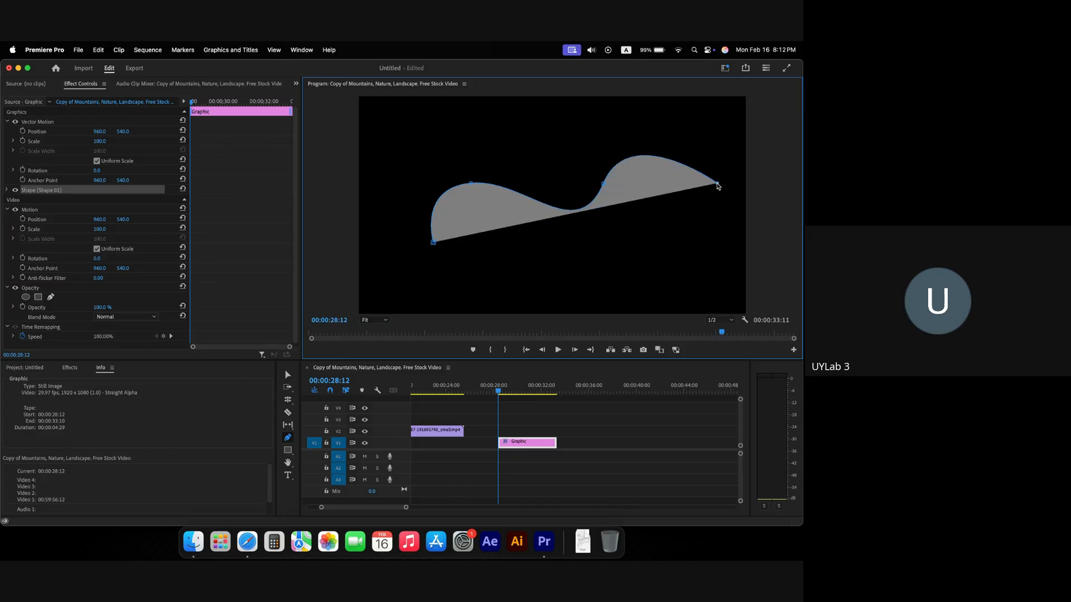
pyautogui.moveTo(718, 186); pyautogui.dragTo(718, 228)
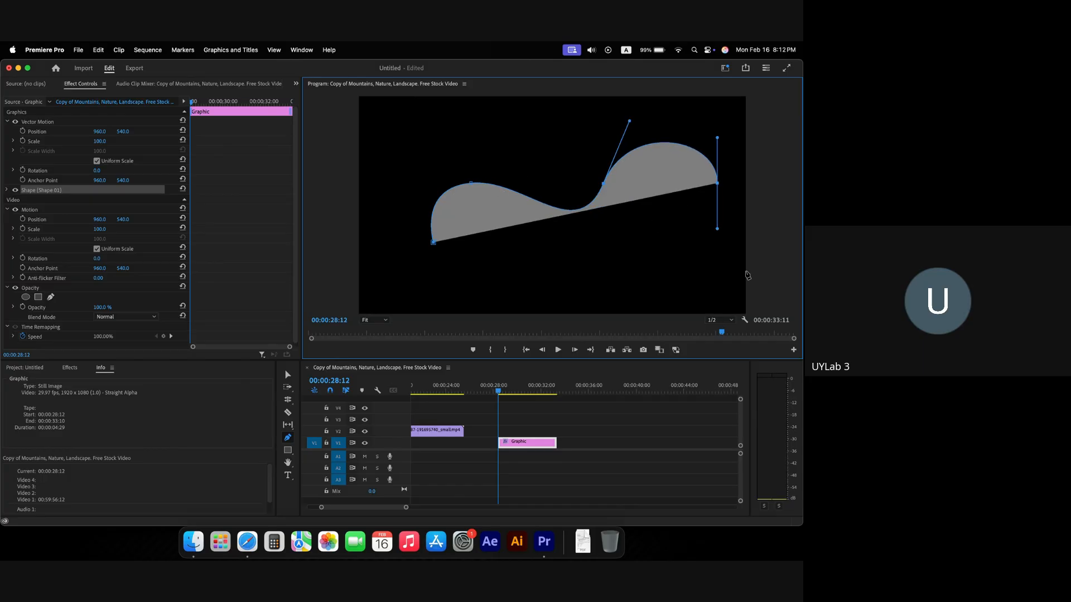
pyautogui.moveTo(617, 279); pyautogui.dragTo(568, 281)
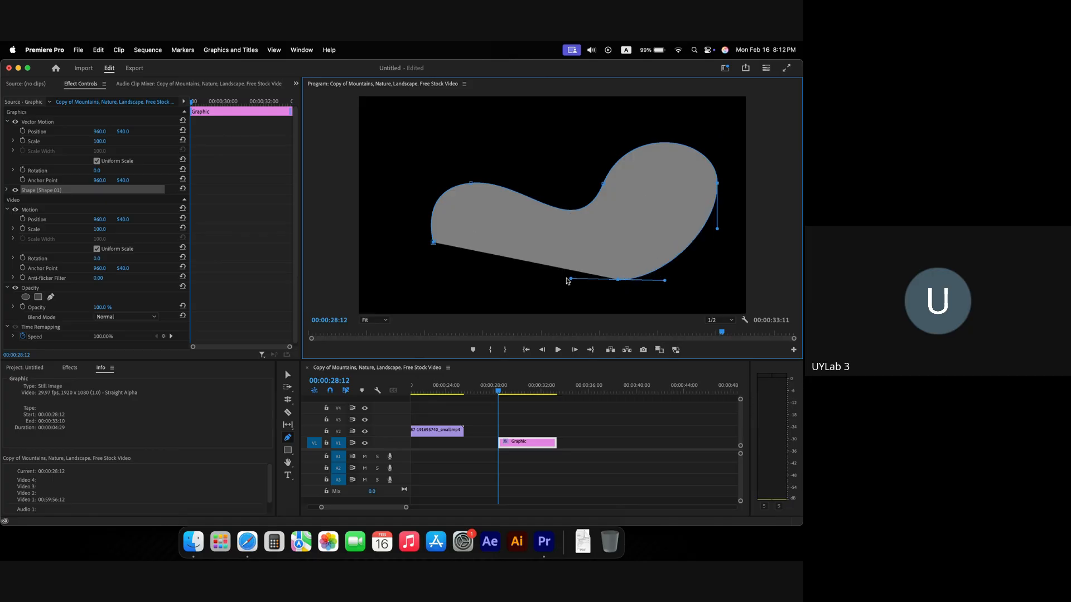
pyautogui.click(464, 273)
pyautogui.click(434, 237)
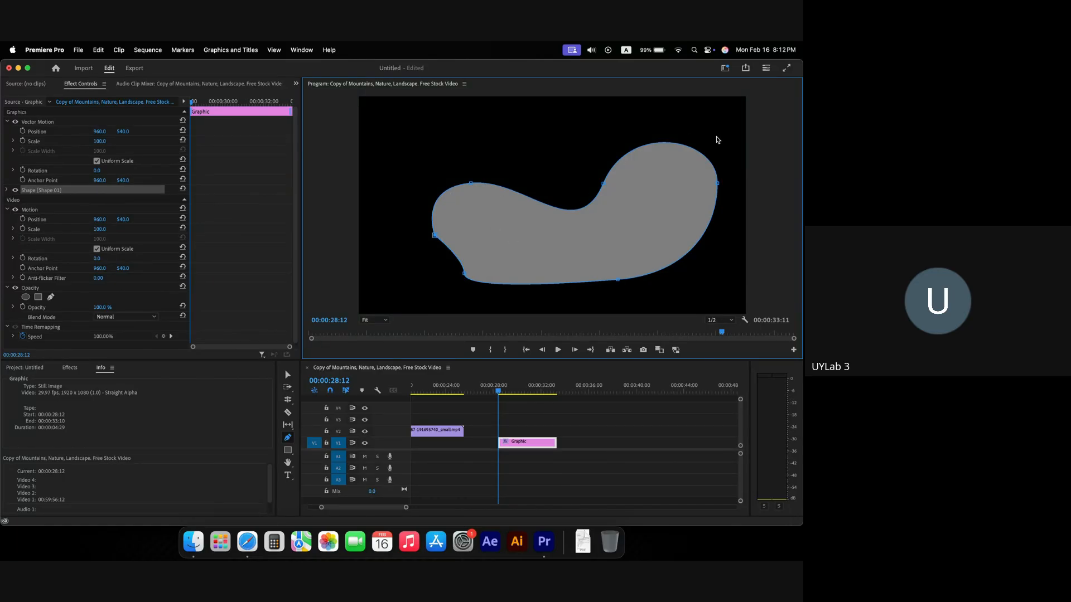
# Step: Drag the shape's anchors outward to widen and round the bean-like curve
pyautogui.click(602, 185)
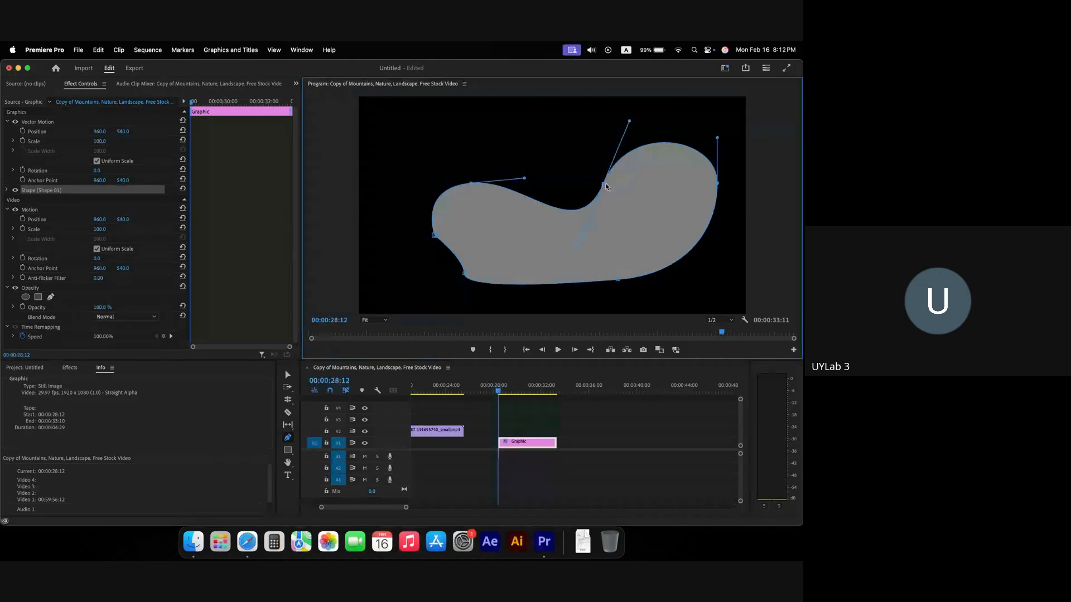
pyautogui.moveTo(606, 187); pyautogui.dragTo(631, 153)
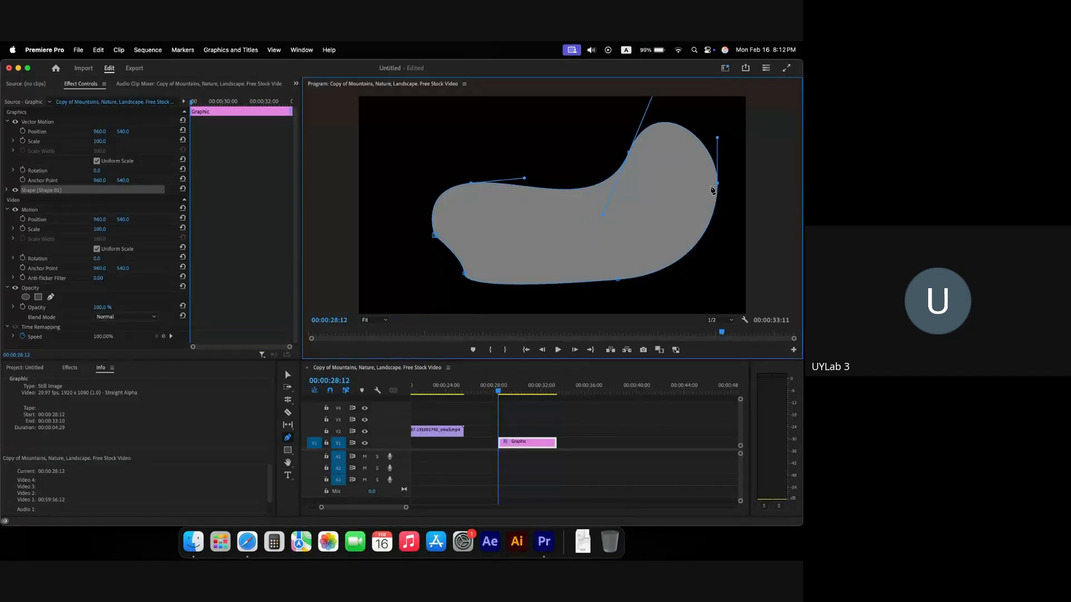
pyautogui.moveTo(714, 188); pyautogui.dragTo(724, 181)
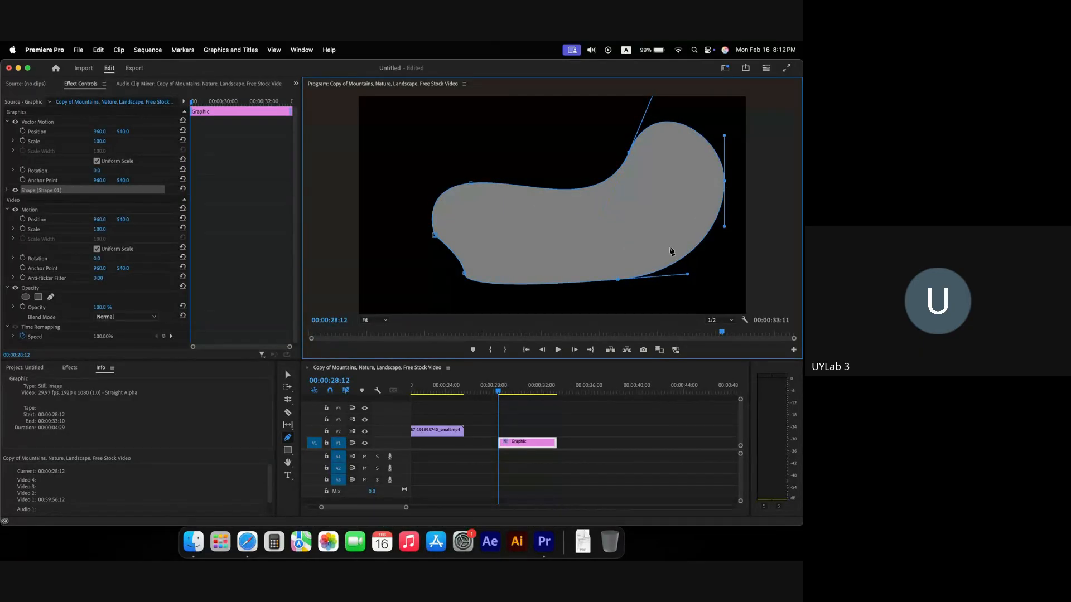
pyautogui.moveTo(620, 281); pyautogui.dragTo(600, 288)
pyautogui.moveTo(465, 289)
pyautogui.mouseDown()
pyautogui.moveTo(485, 287)
pyautogui.moveTo(458, 279)
pyautogui.moveTo(462, 290)
pyautogui.mouseUp()
pyautogui.moveTo(435, 236); pyautogui.dragTo(421, 234)
pyautogui.moveTo(471, 186); pyautogui.dragTo(461, 161)
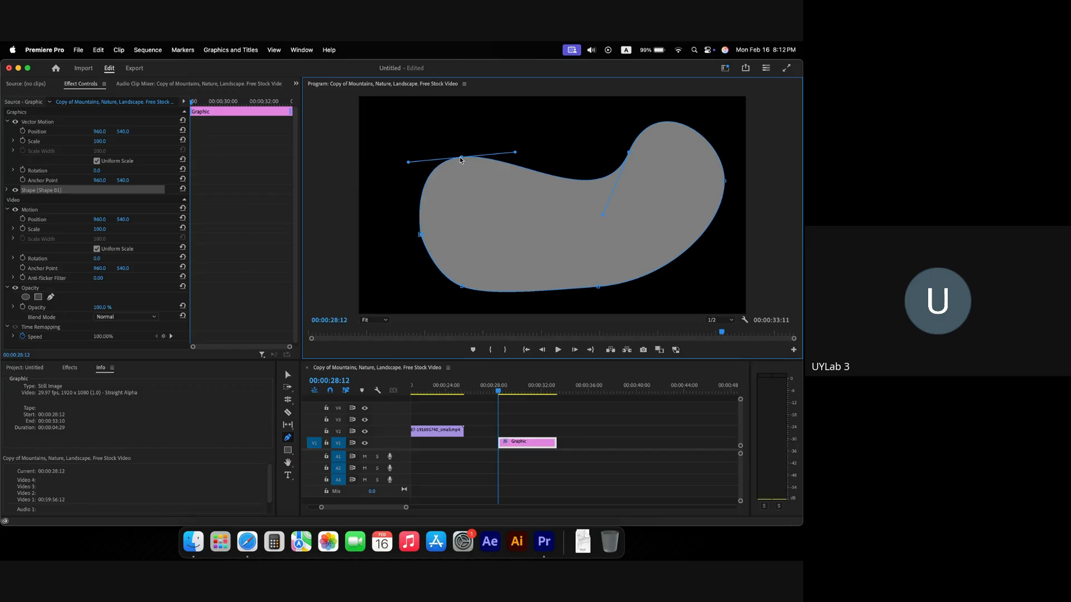
pyautogui.click(630, 153)
pyautogui.click(598, 288)
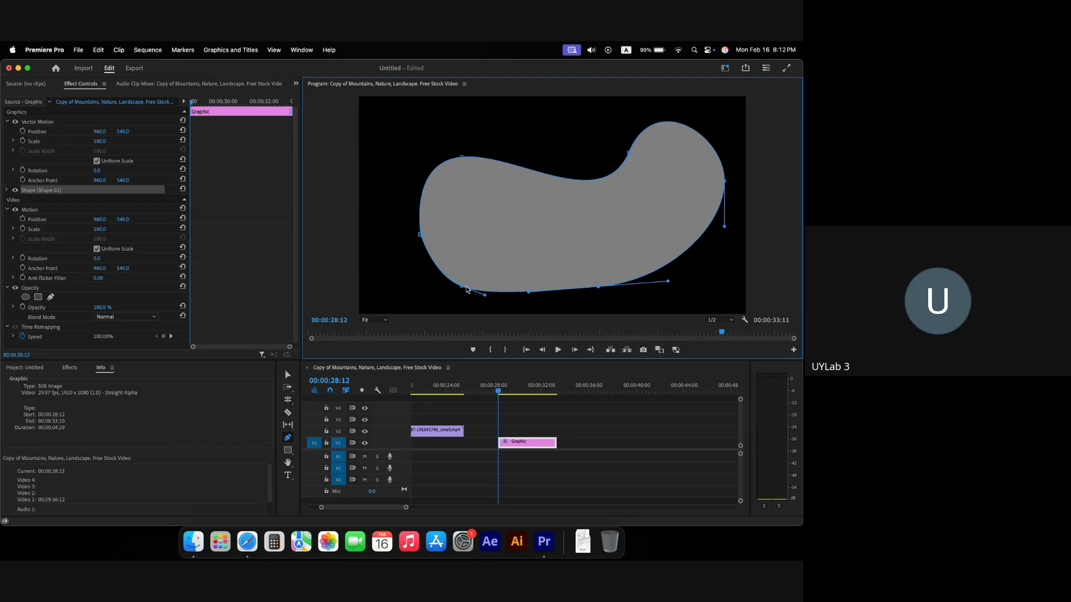
pyautogui.moveTo(462, 287)
pyautogui.mouseDown()
pyautogui.moveTo(411, 301)
pyautogui.moveTo(467, 286)
pyautogui.mouseUp()
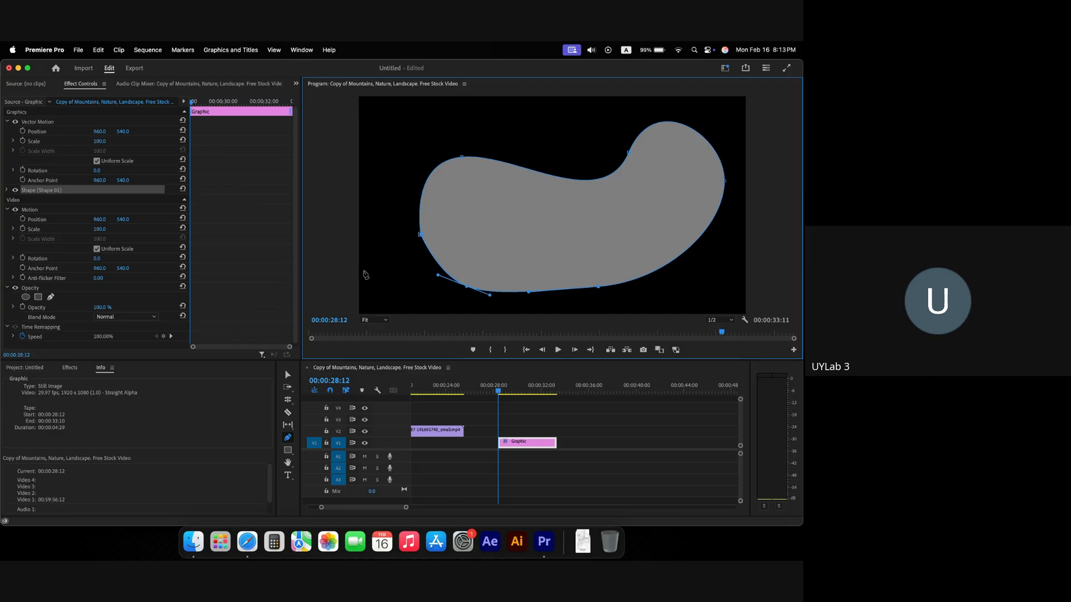
# Step: Add anchors on the top edge and lower-right curve and adjust them to refine the outline
pyautogui.click(530, 171)
pyautogui.moveTo(530, 173); pyautogui.dragTo(504, 167)
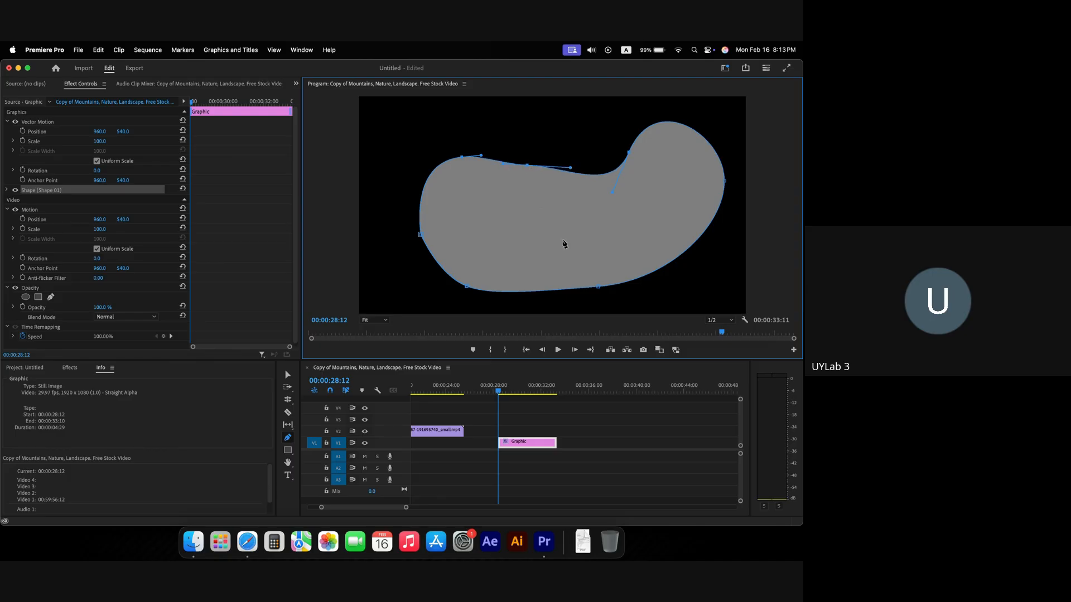
pyautogui.click(680, 256)
pyautogui.moveTo(679, 255)
pyautogui.mouseDown()
pyautogui.moveTo(624, 218)
pyautogui.moveTo(676, 260)
pyautogui.mouseUp()
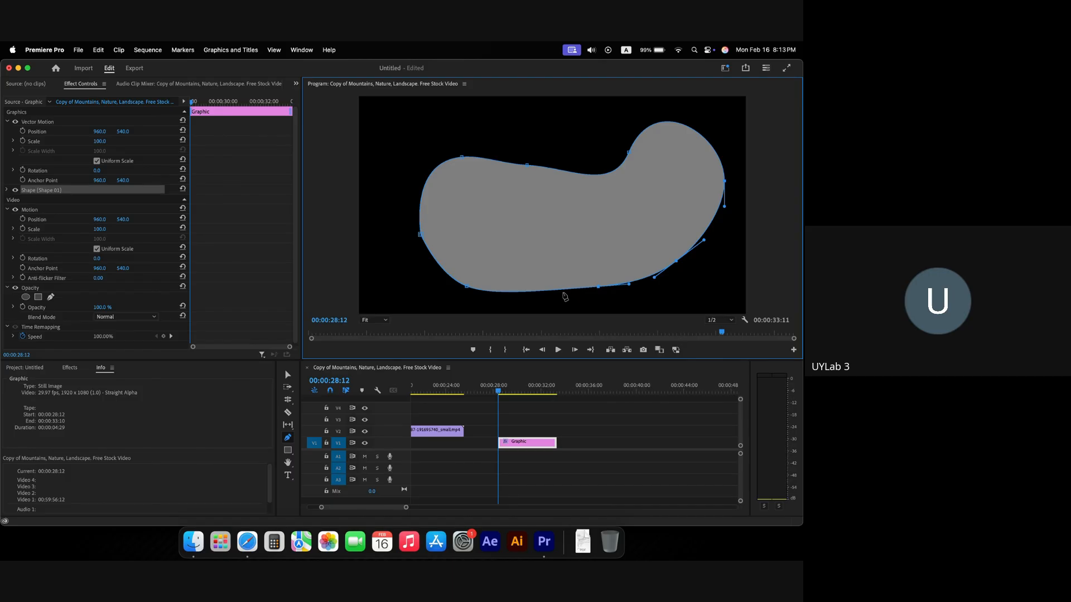
# Step: Delete the old Graphic clip and draw a new closed curved shape with the Pen tool
pyautogui.click(527, 448)
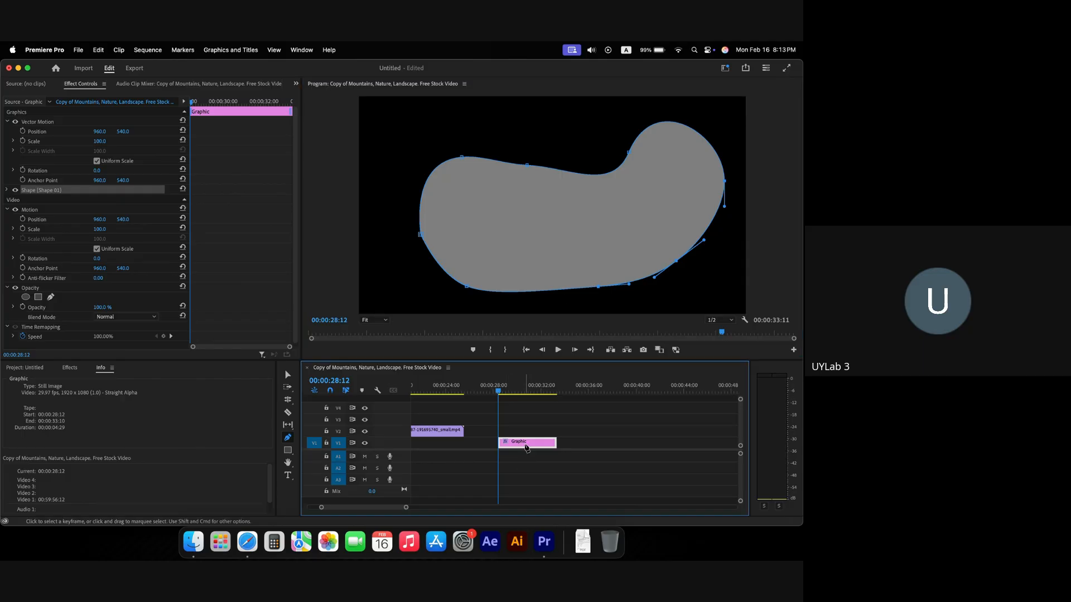
pyautogui.press('Delete')
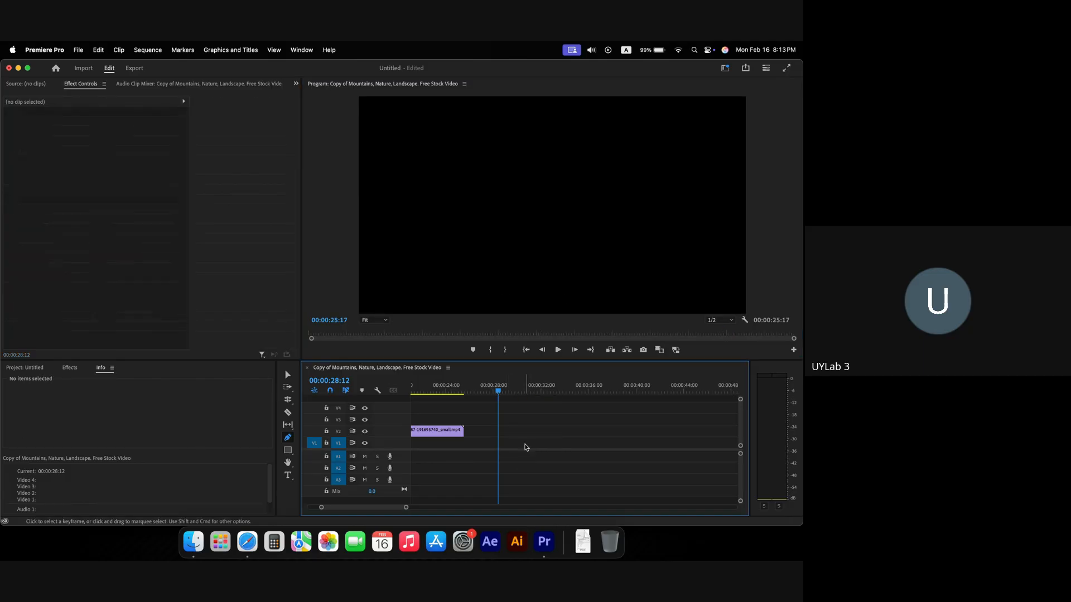
pyautogui.click(415, 291)
pyautogui.moveTo(458, 199); pyautogui.dragTo(540, 206)
pyautogui.moveTo(629, 185); pyautogui.dragTo(707, 207)
pyautogui.moveTo(699, 245); pyautogui.dragTo(616, 283)
pyautogui.moveTo(575, 284); pyautogui.dragTo(538, 284)
pyautogui.moveTo(484, 293); pyautogui.dragTo(455, 297)
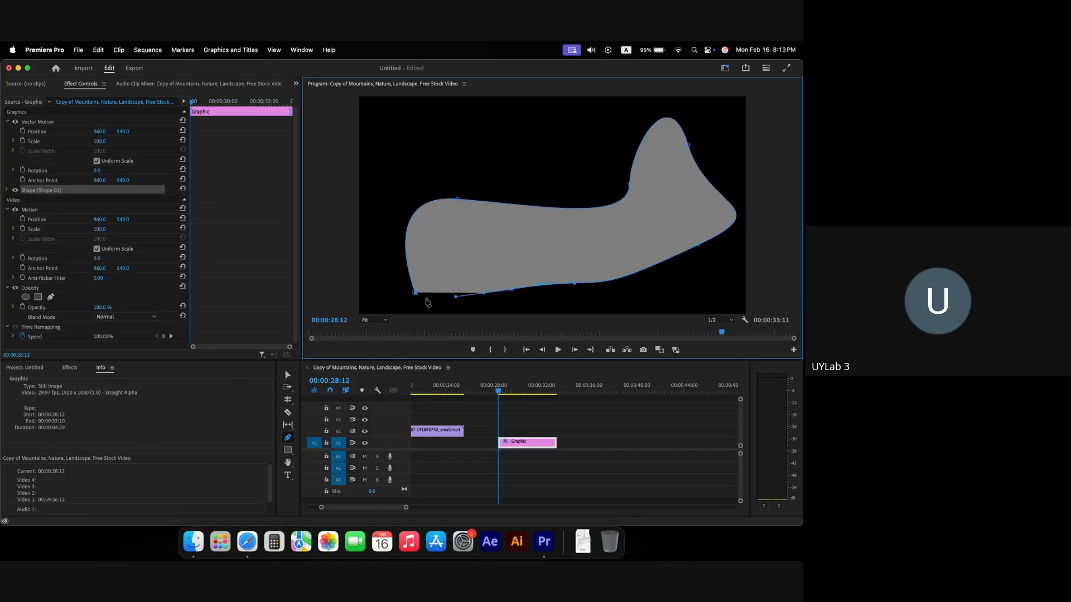
pyautogui.click(415, 293)
# Step: Delete the redrawn shape's clip and return the playhead to 00:00:27:01
pyautogui.click(532, 443)
pyautogui.press('Delete')
pyautogui.click(482, 390)
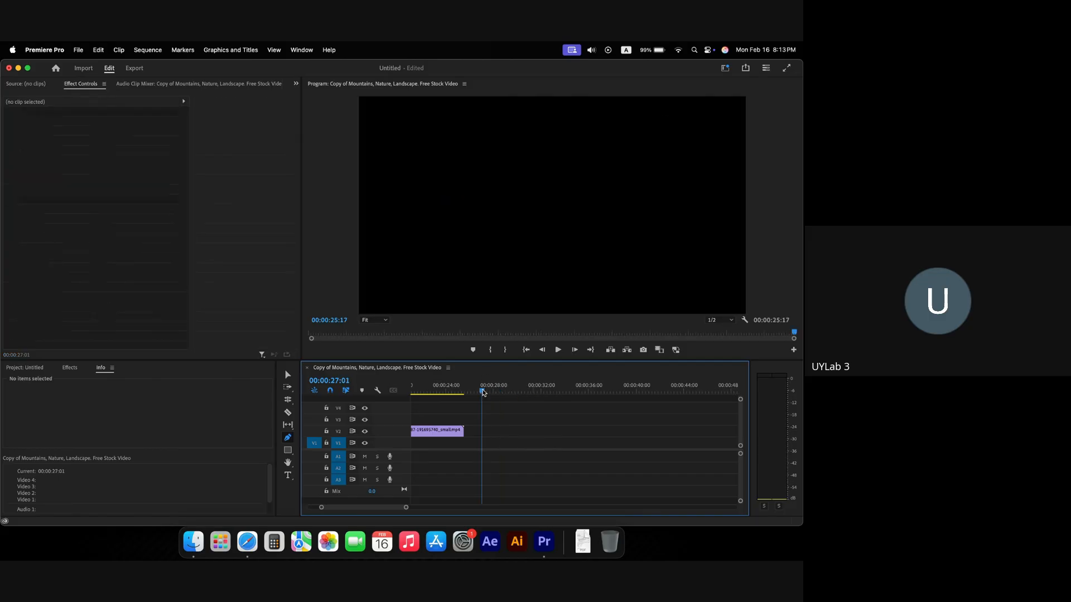
# Step: Draw a closed angular shape from nine corner points around the frame
pyautogui.click(435, 271)
pyautogui.click(424, 201)
pyautogui.click(485, 148)
pyautogui.click(623, 157)
pyautogui.click(675, 207)
pyautogui.click(671, 240)
pyautogui.click(598, 270)
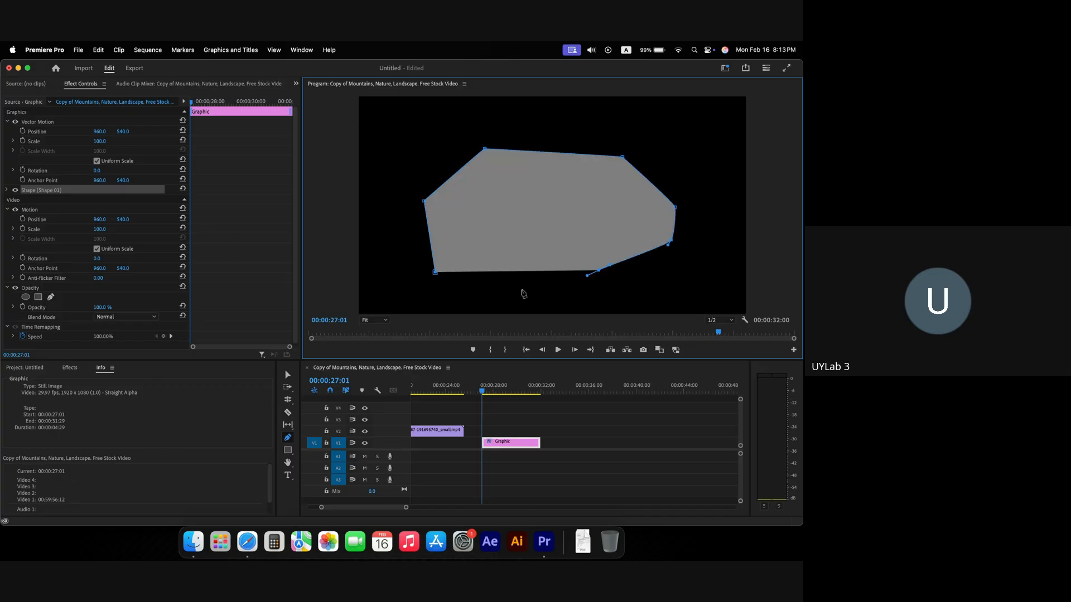
pyautogui.click(522, 290)
pyautogui.click(420, 284)
pyautogui.click(435, 273)
# Step: Replace the angular shape with a closed four-point curved shape
pyautogui.click(490, 444)
pyautogui.press('Delete')
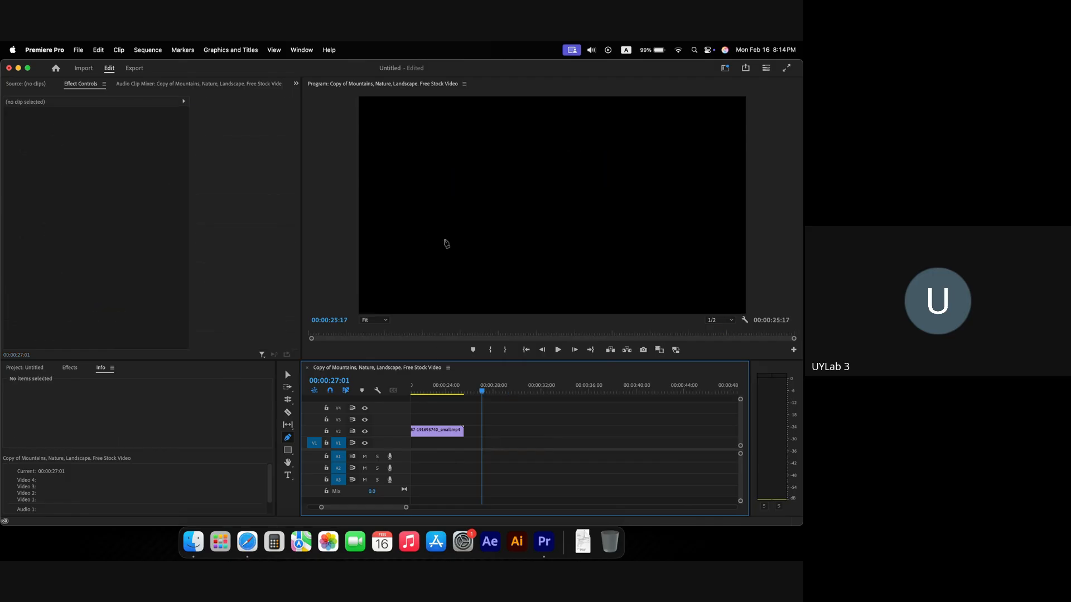
pyautogui.click(445, 243)
pyautogui.moveTo(541, 142); pyautogui.dragTo(613, 170)
pyautogui.click(640, 211)
pyautogui.moveTo(520, 285); pyautogui.dragTo(473, 284)
pyautogui.click(444, 244)
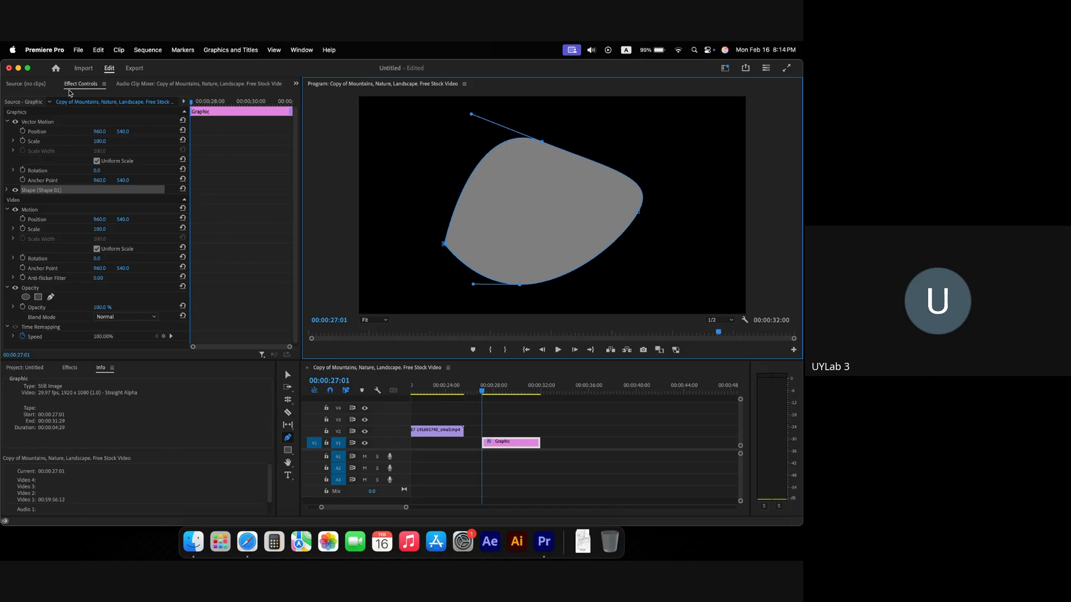
# Step: Change the shape's fill colour from grey to teal
pyautogui.click(7, 190)
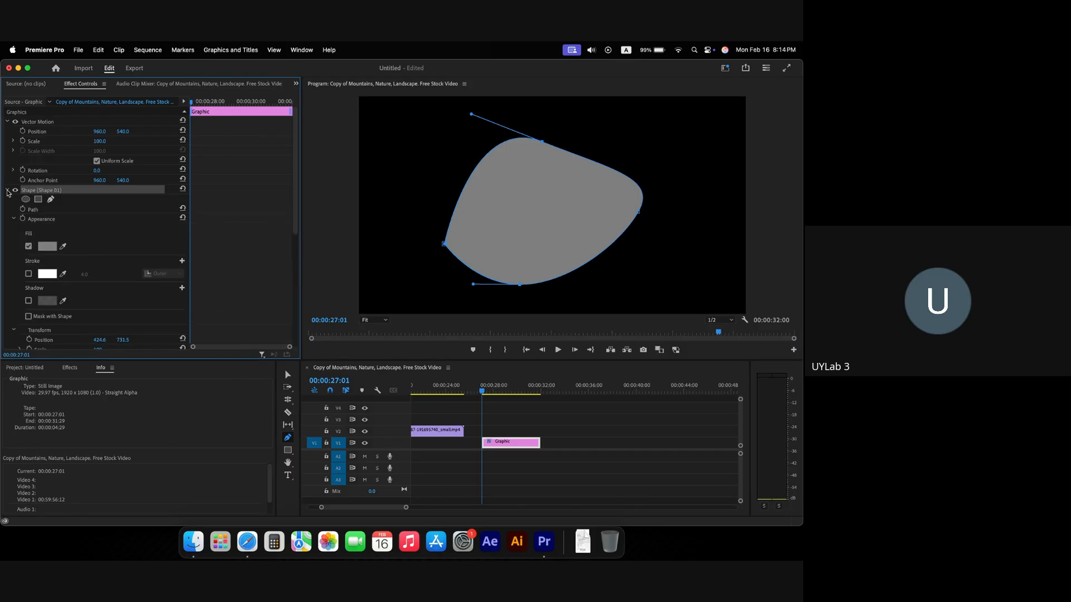
pyautogui.click(50, 251)
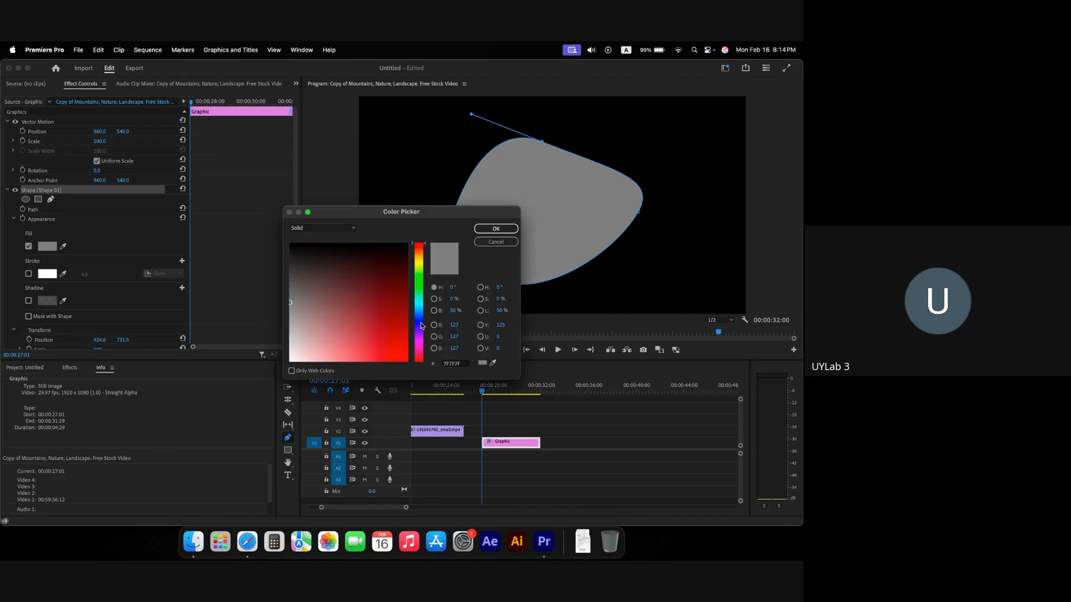
pyautogui.moveTo(375, 334); pyautogui.dragTo(413, 373)
pyautogui.click(421, 296)
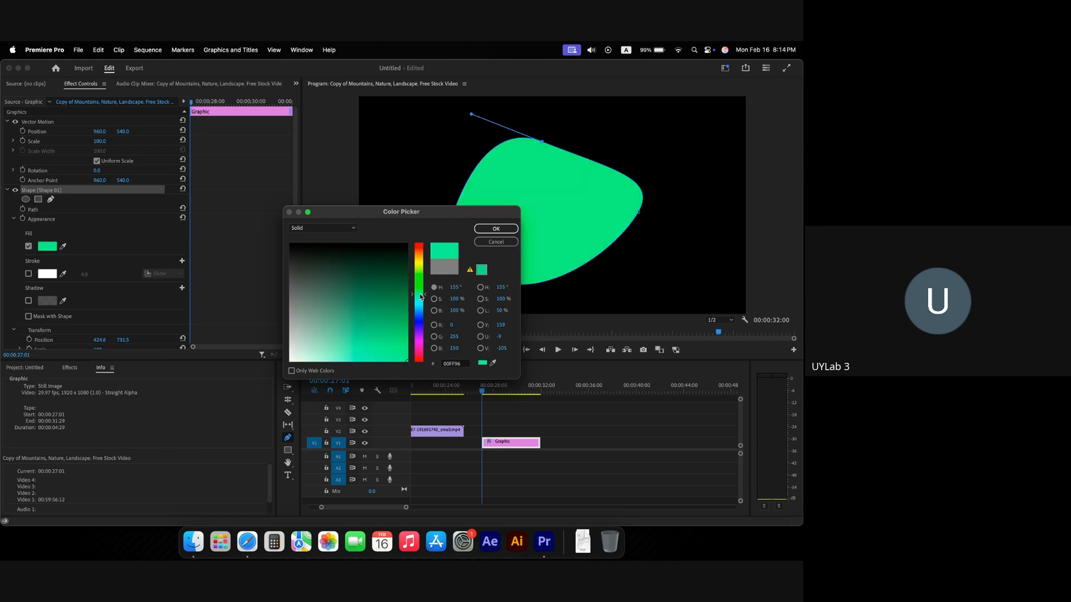
pyautogui.click(496, 229)
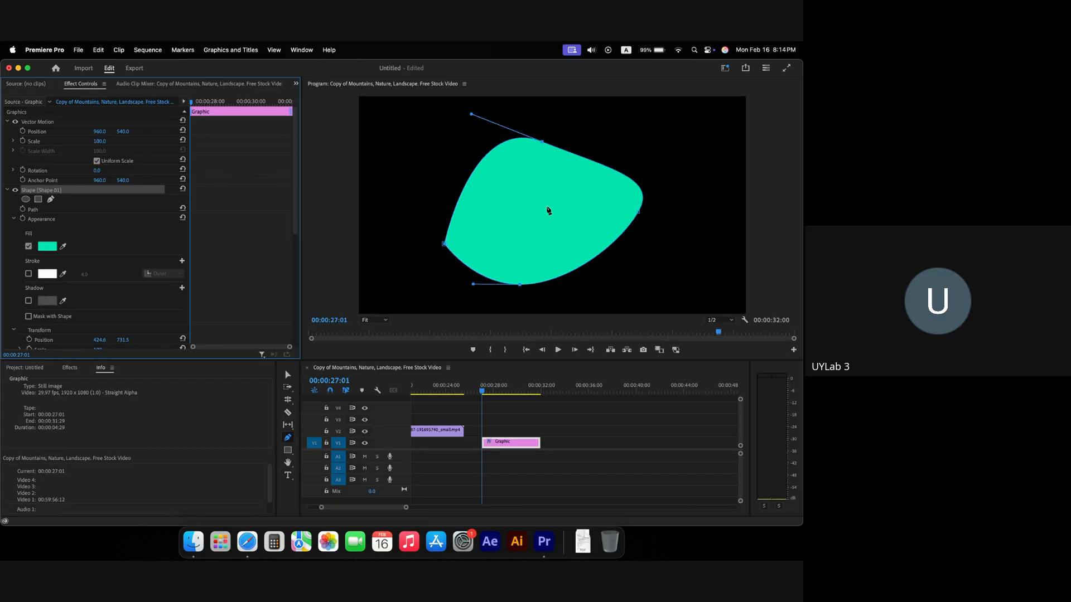
# Step: Try other fill hues and settle on bright green
pyautogui.click(44, 247)
pyautogui.moveTo(411, 336)
pyautogui.mouseDown()
pyautogui.moveTo(417, 272)
pyautogui.moveTo(414, 336)
pyautogui.mouseUp()
pyautogui.moveTo(416, 340); pyautogui.dragTo(416, 283)
# Step: Turn off the fill and enable a green stroke on the shape
pyautogui.press('Return')
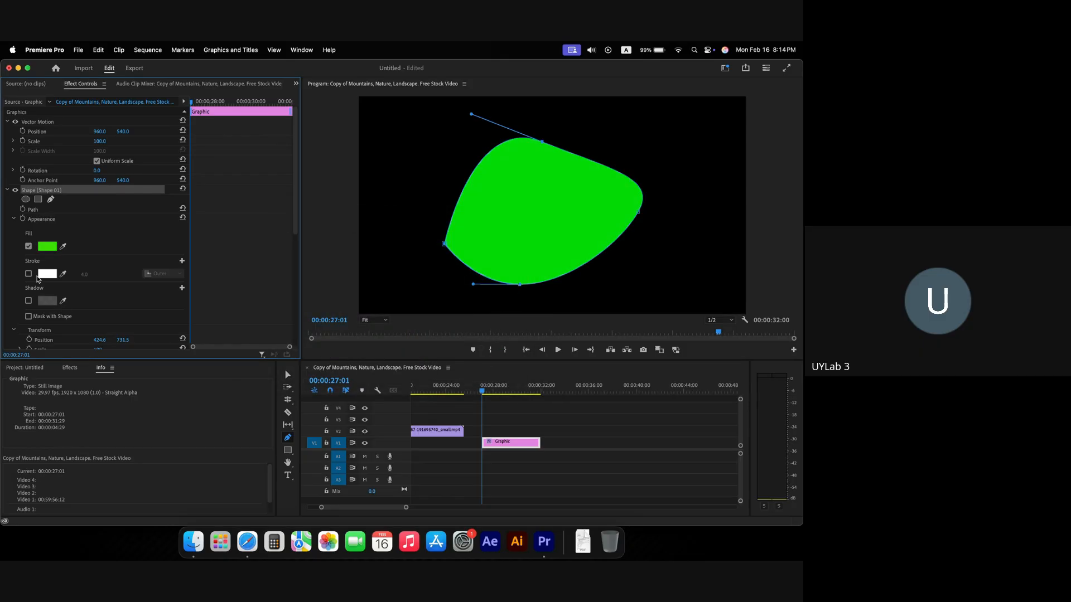
pyautogui.click(28, 246)
pyautogui.click(29, 274)
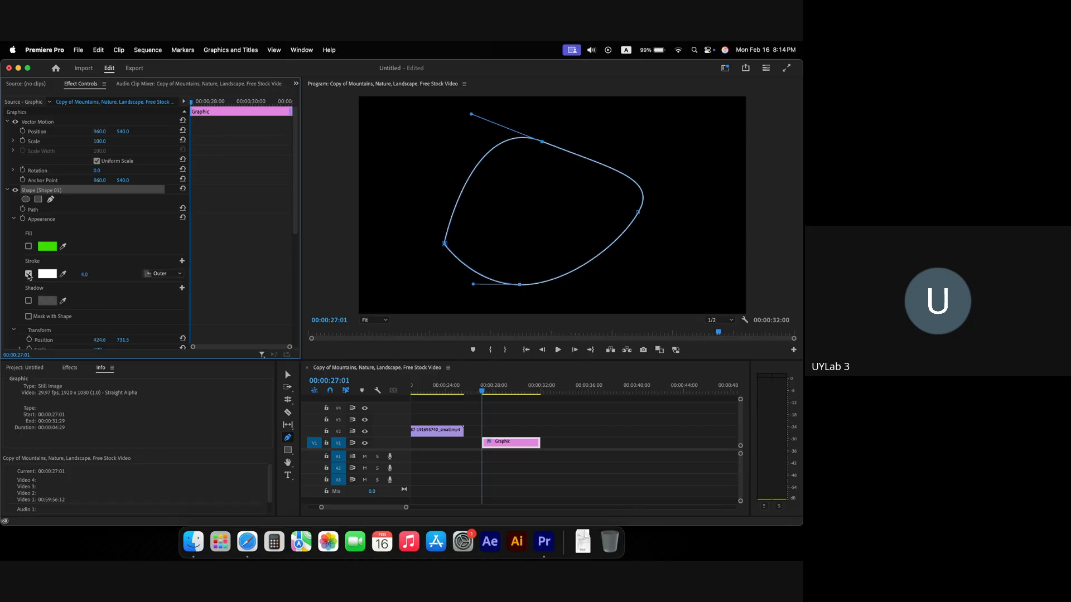
pyautogui.click(47, 274)
pyautogui.click(394, 345)
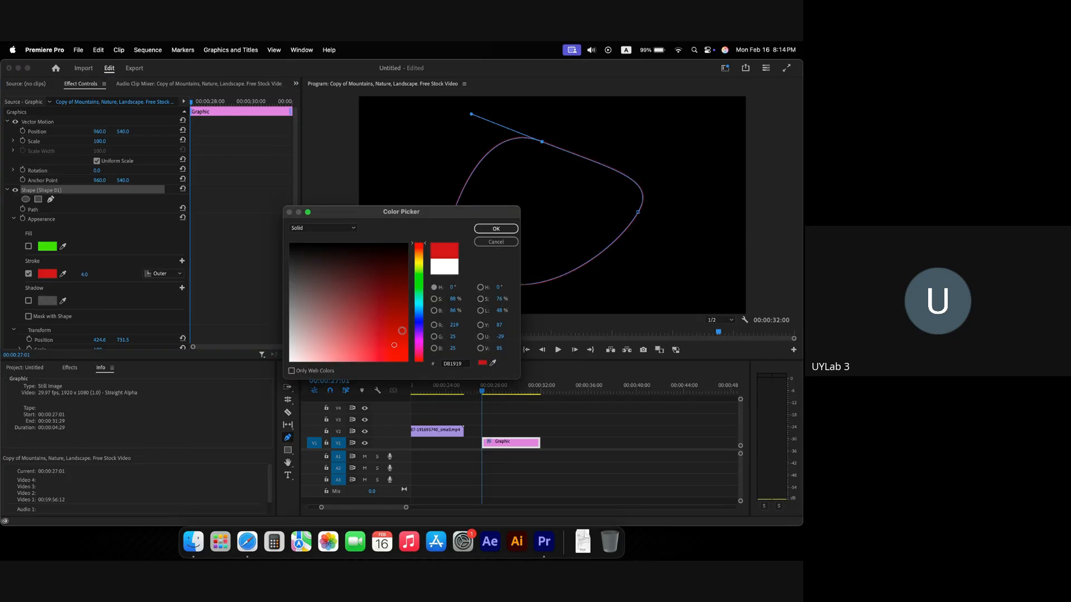
pyautogui.moveTo(419, 321); pyautogui.dragTo(420, 290)
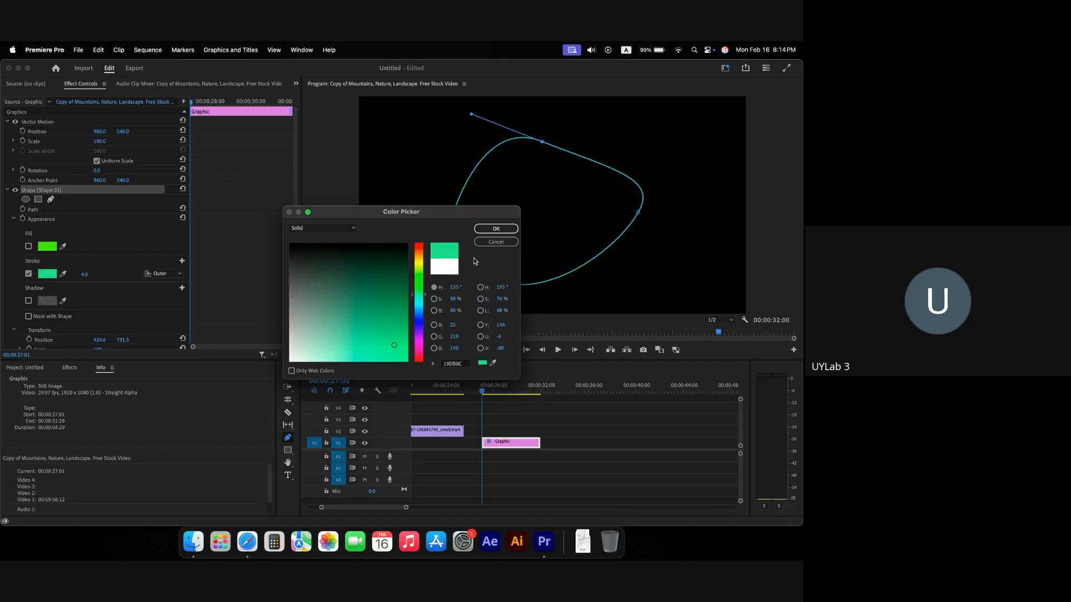
pyautogui.click(496, 228)
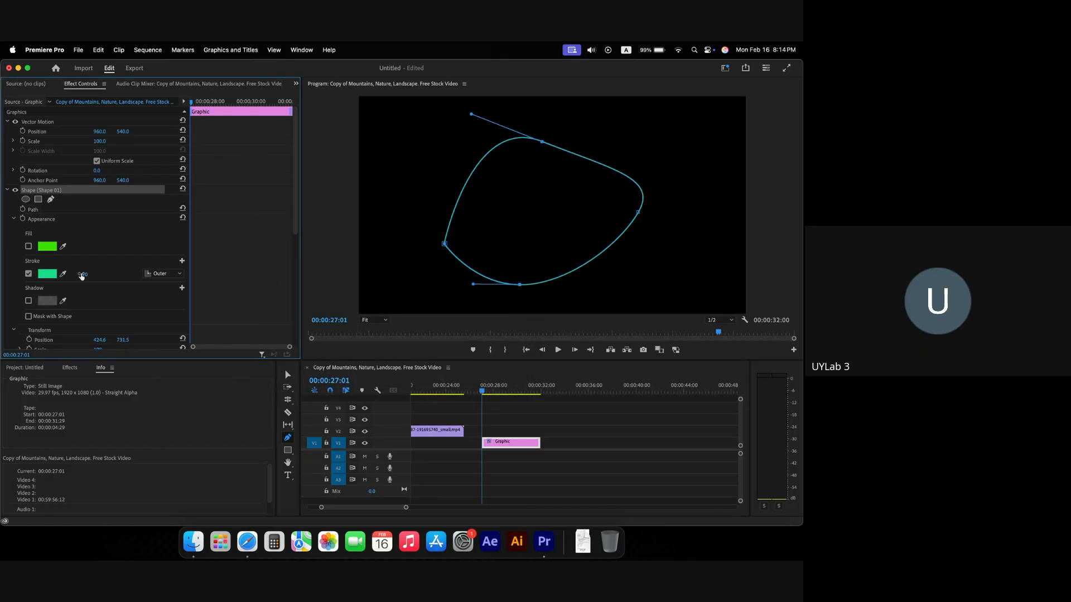
# Step: Set stroke width to 79 and alignment to Outer after trying Inner and Center
pyautogui.moveTo(84, 278); pyautogui.dragTo(147, 276)
pyautogui.click(148, 274)
pyautogui.click(165, 294)
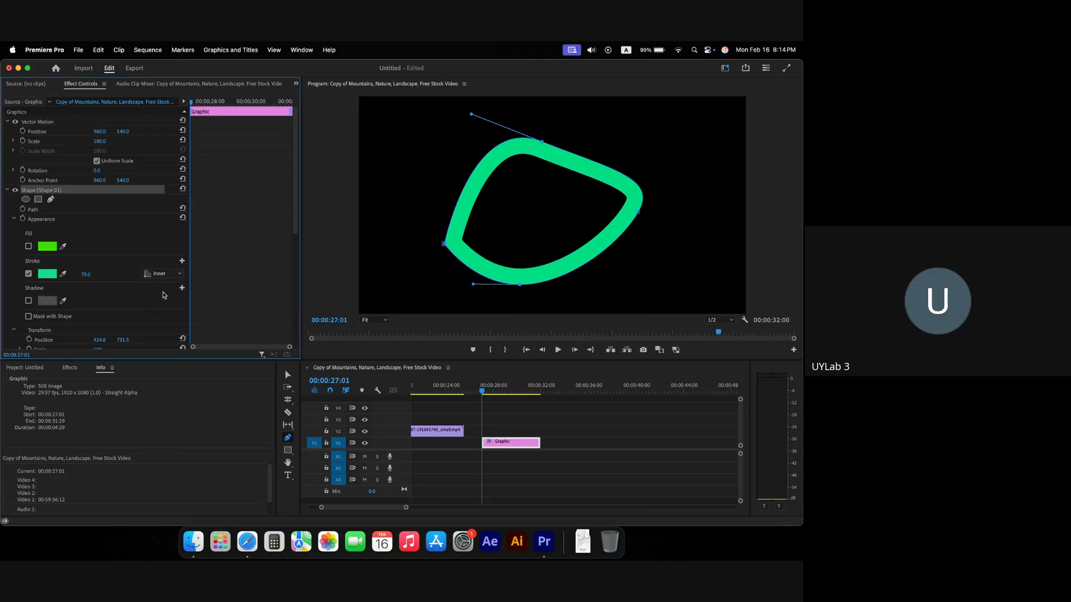
pyautogui.click(162, 275)
pyautogui.click(164, 304)
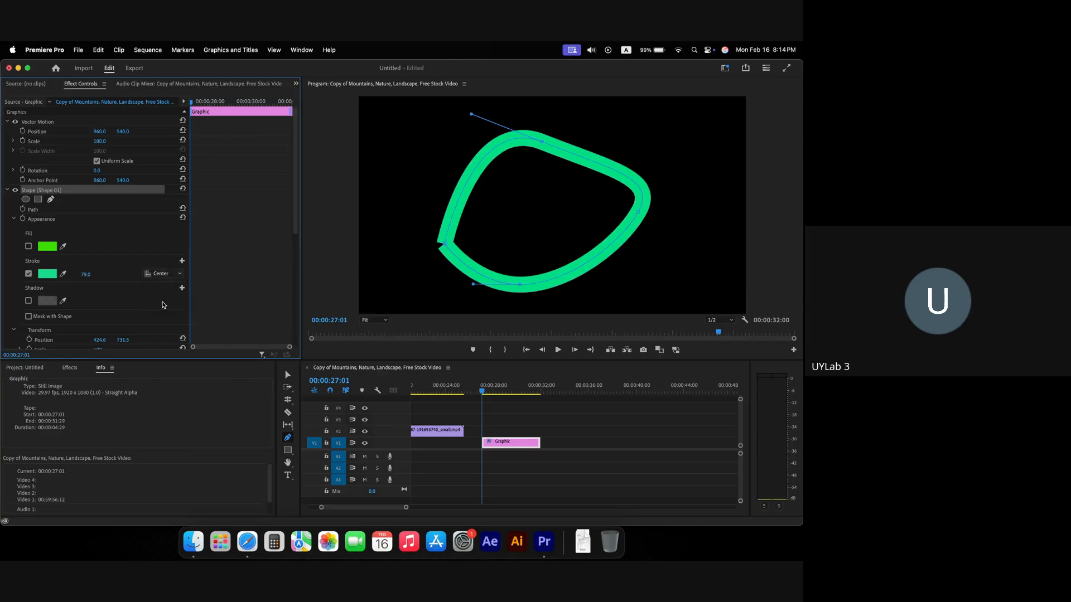
pyautogui.click(162, 274)
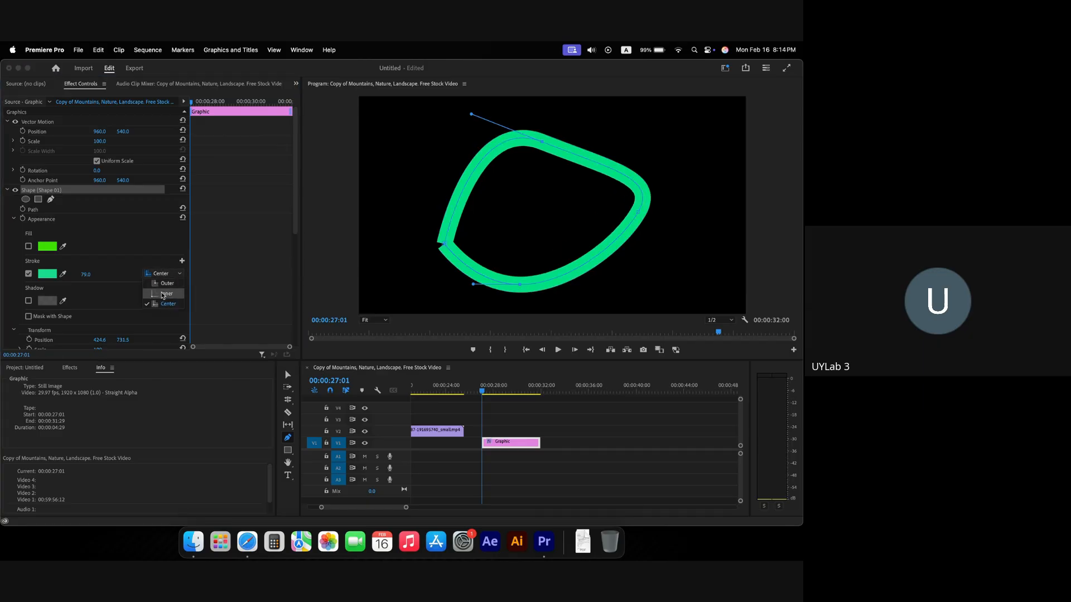
pyautogui.click(167, 284)
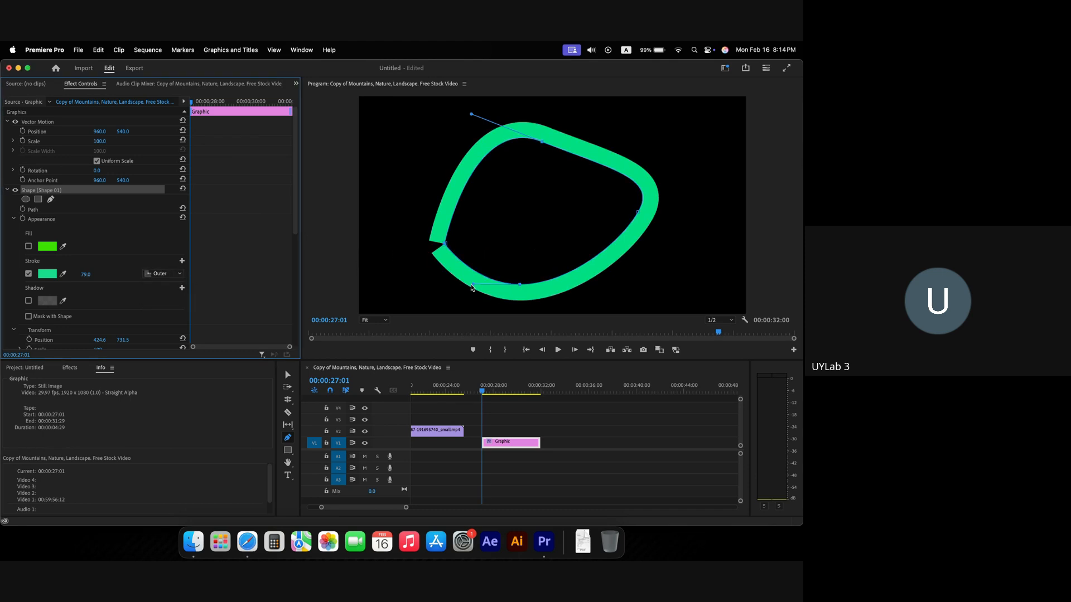
# Step: Smooth the outline's bottom-left corner and turn the fill back on
pyautogui.moveTo(473, 287); pyautogui.dragTo(440, 274)
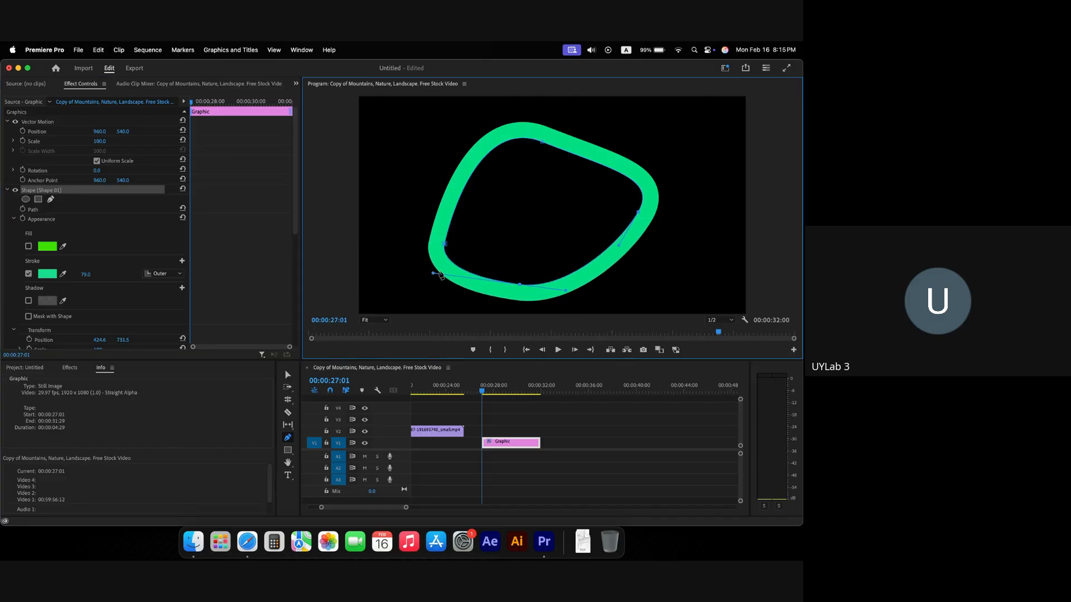
pyautogui.click(42, 301)
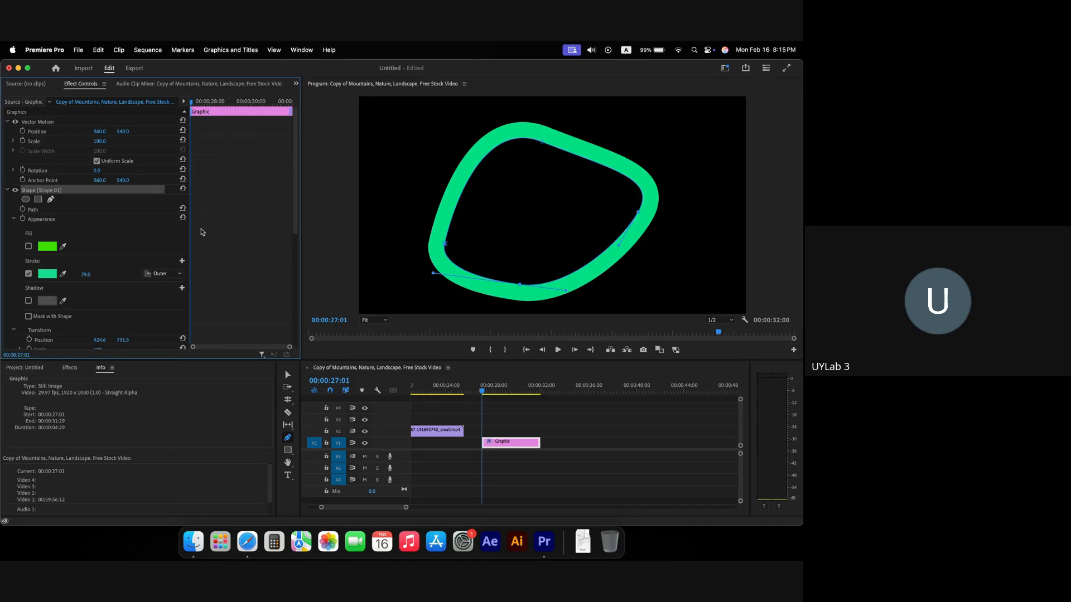
pyautogui.click(28, 246)
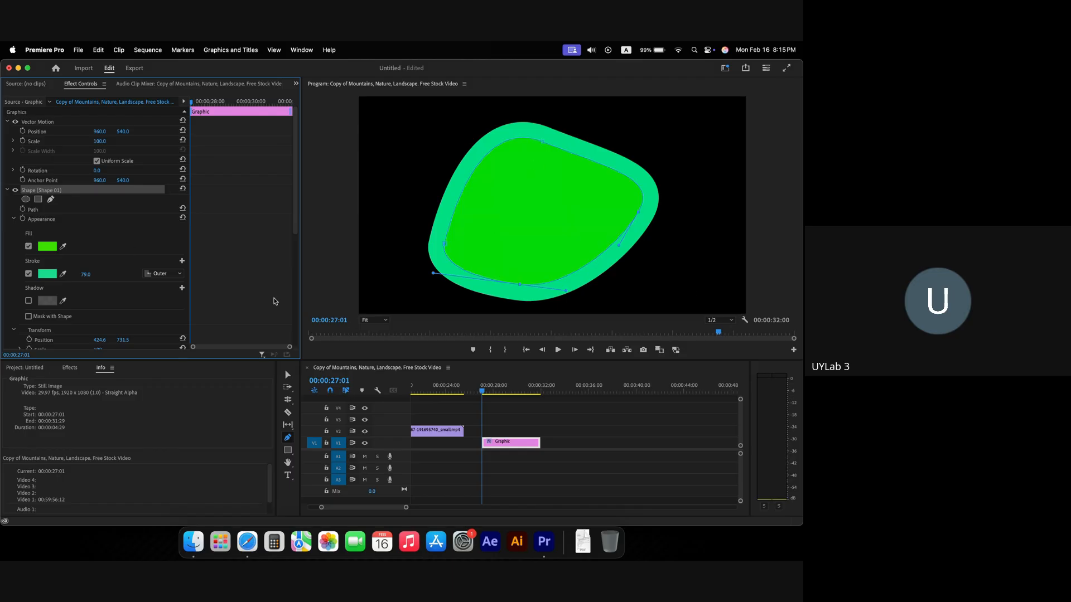
# Step: Enable a drop shadow on the shape and colour it pure red FF0000
pyautogui.click(29, 301)
pyautogui.scroll(-3, 109, 291)
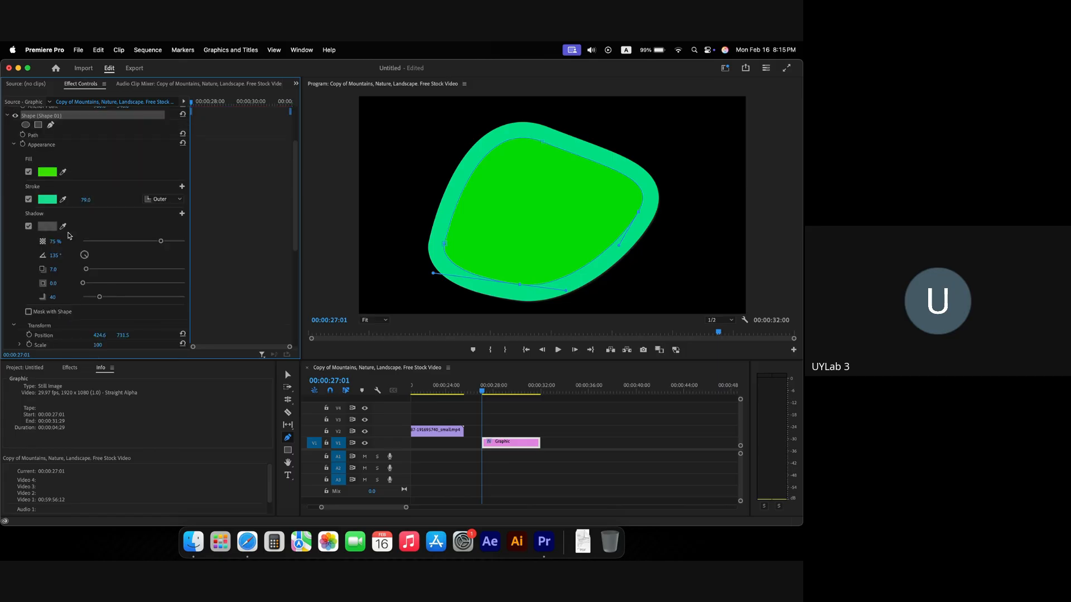
pyautogui.click(48, 226)
pyautogui.click(402, 361)
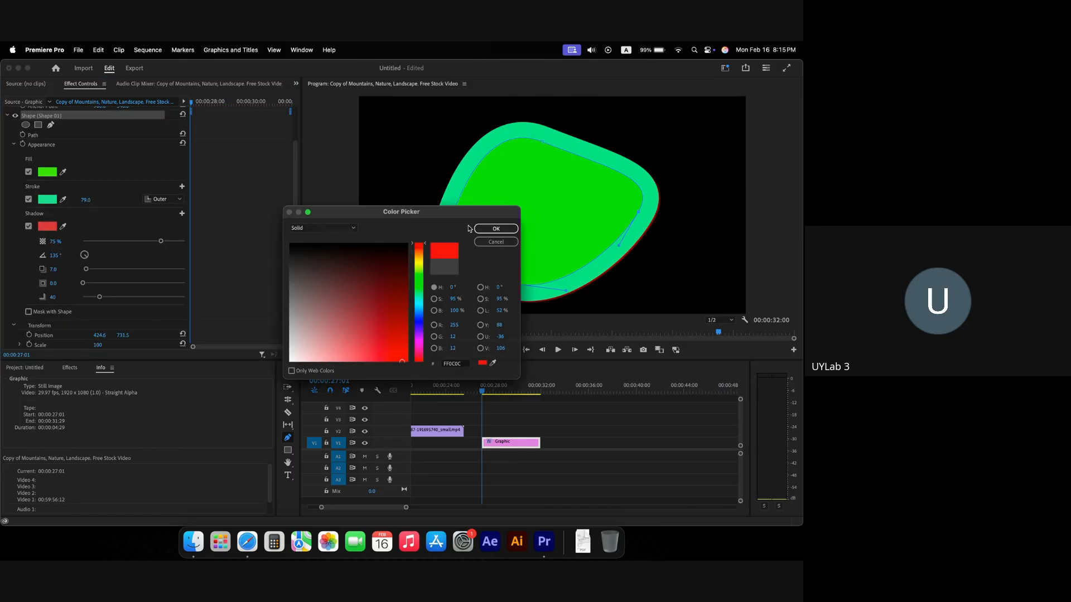
pyautogui.moveTo(323, 260); pyautogui.dragTo(451, 388)
pyautogui.click(487, 229)
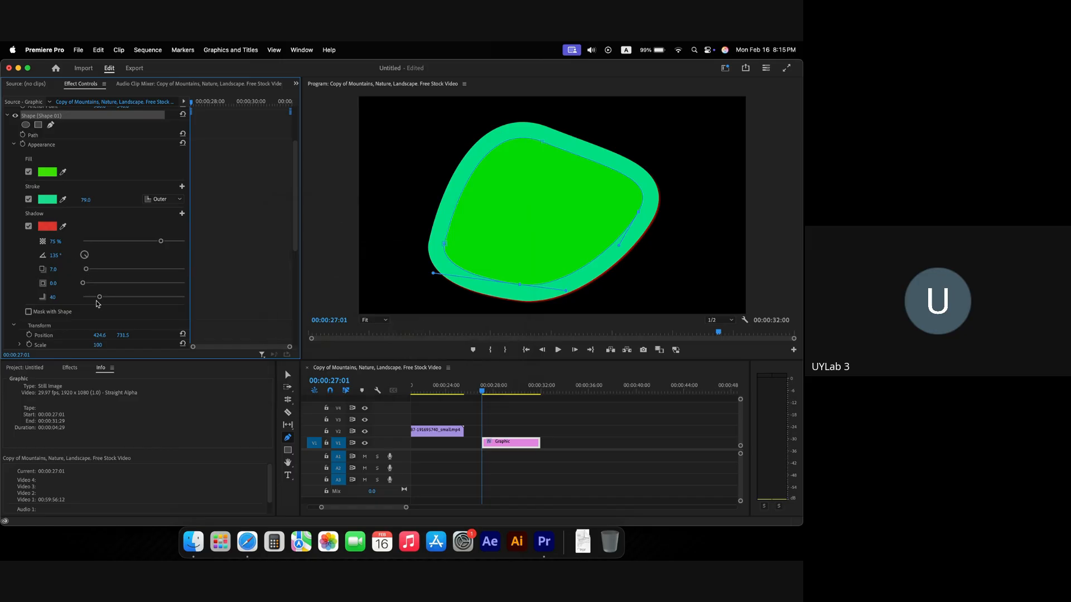
# Step: Set the shadow size to 230 and opacity to 100%, then delete the shape
pyautogui.moveTo(101, 301); pyautogui.dragTo(176, 304)
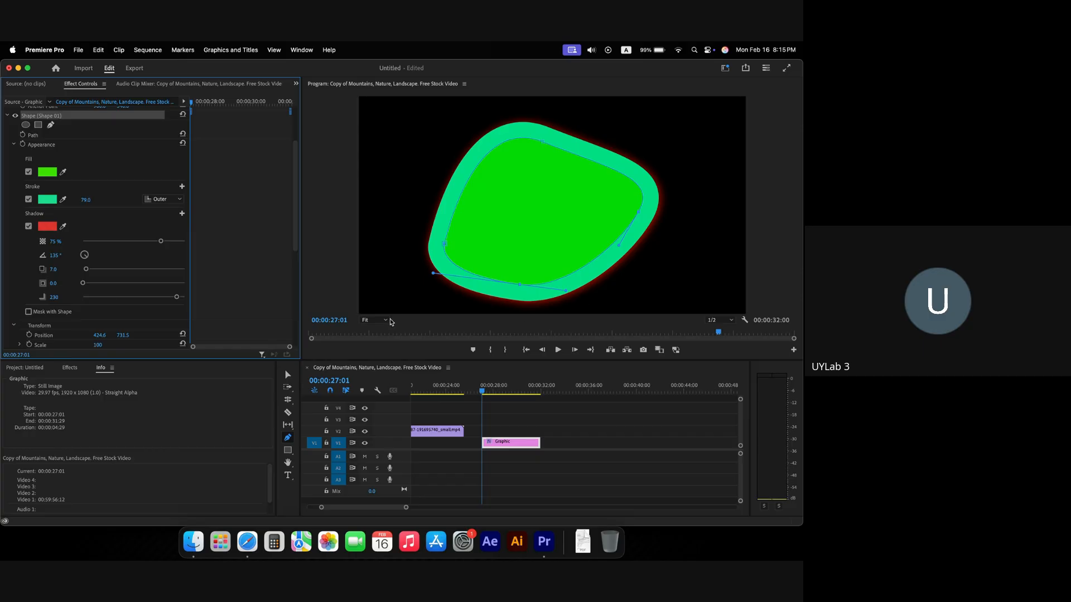
pyautogui.moveTo(160, 241); pyautogui.dragTo(216, 247)
pyautogui.scroll(-1, 117, 296)
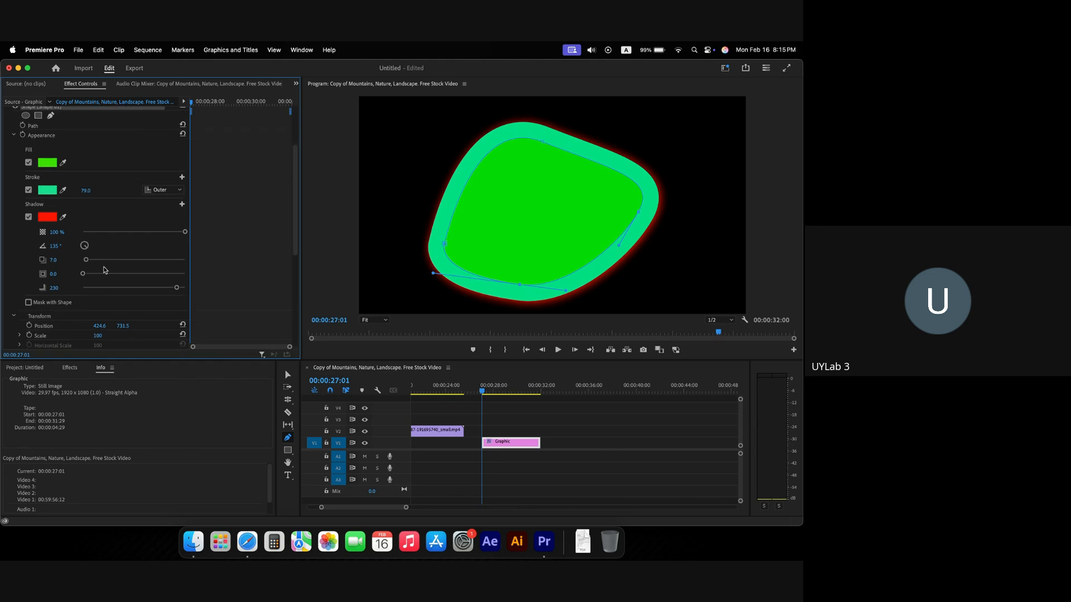
pyautogui.scroll(3, 89, 243)
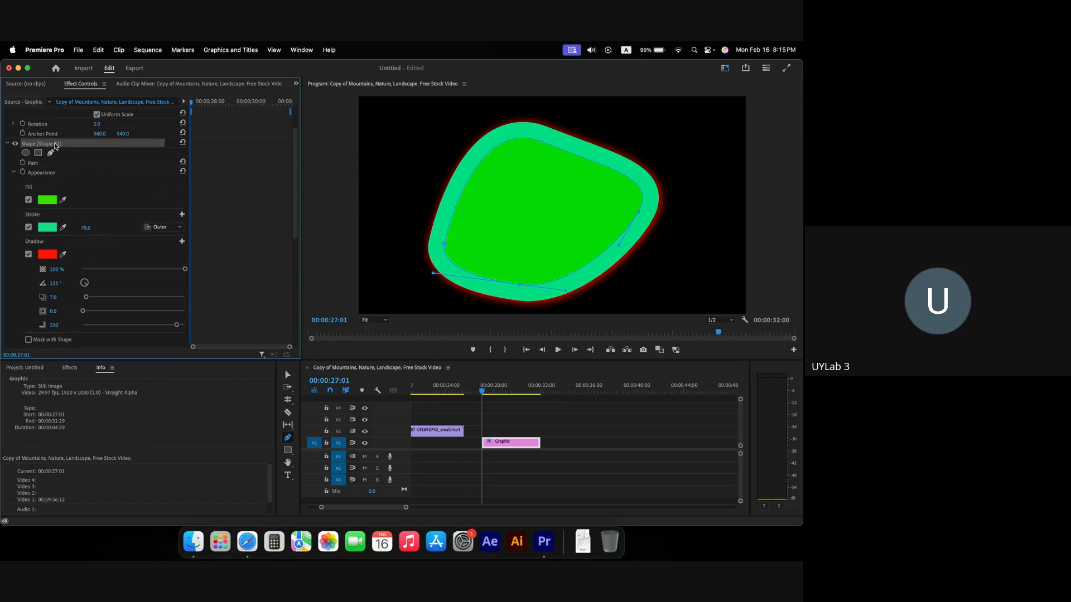
pyautogui.press('Delete')
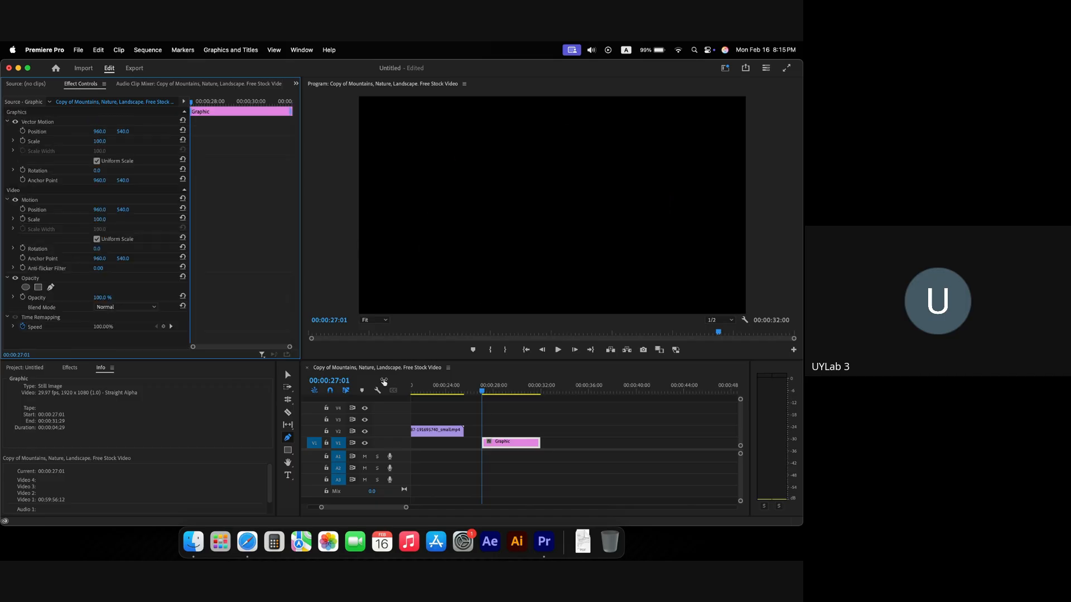
pyautogui.moveTo(504, 396)
pyautogui.mouseDown()
pyautogui.moveTo(483, 394)
pyautogui.moveTo(499, 394)
pyautogui.mouseUp()
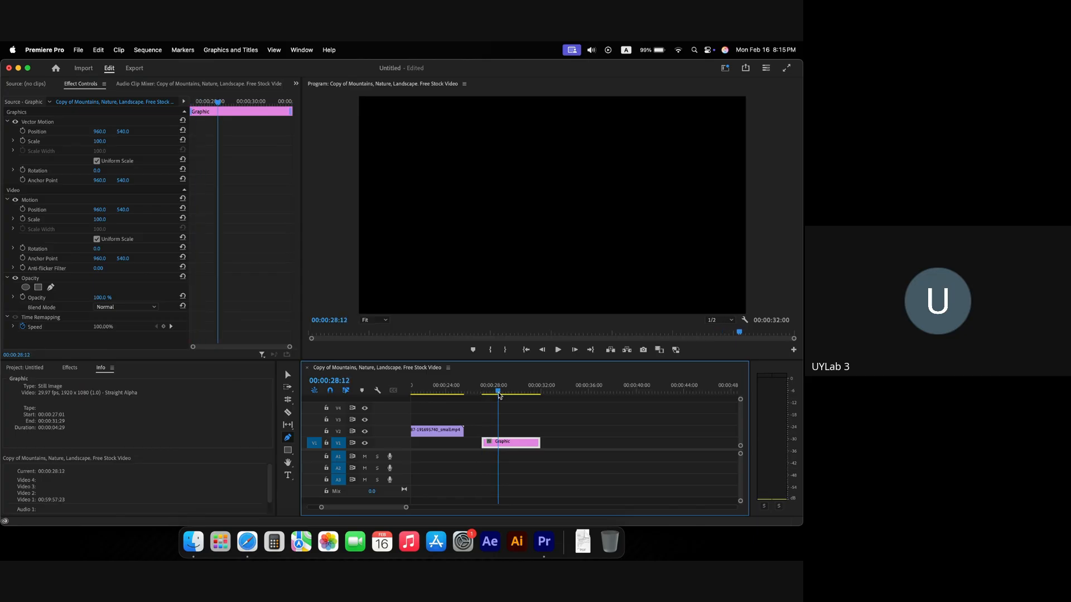
pyautogui.click(247, 541)
pyautogui.click(332, 391)
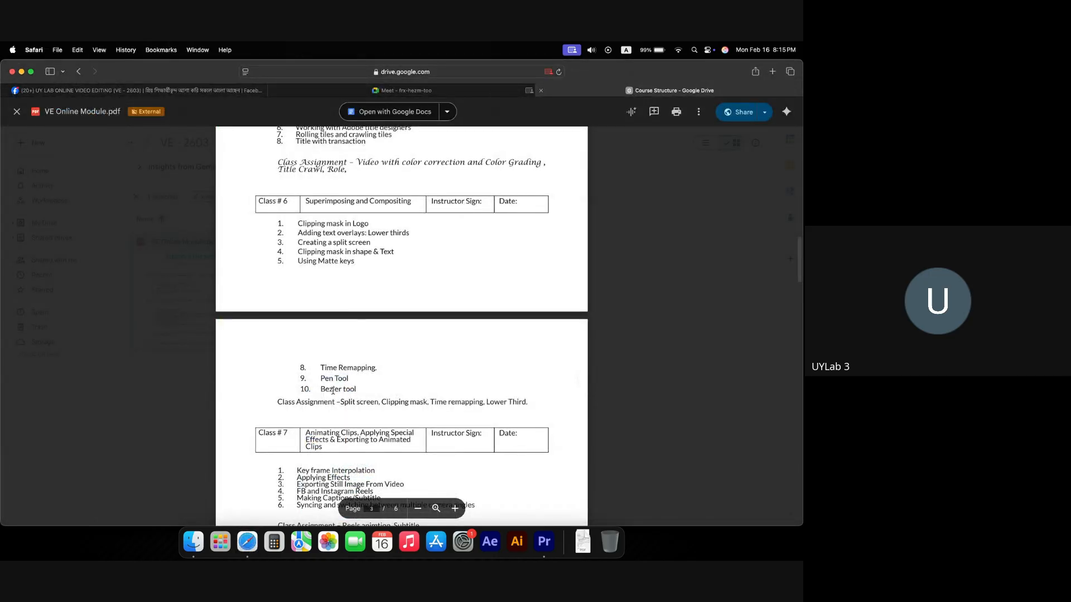
pyautogui.moveTo(323, 390); pyautogui.dragTo(356, 392)
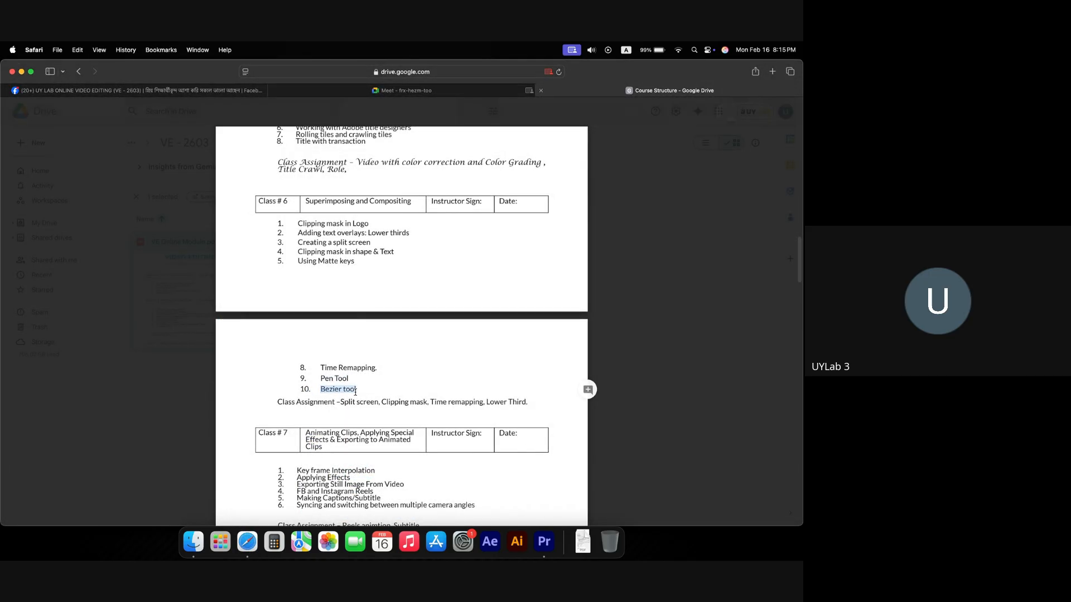
pyautogui.click(365, 391)
pyautogui.moveTo(321, 390); pyautogui.dragTo(356, 391)
pyautogui.moveTo(355, 391); pyautogui.dragTo(344, 391)
pyautogui.moveTo(322, 389); pyautogui.dragTo(356, 392)
pyautogui.scroll(2, 377, 387)
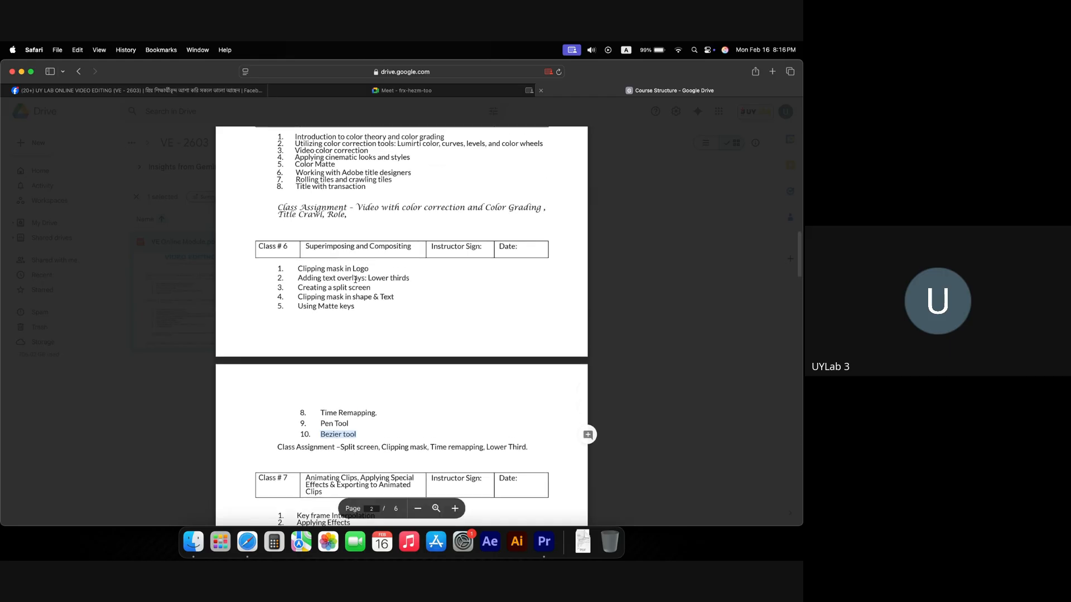
pyautogui.moveTo(367, 276); pyautogui.dragTo(435, 280)
pyautogui.click(378, 303)
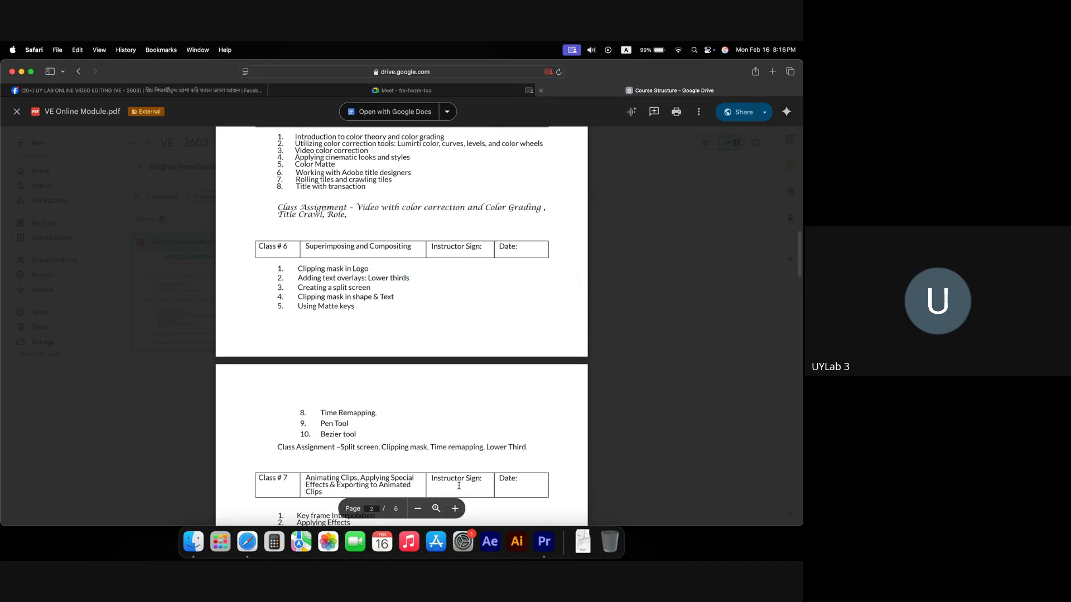
pyautogui.click(544, 541)
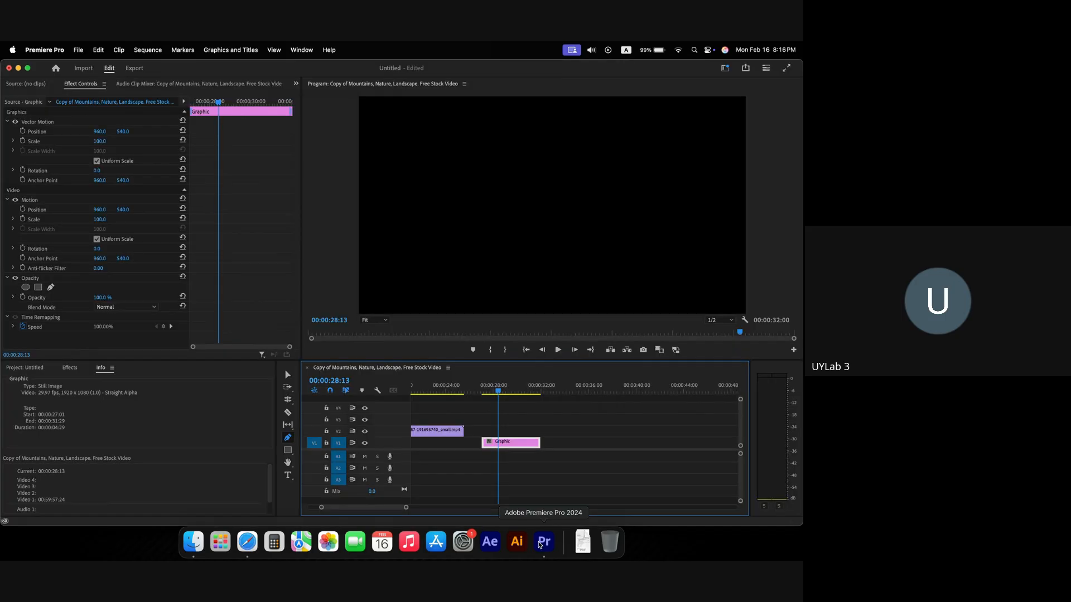
# Step: Create a new sequence with the default name Sequence 01
pyautogui.moveTo(483, 390); pyautogui.dragTo(512, 390)
pyautogui.hscroll(-10, 494, 426)
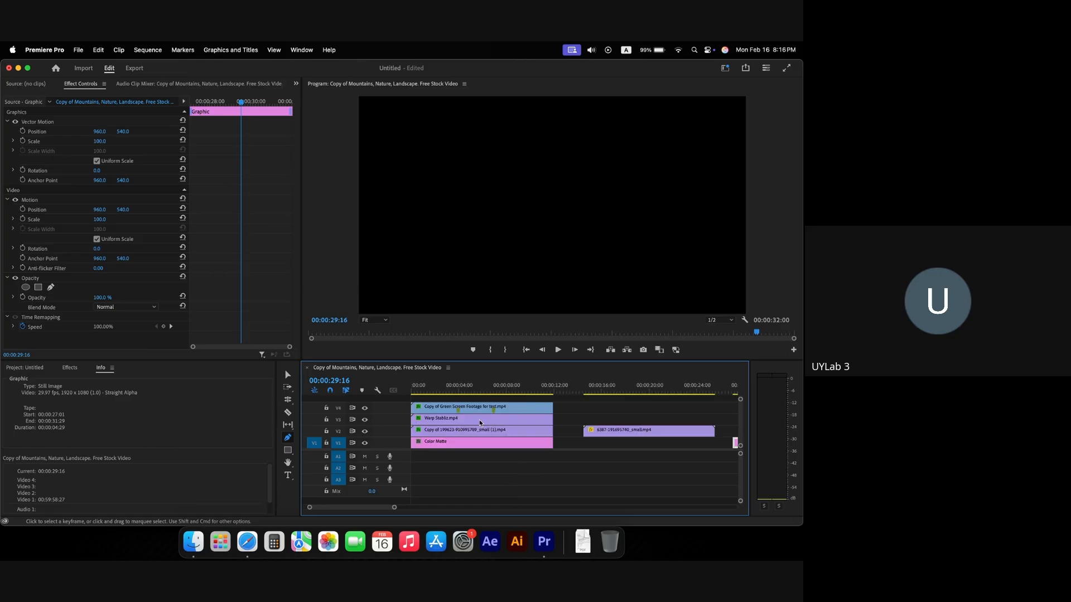
pyautogui.press('super+n')
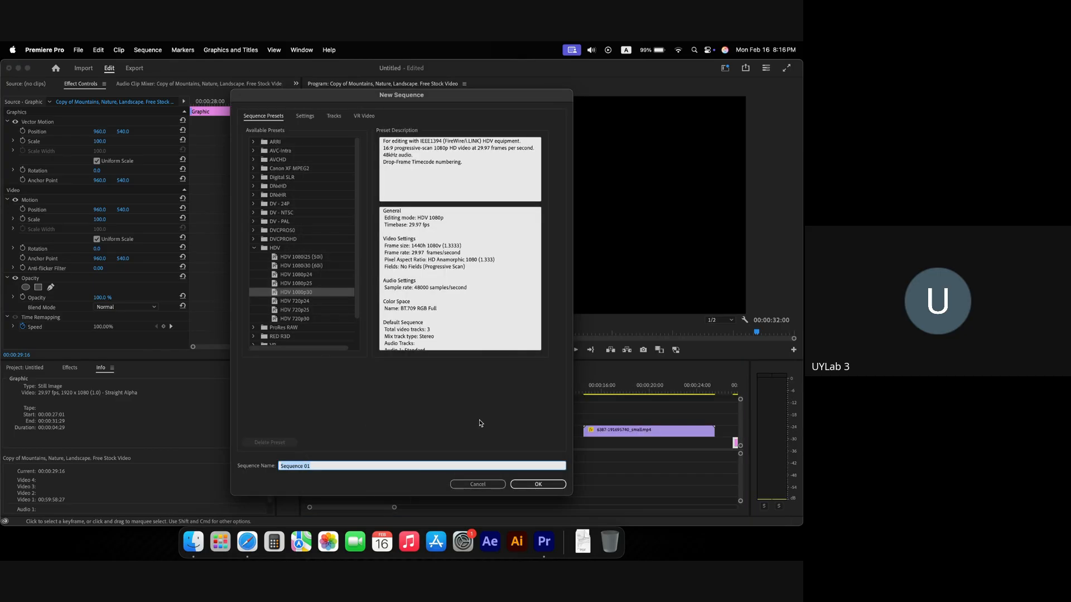
pyautogui.press('Return')
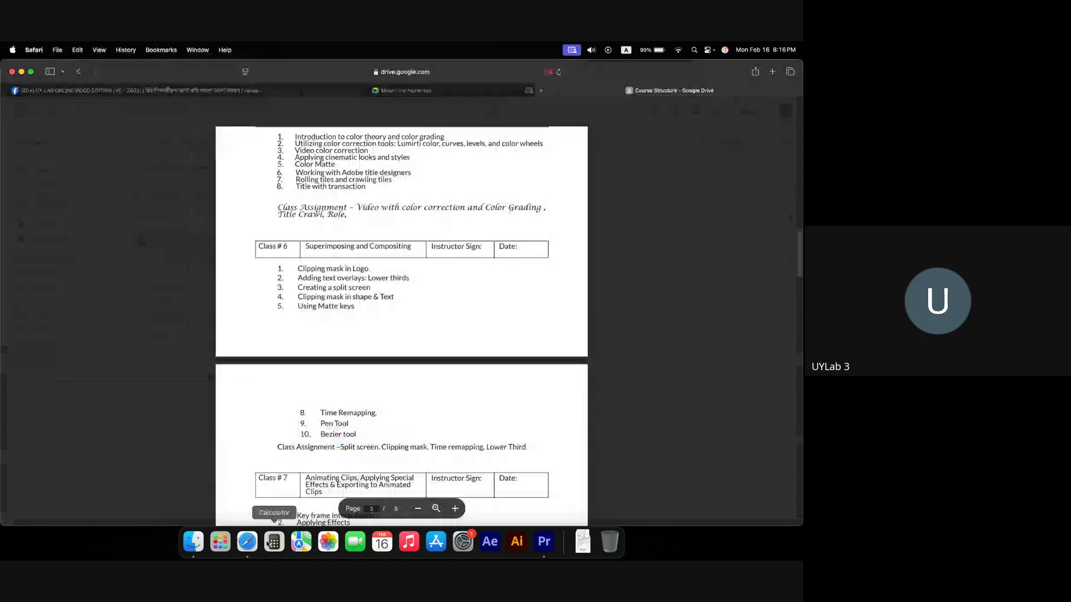
# Step: Briefly check the Meet call tab in the browser and return to Premiere Pro
pyautogui.press('super+Tab')
pyautogui.click(390, 90)
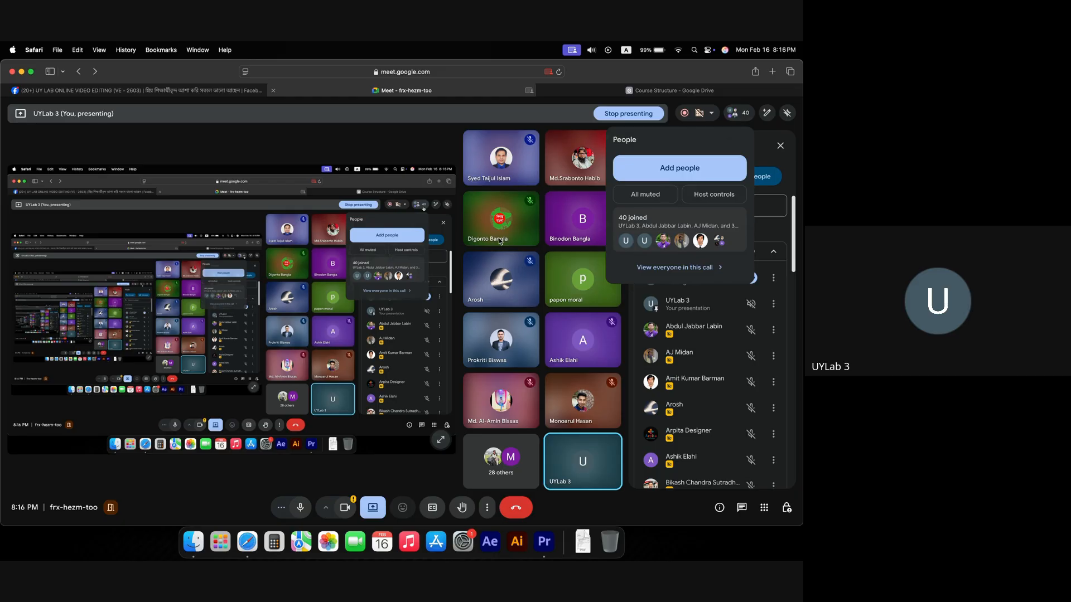
pyautogui.press('super+Tab')
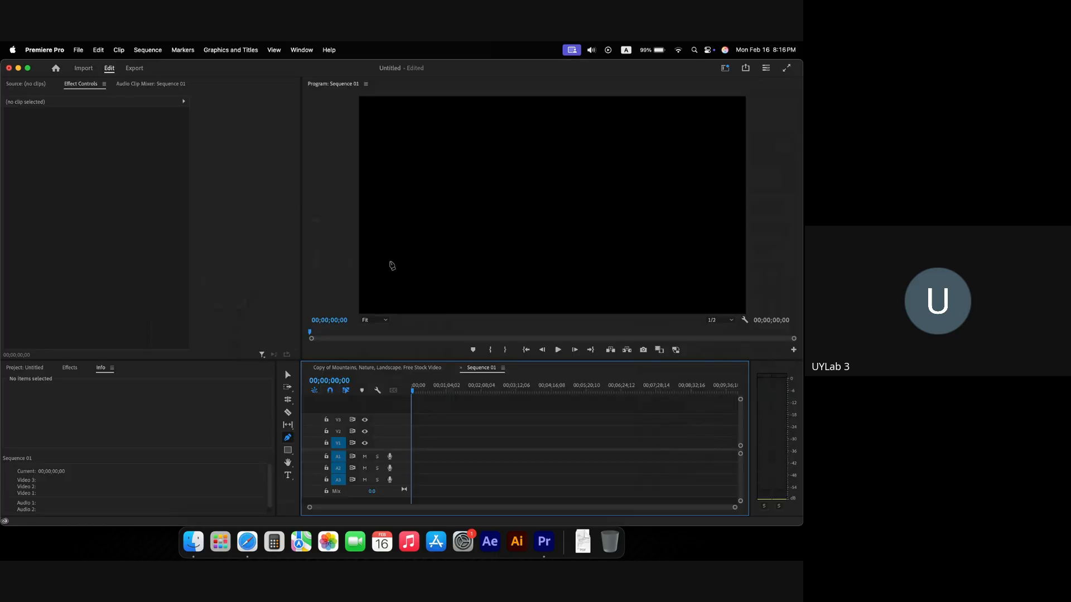
# Step: Add the green-screen clip to Sequence 01 and scale it to fill the frame
pyautogui.press('space')
pyautogui.moveTo(300, 256); pyautogui.dragTo(271, 256)
pyautogui.click(19, 367)
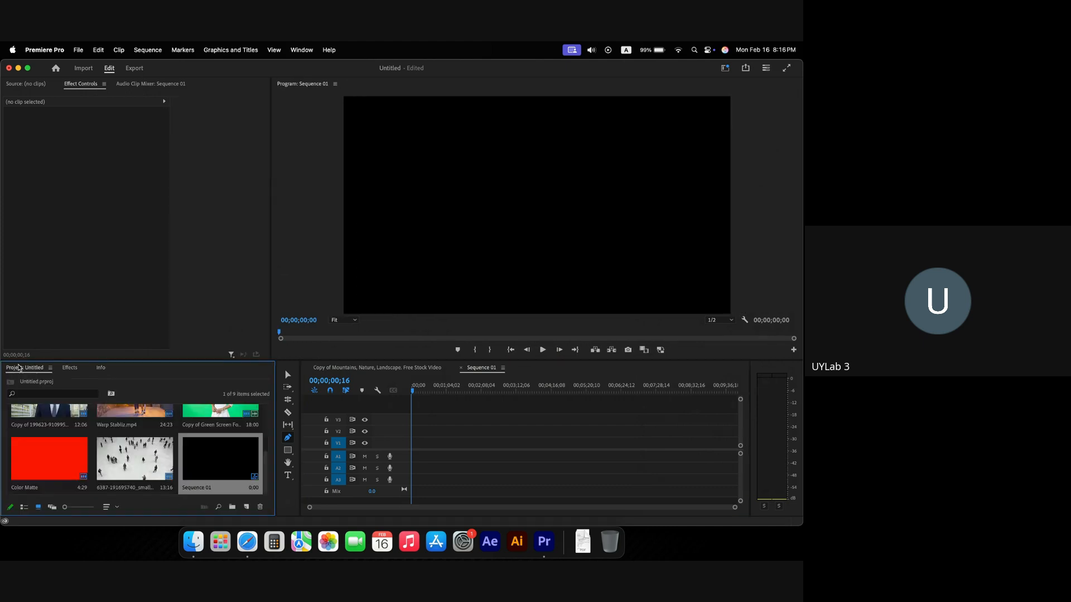
pyautogui.scroll(3, 142, 459)
pyautogui.scroll(-2, 140, 457)
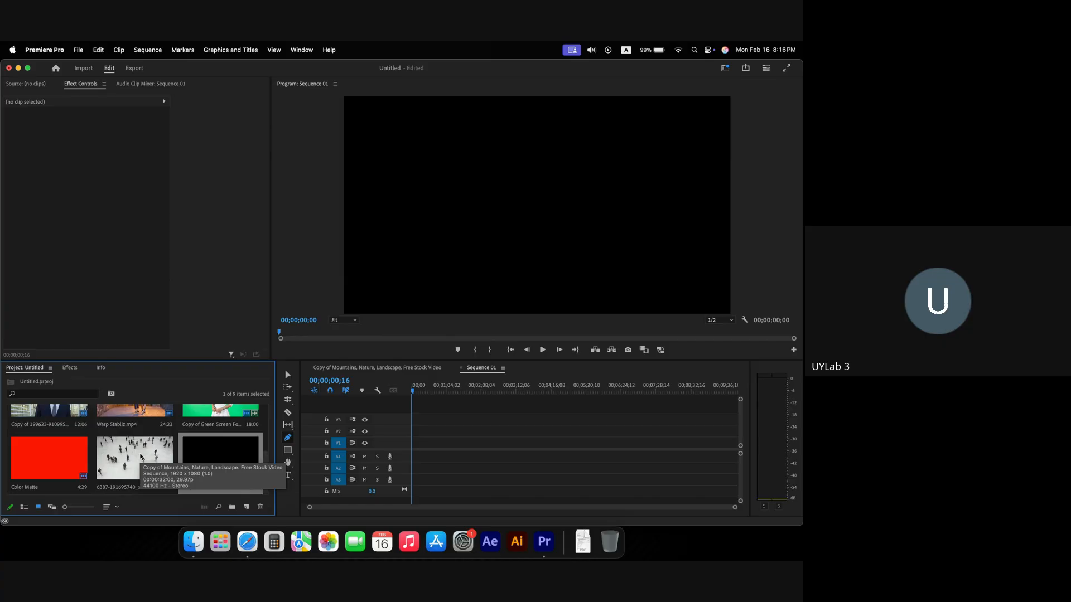
pyautogui.moveTo(220, 454); pyautogui.dragTo(413, 451)
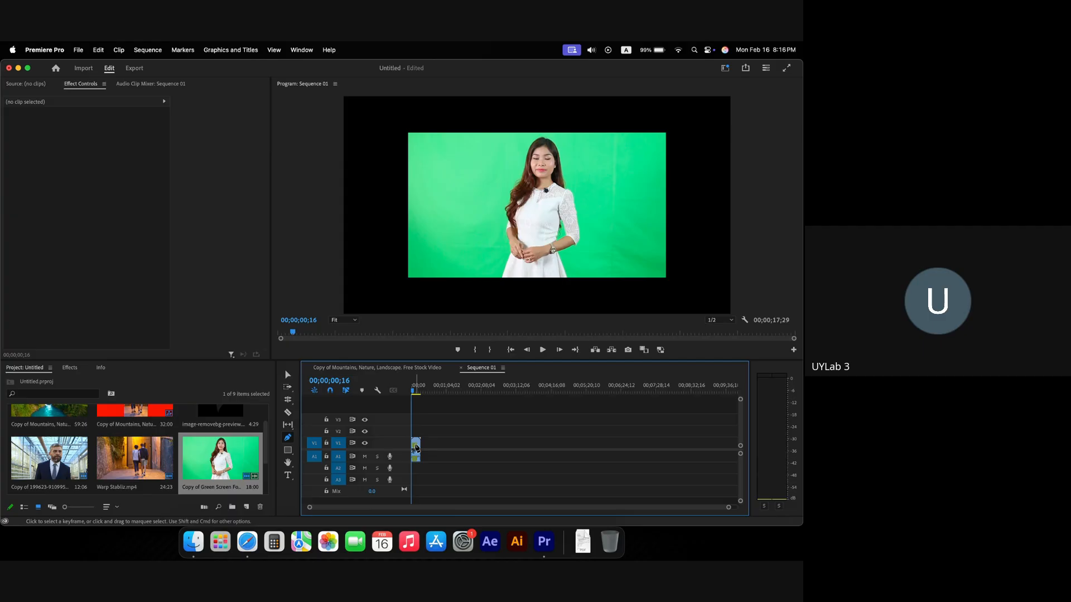
pyautogui.press('v')
pyautogui.rightClick(415, 446)
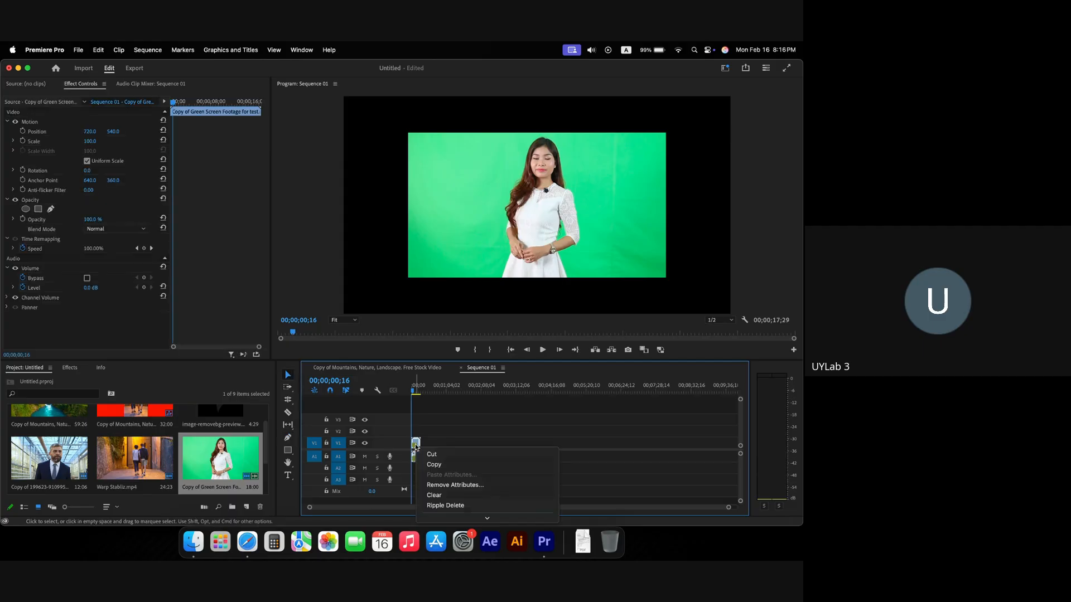
pyautogui.scroll(-5, 457, 467)
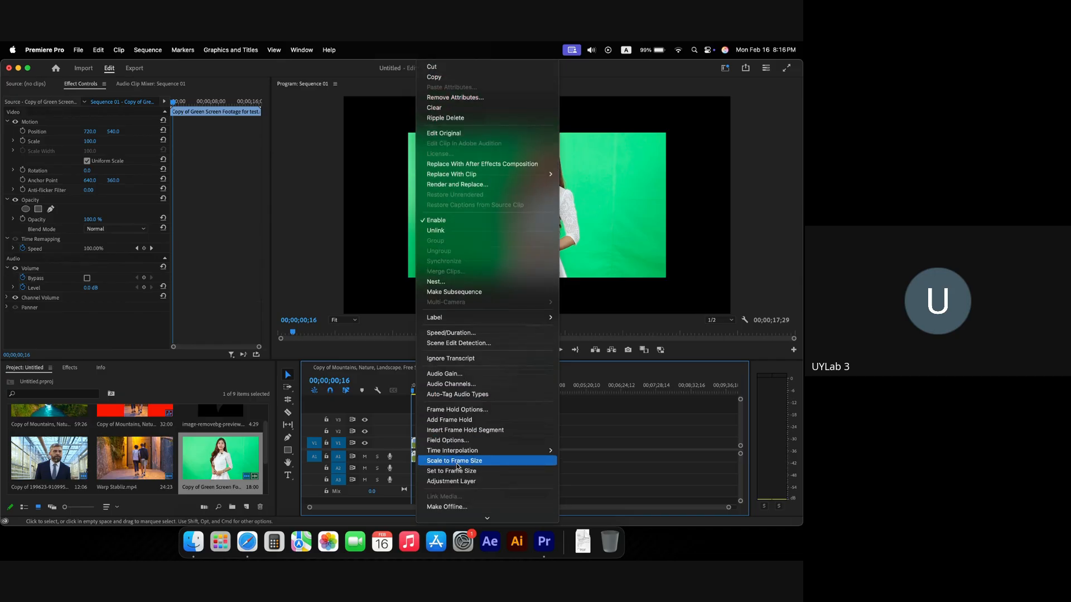
pyautogui.click(457, 461)
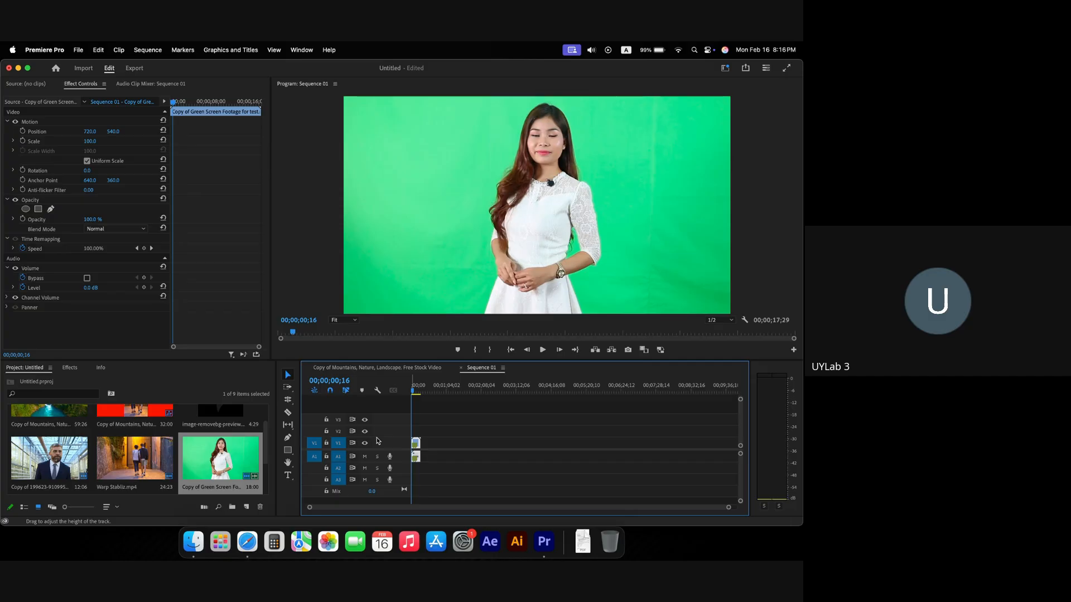
# Step: Preview the presenter footage, then unlink and delete the clip's audio
pyautogui.press('space')
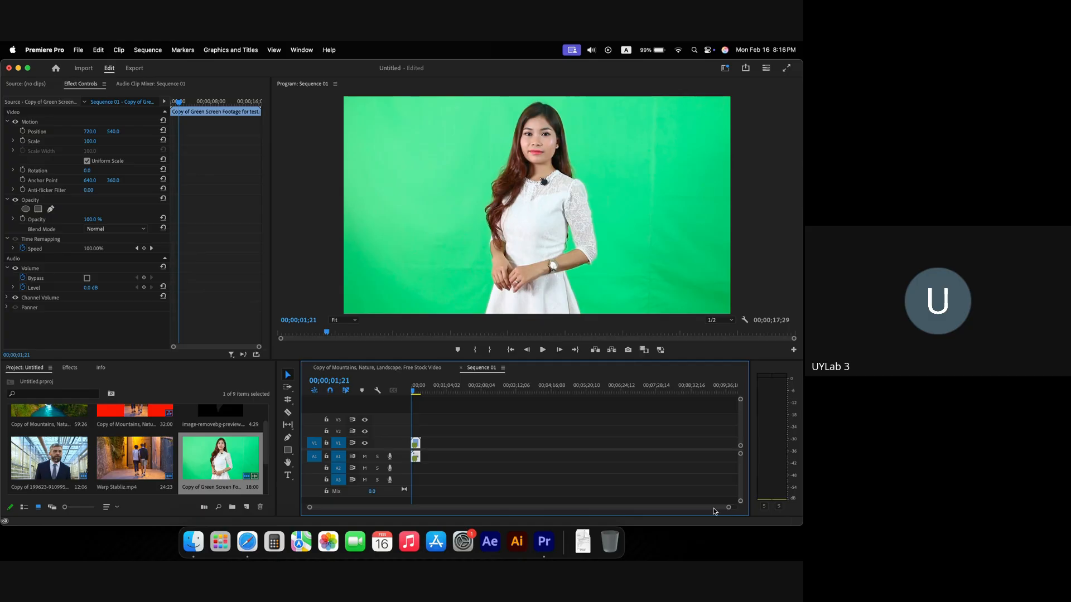
pyautogui.moveTo(729, 510); pyautogui.dragTo(588, 513)
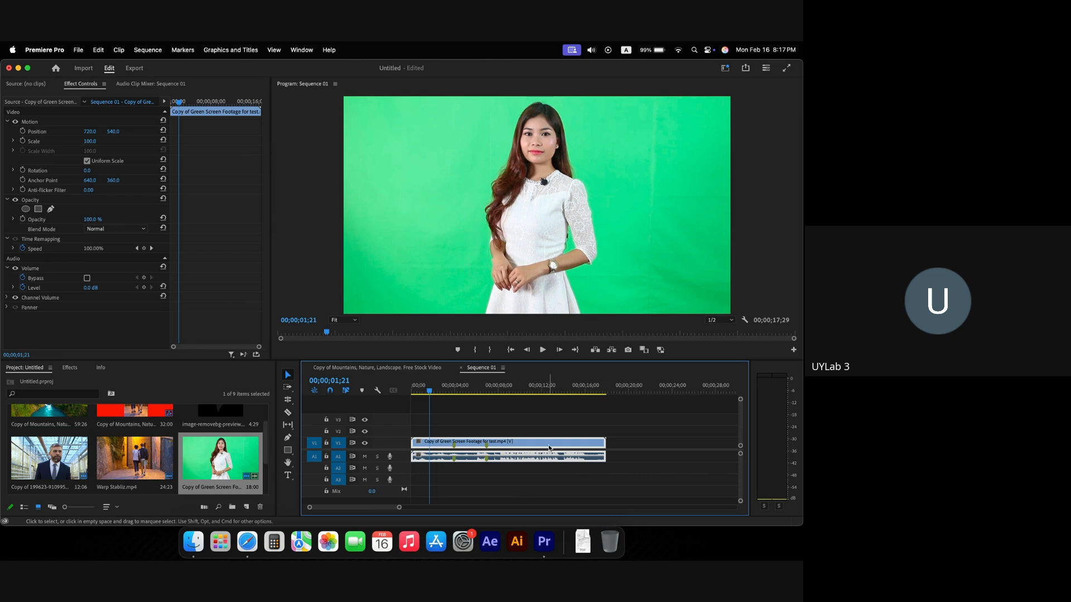
pyautogui.press('super+l')
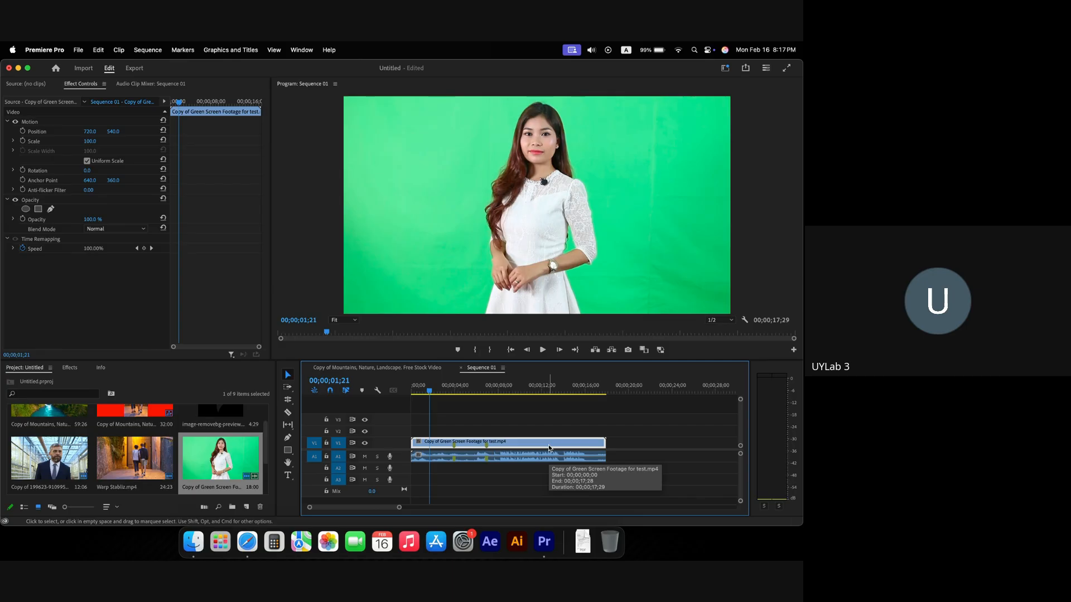
pyautogui.click(546, 455)
pyautogui.press('Delete')
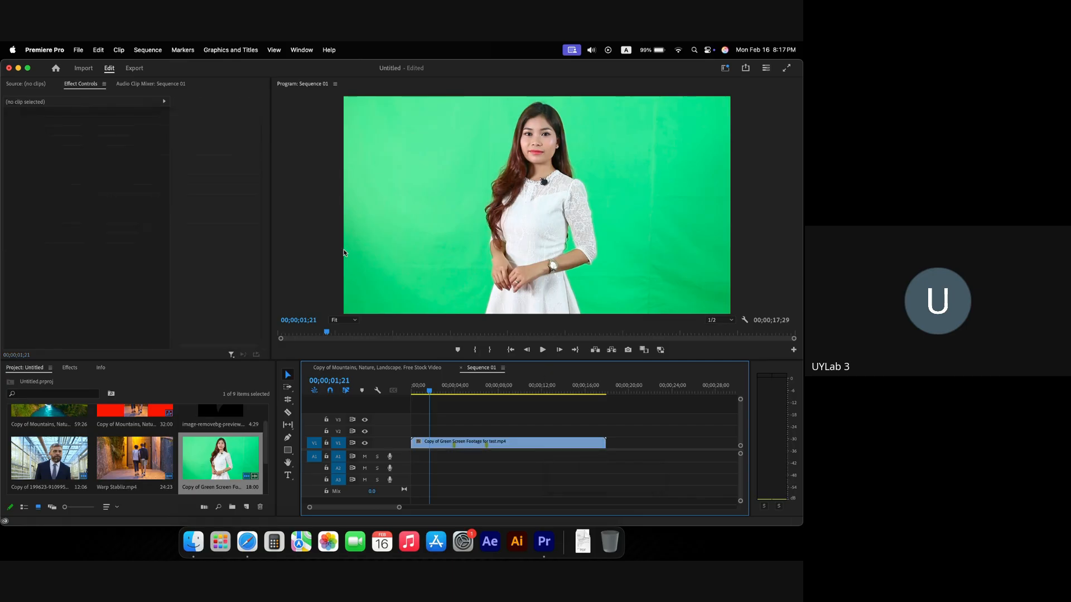
pyautogui.moveTo(430, 392); pyautogui.dragTo(392, 389)
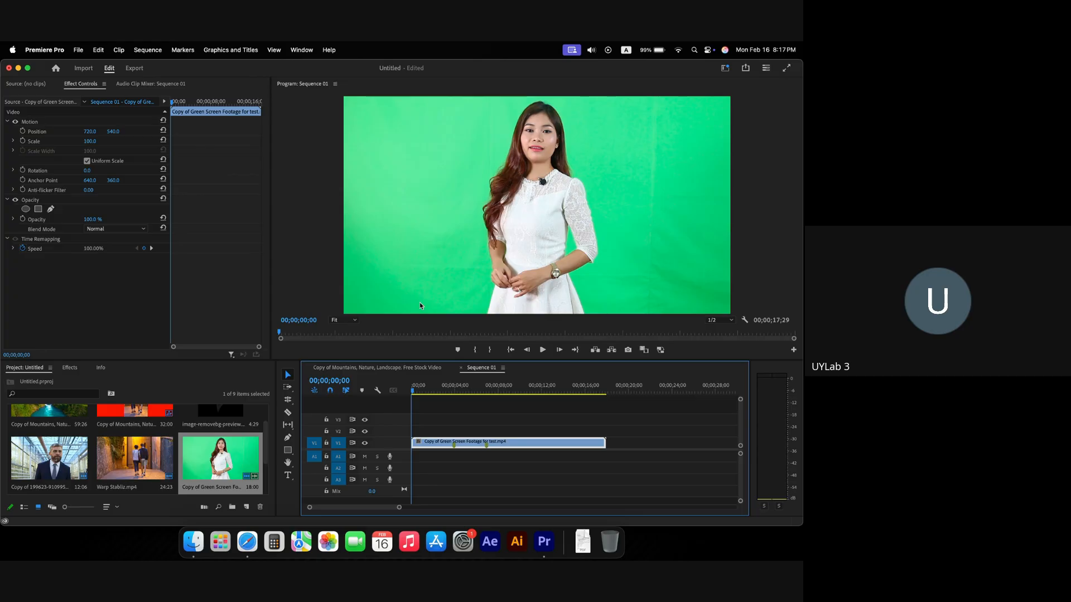
# Step: Select the green screen clip and pick the Rectangle tool
pyautogui.click(317, 290)
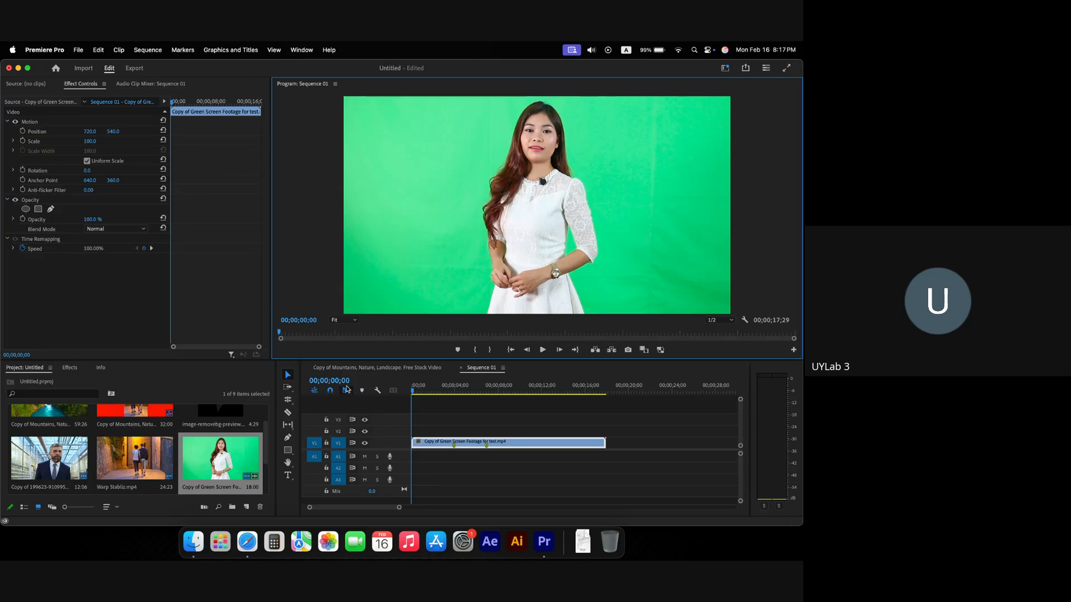
pyautogui.click(414, 409)
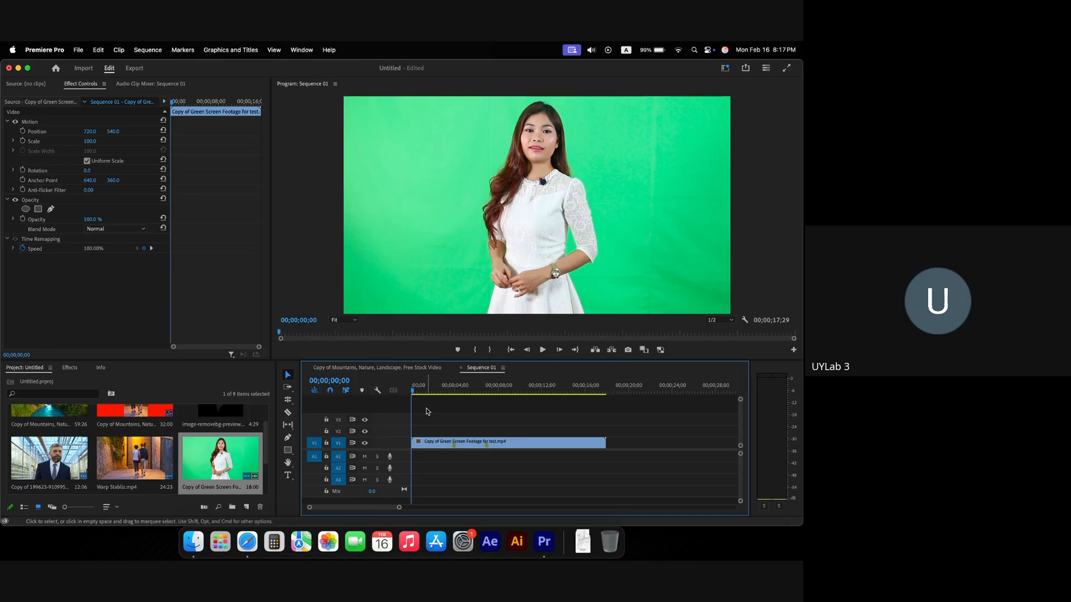
pyautogui.click(441, 442)
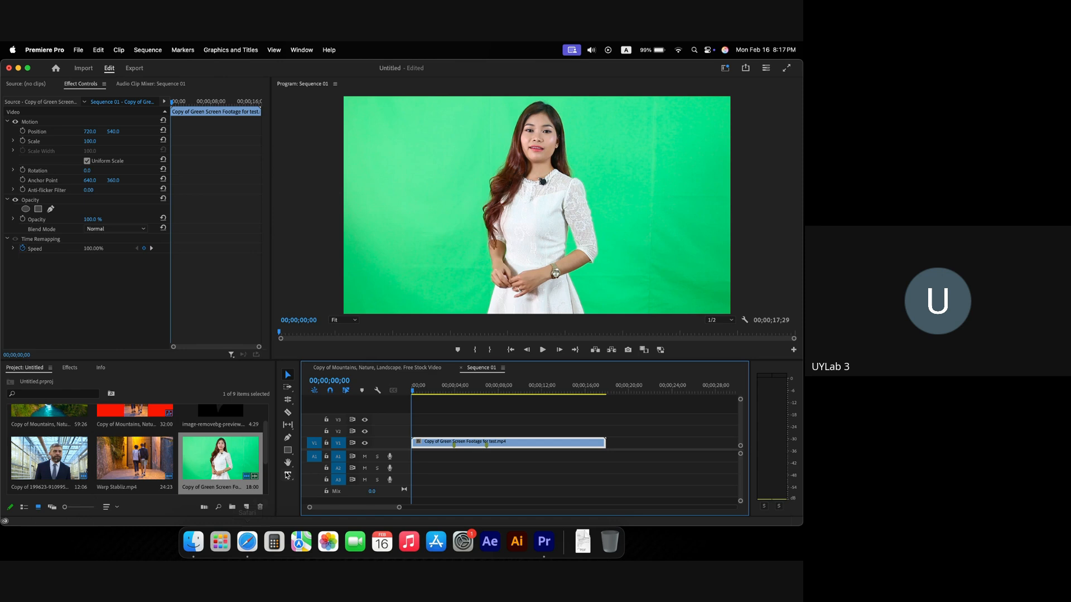
pyautogui.click(288, 450)
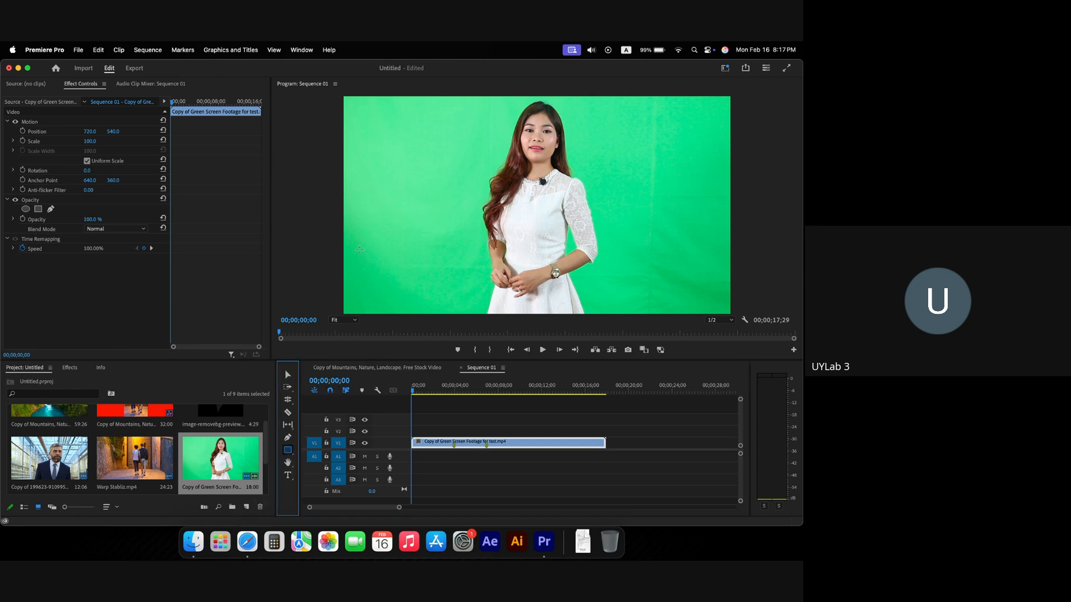
# Step: Draw a bar with no stroke or shadow and a pure red FF0000 fill
pyautogui.moveTo(349, 256); pyautogui.dragTo(439, 260)
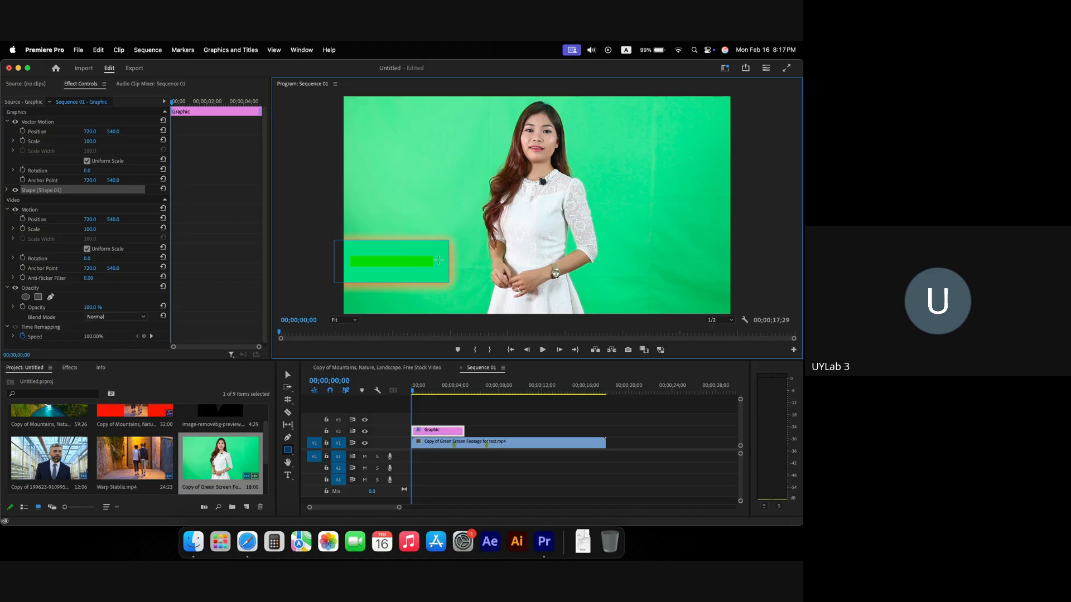
pyautogui.click(8, 189)
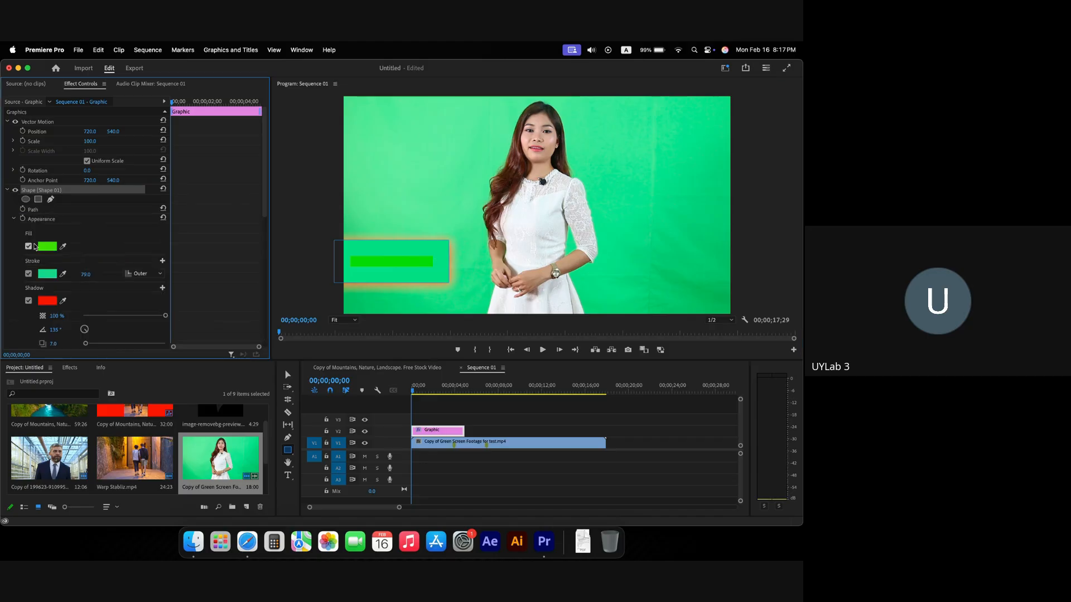
pyautogui.click(29, 274)
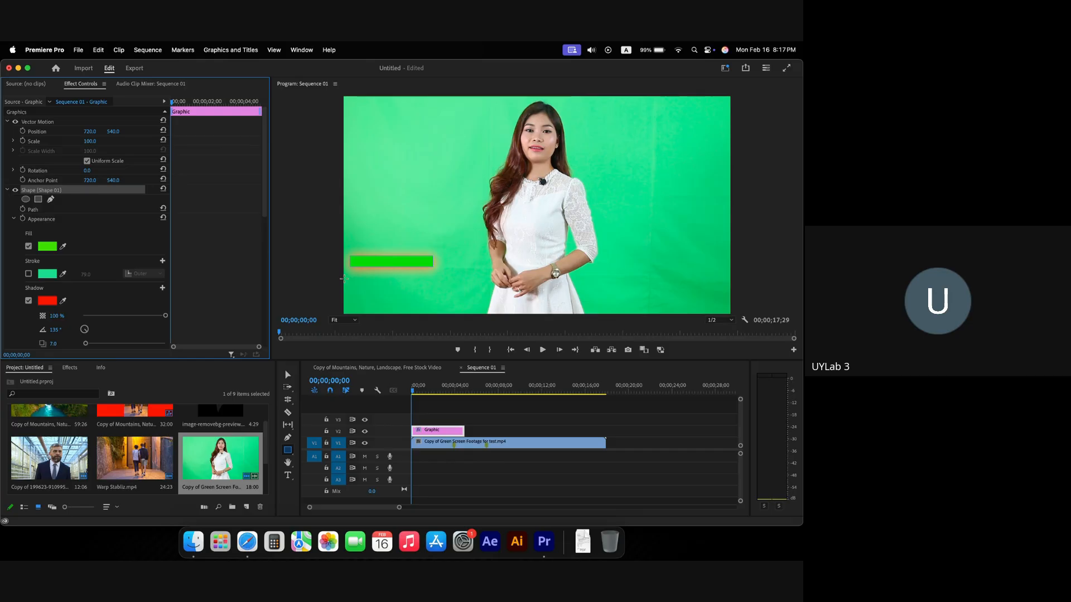
pyautogui.click(28, 301)
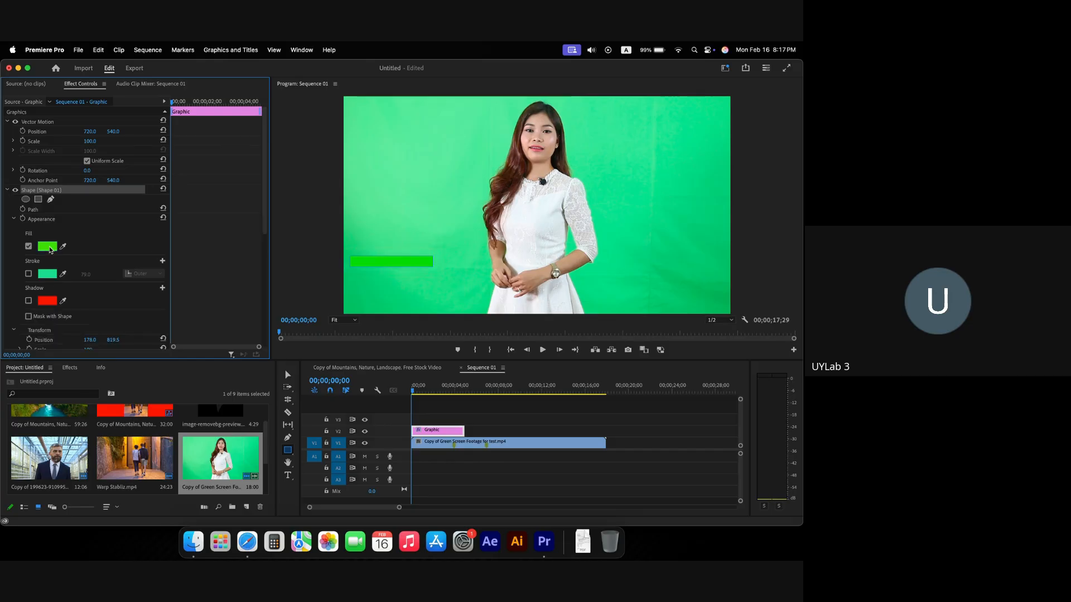
pyautogui.click(47, 247)
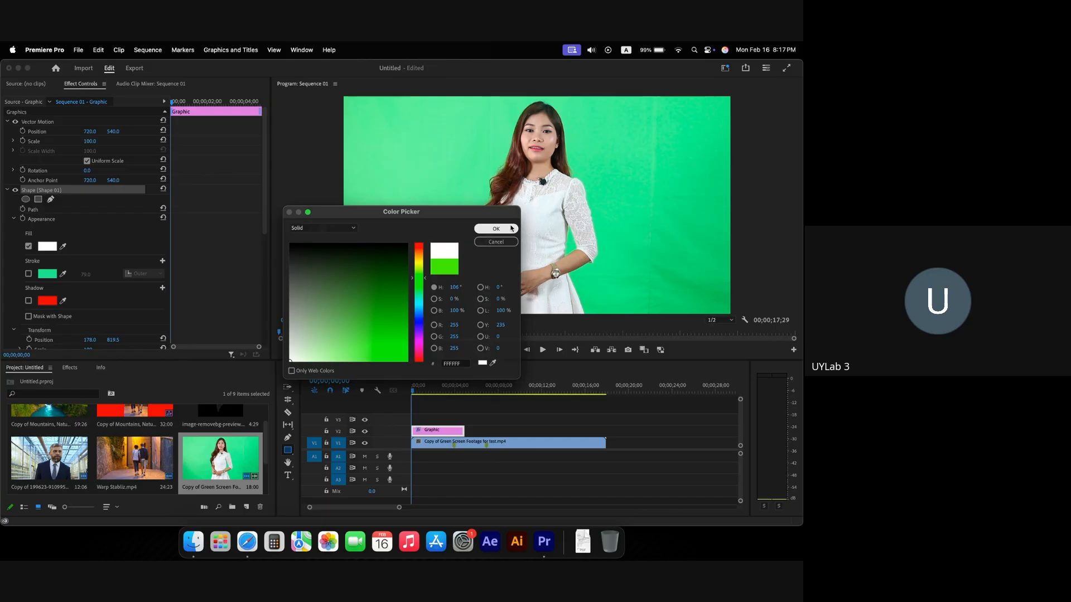
pyautogui.click(511, 227)
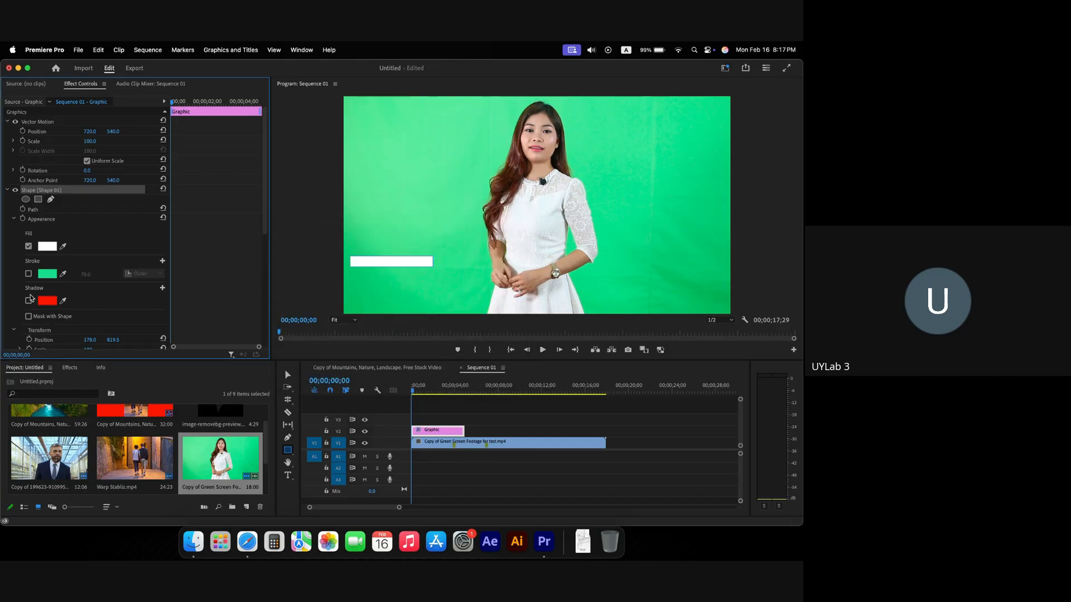
pyautogui.click(48, 247)
pyautogui.moveTo(315, 341); pyautogui.dragTo(428, 360)
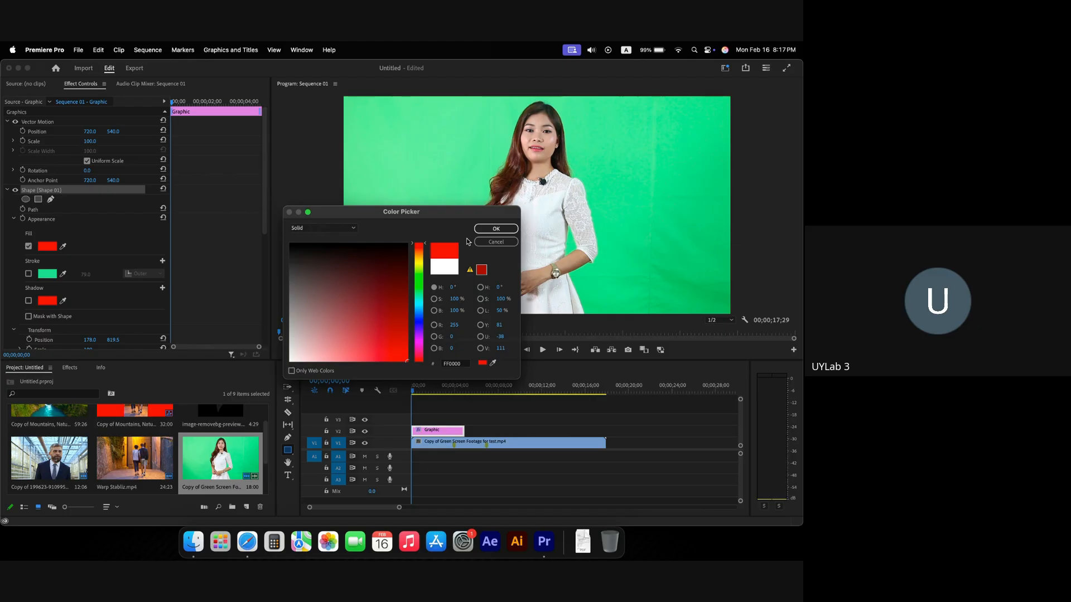
pyautogui.click(496, 228)
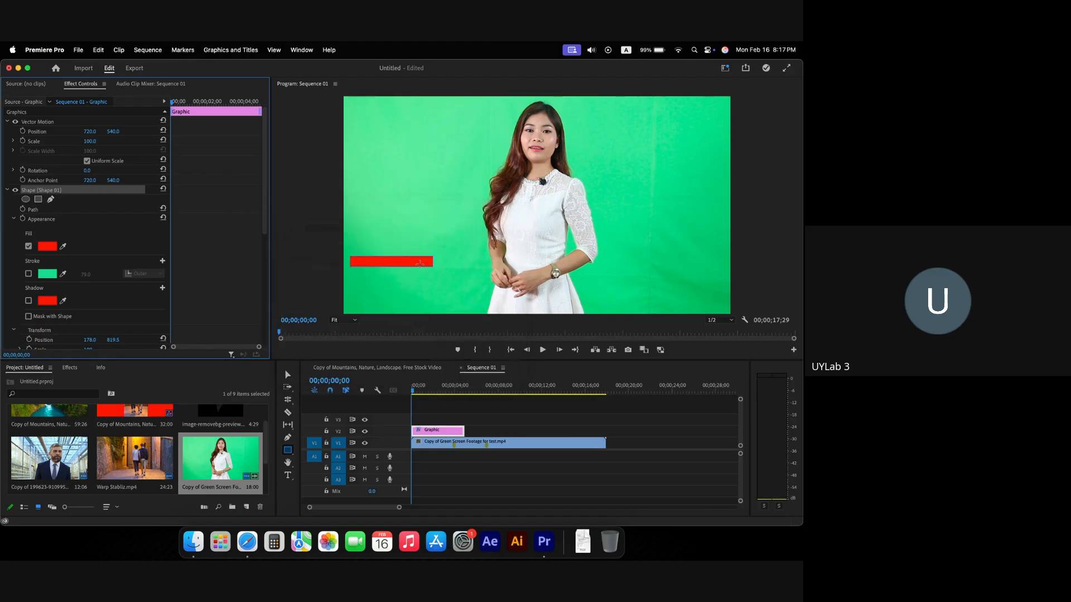
# Step: Position the red bar at the lower left with square corners
pyautogui.press('v')
pyautogui.click(393, 258)
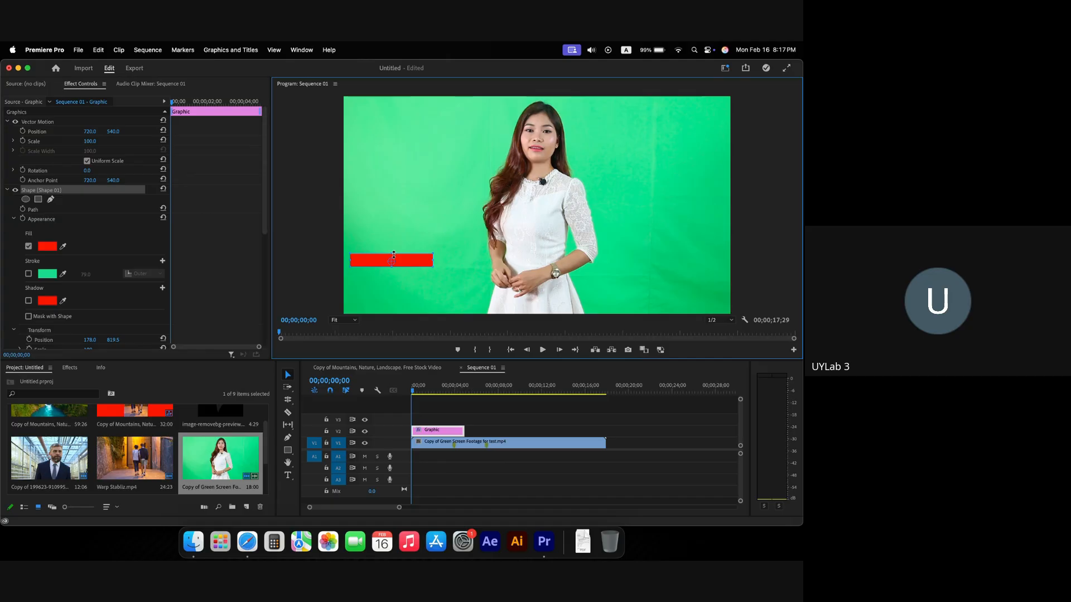
pyautogui.moveTo(394, 251); pyautogui.dragTo(394, 250)
pyautogui.moveTo(405, 263)
pyautogui.mouseDown()
pyautogui.moveTo(382, 268)
pyautogui.moveTo(394, 273)
pyautogui.mouseUp()
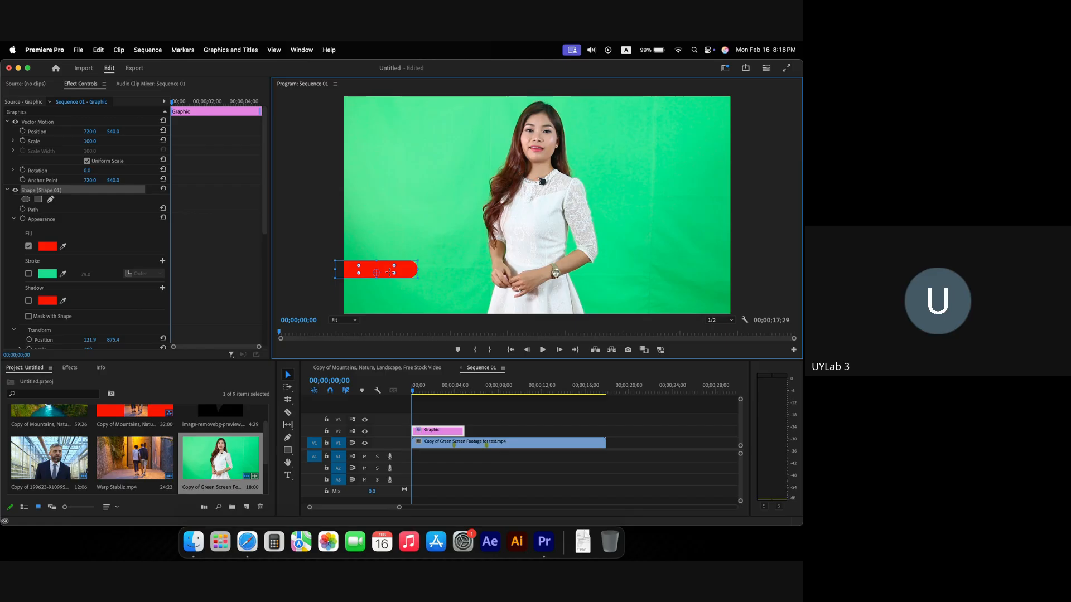
pyautogui.moveTo(392, 272); pyautogui.dragTo(420, 276)
pyautogui.moveTo(387, 273)
pyautogui.mouseDown()
pyautogui.moveTo(378, 291)
pyautogui.moveTo(399, 282)
pyautogui.mouseUp()
# Step: Duplicate the bar's Graphic clip onto V3 and move the copy below the original
pyautogui.click(487, 426)
pyautogui.click(402, 285)
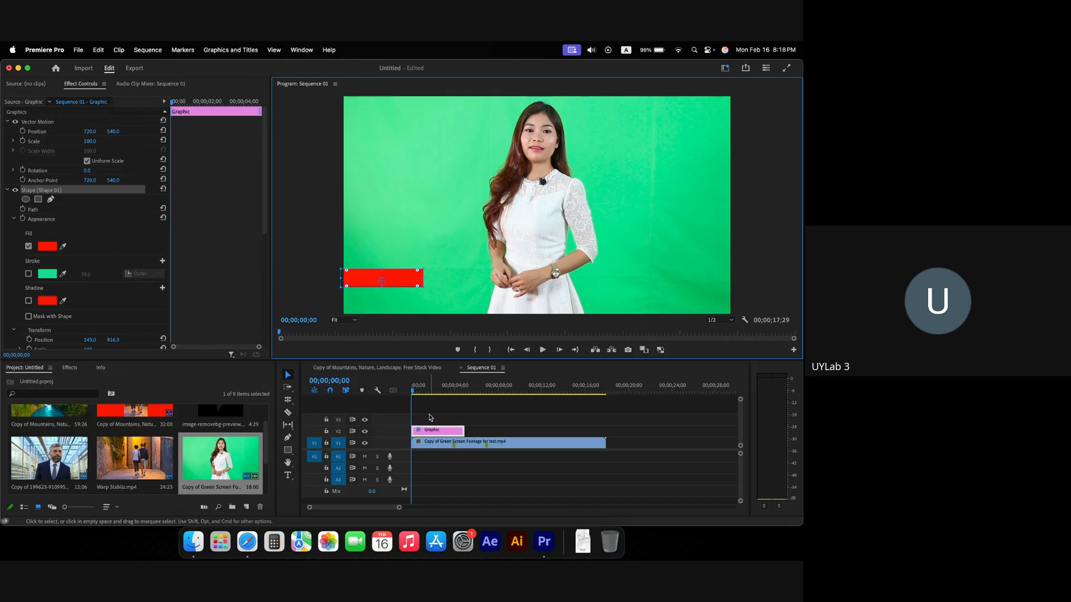
pyautogui.moveTo(433, 431); pyautogui.dragTo(434, 427)
pyautogui.moveTo(406, 279); pyautogui.dragTo(342, 292)
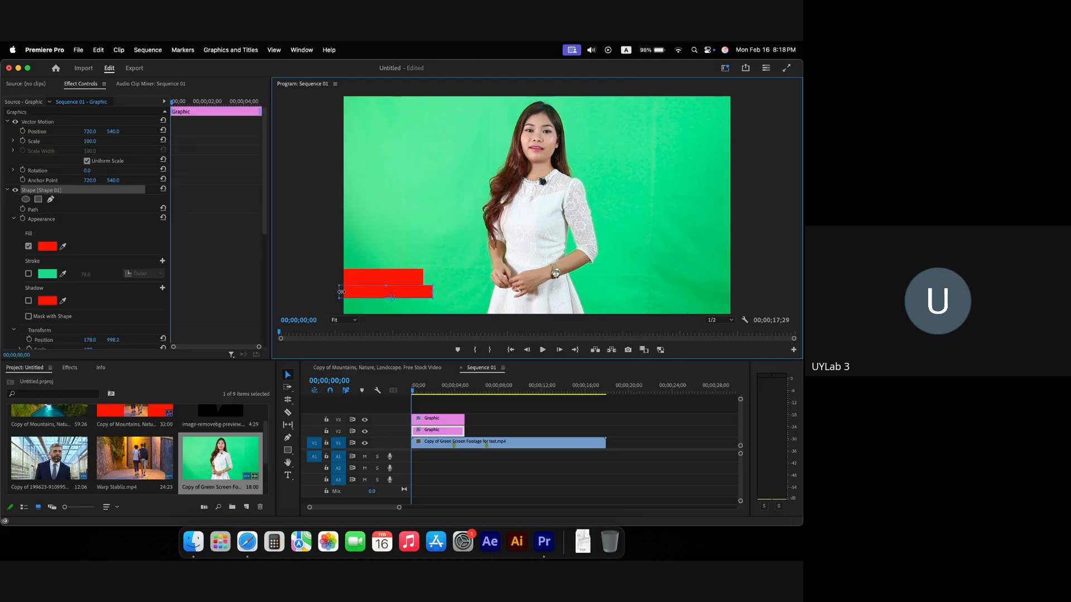
# Step: Nudge the lower bar left and change its fill to blue 0500FF
pyautogui.moveTo(409, 293); pyautogui.dragTo(407, 294)
pyautogui.click(46, 246)
pyautogui.click(418, 322)
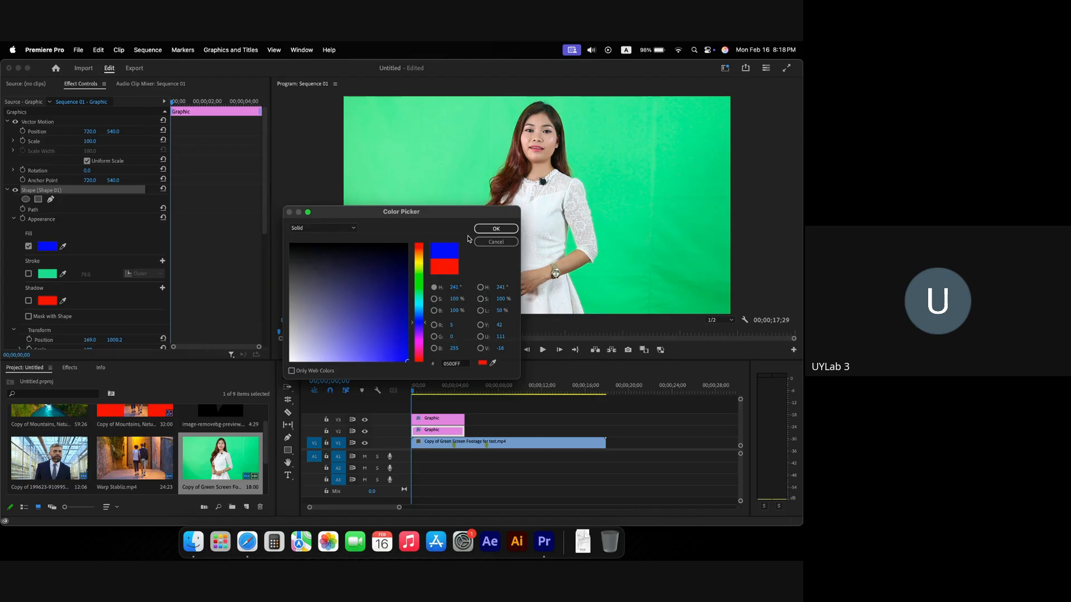
pyautogui.click(496, 228)
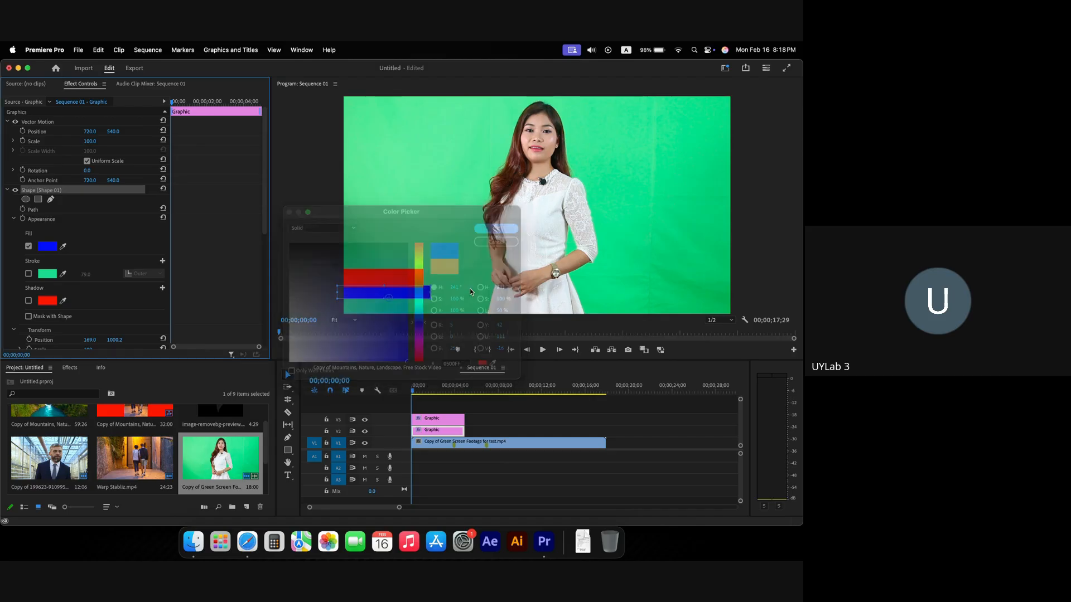
# Step: Preview the stacked bars at 00;00;02;26, then return to the sequence start
pyautogui.click(451, 411)
pyautogui.moveTo(411, 390); pyautogui.dragTo(442, 390)
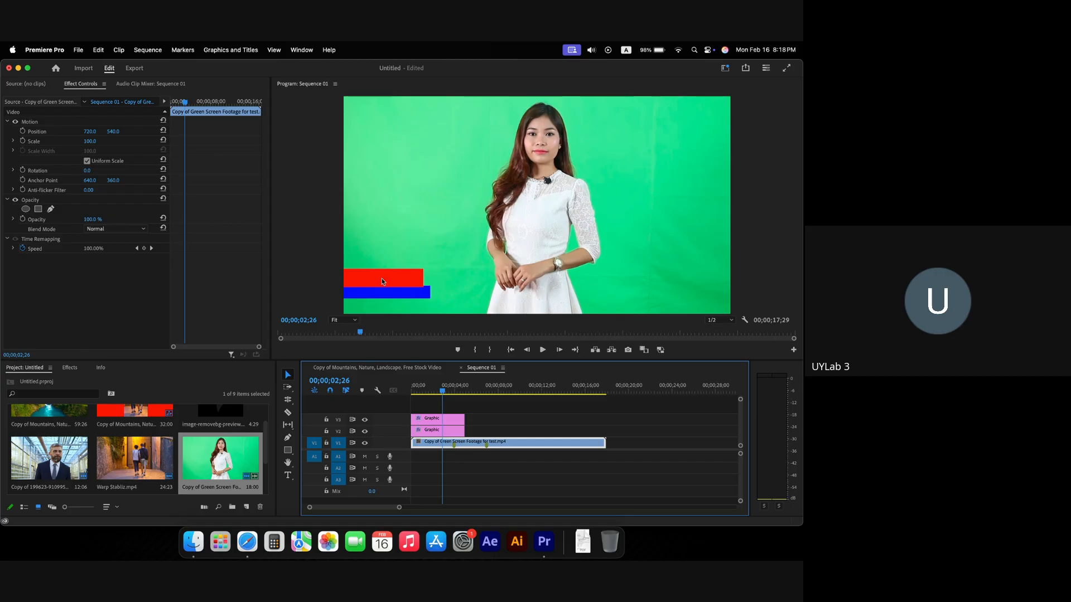
pyautogui.click(383, 280)
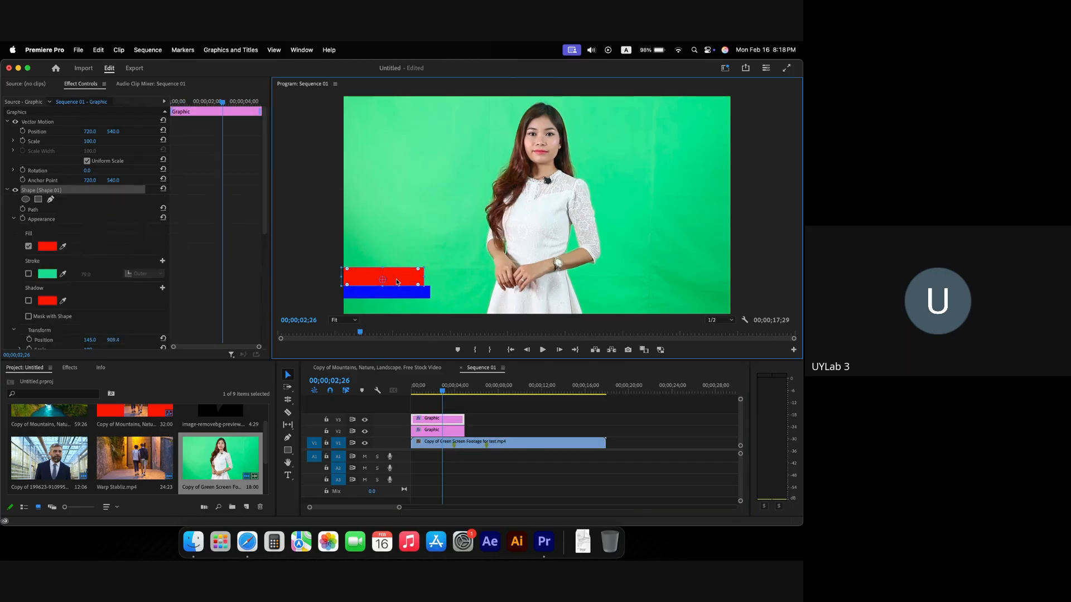
pyautogui.click(317, 280)
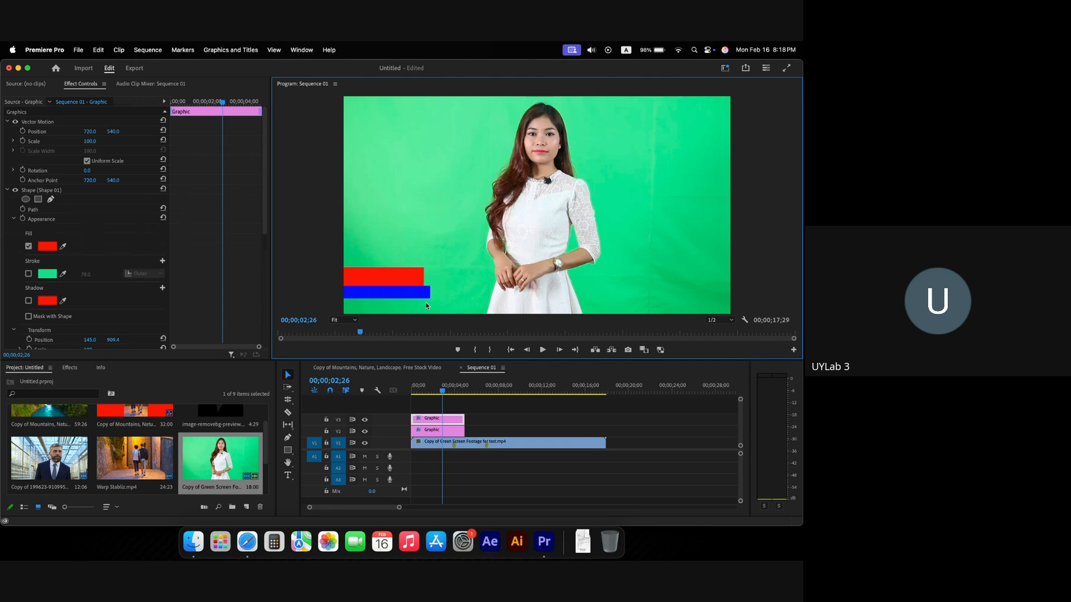
pyautogui.click(481, 413)
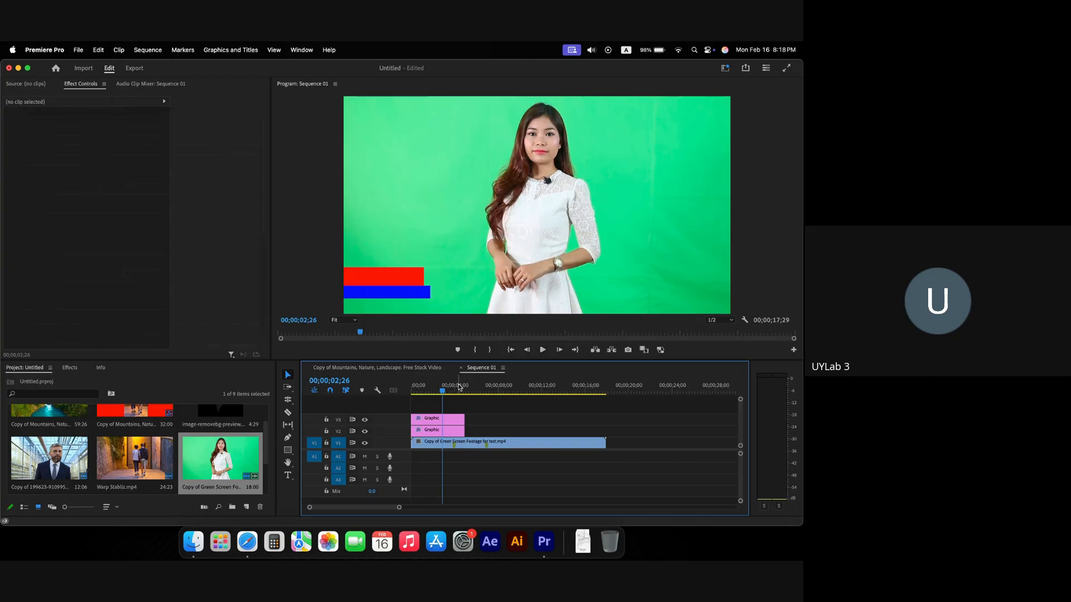
pyautogui.moveTo(441, 393); pyautogui.dragTo(411, 392)
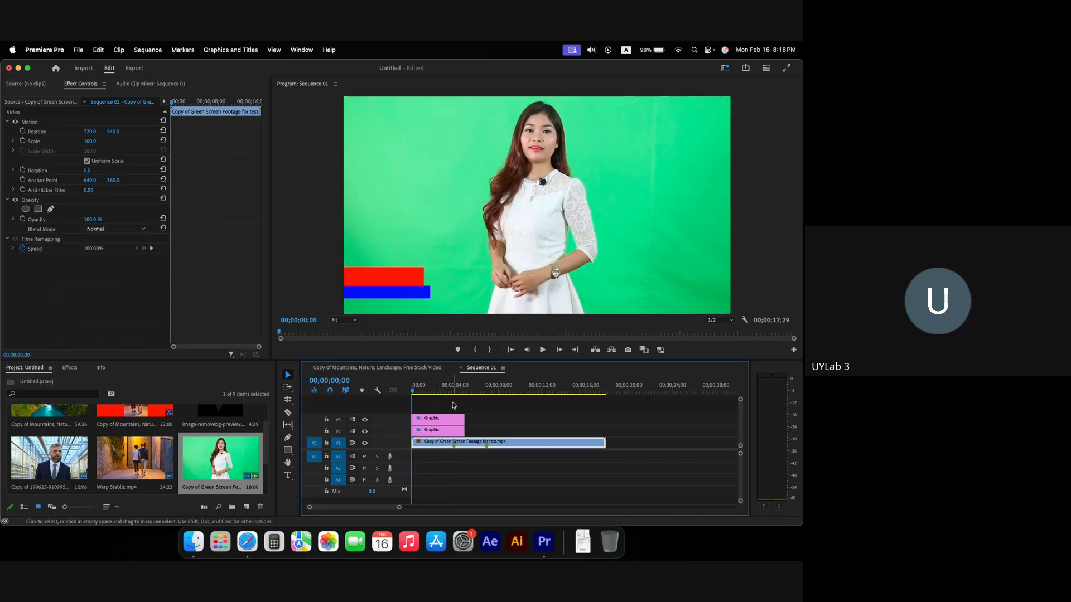
# Step: Type the presenter's name above the bars and extend the three graphic clips to about 10 seconds
pyautogui.click(288, 475)
pyautogui.click(389, 241)
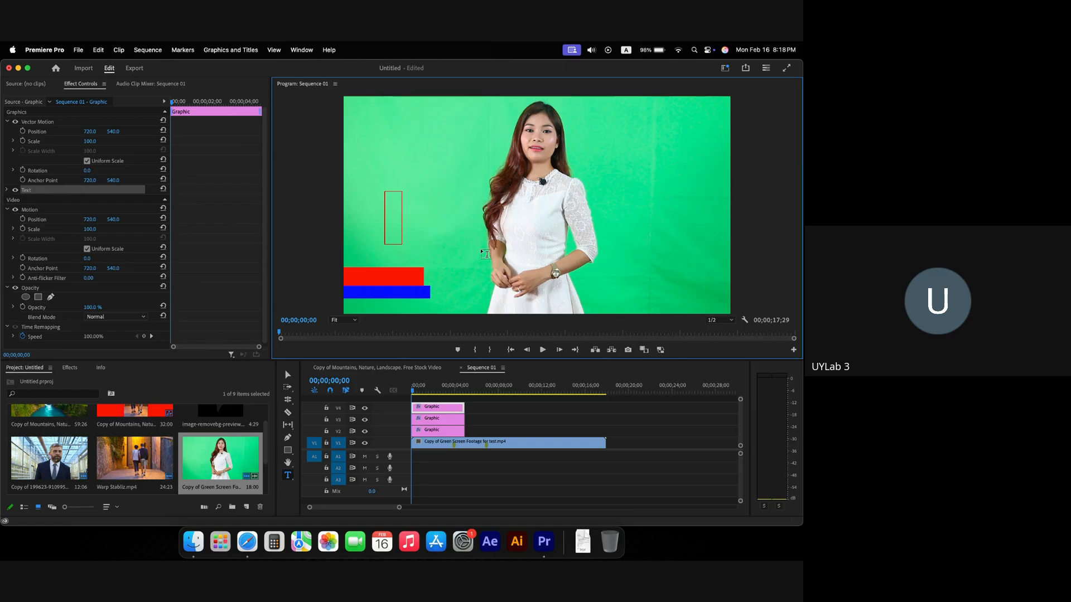
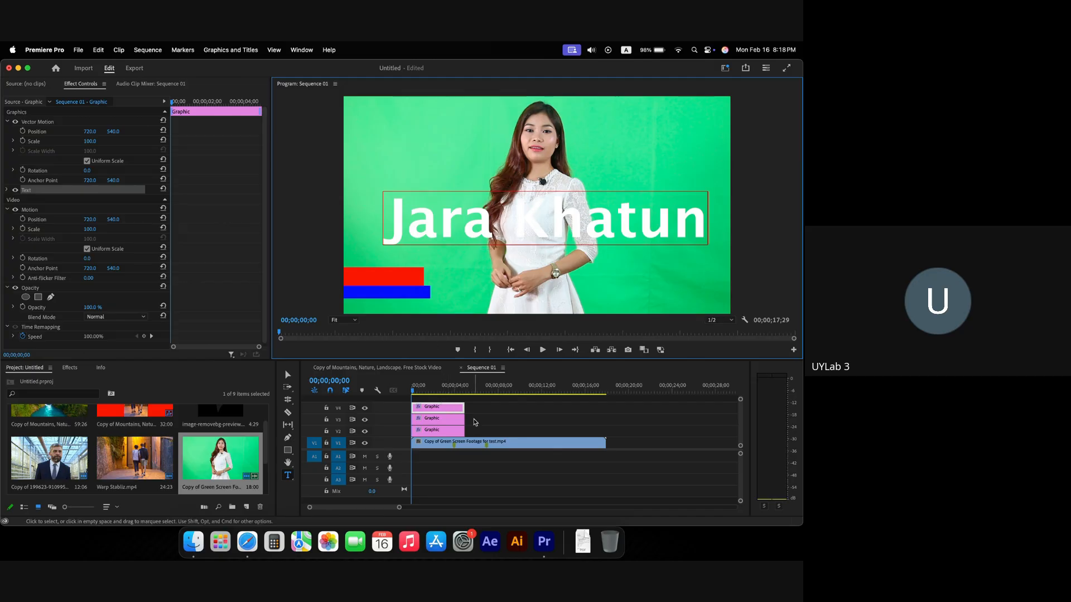
pyautogui.moveTo(478, 433); pyautogui.dragTo(526, 409)
pyautogui.press('v')
pyautogui.click(542, 230)
pyautogui.moveTo(543, 230); pyautogui.dragTo(504, 264)
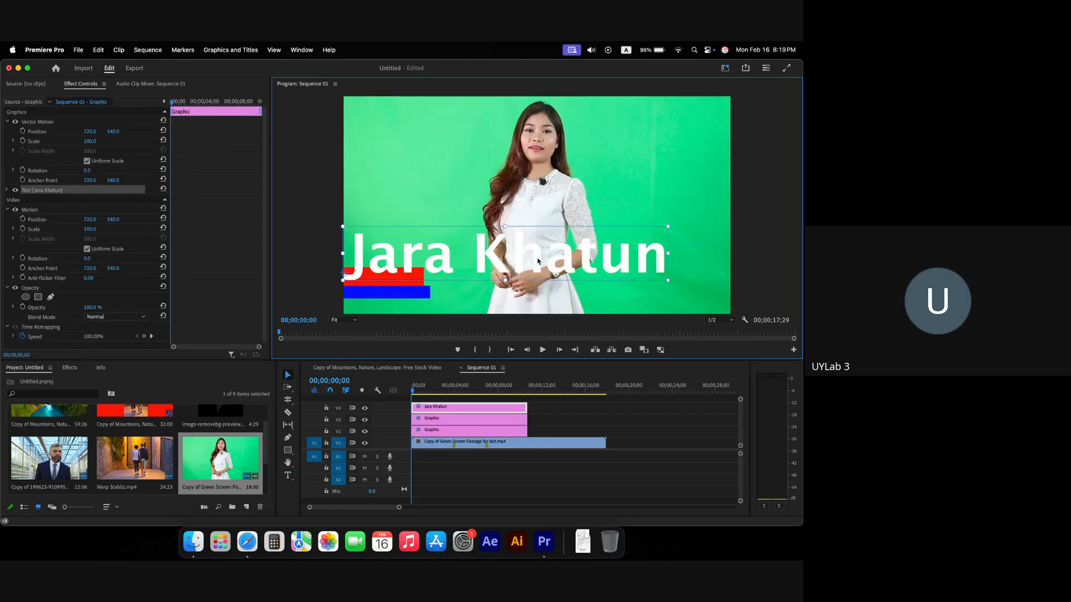
pyautogui.moveTo(669, 282); pyautogui.dragTo(550, 278)
pyautogui.click(5, 191)
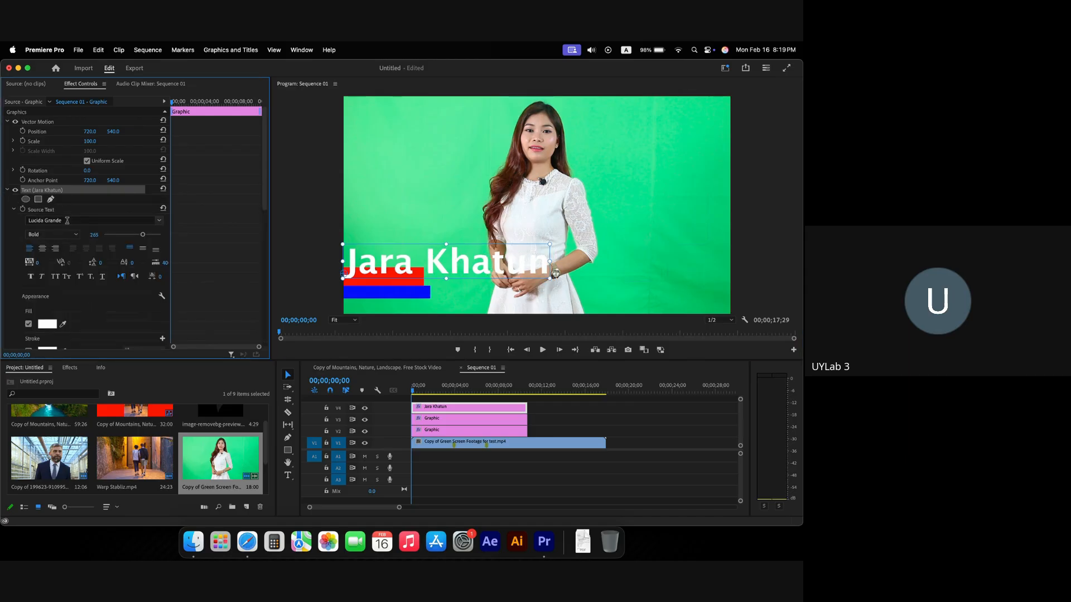
pyautogui.moveTo(144, 235); pyautogui.dragTo(119, 238)
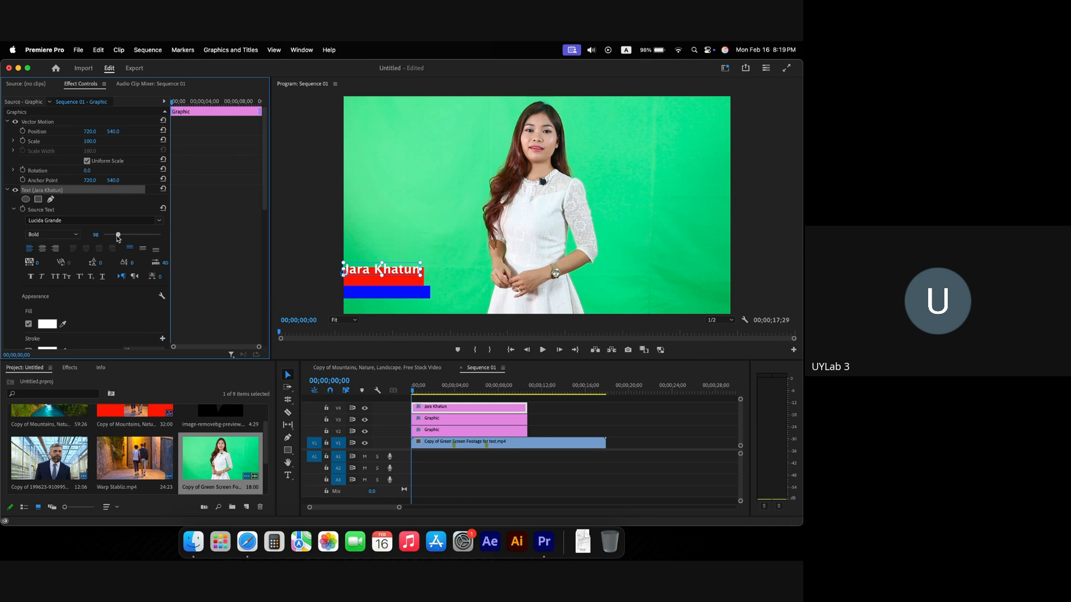
pyautogui.moveTo(373, 275); pyautogui.dragTo(372, 281)
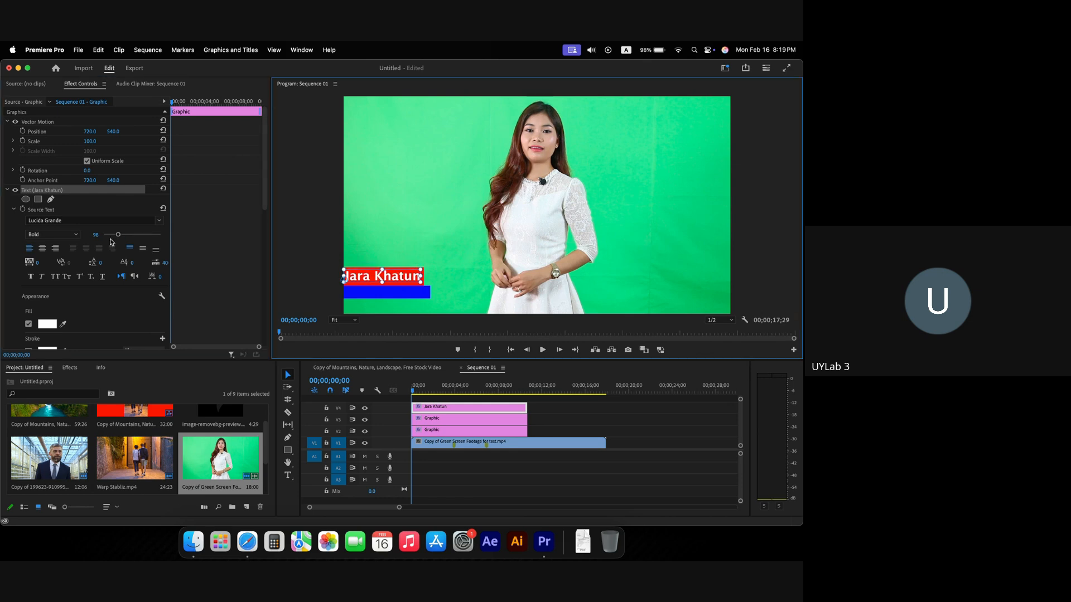
pyautogui.moveTo(118, 234); pyautogui.dragTo(113, 235)
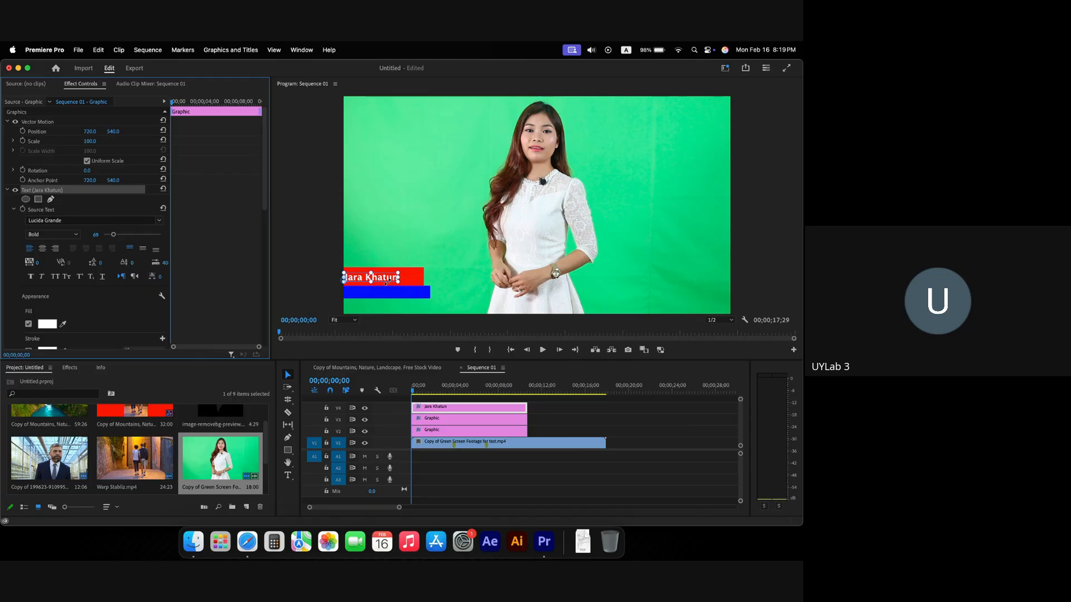
pyautogui.moveTo(385, 281)
pyautogui.mouseDown()
pyautogui.moveTo(418, 285)
pyautogui.moveTo(406, 282)
pyautogui.mouseUp()
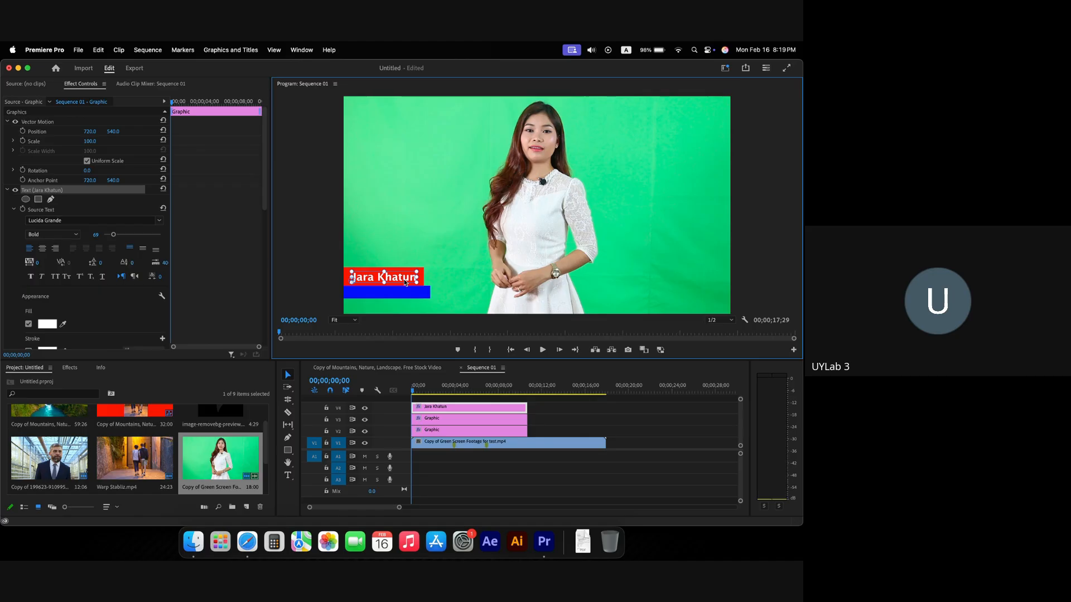
pyautogui.click(43, 277)
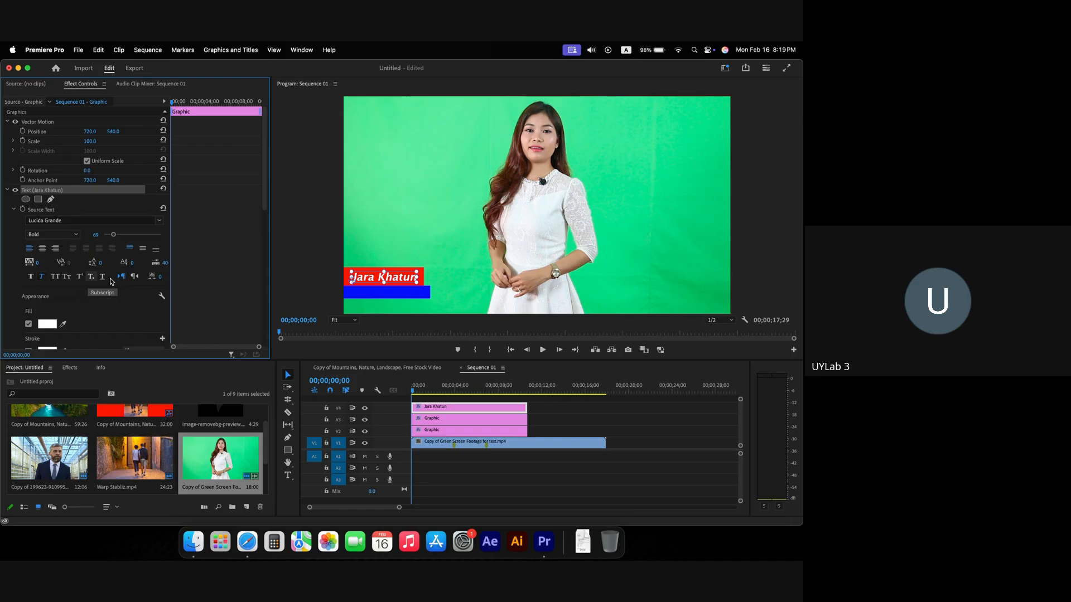
pyautogui.click(316, 238)
pyautogui.click(352, 274)
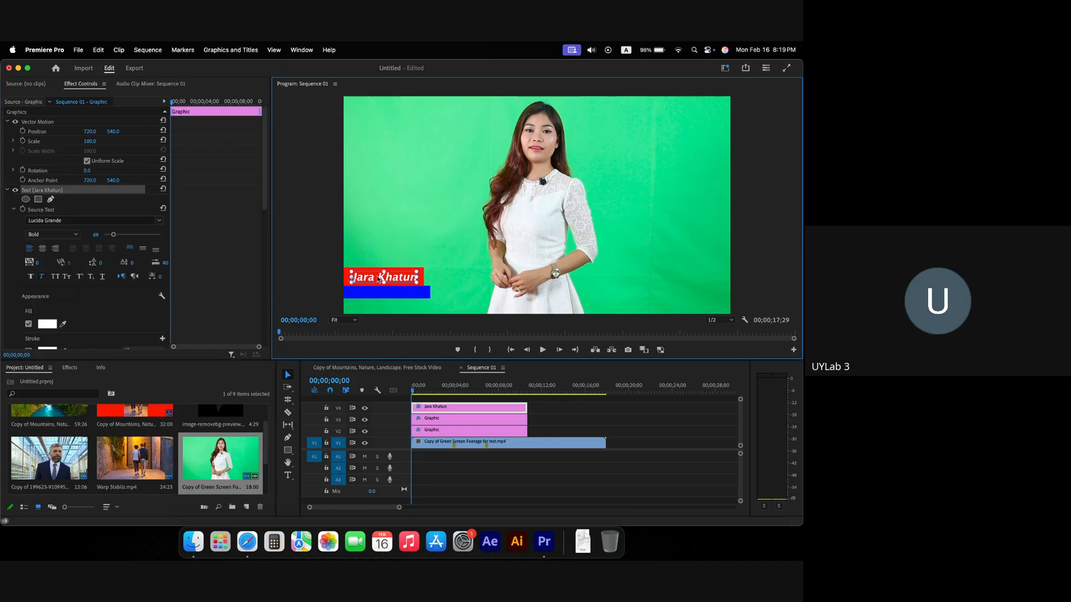
pyautogui.click(159, 223)
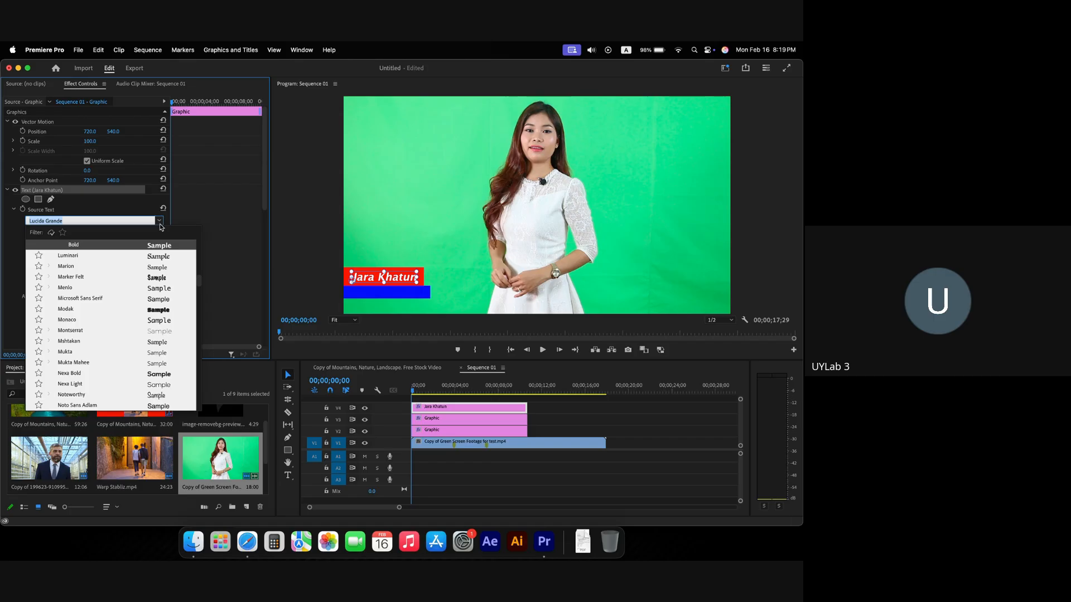
pyautogui.click(160, 224)
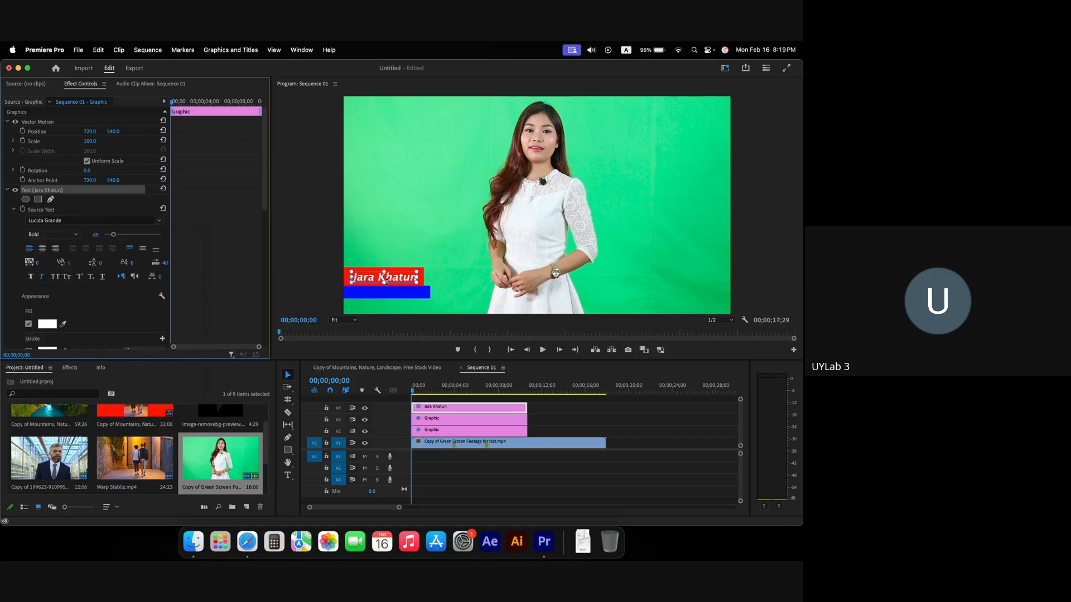
pyautogui.click(309, 259)
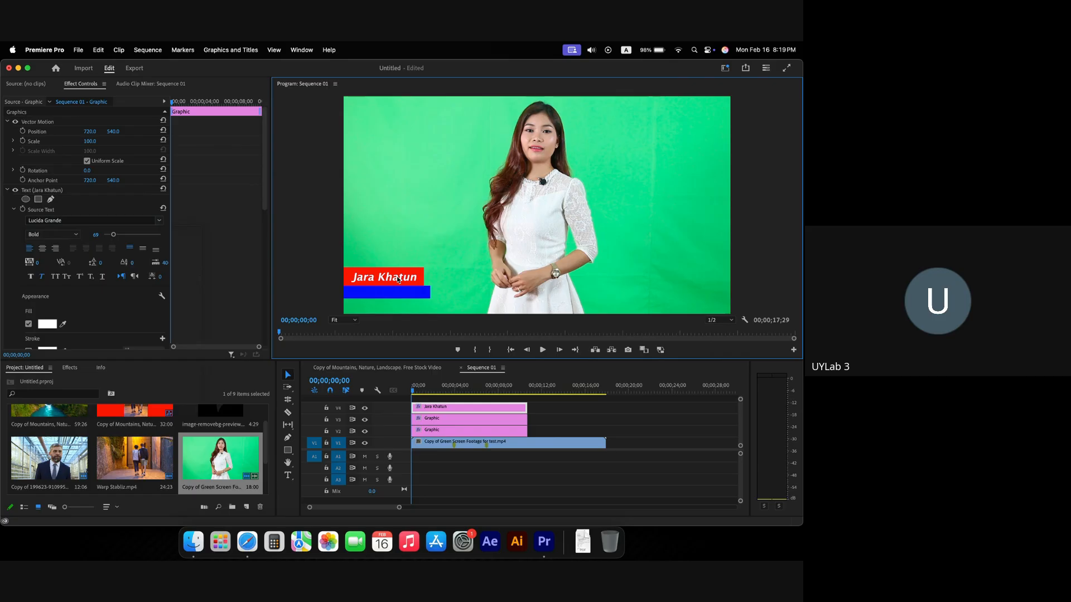
pyautogui.click(398, 280)
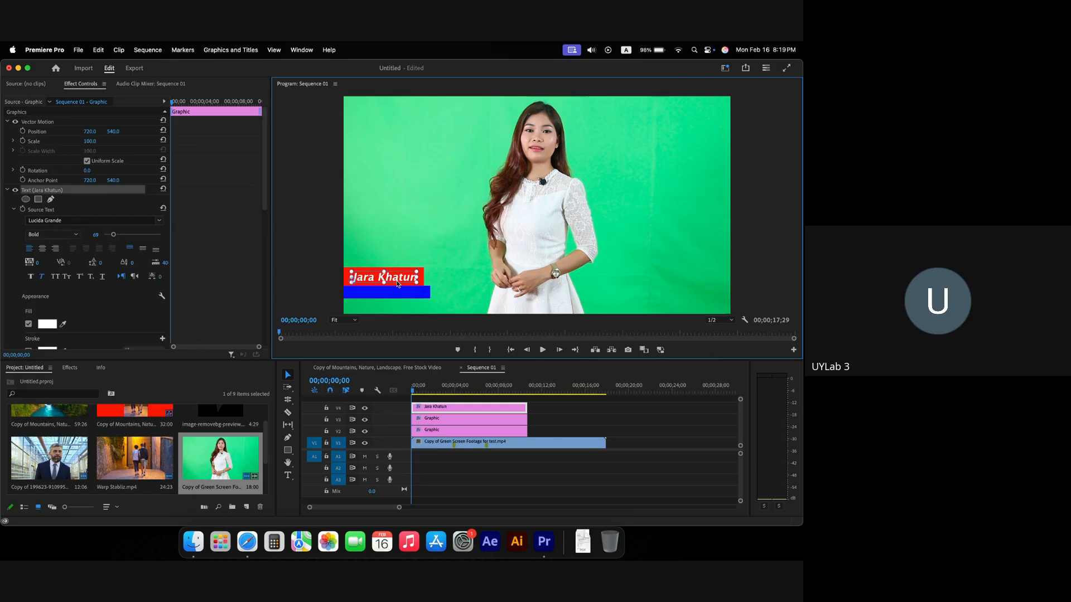
pyautogui.click(334, 280)
pyautogui.click(384, 277)
pyautogui.moveTo(447, 406); pyautogui.dragTo(448, 404)
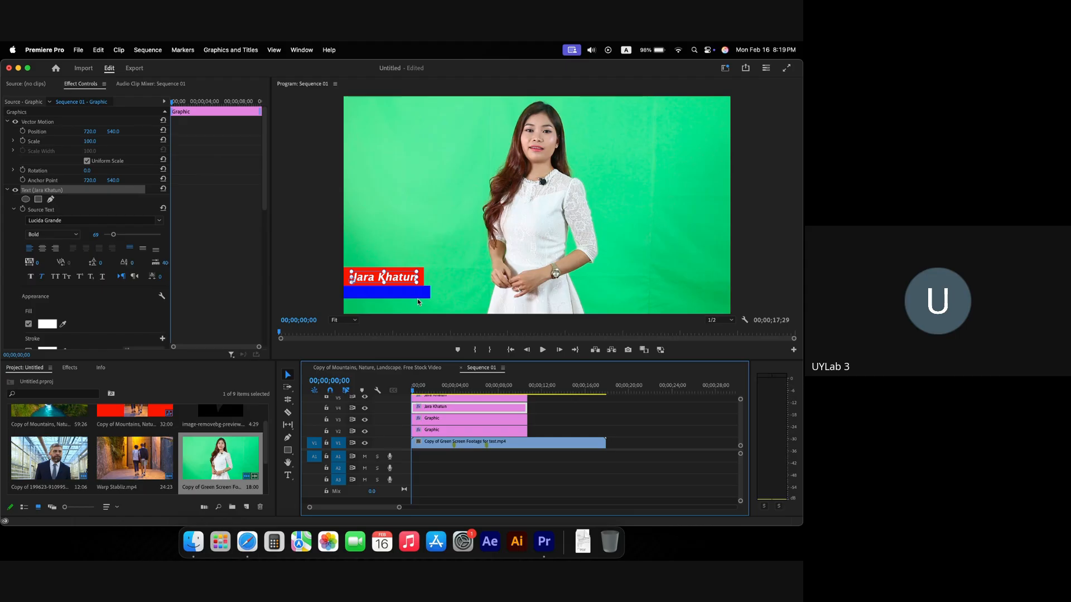
# Step: Move the copied title onto the blue bar and retype its text as 'Director'
pyautogui.moveTo(391, 270); pyautogui.dragTo(395, 294)
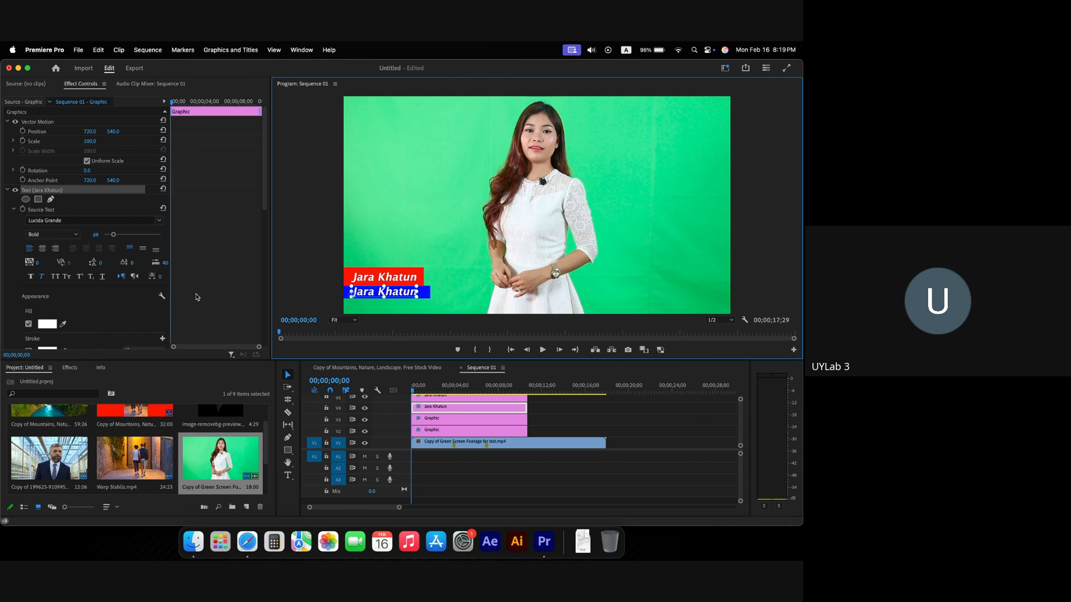
pyautogui.doubleClick(398, 295)
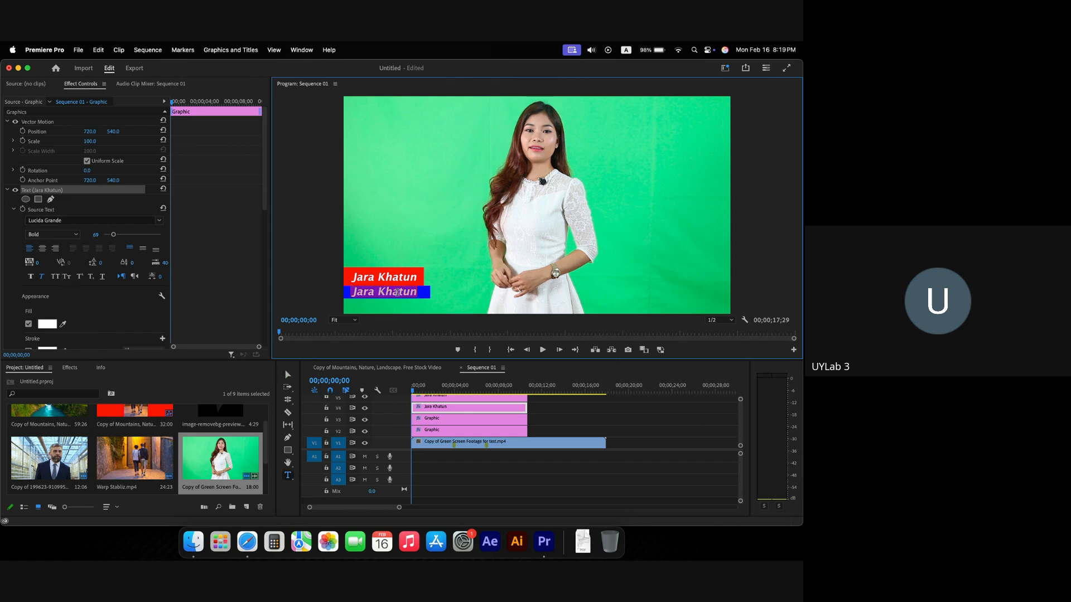
pyautogui.write('DIrec')
pyautogui.press('BackSpace')
pyautogui.press('BackSpace')
pyautogui.press('BackSpace')
pyautogui.press('BackSpace')
pyautogui.write('irectio')
pyautogui.press('BackSpace')
pyautogui.press('BackSpace')
pyautogui.write('or')
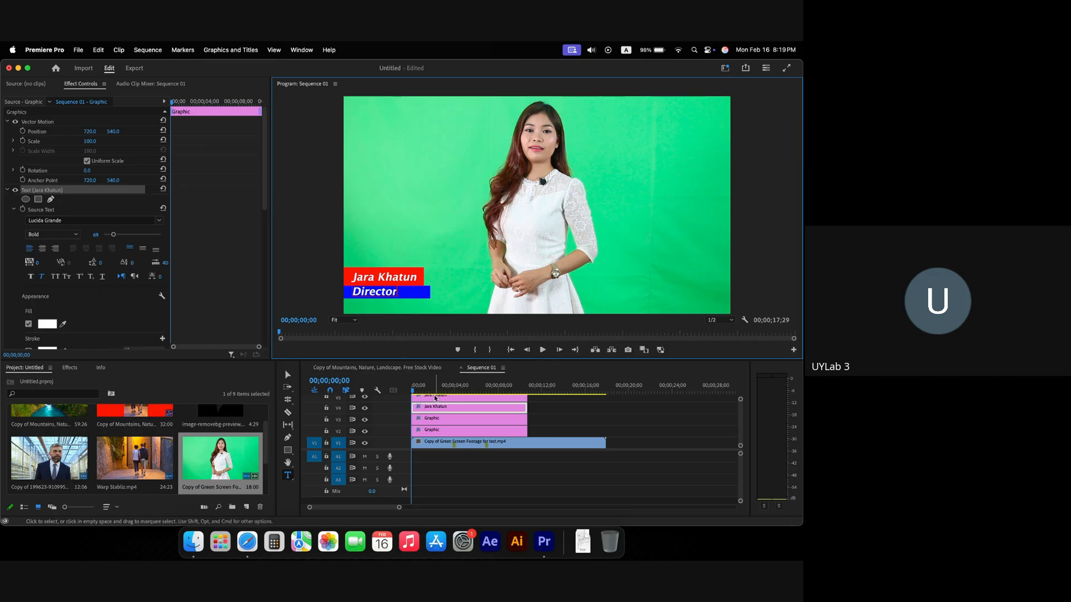
# Step: Shift the Director text right on the blue bar and reduce its font size to 56
pyautogui.press('Escape')
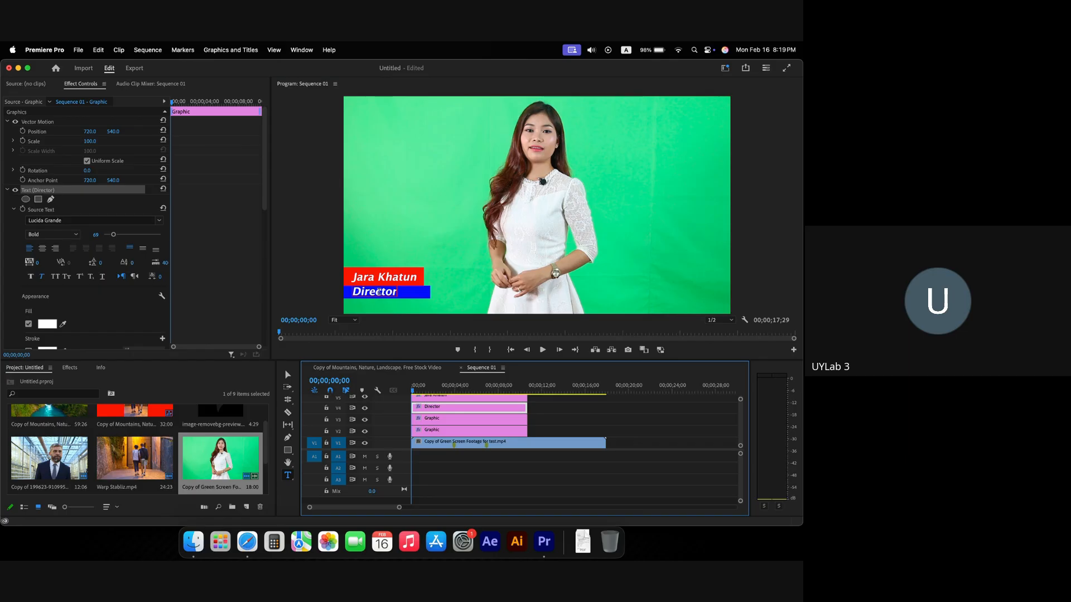
pyautogui.press('v')
pyautogui.moveTo(388, 294); pyautogui.dragTo(412, 295)
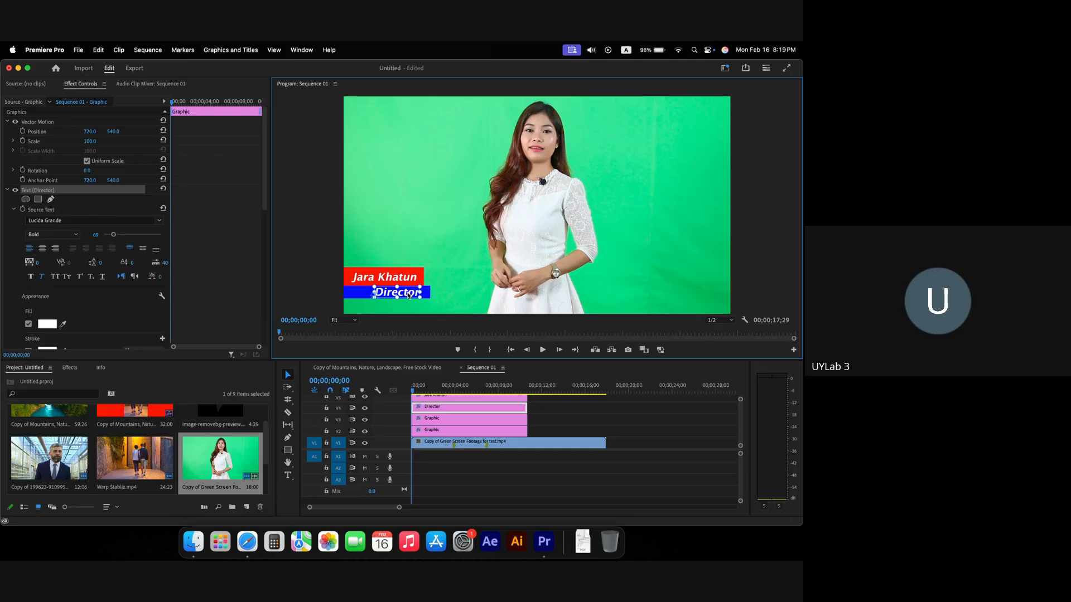
pyautogui.moveTo(116, 237); pyautogui.dragTo(112, 234)
# Step: Set Director to Regular at size 43, widen its tracking, and centre it in the blue bar
pyautogui.click(74, 235)
pyautogui.click(44, 244)
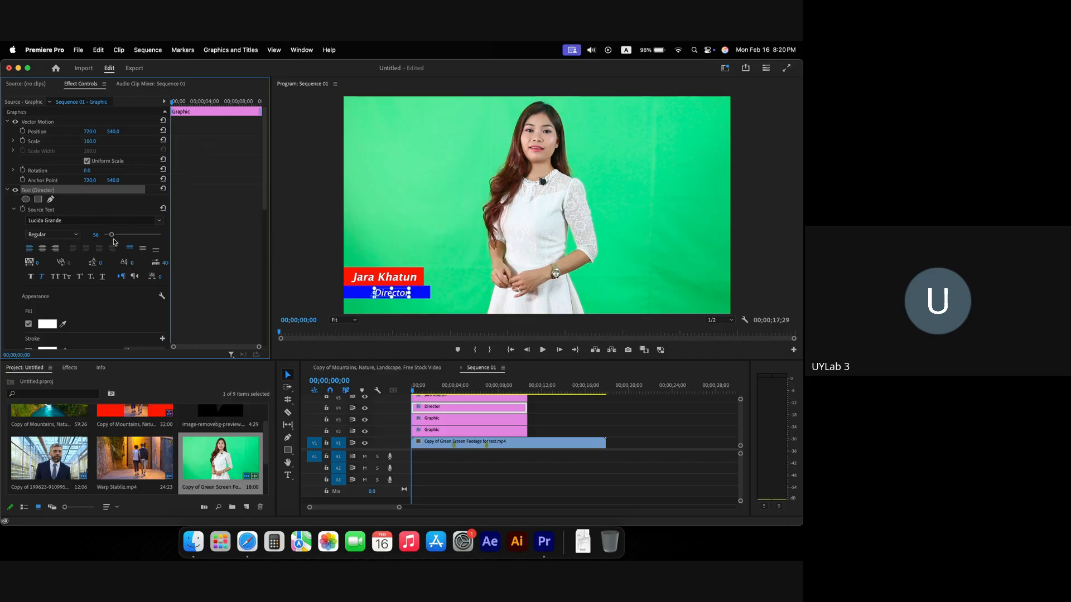
pyautogui.moveTo(112, 238); pyautogui.dragTo(110, 238)
pyautogui.moveTo(36, 263); pyautogui.dragTo(47, 261)
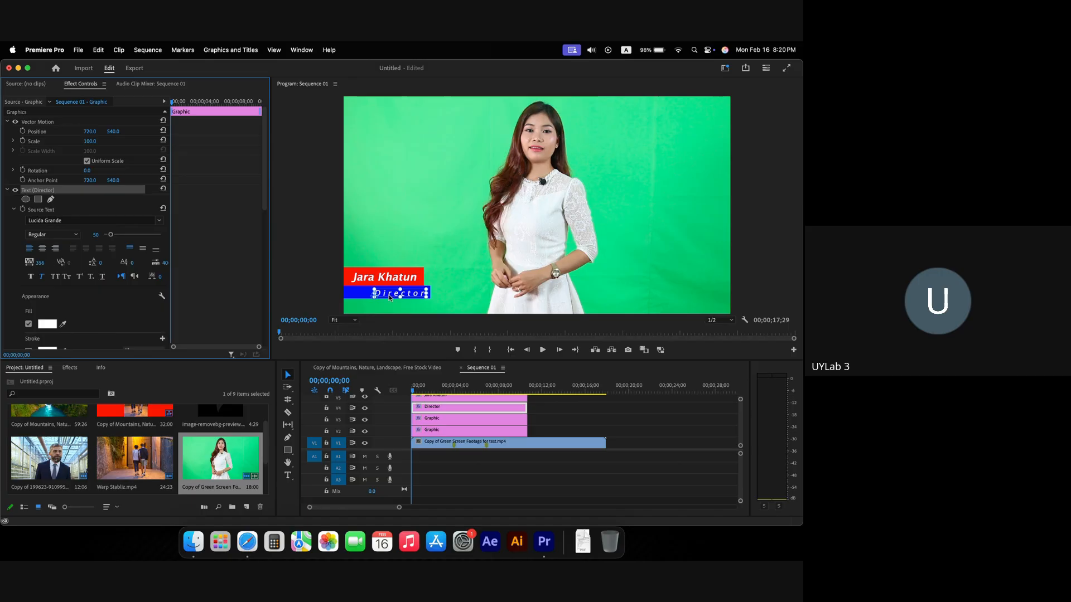
pyautogui.moveTo(390, 297); pyautogui.dragTo(378, 297)
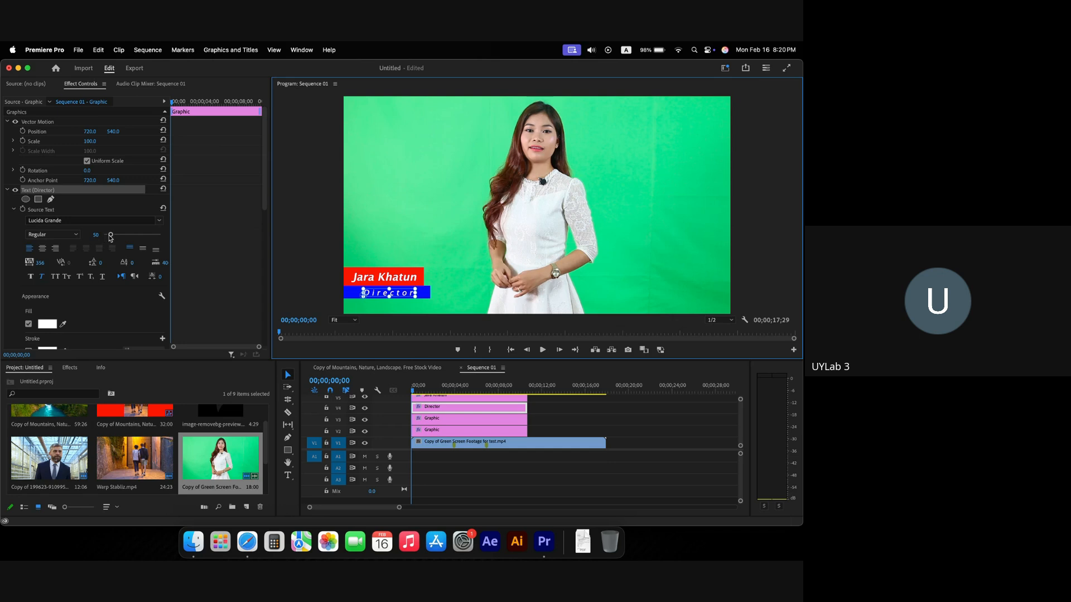
pyautogui.moveTo(110, 237); pyautogui.dragTo(109, 238)
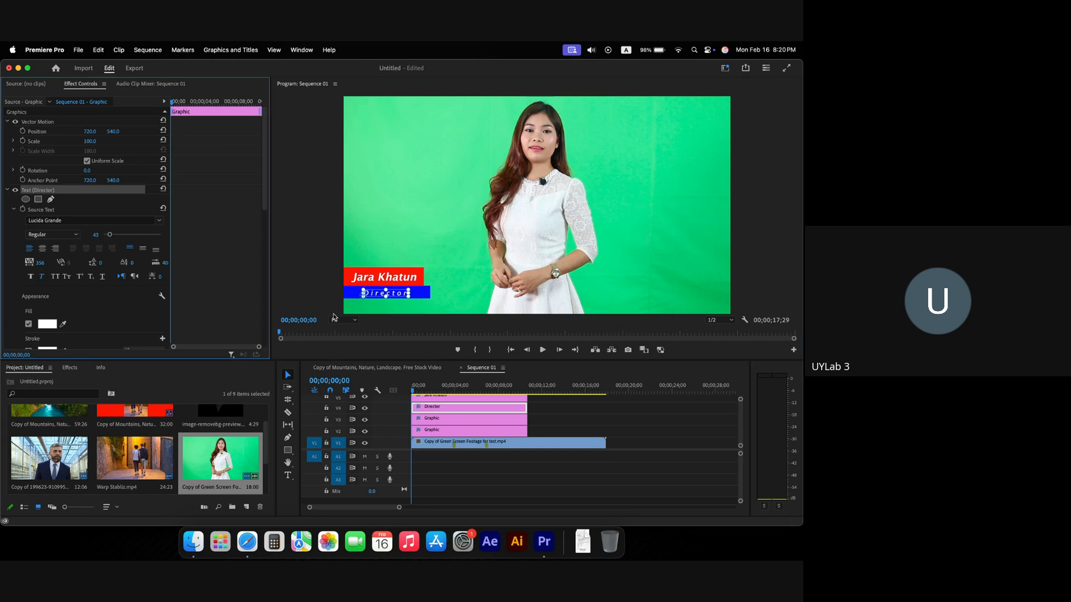
pyautogui.moveTo(398, 297); pyautogui.dragTo(408, 297)
pyautogui.click(405, 247)
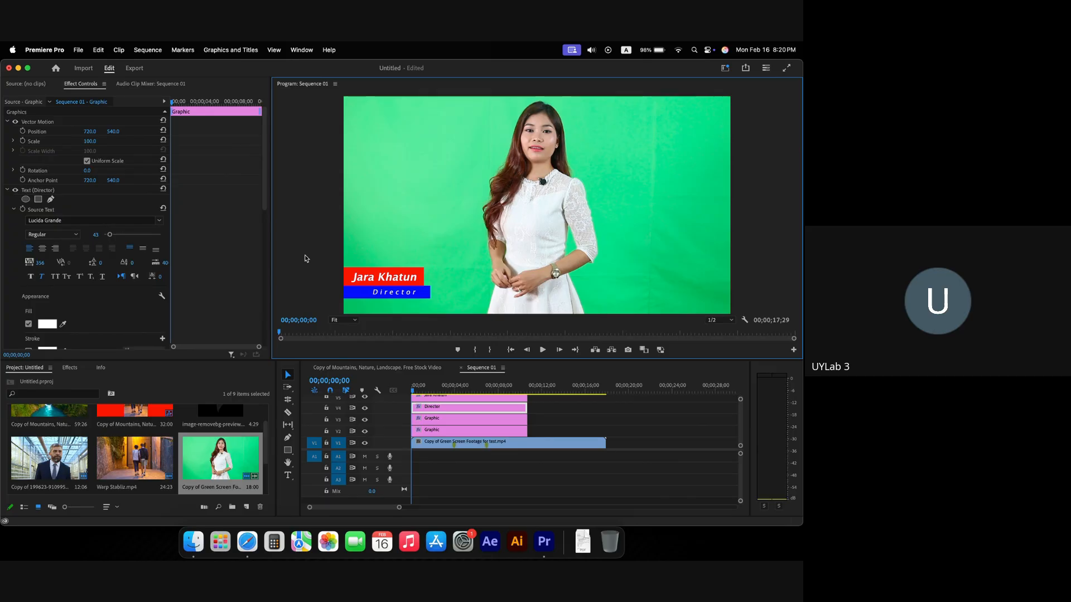
pyautogui.press('super+Tab')
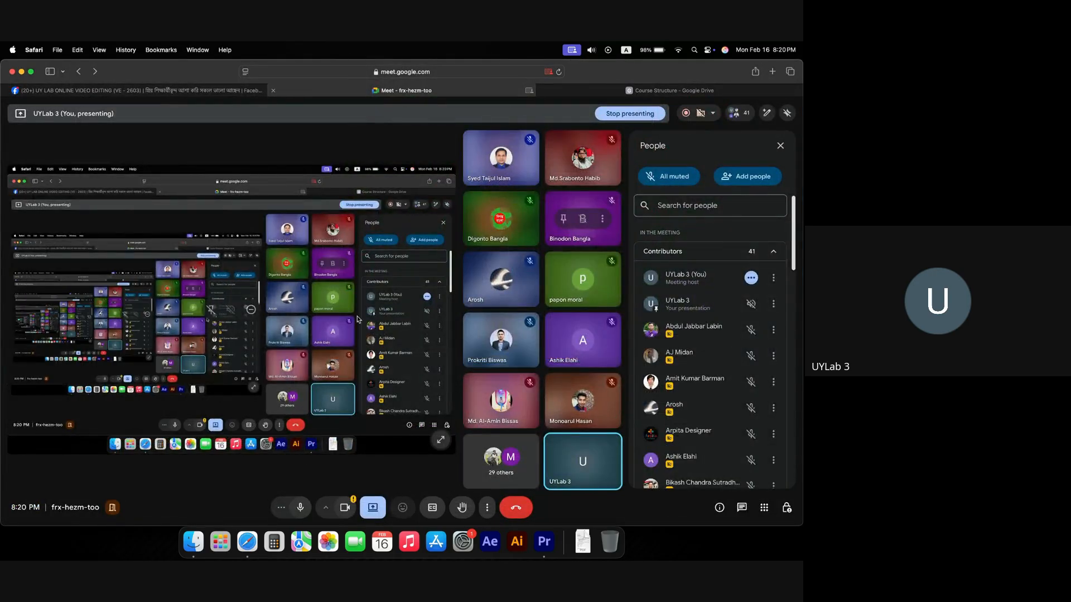
pyautogui.press('super+Tab')
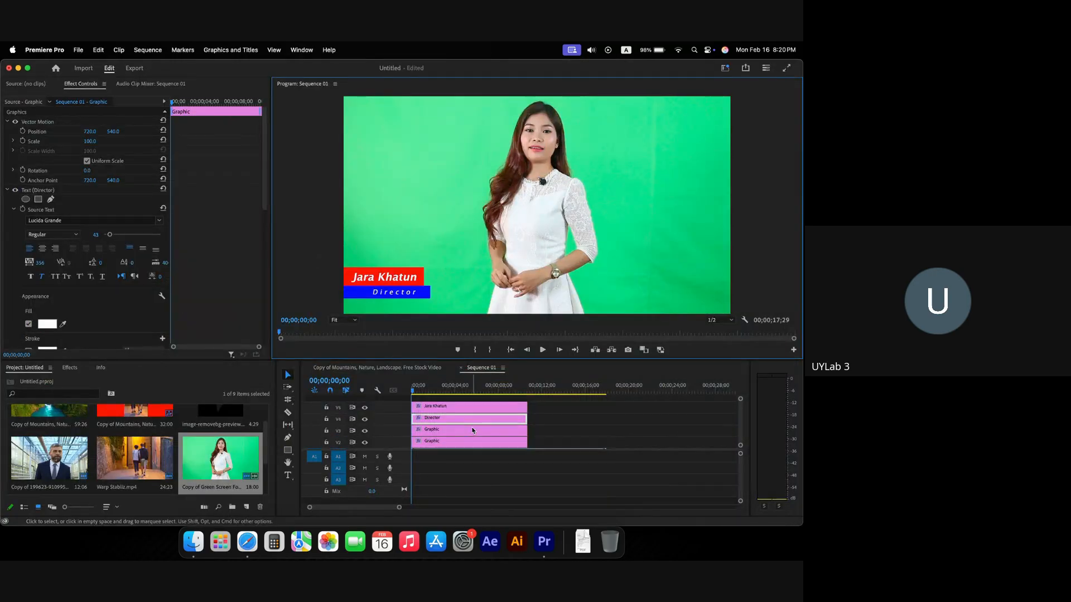
# Step: Select the red name box on V3 so its Shape 01 properties show in Effect Controls
pyautogui.scroll(1, 472, 430)
pyautogui.click(440, 408)
pyautogui.click(447, 443)
pyautogui.click(311, 223)
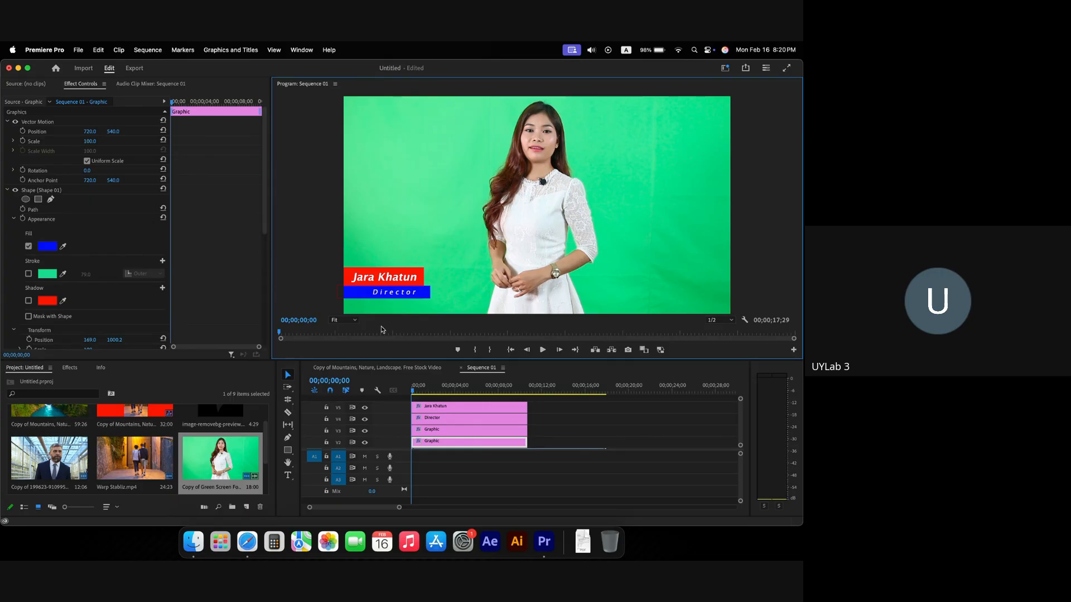
pyautogui.click(346, 273)
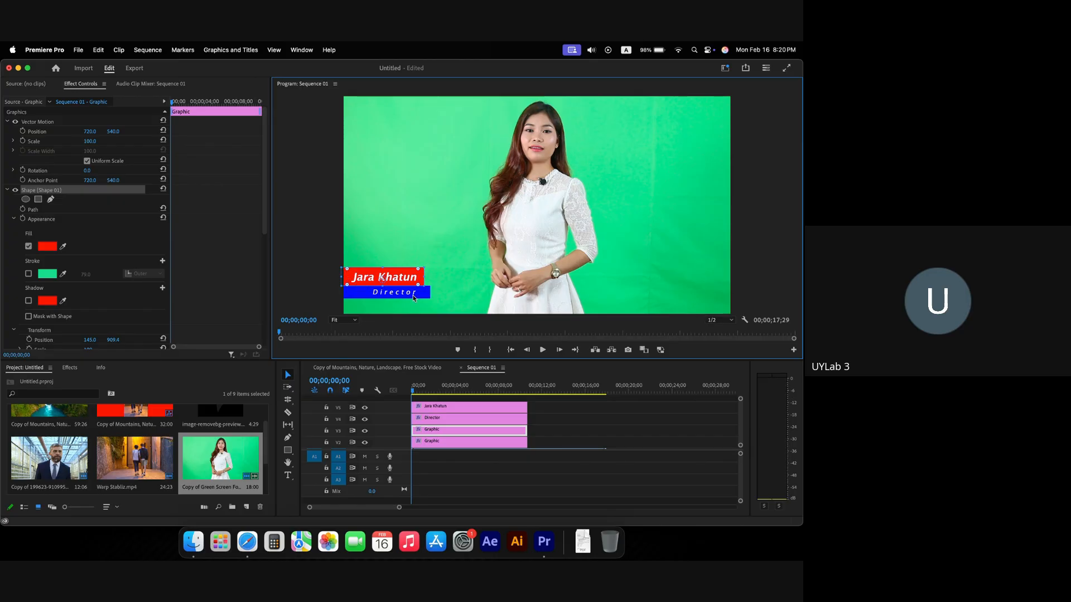
pyautogui.click(365, 277)
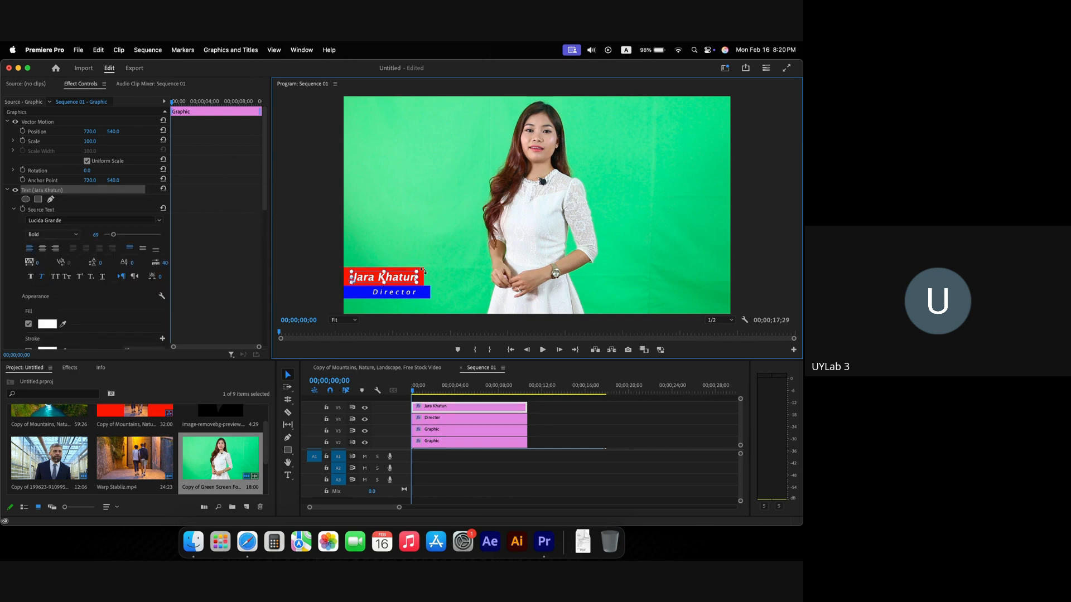
pyautogui.click(340, 274)
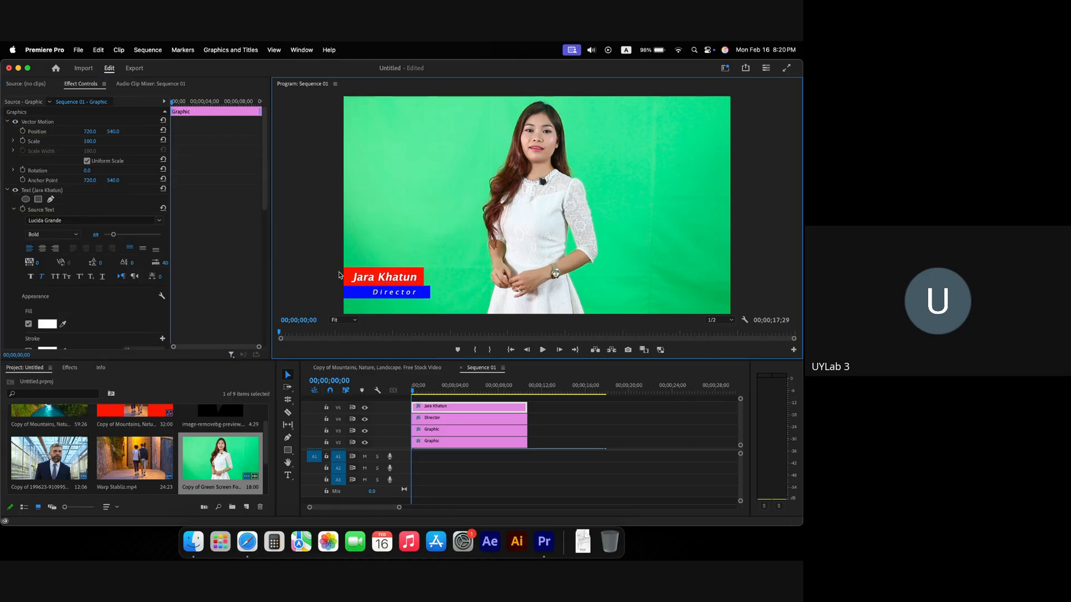
pyautogui.click(347, 276)
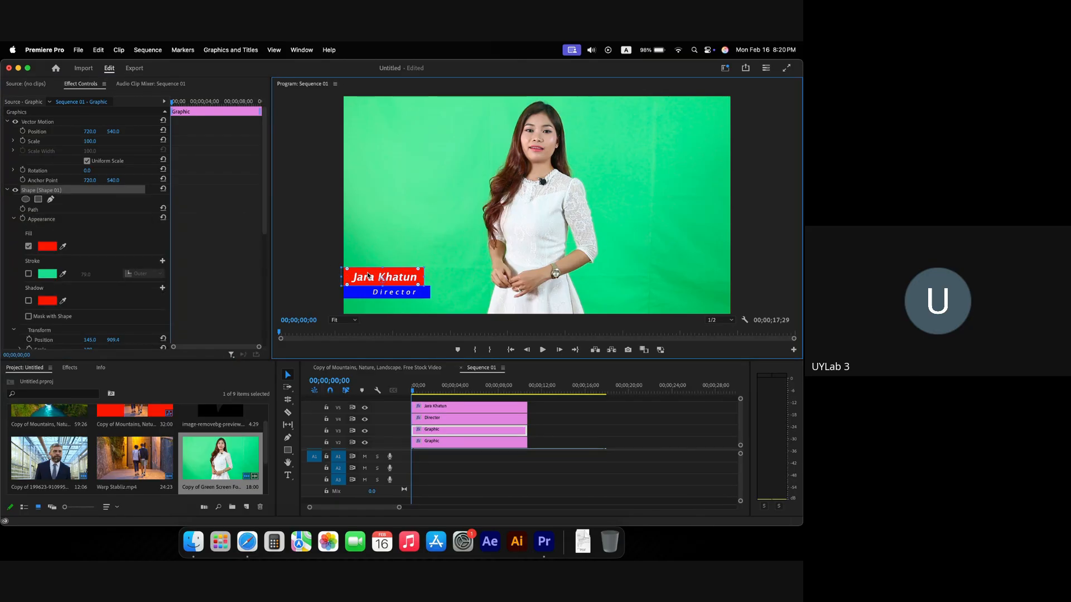
# Step: Keyframe the red bar's Position from X 415 off to the left to X 720
pyautogui.click(23, 132)
pyautogui.moveTo(172, 132); pyautogui.dragTo(184, 132)
pyautogui.moveTo(92, 131); pyautogui.dragTo(6, 131)
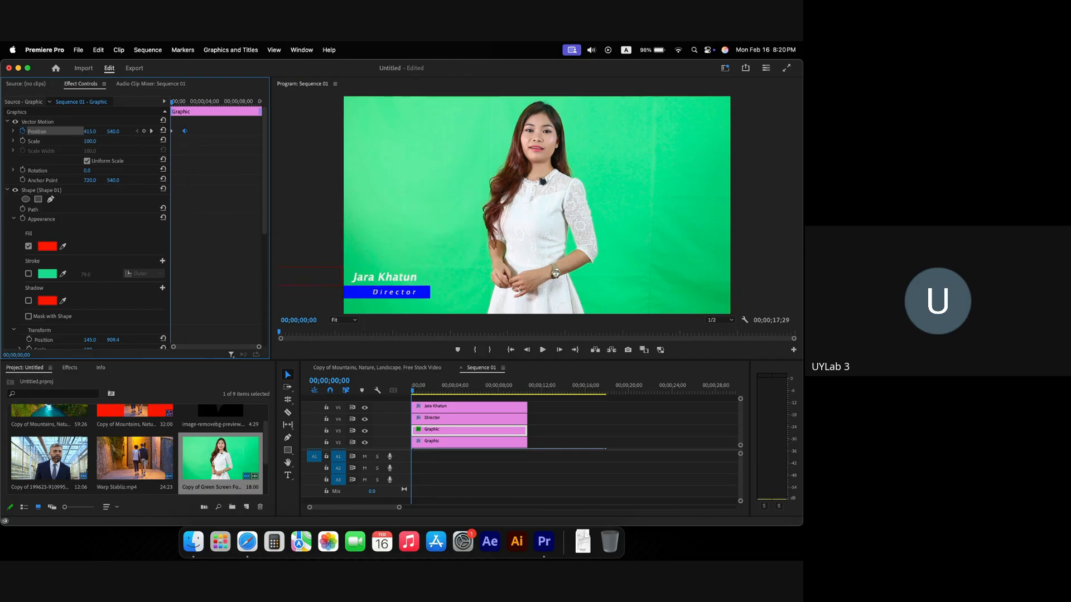
pyautogui.press('space')
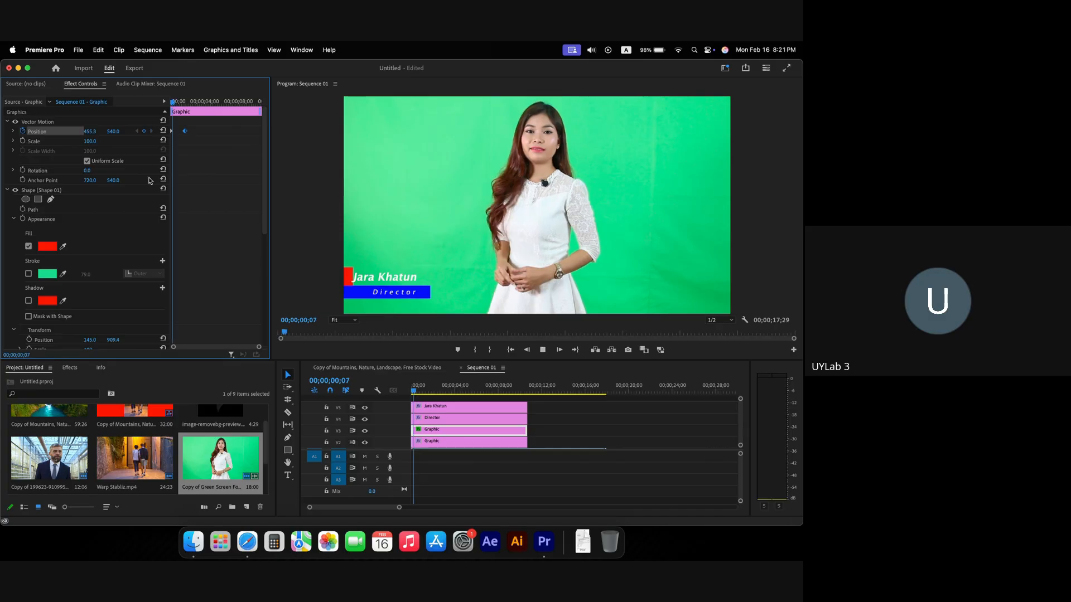
pyautogui.press('space')
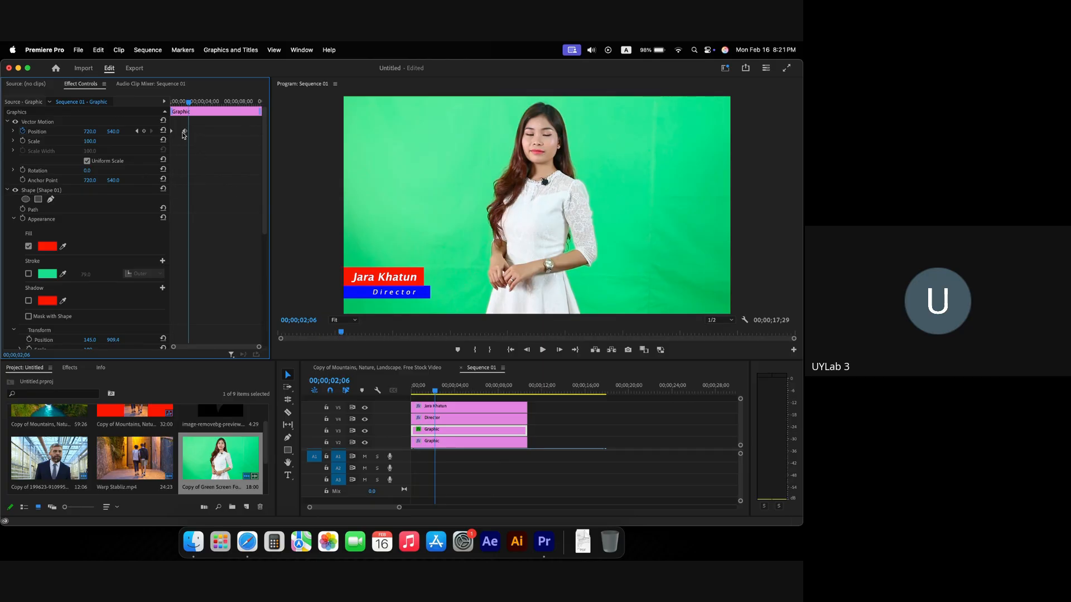
# Step: Move the first Position keyframe to the sequence start and replay the red bar slide-in
pyautogui.moveTo(184, 134); pyautogui.dragTo(179, 131)
pyautogui.press('Home')
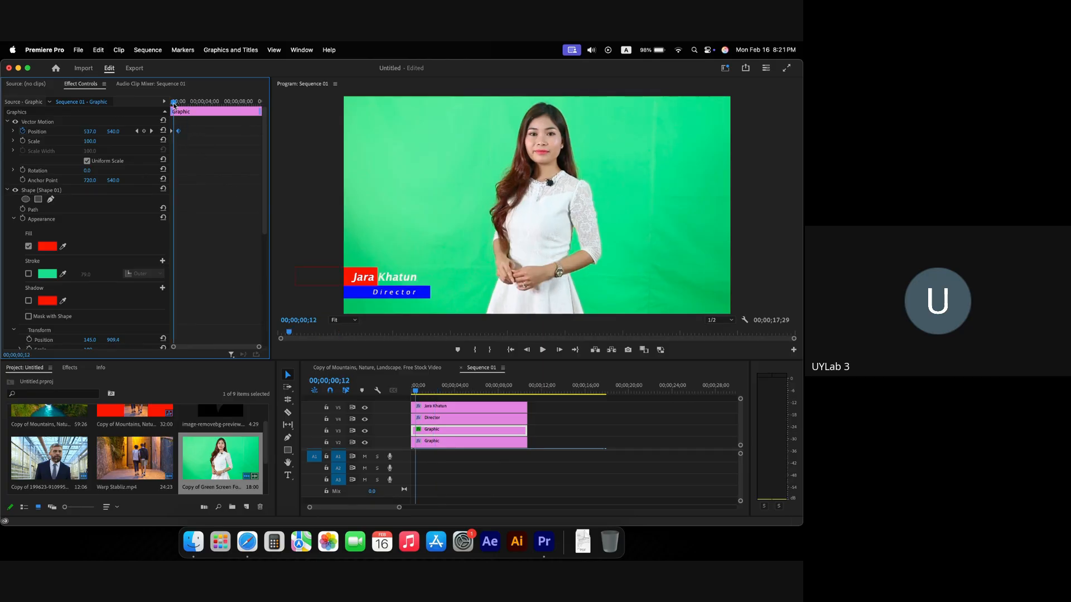
pyautogui.press('space')
pyautogui.press('space')
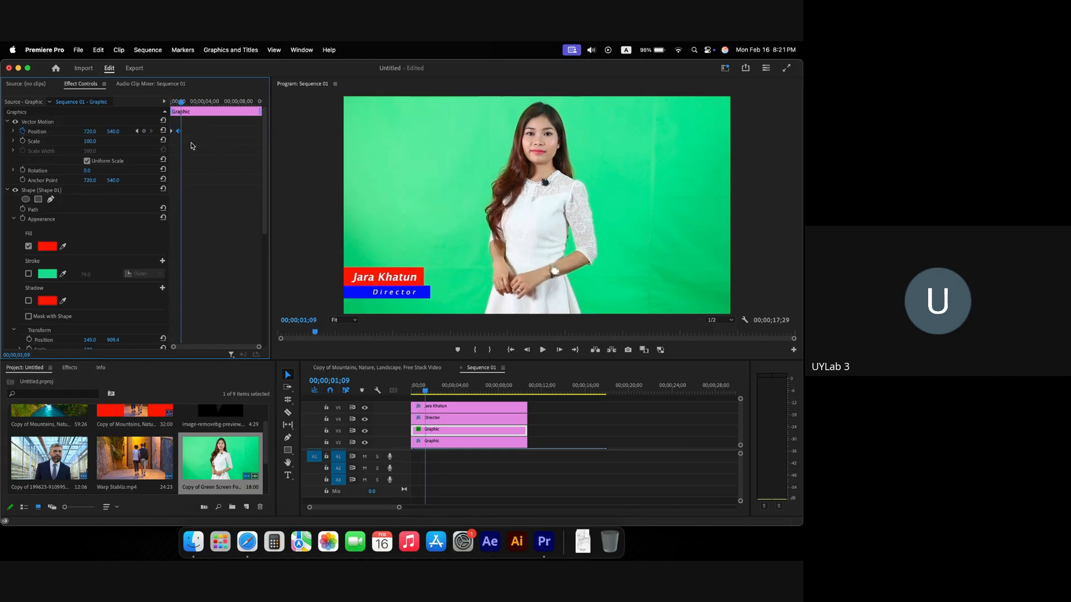
pyautogui.press('Home')
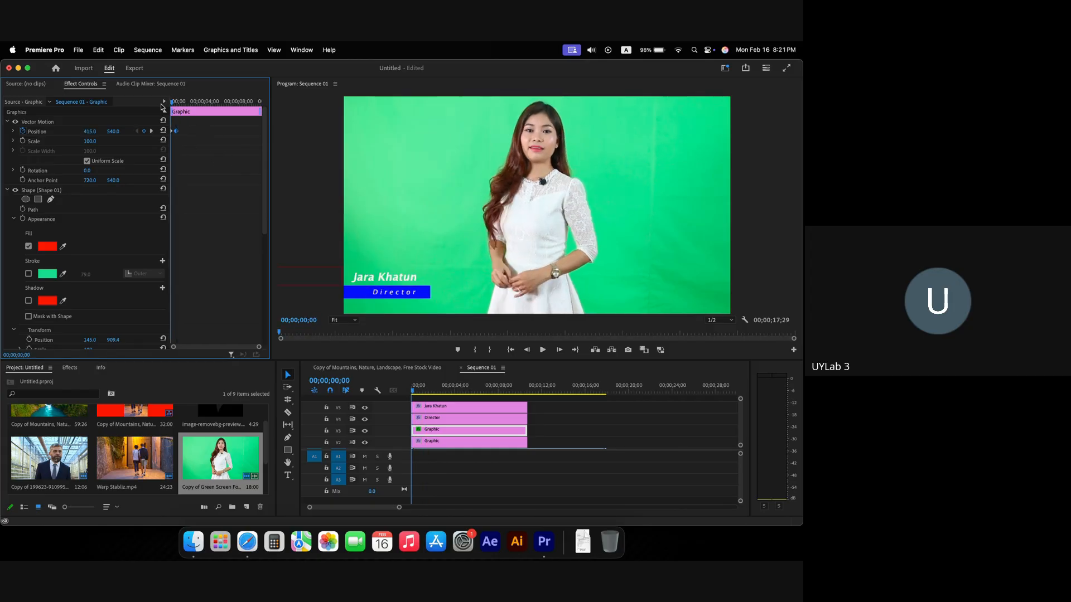
pyautogui.press('space')
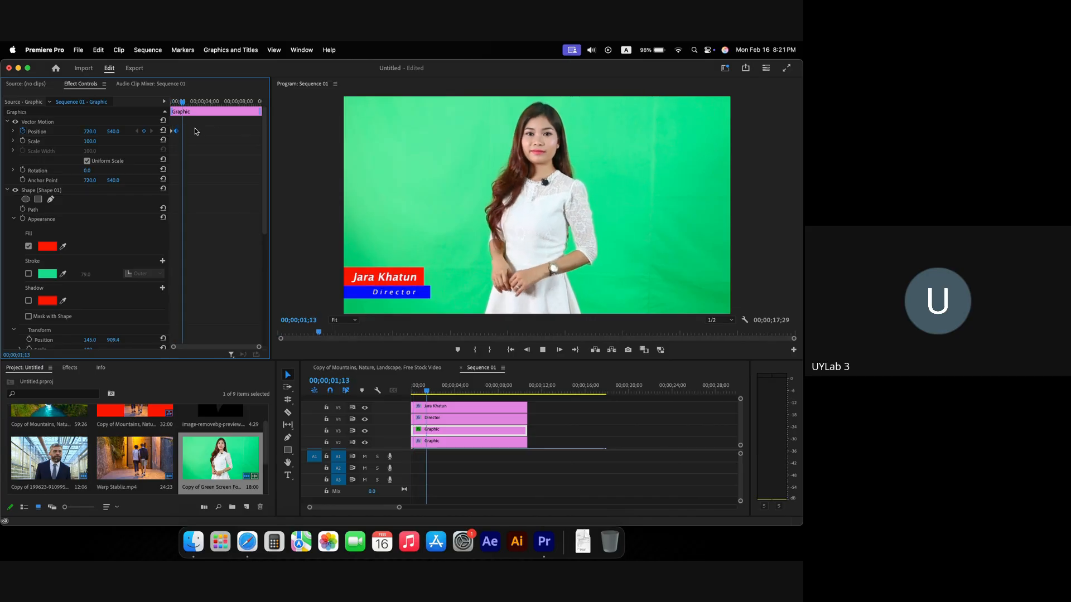
pyautogui.press('space')
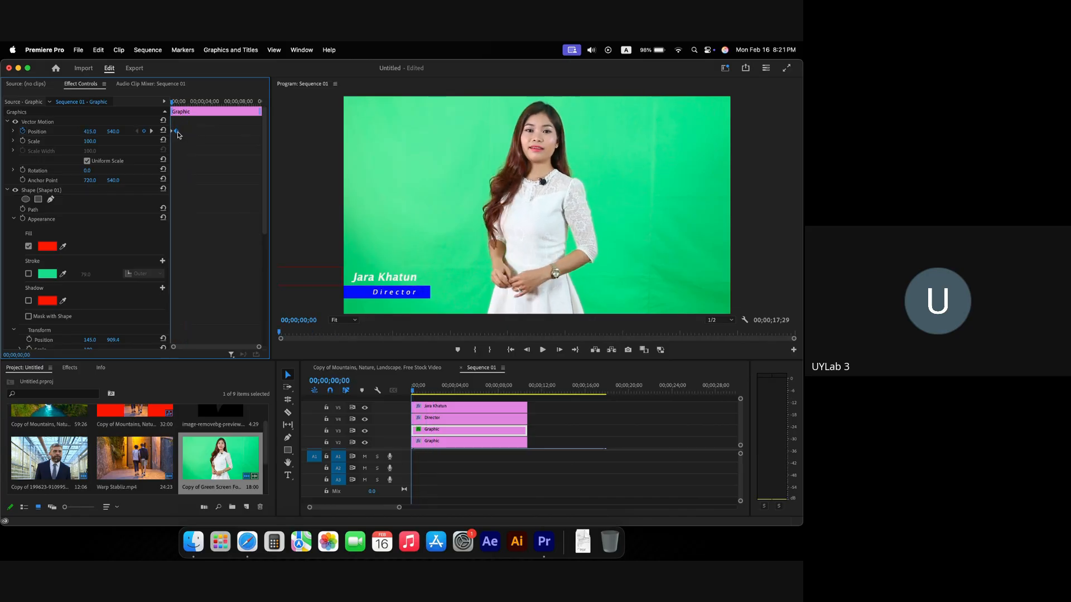
pyautogui.press('`')
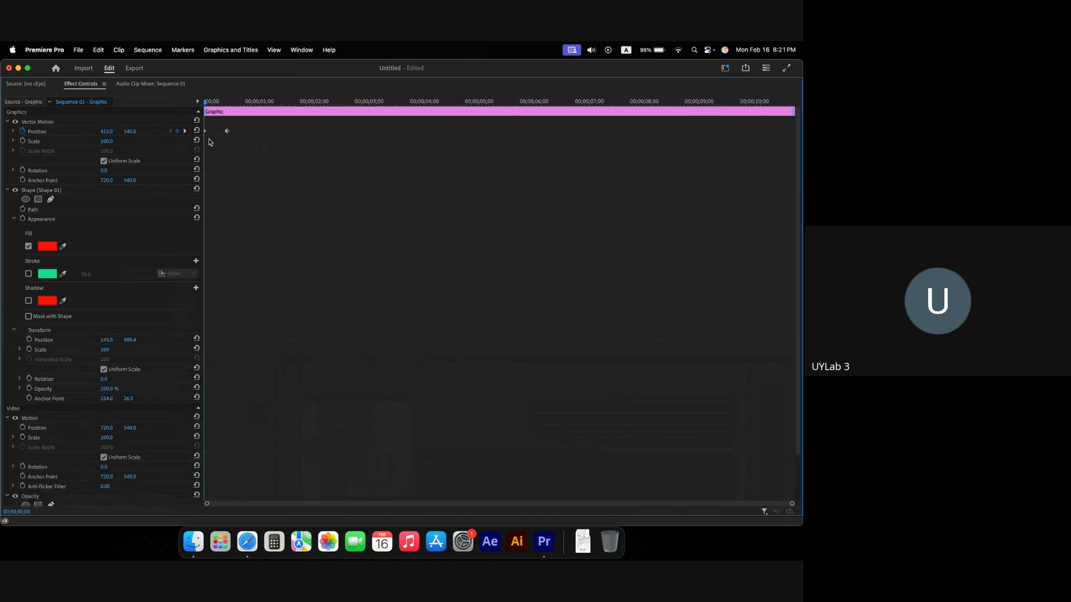
pyautogui.press('`')
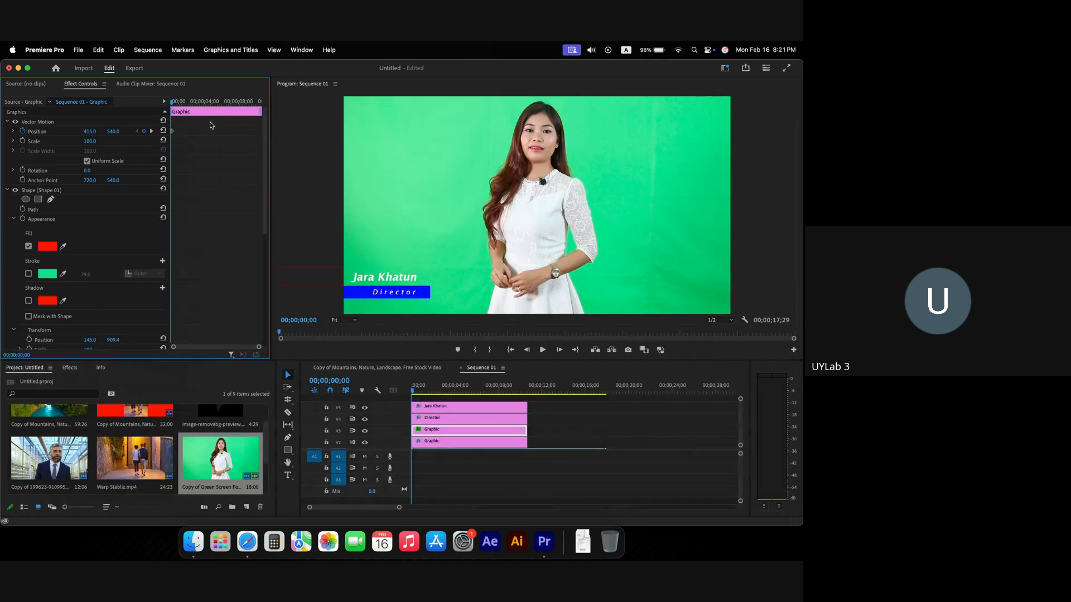
pyautogui.press('space')
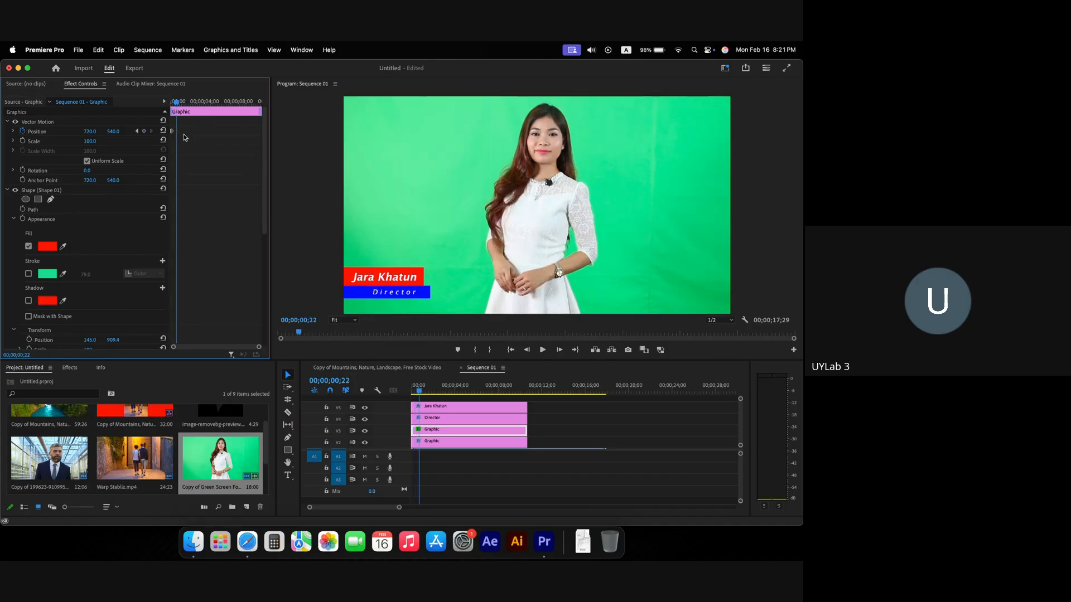
pyautogui.press('`')
pyautogui.press('`')
pyautogui.moveTo(177, 102); pyautogui.dragTo(170, 102)
pyautogui.press('space')
pyautogui.press('space')
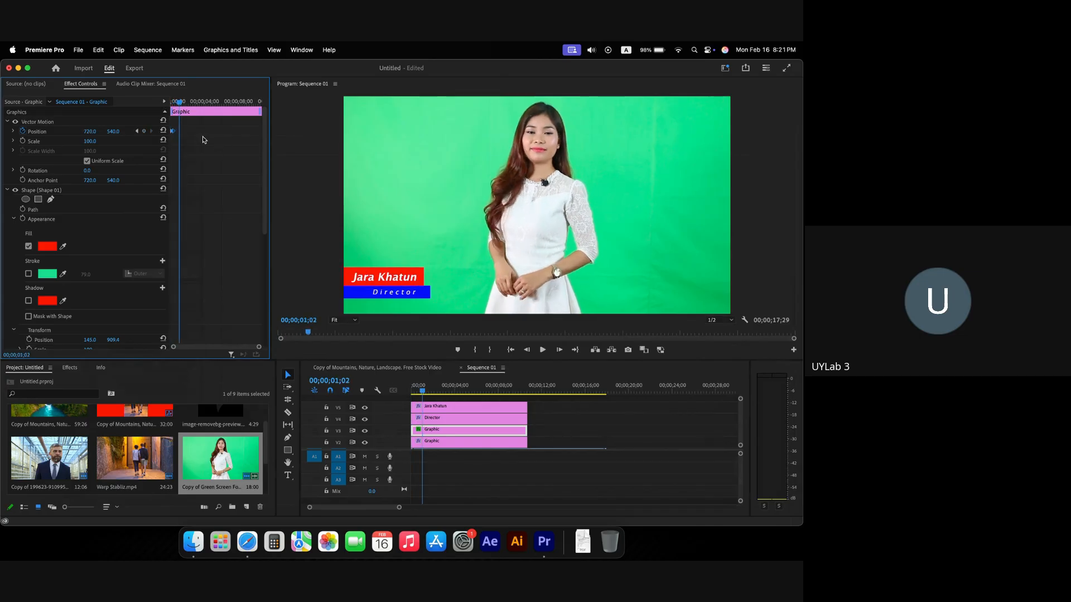
pyautogui.moveTo(181, 103)
pyautogui.mouseDown()
pyautogui.moveTo(160, 105)
pyautogui.moveTo(170, 103)
pyautogui.mouseUp()
pyautogui.press('space')
pyautogui.press('space')
pyautogui.press('space')
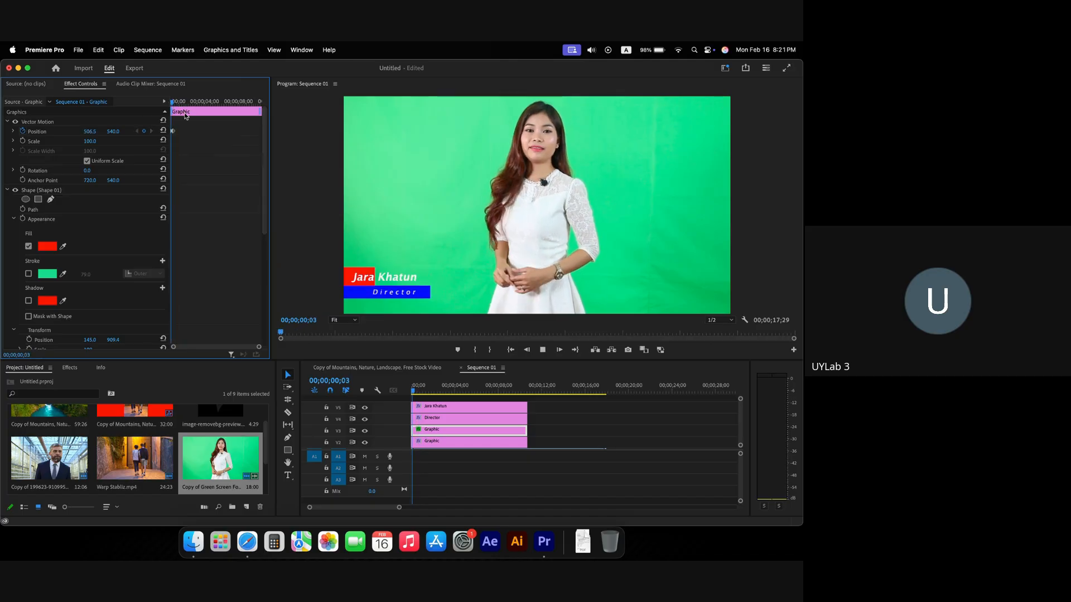
pyautogui.click(372, 280)
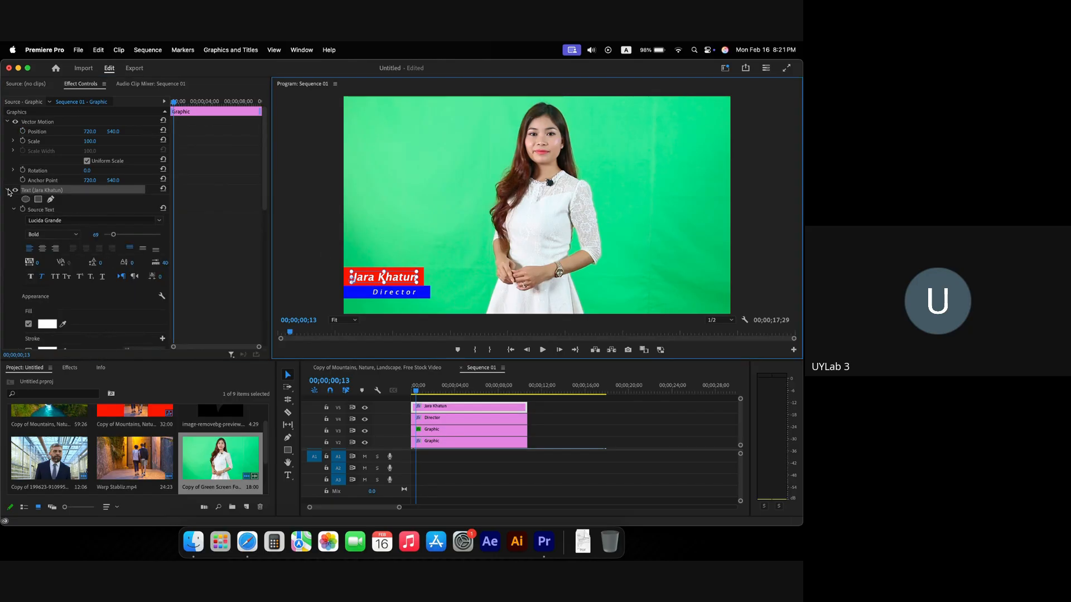
pyautogui.scroll(-10, 33, 212)
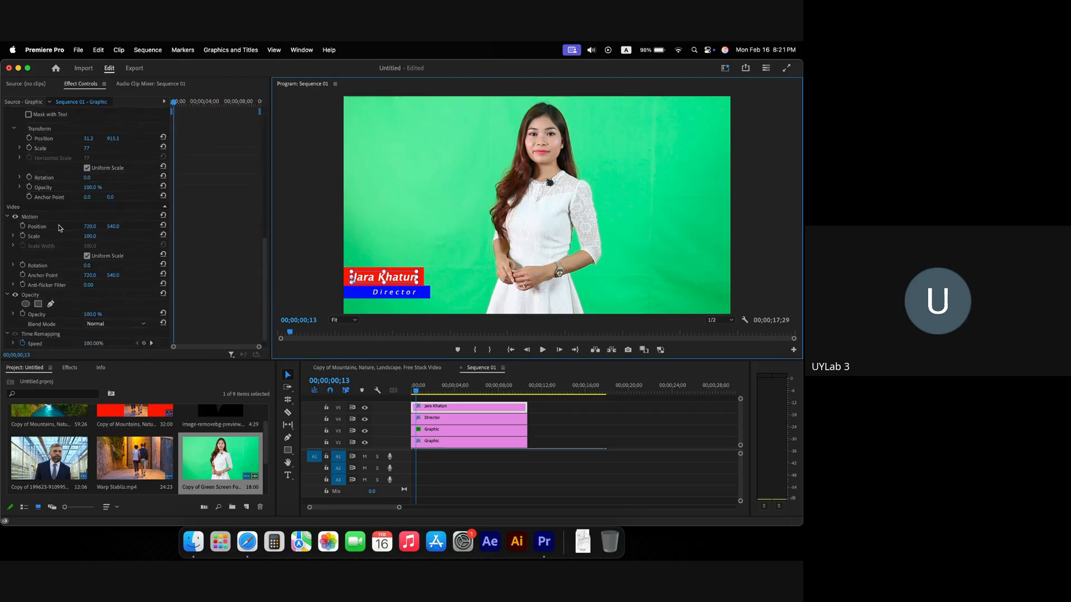
pyautogui.click(46, 188)
pyautogui.moveTo(176, 105); pyautogui.dragTo(176, 104)
pyautogui.click(29, 188)
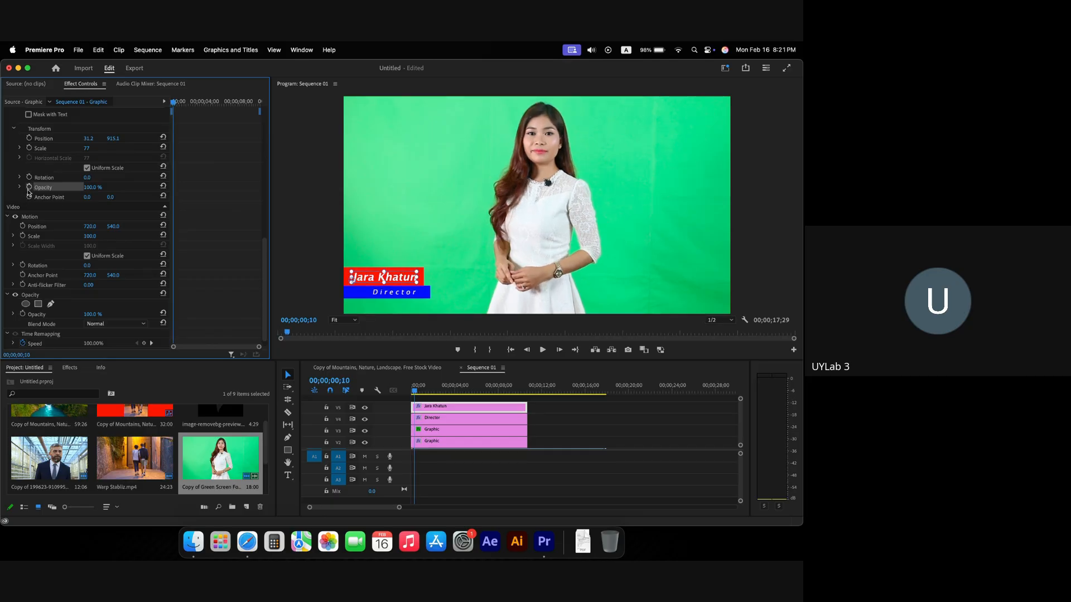
pyautogui.moveTo(96, 188); pyautogui.dragTo(41, 187)
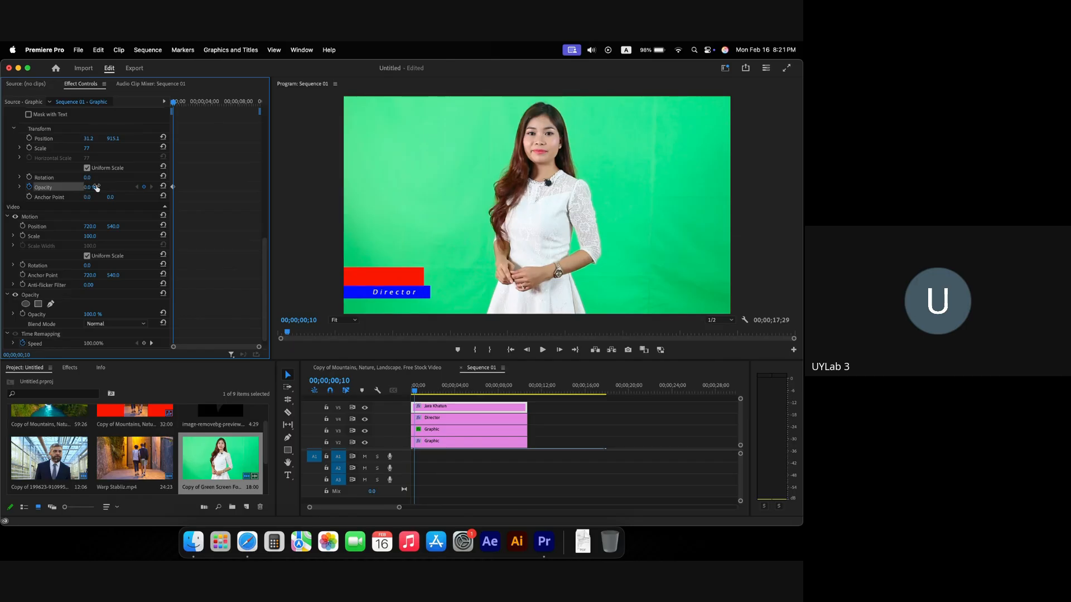
pyautogui.moveTo(176, 104); pyautogui.dragTo(177, 104)
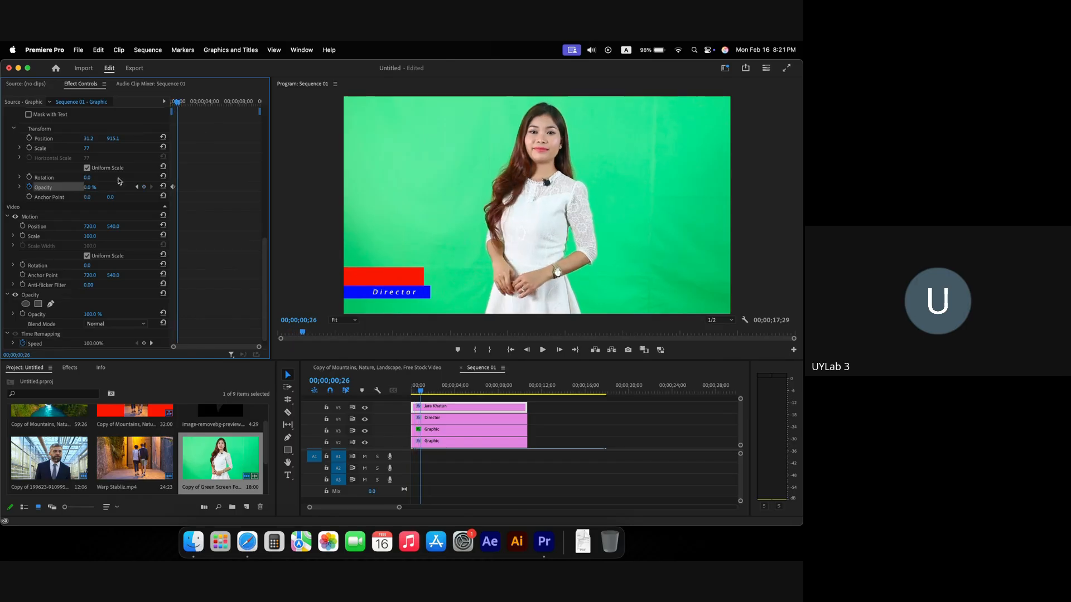
pyautogui.moveTo(89, 187); pyautogui.dragTo(96, 188)
pyautogui.moveTo(176, 103); pyautogui.dragTo(144, 105)
pyautogui.press('space')
pyautogui.press('space')
pyautogui.press('space')
pyautogui.press('space')
# Step: Nudge the 100% opacity keyframe slightly earlier and scrub through the fade-in timing
pyautogui.press('`')
pyautogui.moveTo(240, 186)
pyautogui.mouseDown()
pyautogui.moveTo(249, 189)
pyautogui.moveTo(238, 187)
pyautogui.mouseUp()
pyautogui.press('`')
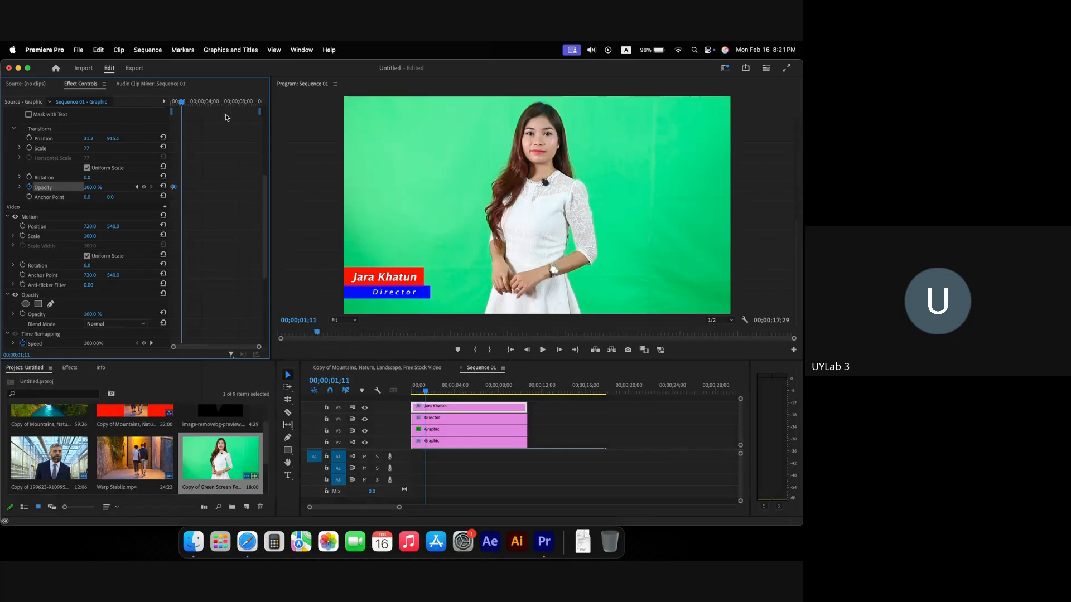
pyautogui.moveTo(181, 106); pyautogui.dragTo(143, 101)
pyautogui.press('space')
pyautogui.press('space')
pyautogui.press('space')
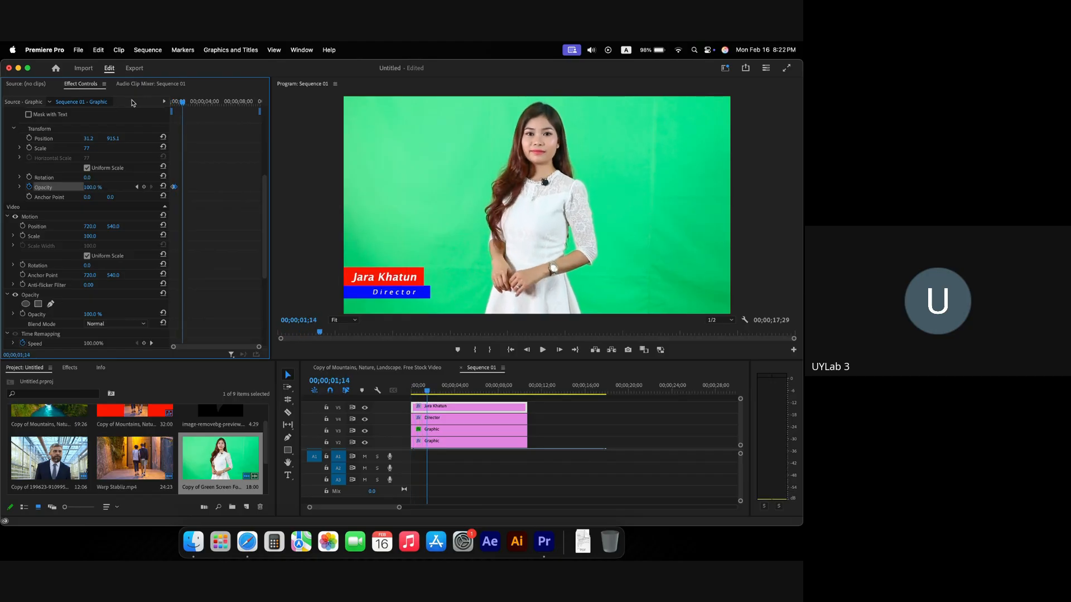
pyautogui.moveTo(190, 103); pyautogui.dragTo(162, 104)
pyautogui.press('space')
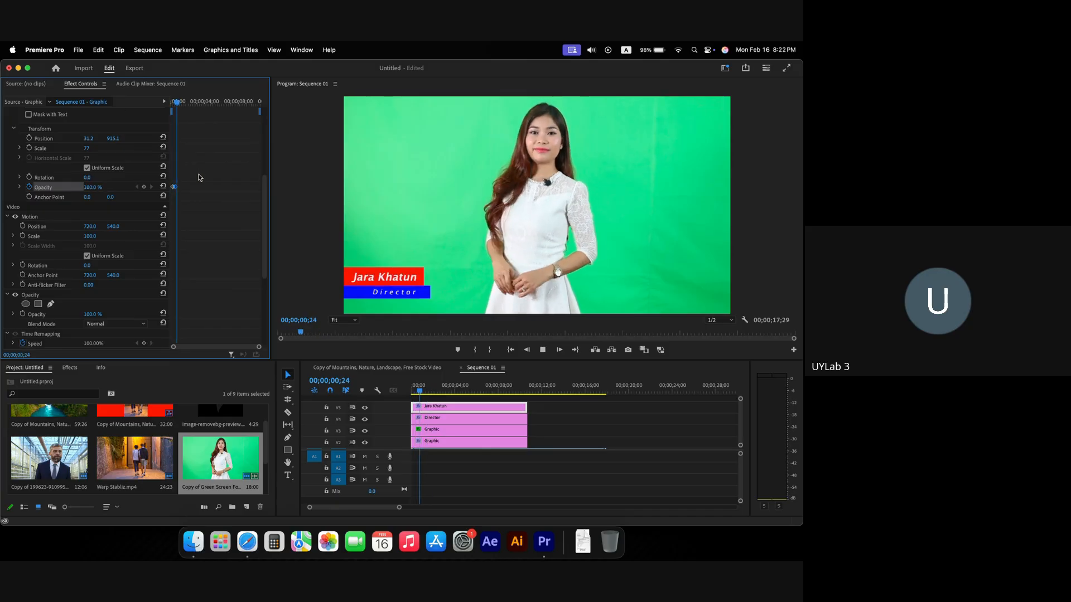
pyautogui.press('`')
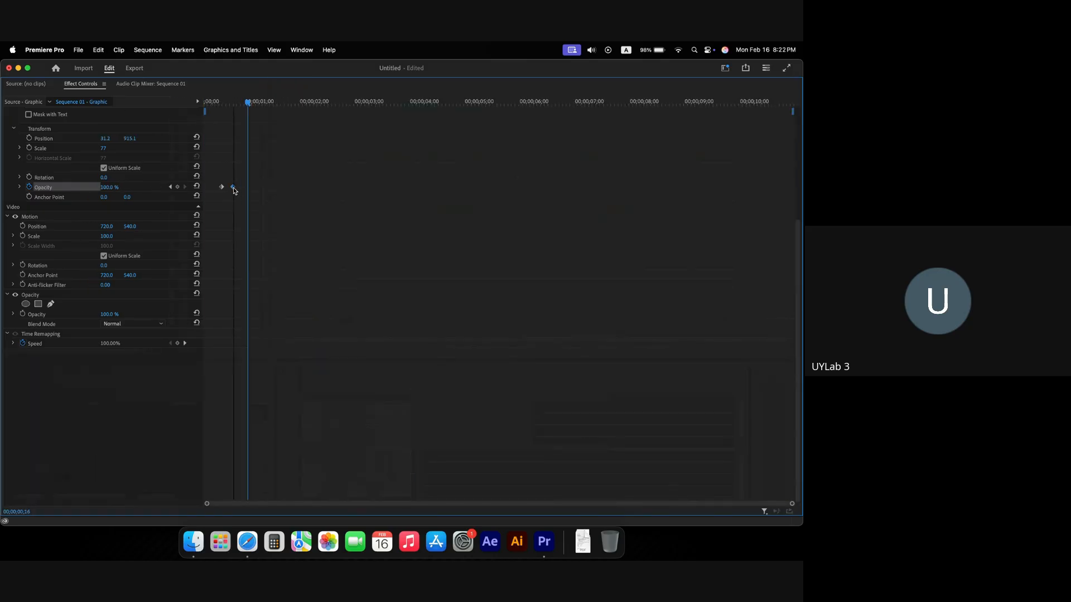
pyautogui.press('`')
pyautogui.moveTo(175, 103); pyautogui.dragTo(178, 103)
pyautogui.press('`')
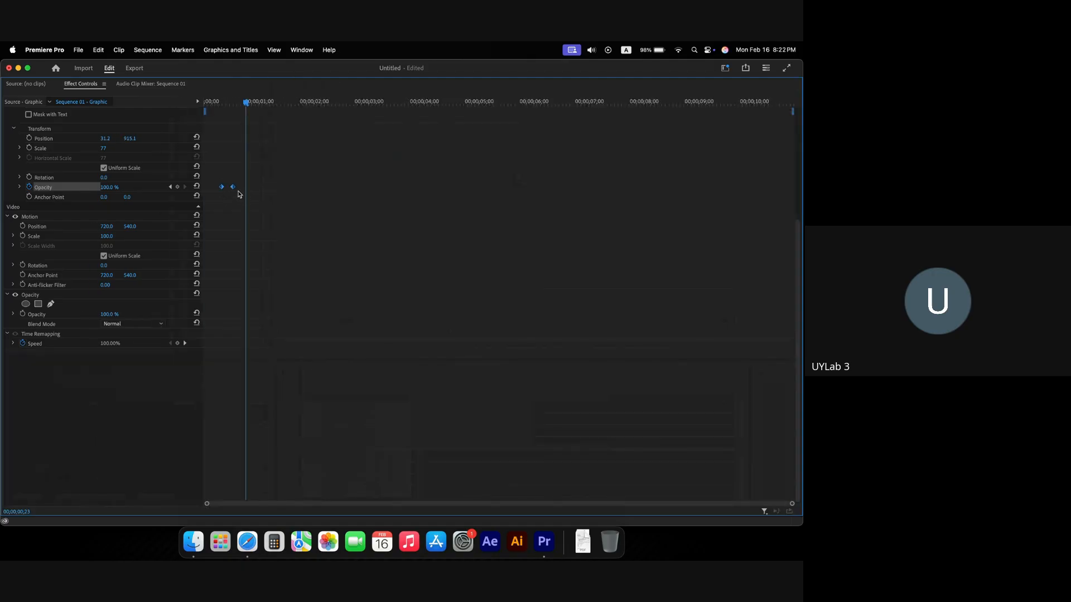
pyautogui.press('`')
pyautogui.moveTo(180, 107); pyautogui.dragTo(173, 104)
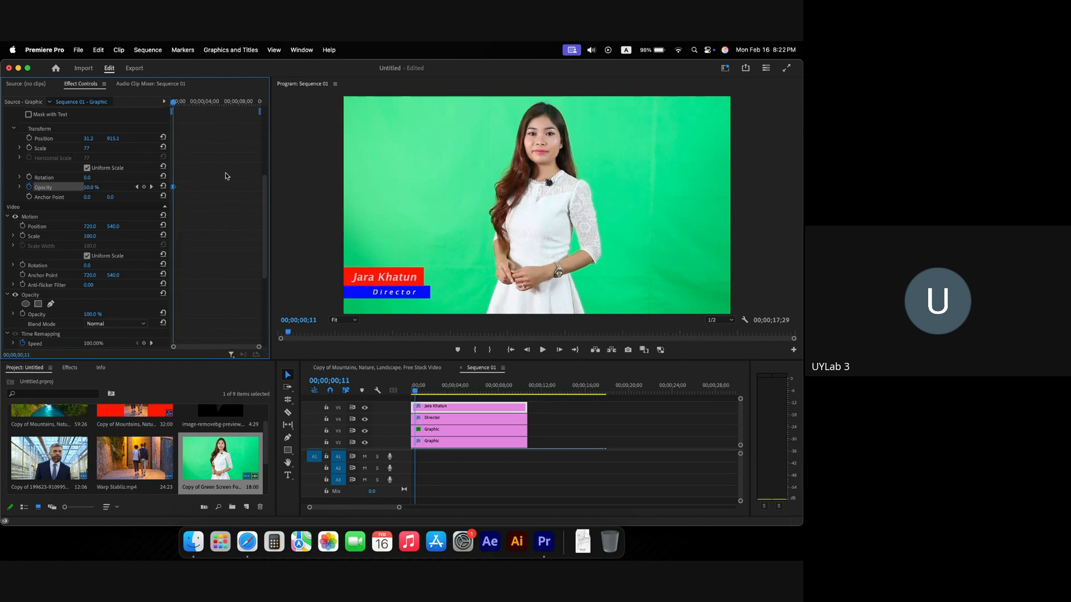
pyautogui.click(357, 296)
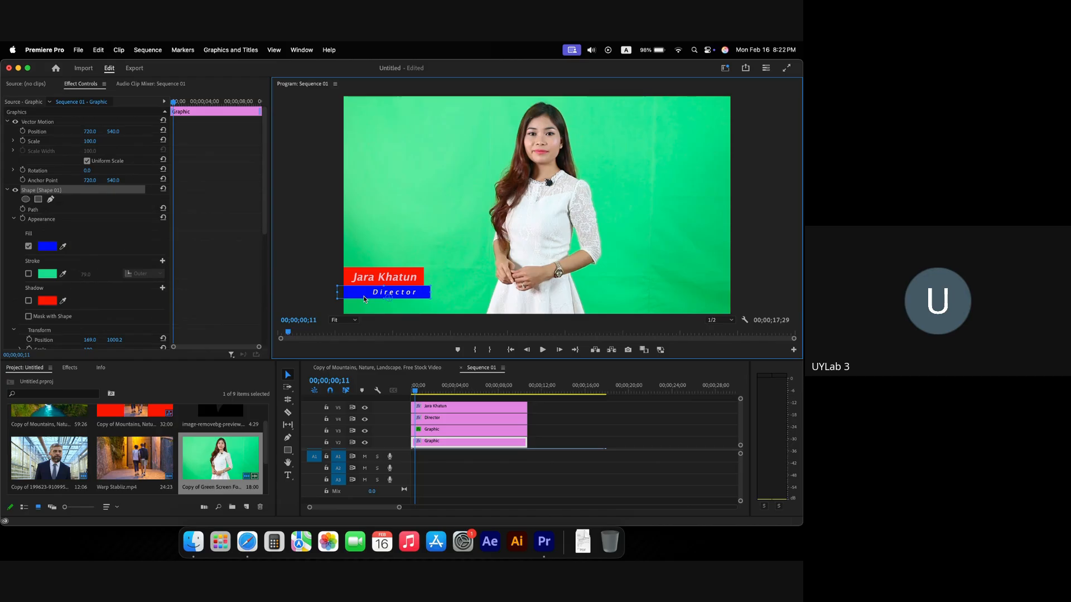
# Step: Keyframe the blue Director bar's Position from X 391 off-screen left to X 720
pyautogui.click(23, 131)
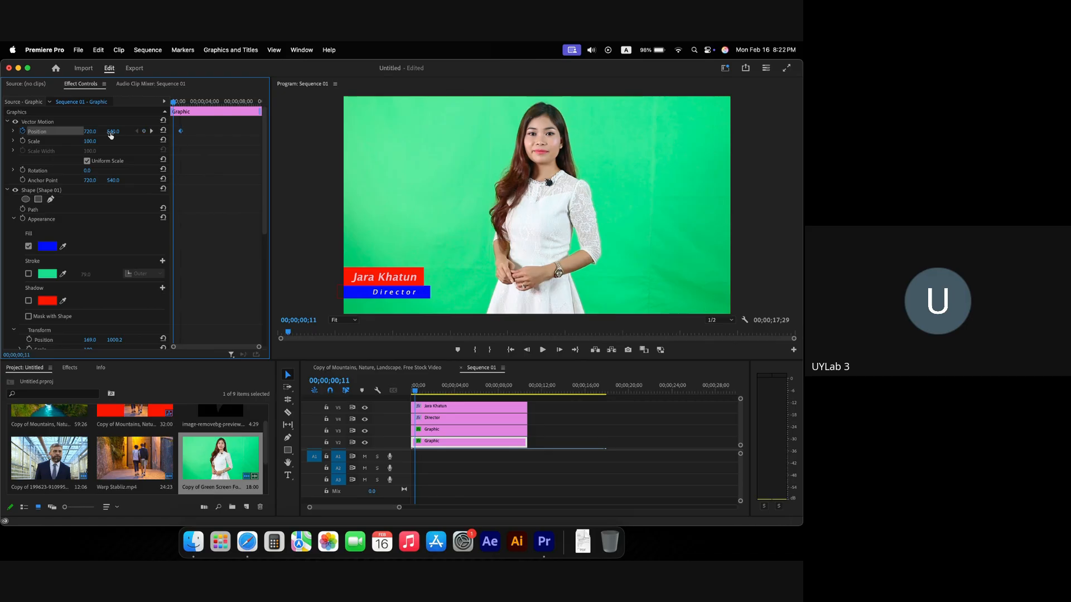
pyautogui.moveTo(98, 134); pyautogui.dragTo(20, 135)
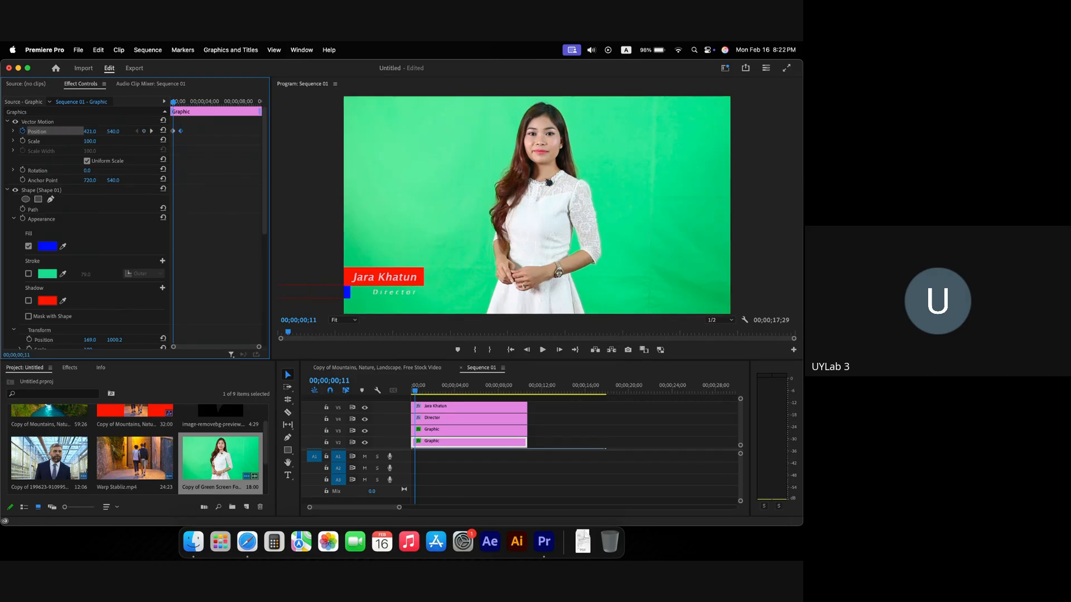
pyautogui.press('space')
pyautogui.press('space')
pyautogui.press('`')
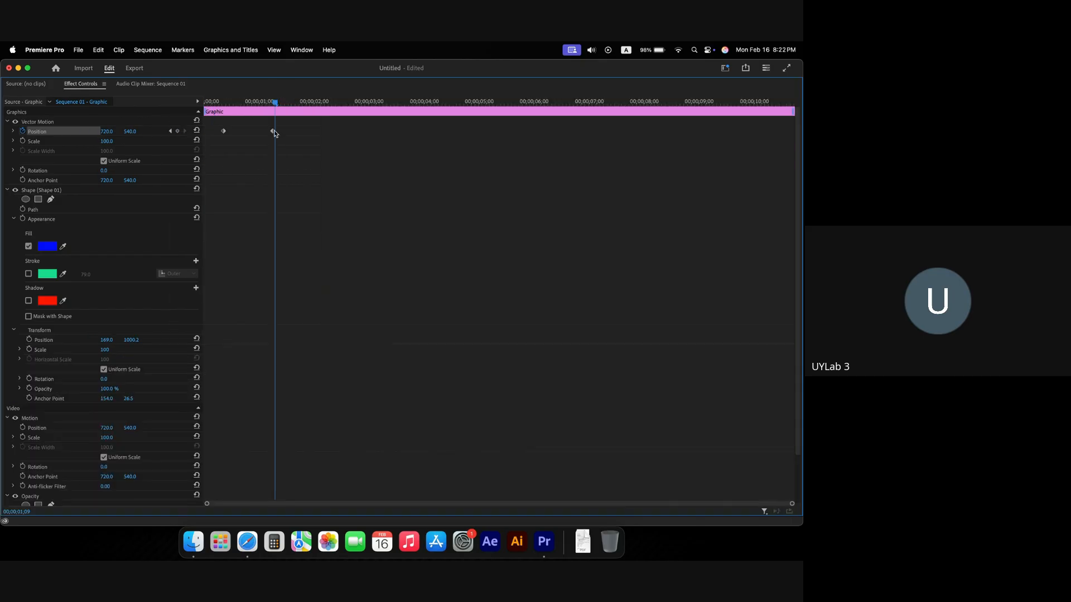
pyautogui.press('`')
pyautogui.moveTo(180, 103); pyautogui.dragTo(172, 105)
pyautogui.press('space')
# Step: Nudge the Director bar's Position keyframe slightly earlier and replay the lower third
pyautogui.press('`')
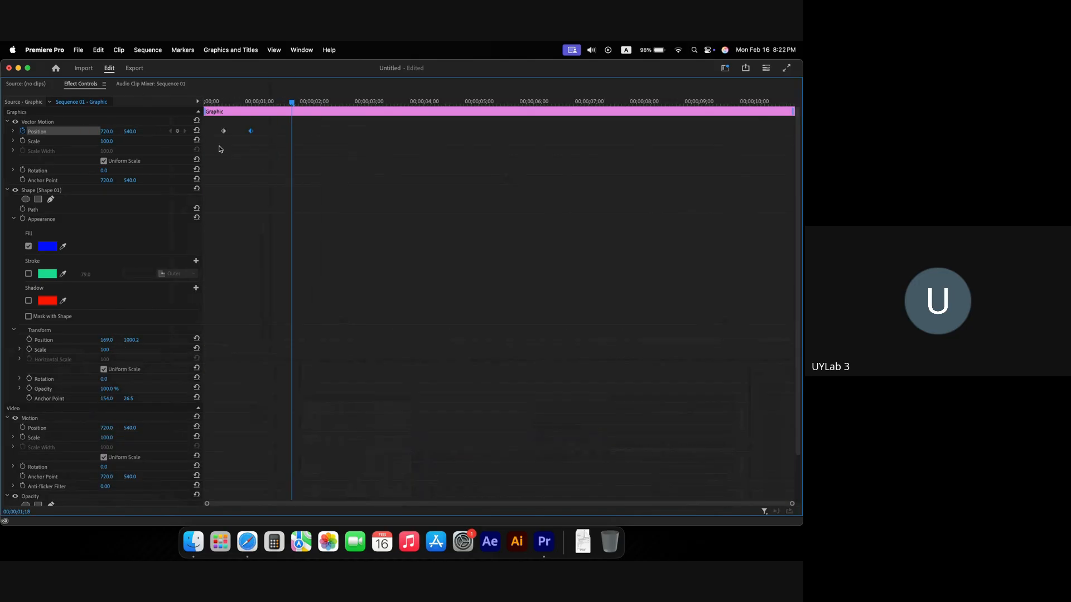
pyautogui.press('`')
pyautogui.moveTo(186, 103); pyautogui.dragTo(171, 104)
pyautogui.press('space')
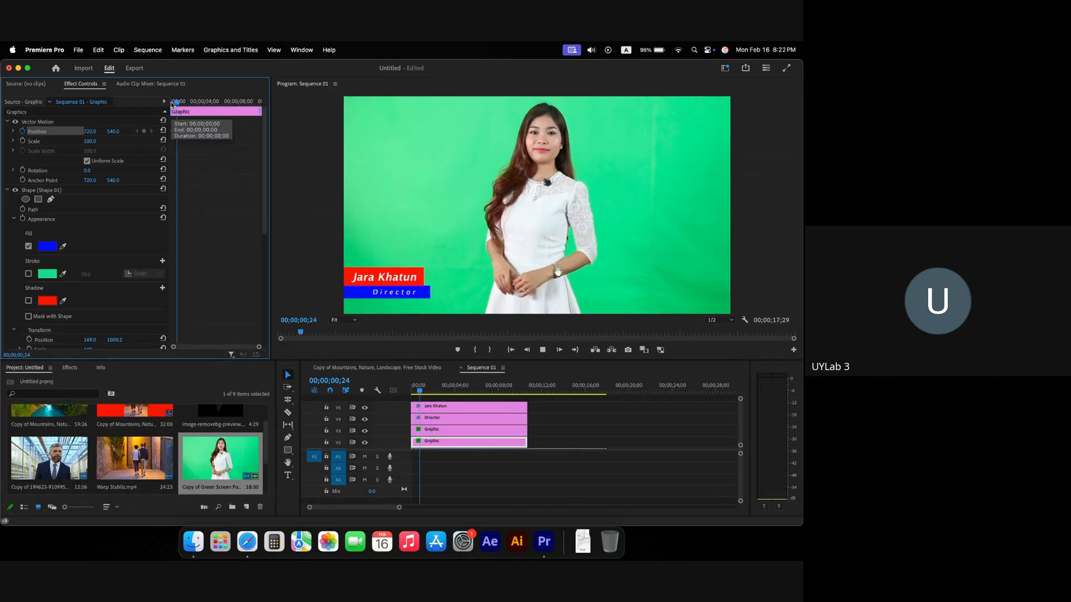
pyautogui.press('`')
pyautogui.moveTo(238, 135); pyautogui.dragTo(237, 135)
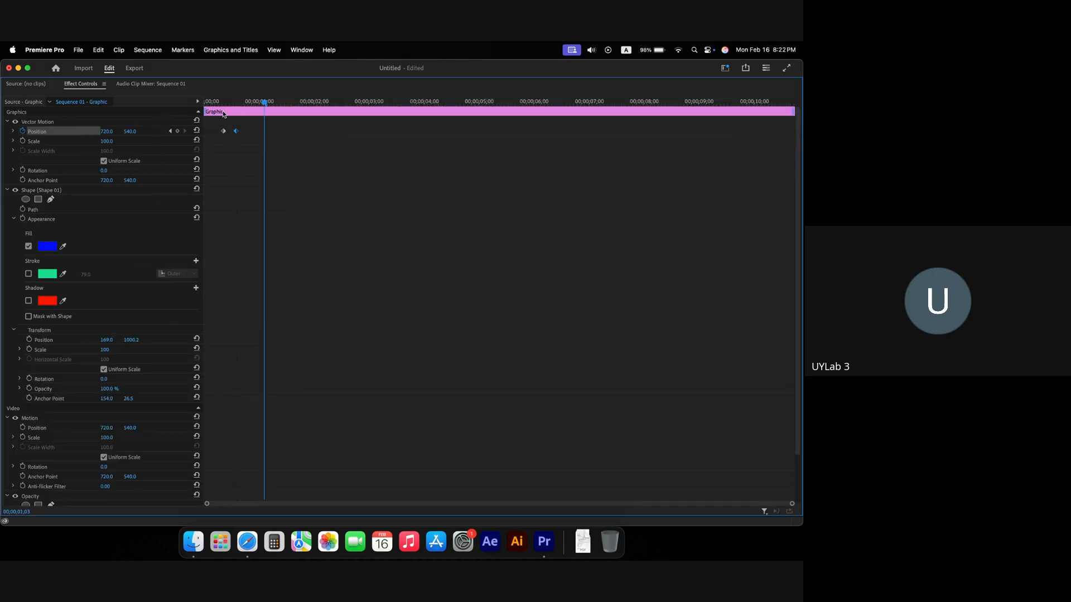
pyautogui.press('`')
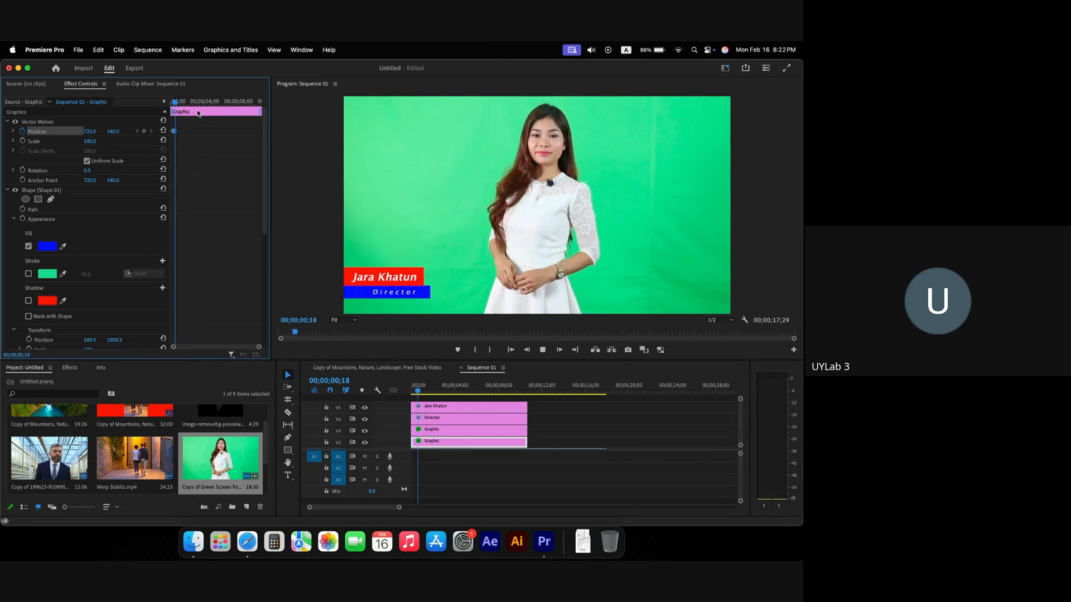
pyautogui.press('space')
pyautogui.moveTo(180, 102)
pyautogui.mouseDown()
pyautogui.moveTo(141, 103)
pyautogui.moveTo(173, 104)
pyautogui.mouseUp()
pyautogui.press('space')
pyautogui.press('space')
pyautogui.press('space')
pyautogui.press('space')
pyautogui.press('space')
pyautogui.press('space')
pyautogui.press('space')
# Step: Select the Director text layer and place its later Opacity keyframe at one second
pyautogui.click(432, 419)
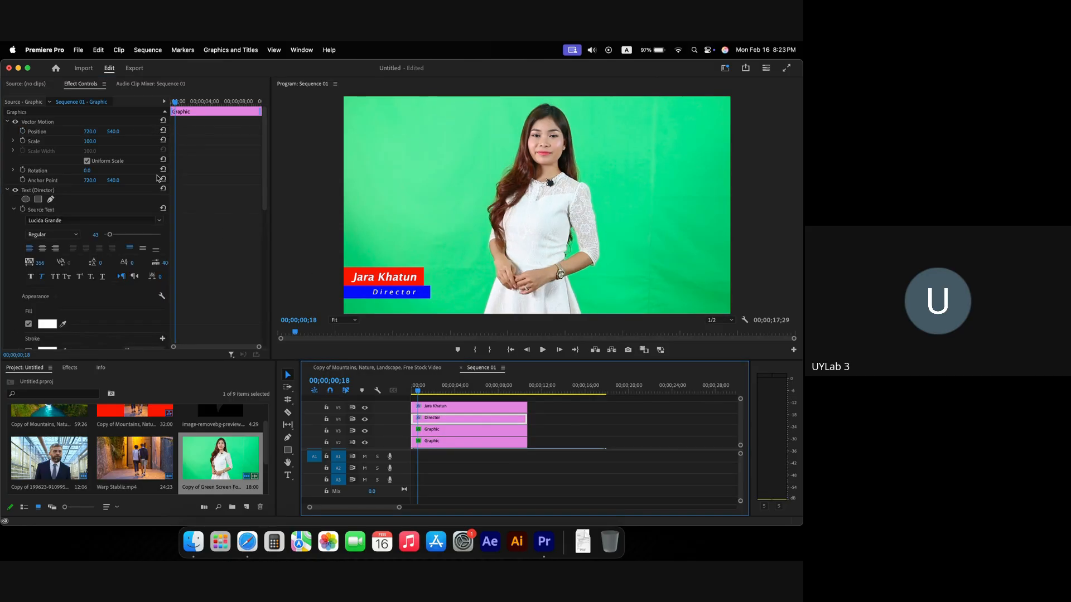
pyautogui.click(392, 295)
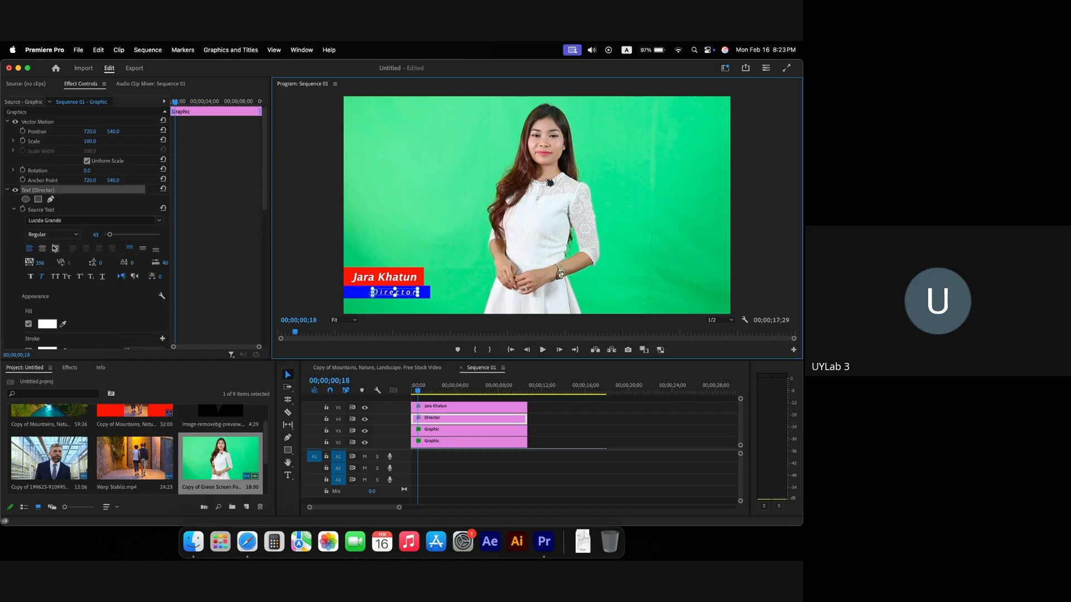
pyautogui.scroll(-10, 54, 248)
pyautogui.click(35, 271)
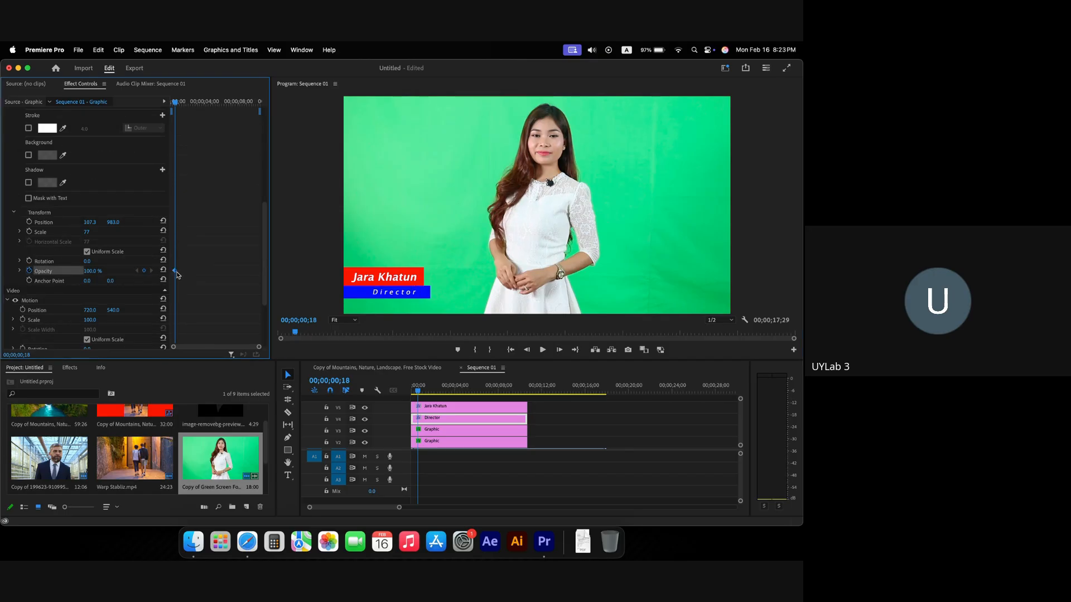
pyautogui.moveTo(178, 271); pyautogui.dragTo(178, 271)
pyautogui.press('space')
pyautogui.press('space')
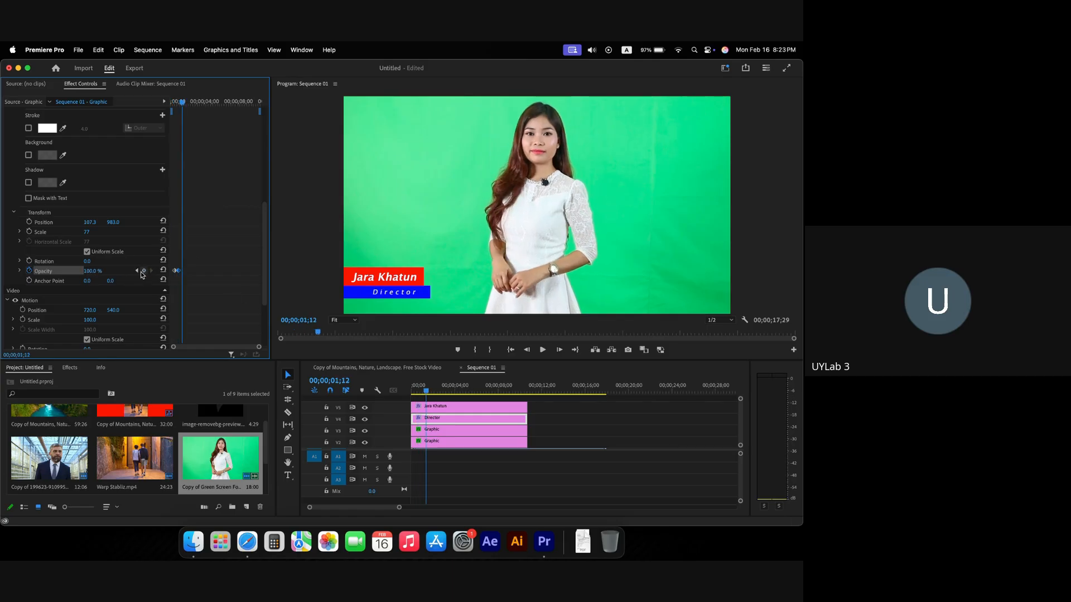
# Step: Set the first Director Opacity keyframe to 0% and check the fade-in
pyautogui.click(136, 271)
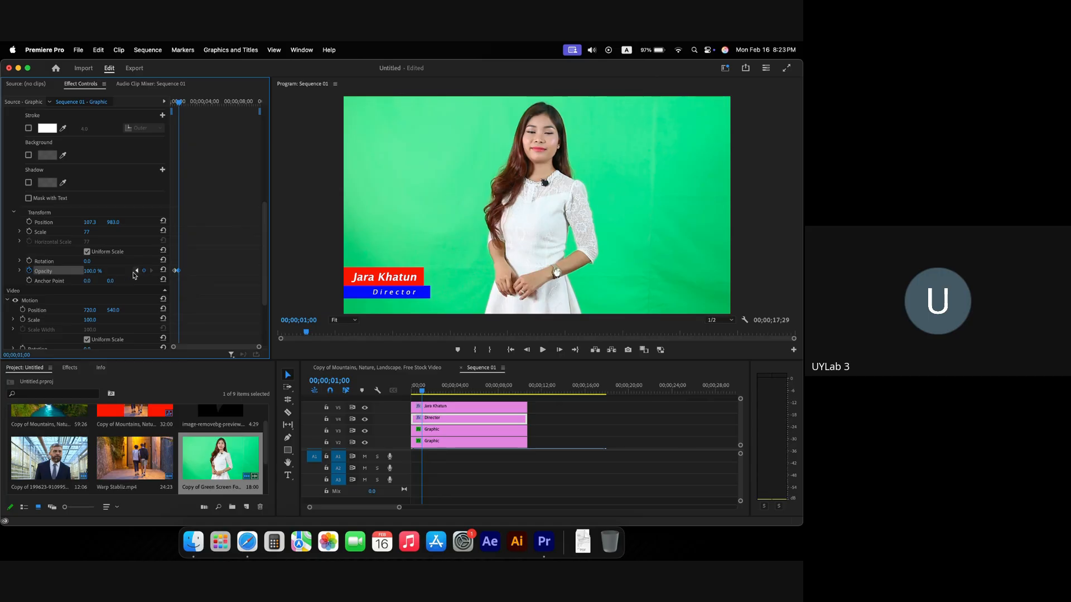
pyautogui.click(137, 271)
pyautogui.moveTo(94, 272); pyautogui.dragTo(84, 273)
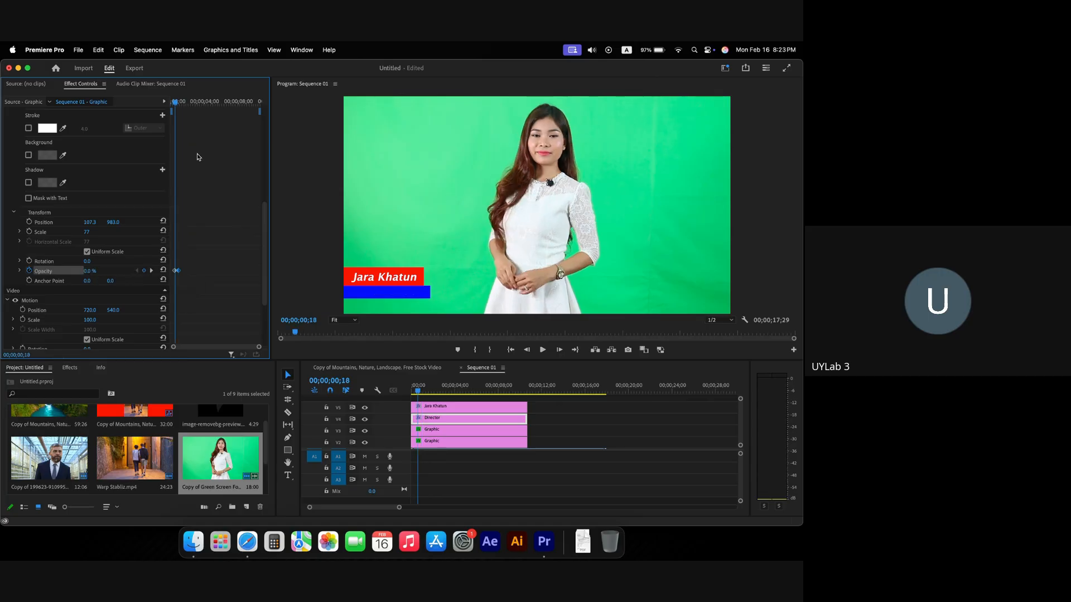
pyautogui.press('space')
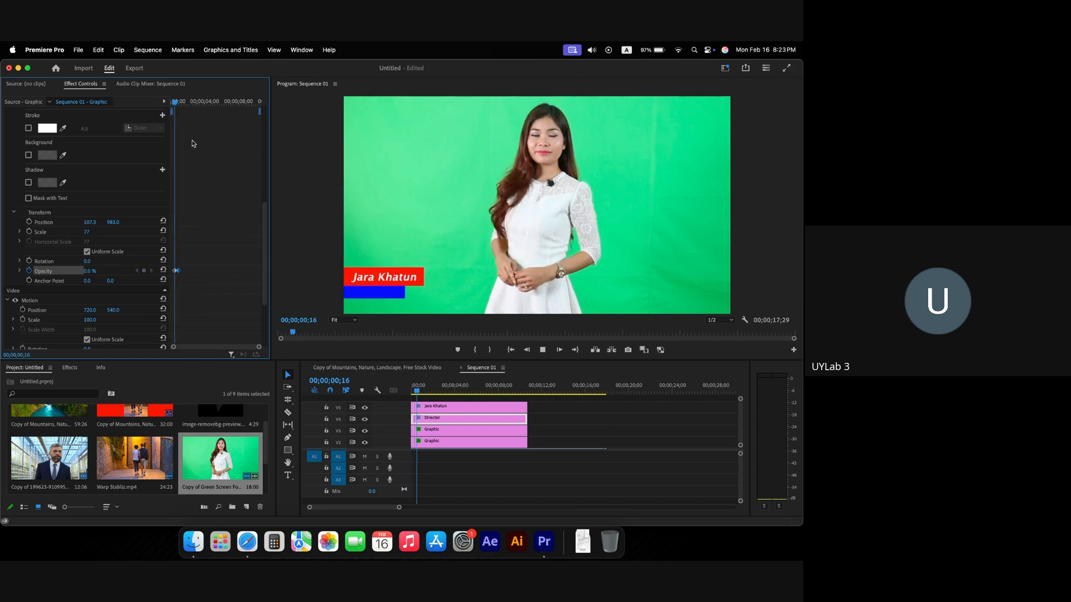
pyautogui.press('space')
# Step: Nudge the 100% Opacity keyframe slightly earlier and replay the lower third
pyautogui.press('`')
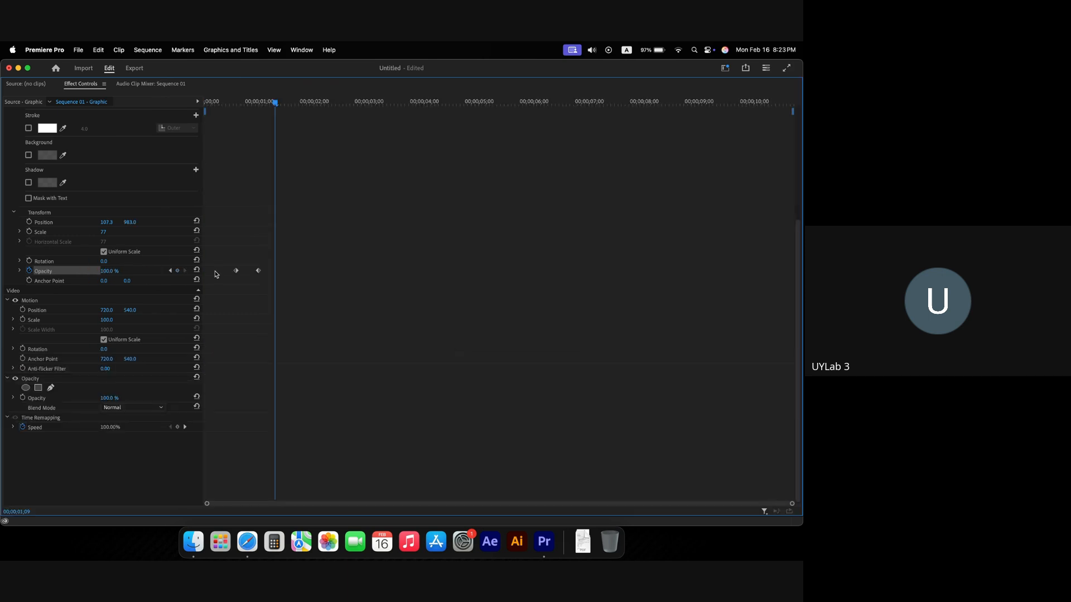
pyautogui.moveTo(256, 272); pyautogui.dragTo(251, 272)
pyautogui.press('super+a')
pyautogui.press('`')
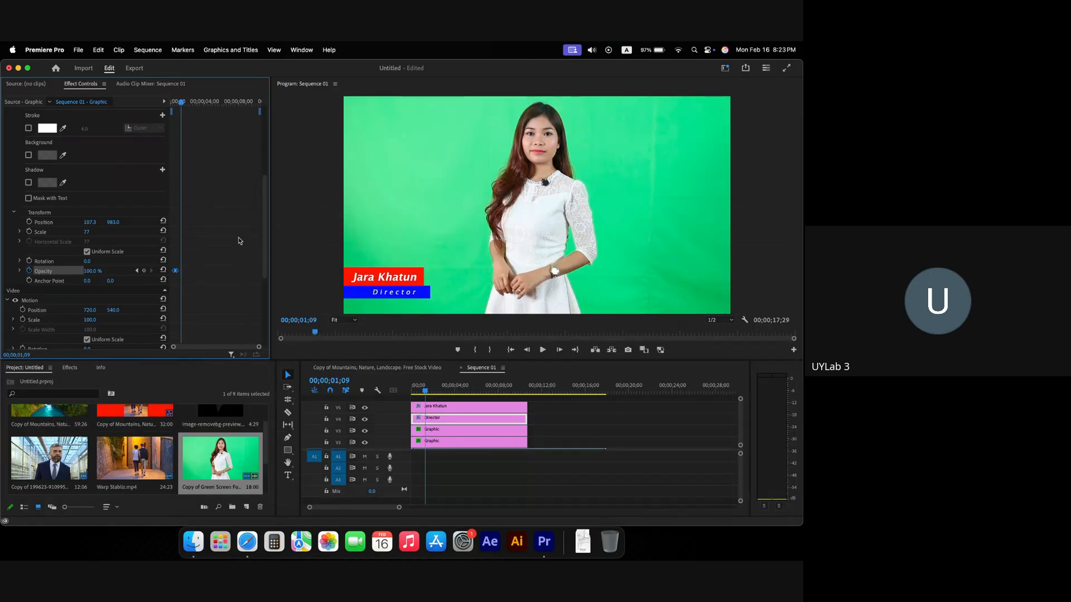
pyautogui.moveTo(425, 391); pyautogui.dragTo(414, 393)
pyautogui.press('space')
pyautogui.press('space')
pyautogui.click(414, 393)
# Step: Replay the full lower-third animation from the sequence start several times to check it
pyautogui.press('space')
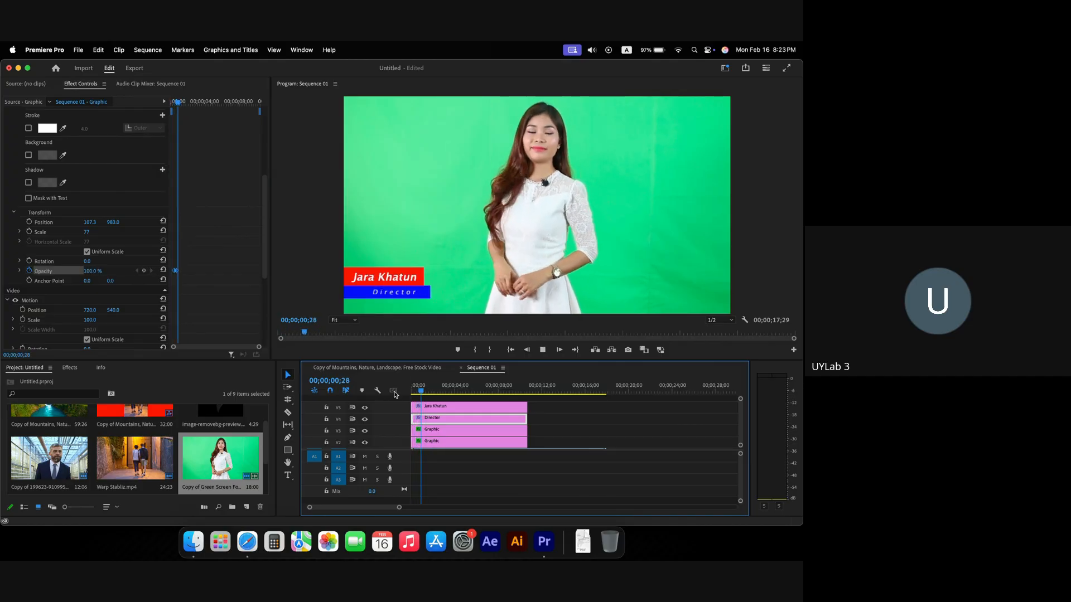
pyautogui.press('space')
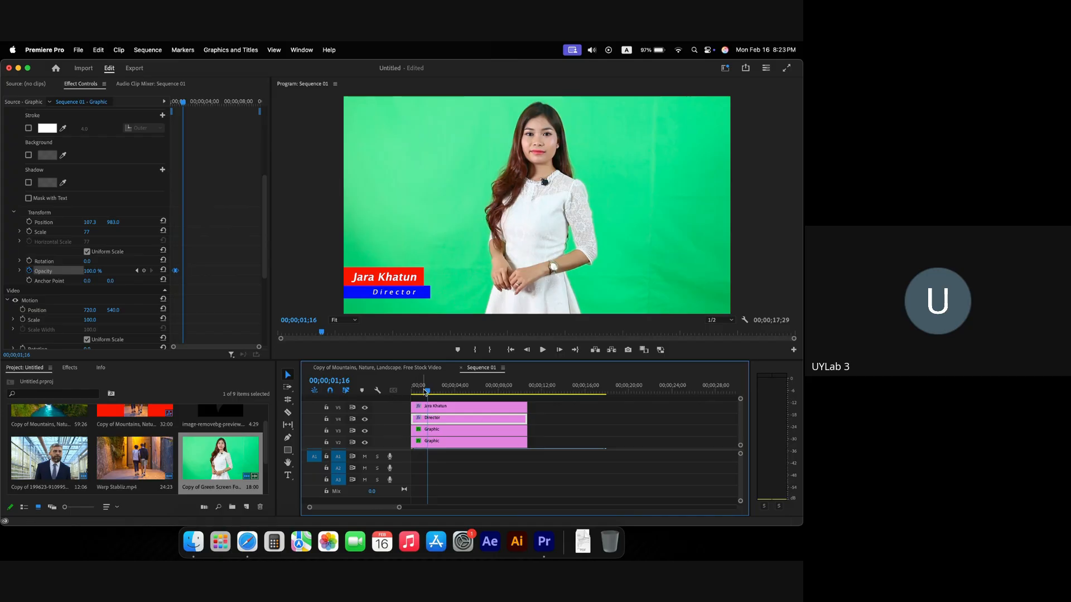
pyautogui.moveTo(426, 392); pyautogui.dragTo(378, 392)
pyautogui.press('space')
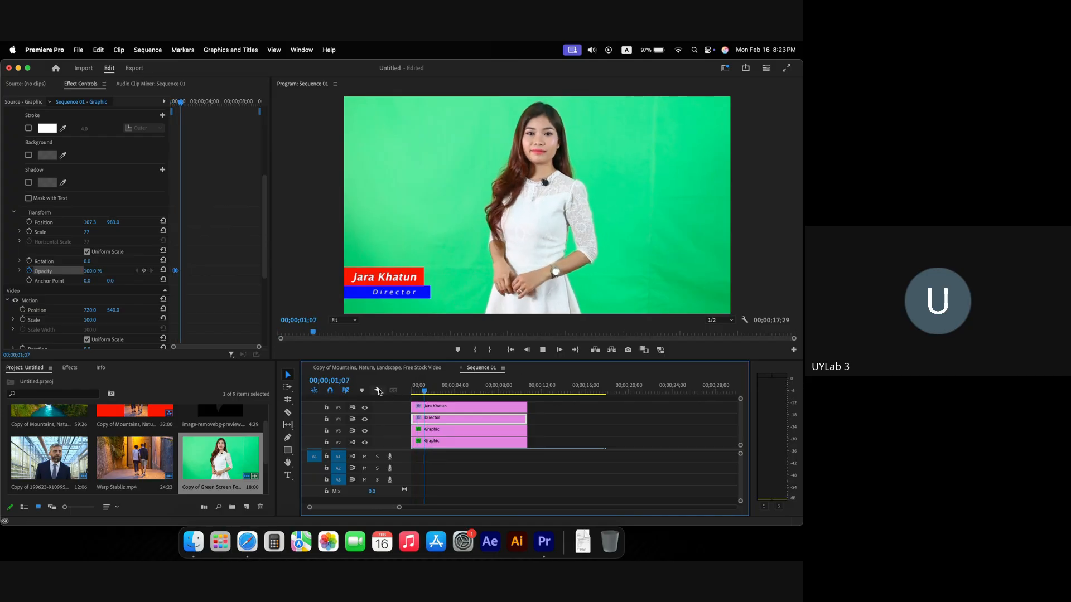
pyautogui.press('space')
pyautogui.click(421, 392)
pyautogui.press('space')
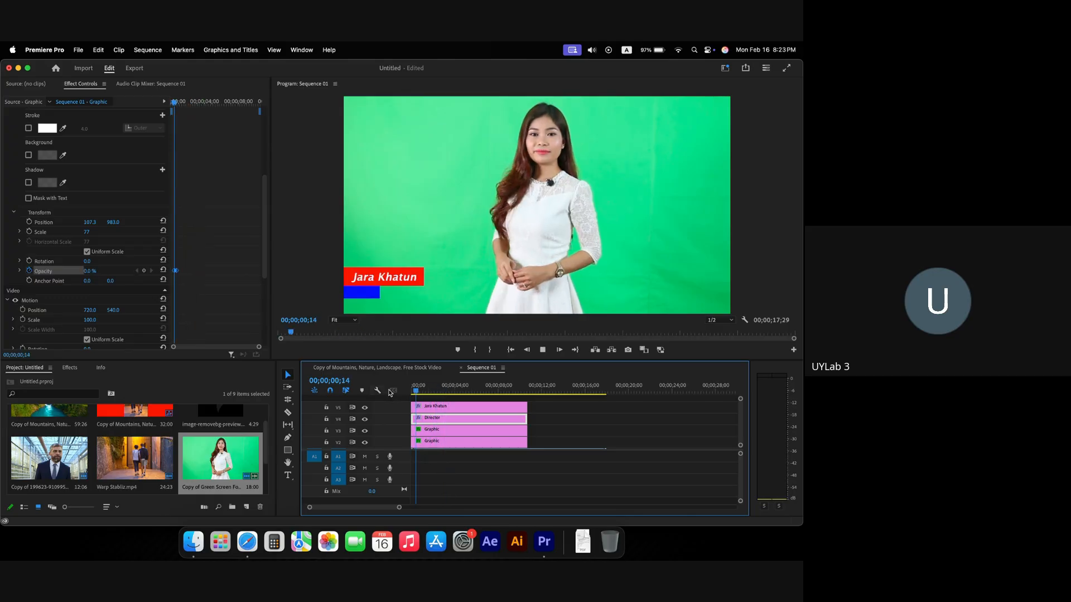
pyautogui.click(413, 391)
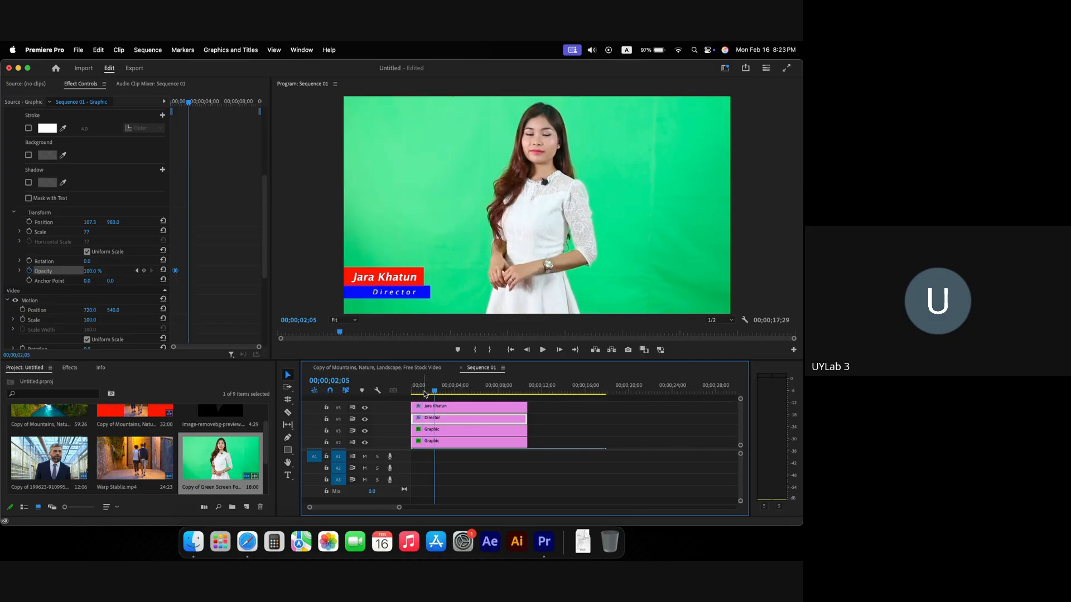
pyautogui.press('space')
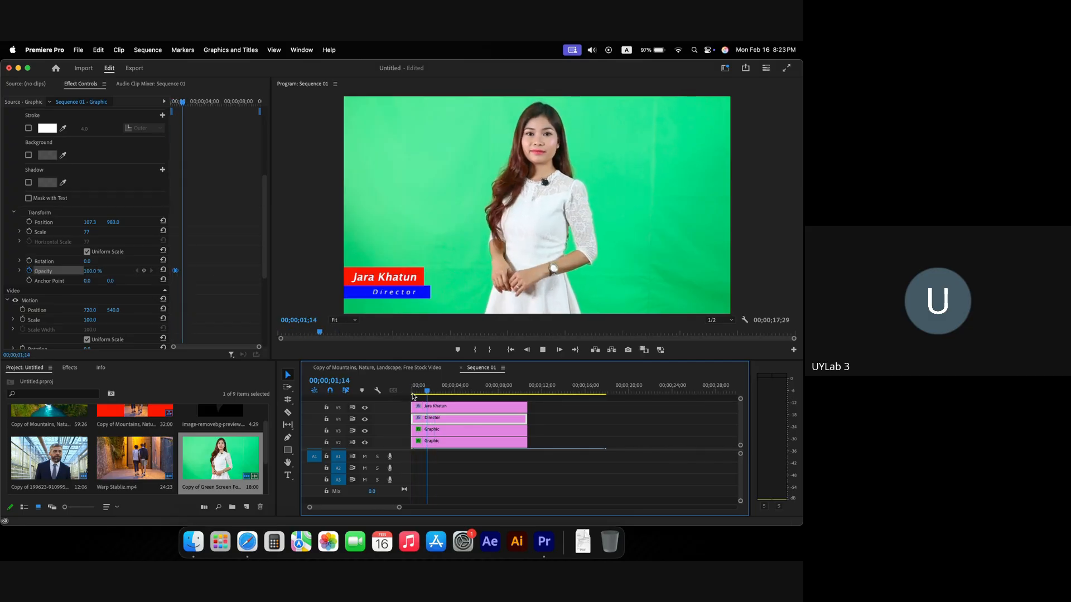
pyautogui.click(413, 391)
pyautogui.press('space')
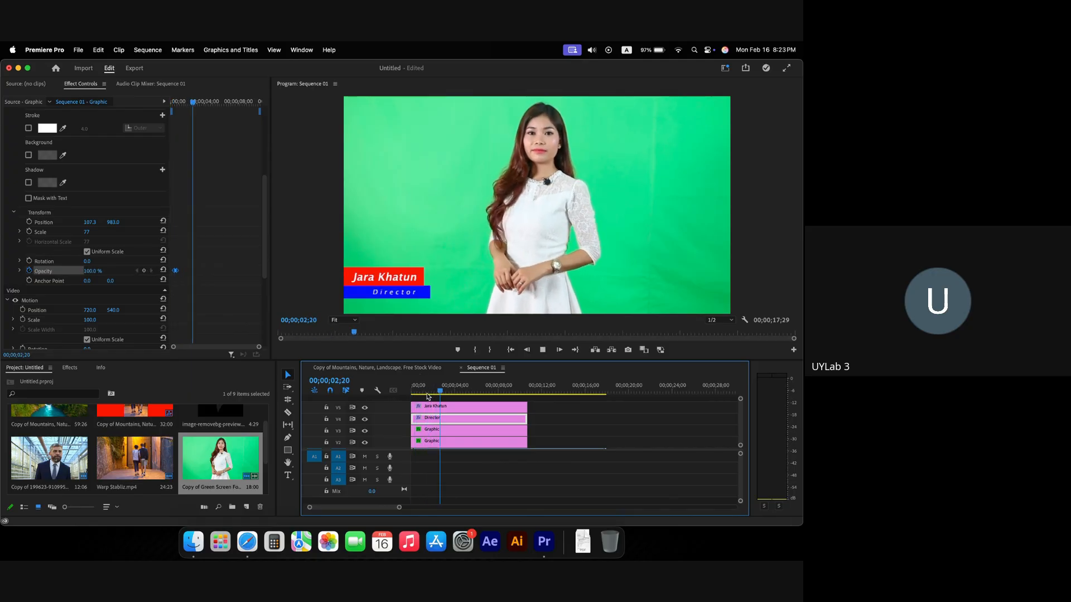
pyautogui.click(412, 393)
pyautogui.press('space')
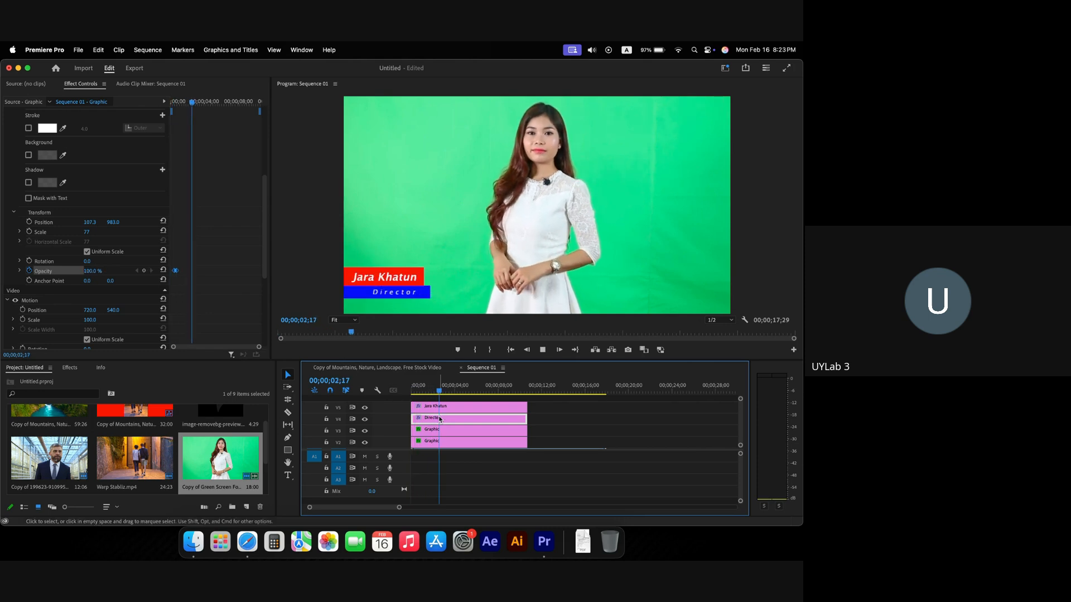
pyautogui.press('space')
# Step: Nest the four lower-third graphic clips, including the Director clip, into a sequence named LowerThird on V2
pyautogui.scroll(-1, 470, 444)
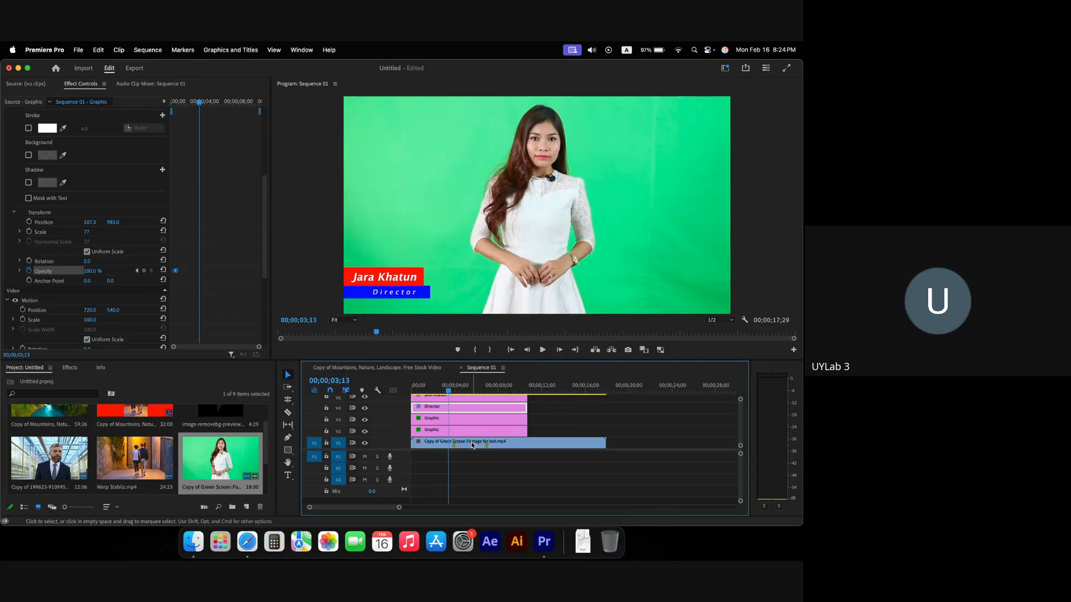
pyautogui.click(471, 408)
pyautogui.scroll(1, 470, 405)
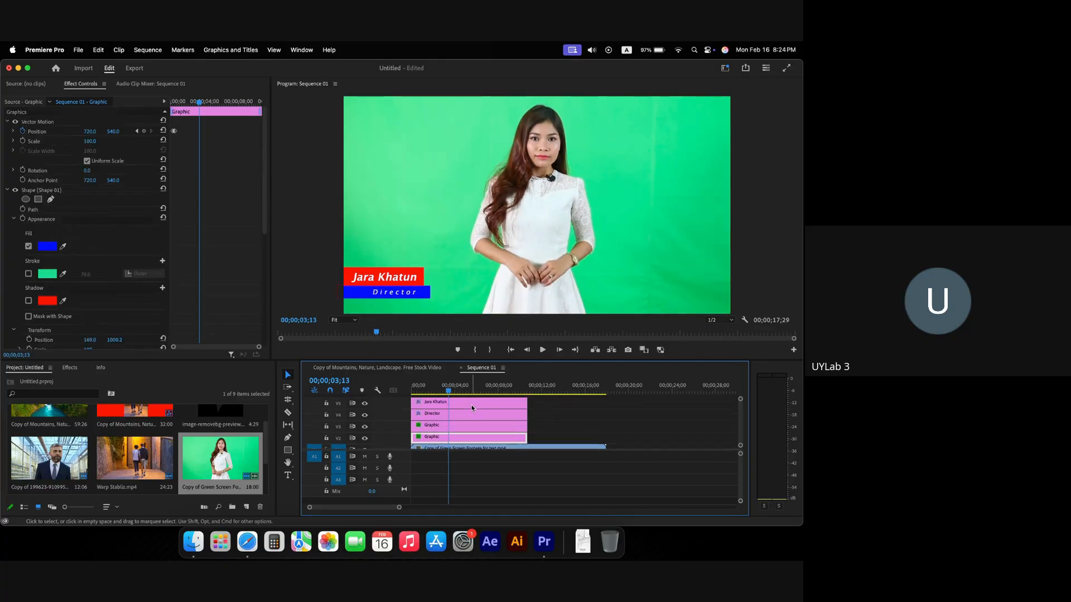
pyautogui.keyDown('shift'); pyautogui.click(471, 404); pyautogui.keyUp('shift')
pyautogui.moveTo(545, 440); pyautogui.dragTo(504, 404)
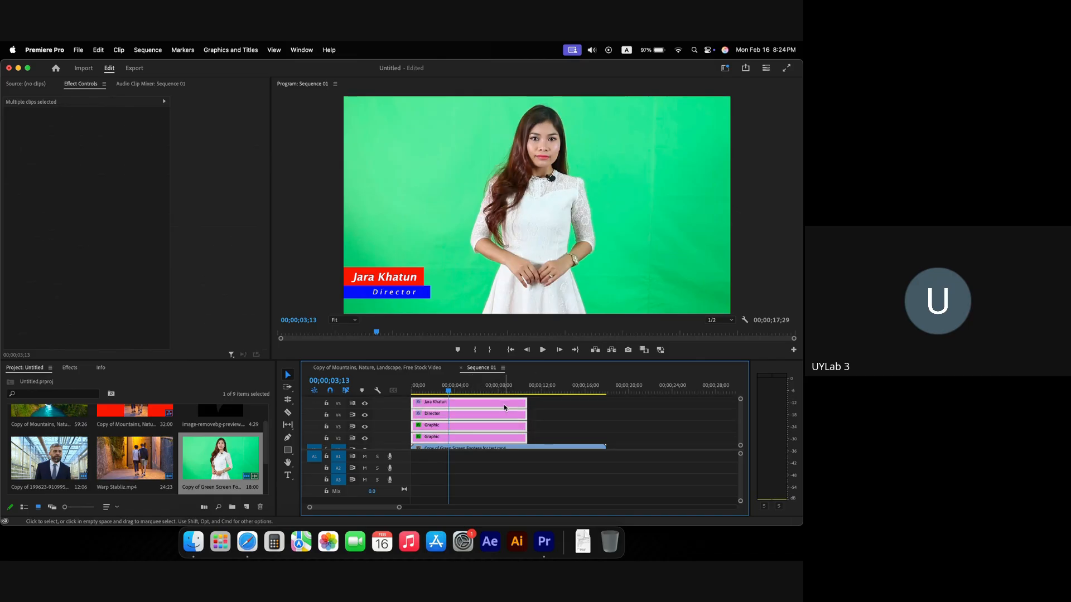
pyautogui.rightClick(504, 405)
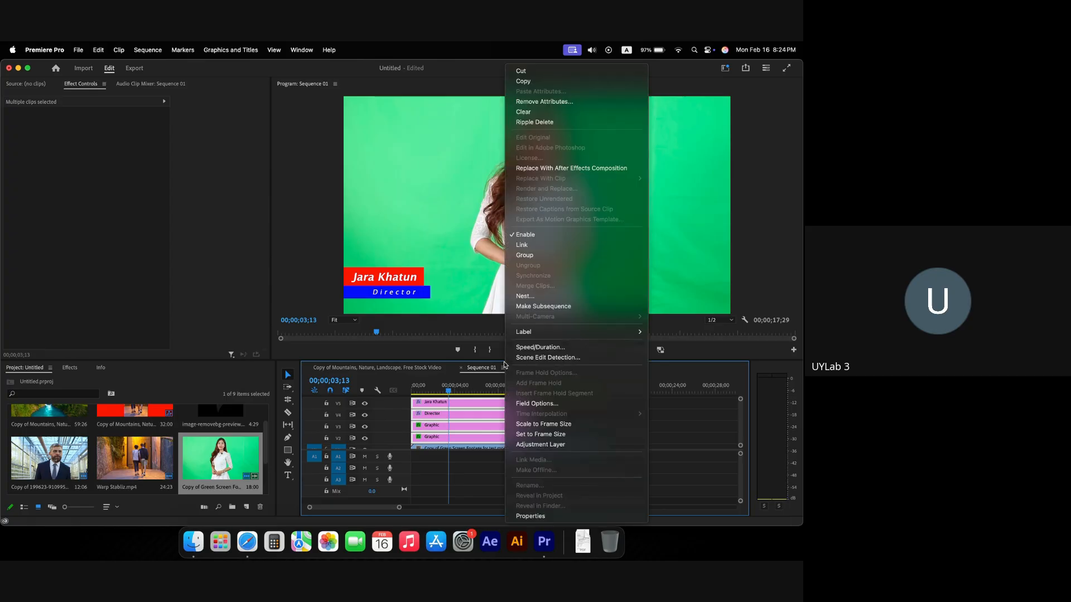
pyautogui.click(539, 297)
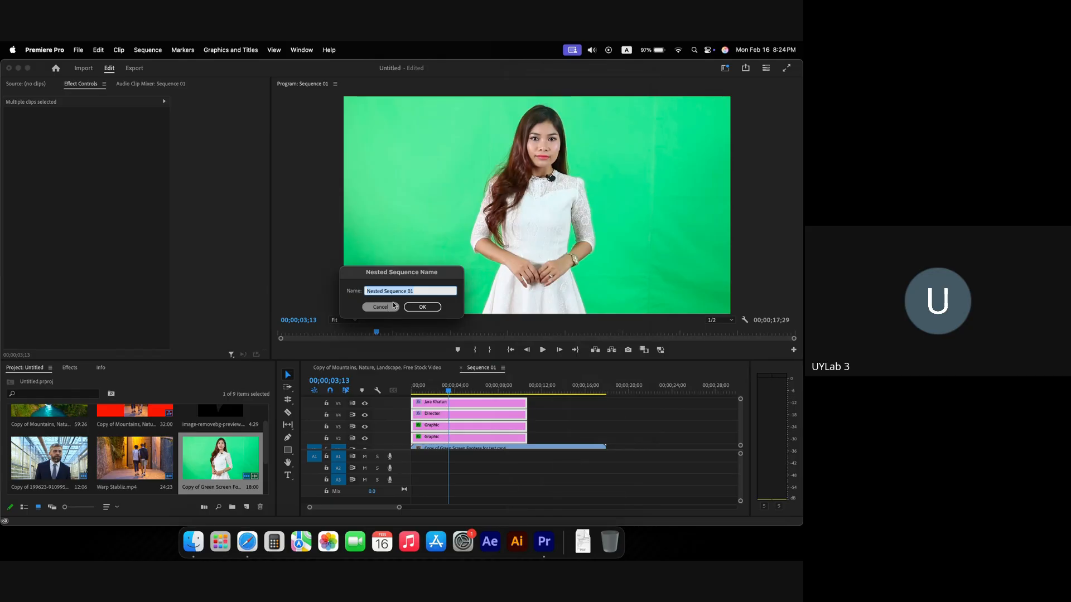
pyautogui.write('LowerThird')
pyautogui.press('Return')
pyautogui.scroll(-1, 438, 440)
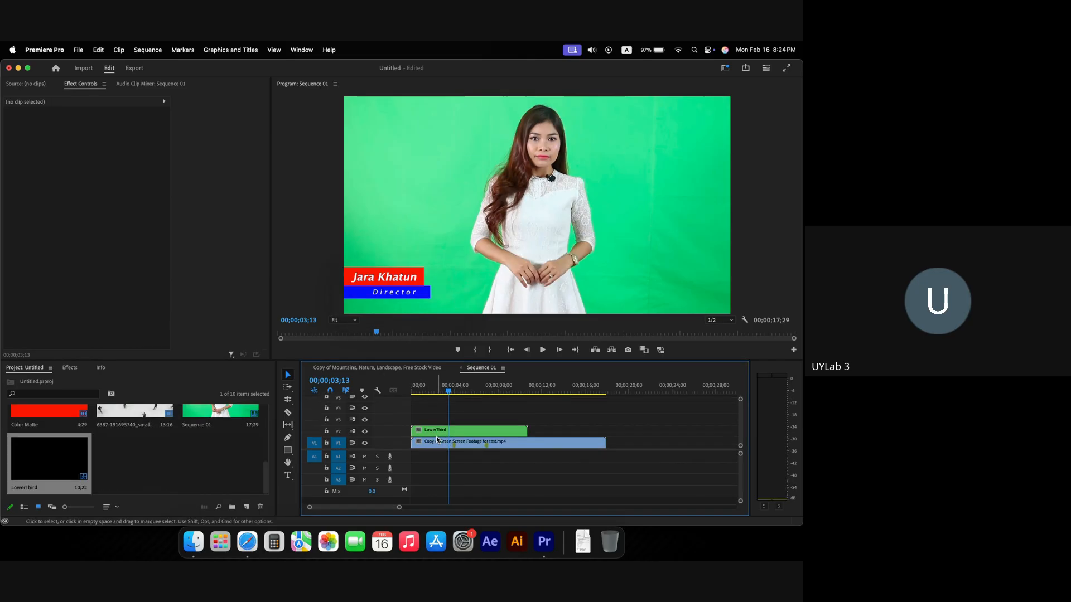
# Step: Play Sequence 01 from the start to preview the composited LowerThird clip
pyautogui.moveTo(425, 390); pyautogui.dragTo(398, 392)
pyautogui.press('space')
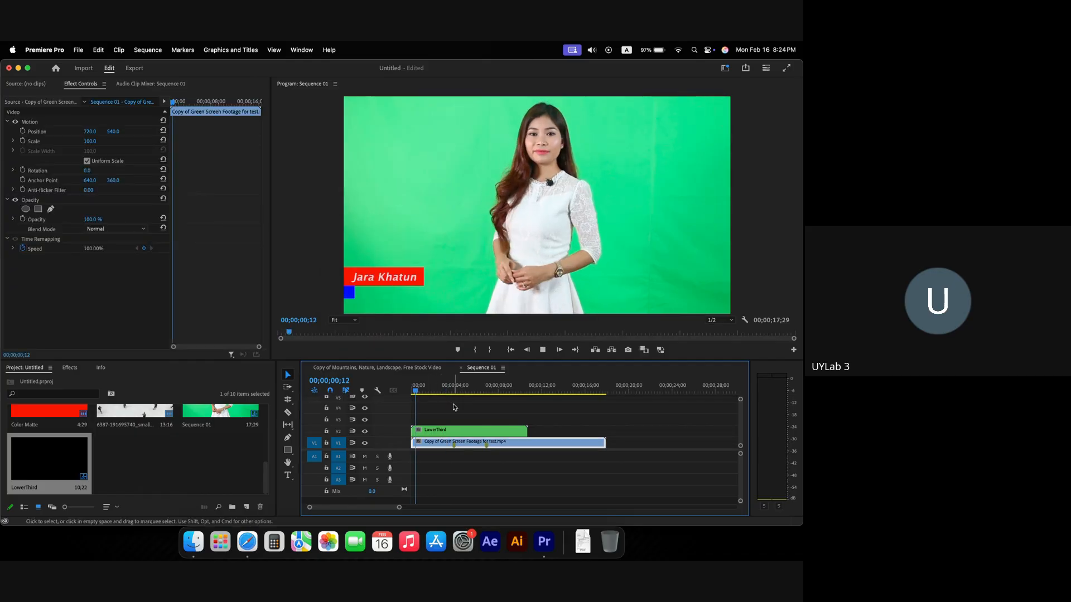
pyautogui.click(459, 431)
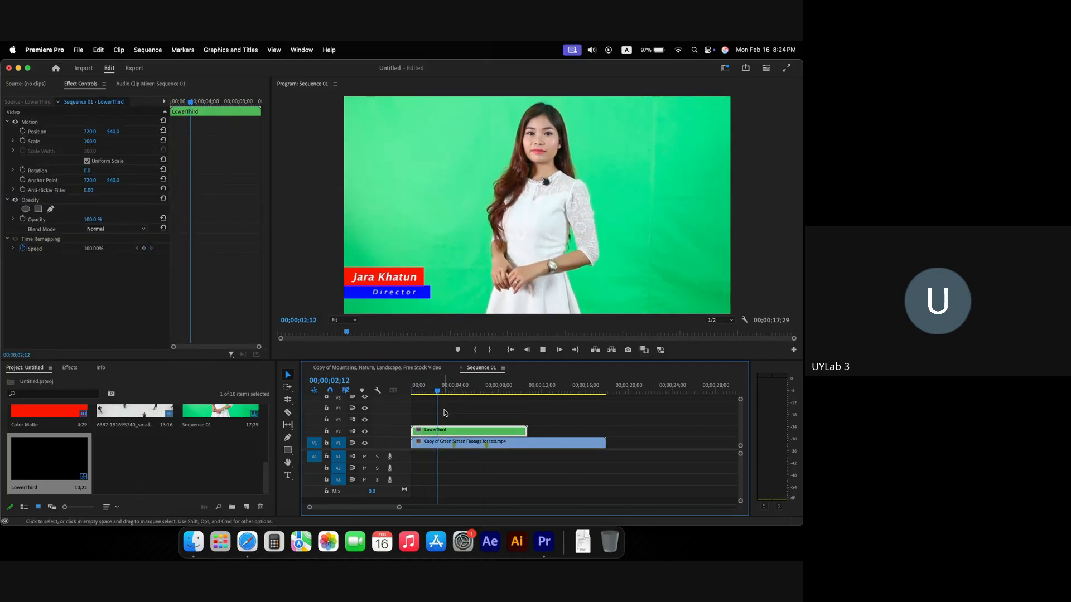
pyautogui.click(436, 393)
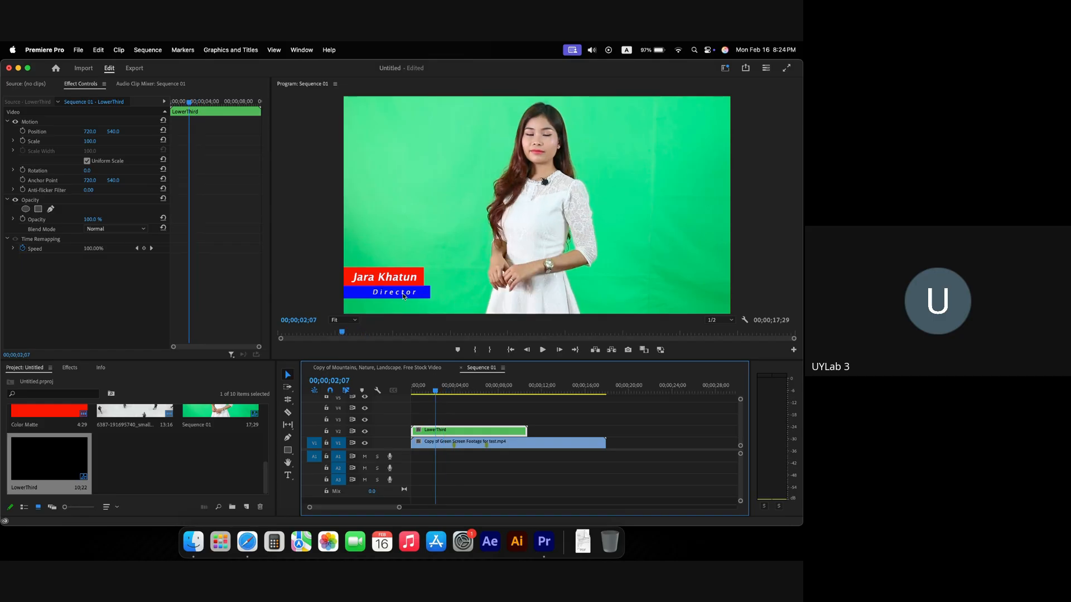
pyautogui.moveTo(435, 391); pyautogui.dragTo(411, 392)
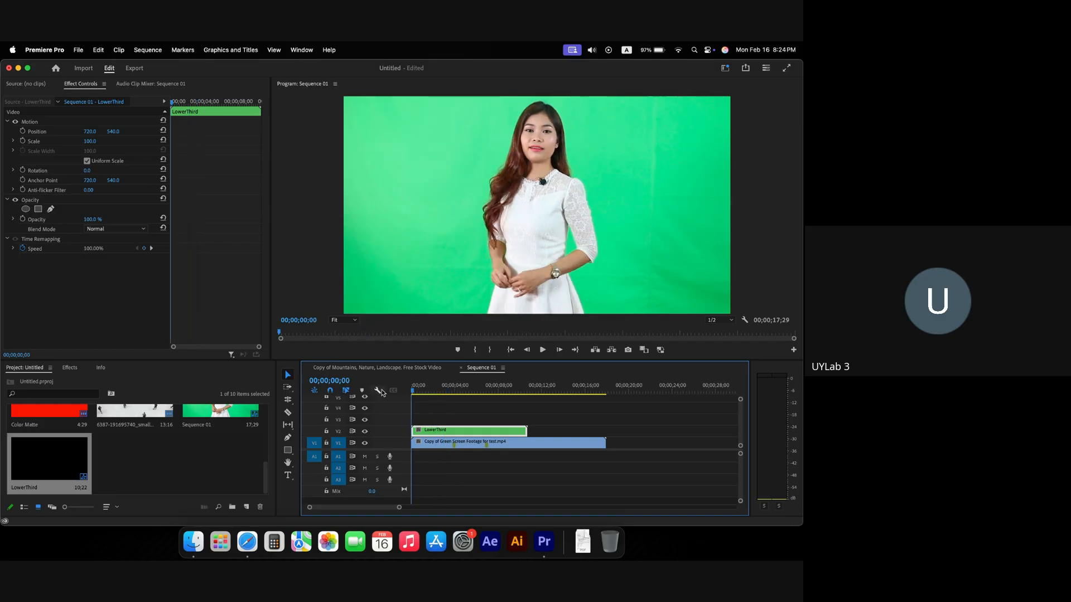
pyautogui.press('space')
# Step: Open the LowerThird nested sequence, scrub its animation, then play Sequence 01 again
pyautogui.doubleClick(442, 431)
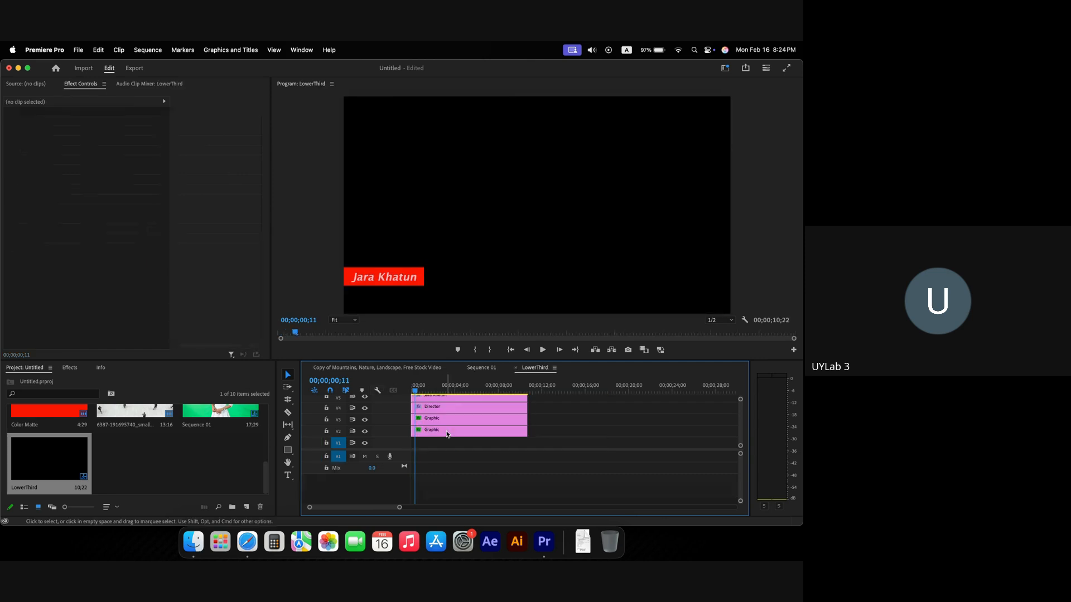
pyautogui.moveTo(437, 390); pyautogui.dragTo(483, 390)
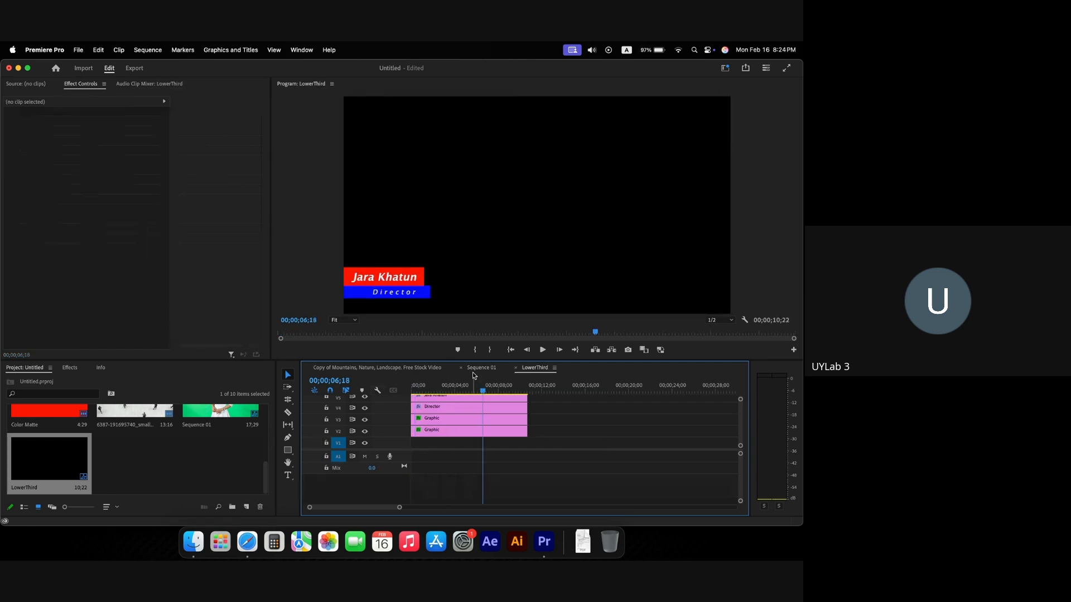
pyautogui.click(475, 370)
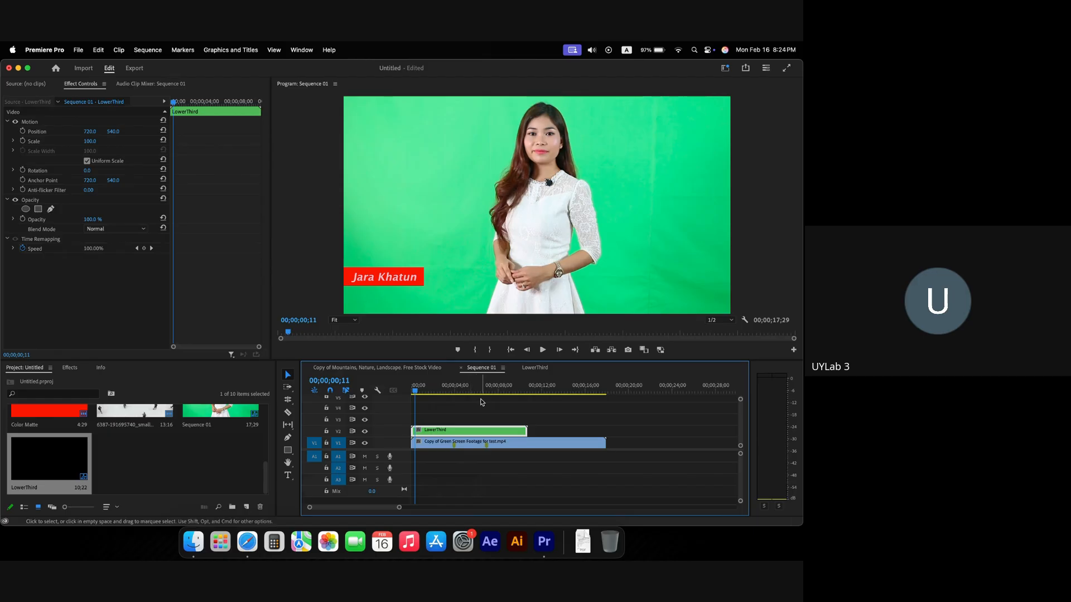
pyautogui.click(537, 369)
pyautogui.moveTo(445, 389); pyautogui.dragTo(444, 390)
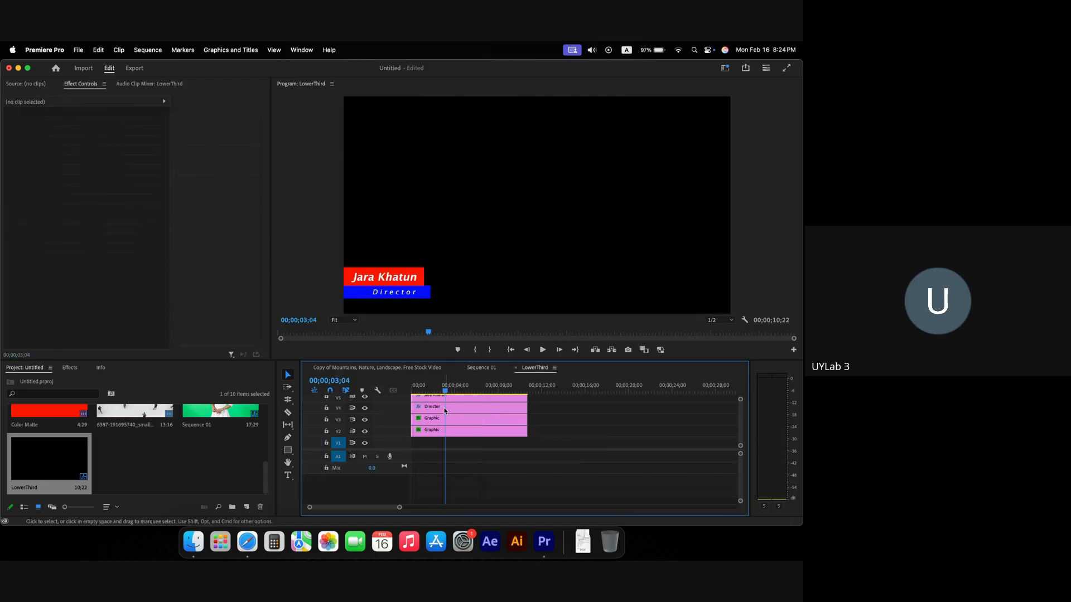
pyautogui.click(445, 408)
pyautogui.click(473, 369)
pyautogui.press('space')
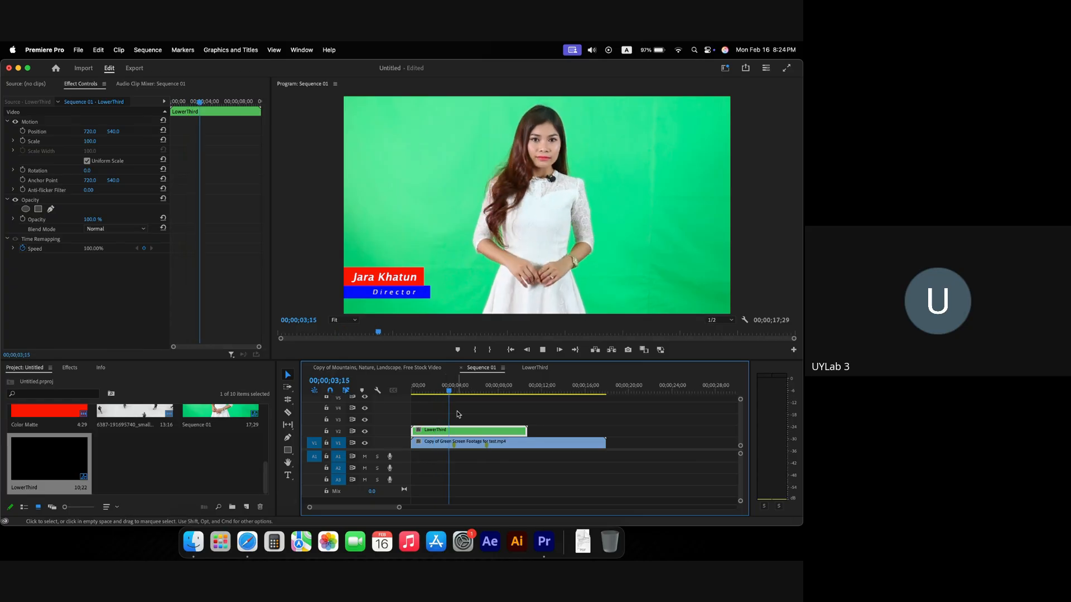
# Step: Copy the LowerThird clip from V2 onto V3 at 00;00;03;00
pyautogui.click(432, 391)
pyautogui.moveTo(433, 391); pyautogui.dragTo(444, 392)
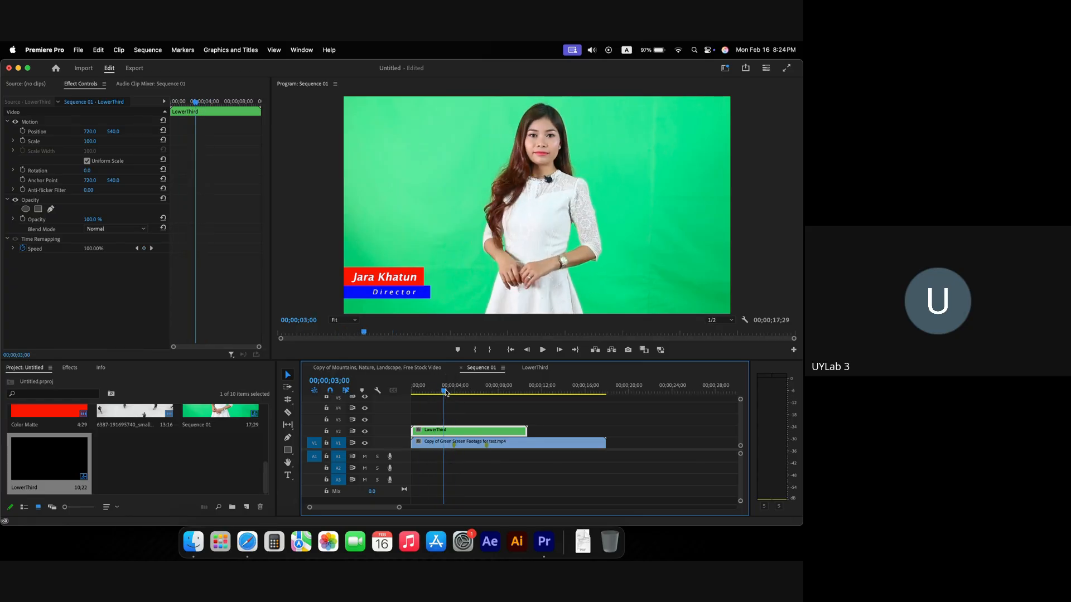
pyautogui.moveTo(459, 437)
pyautogui.mouseDown()
pyautogui.moveTo(459, 426)
pyautogui.moveTo(476, 424)
pyautogui.mouseUp()
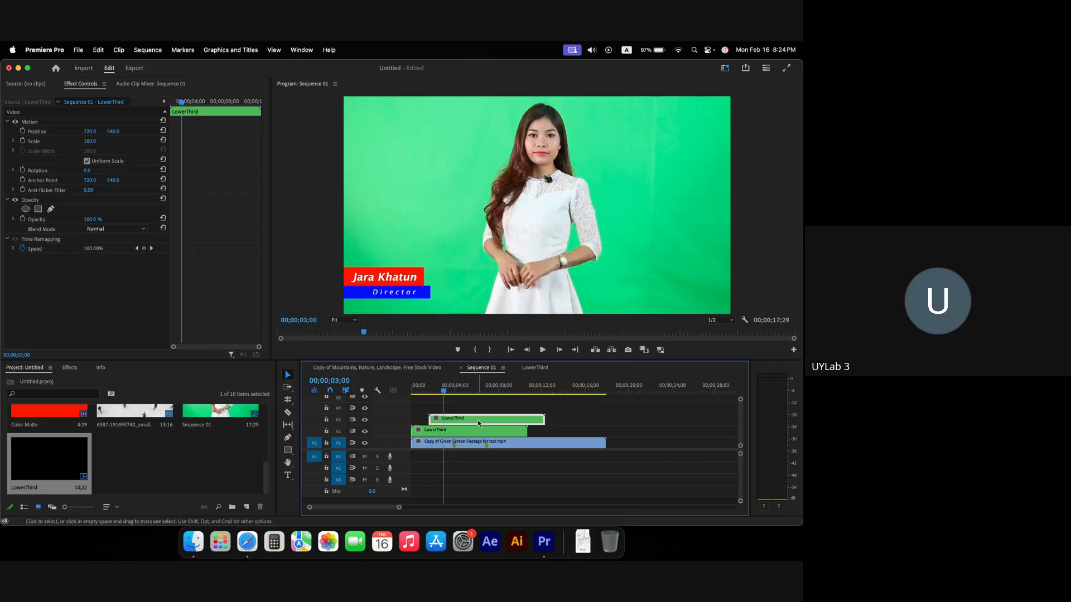
# Step: Set the V3 LowerThird copy to Reverse Speed via Speed/Duration and scrub the result
pyautogui.rightClick(479, 423)
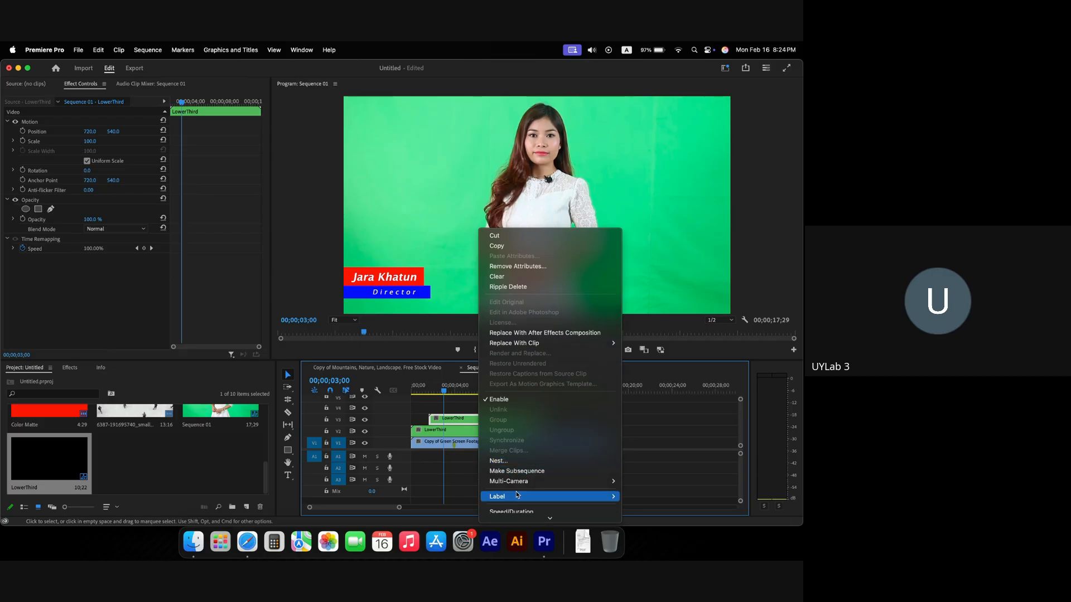
pyautogui.scroll(-5, 514, 490)
pyautogui.click(513, 349)
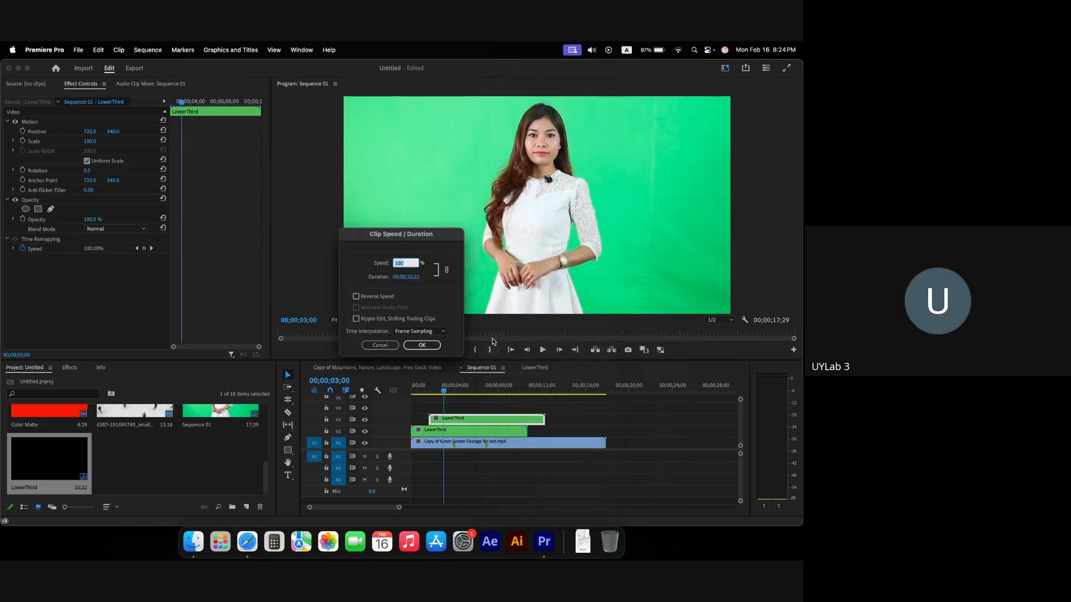
pyautogui.click(421, 345)
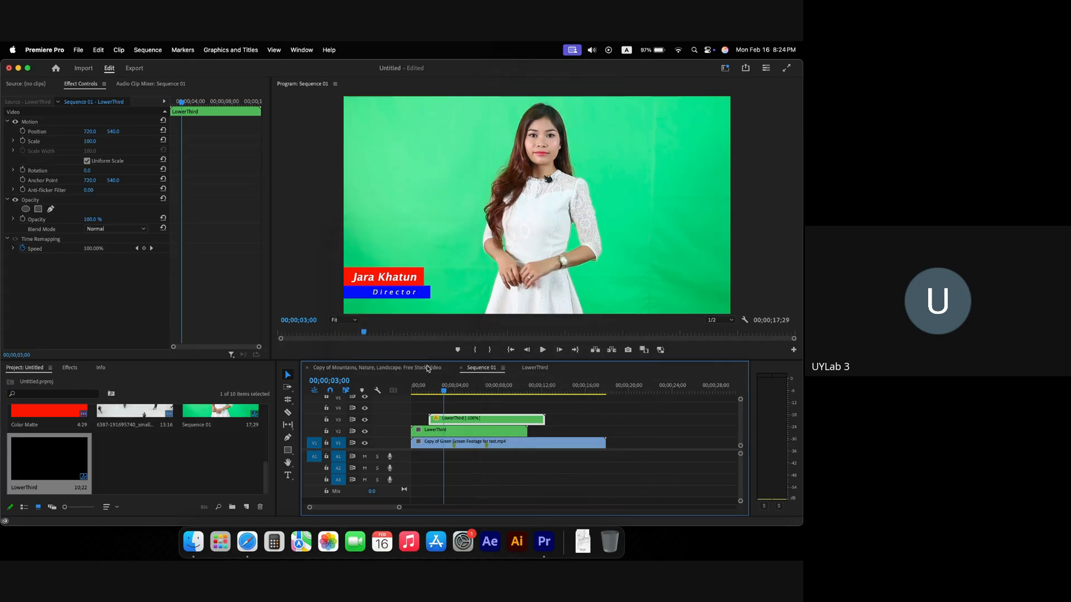
pyautogui.moveTo(444, 391); pyautogui.dragTo(380, 389)
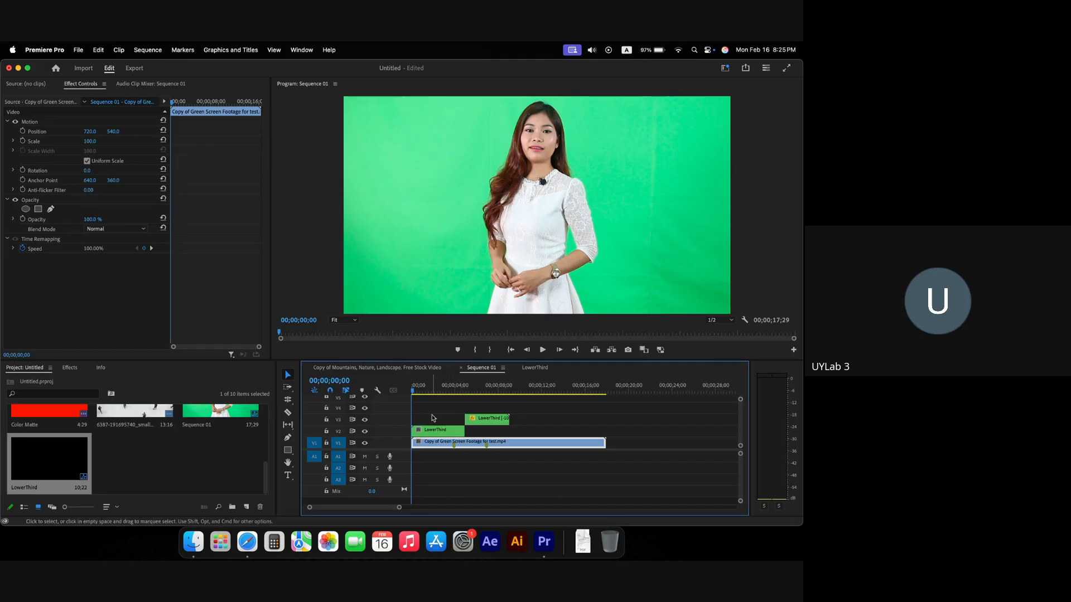
# Step: Shorten the V2 LowerThird clip and slide the reversed V3 copy to start at its end
pyautogui.scroll(2, 432, 418)
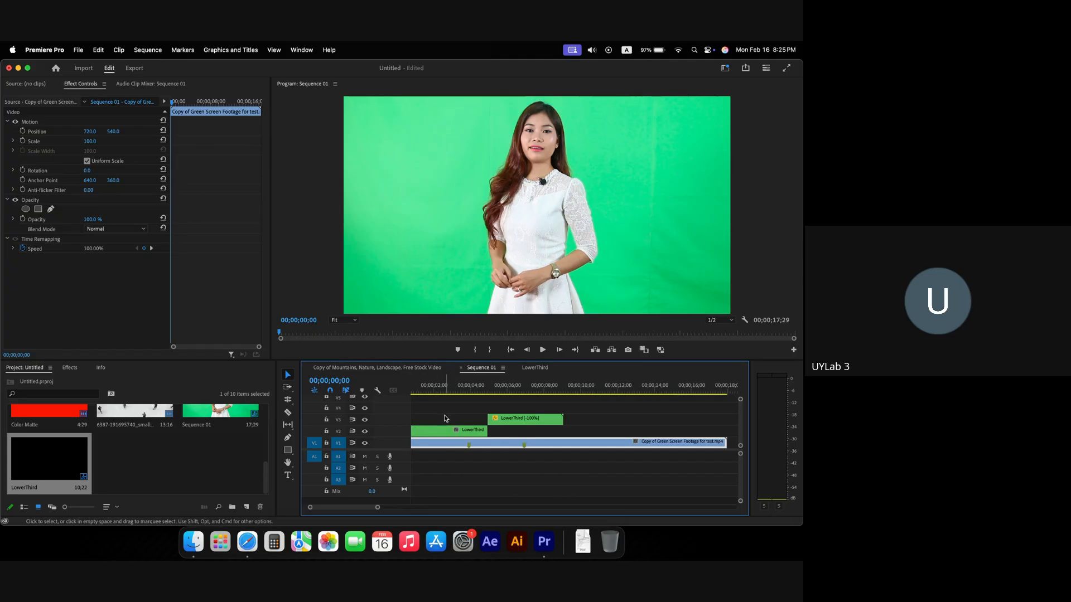
pyautogui.hscroll(-1, 445, 418)
pyautogui.moveTo(504, 431); pyautogui.dragTo(465, 431)
pyautogui.scroll(2, 462, 426)
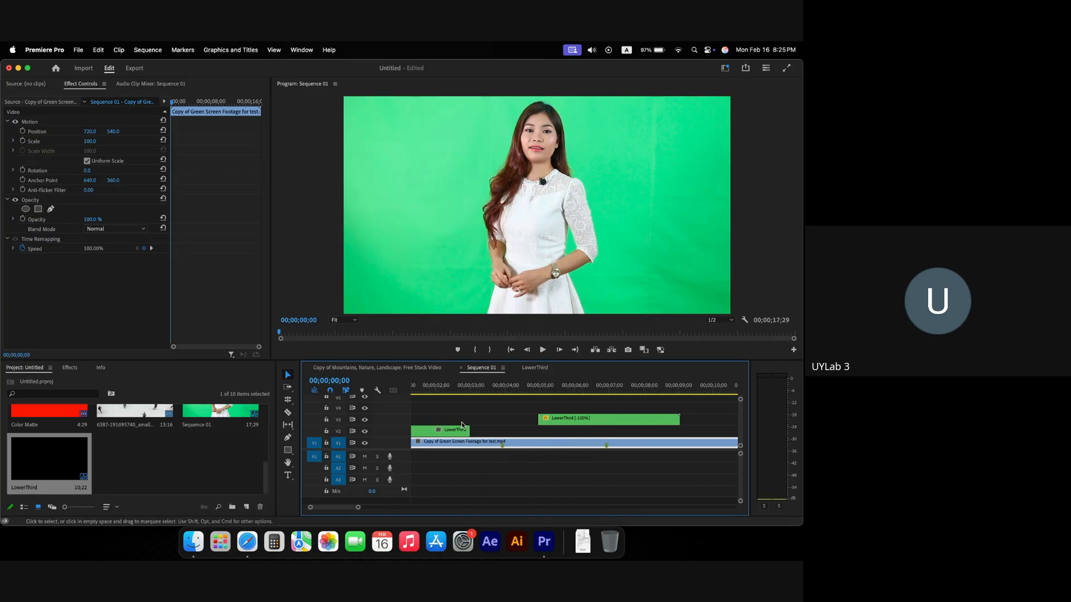
pyautogui.moveTo(552, 421); pyautogui.dragTo(491, 420)
pyautogui.scroll(-2, 534, 416)
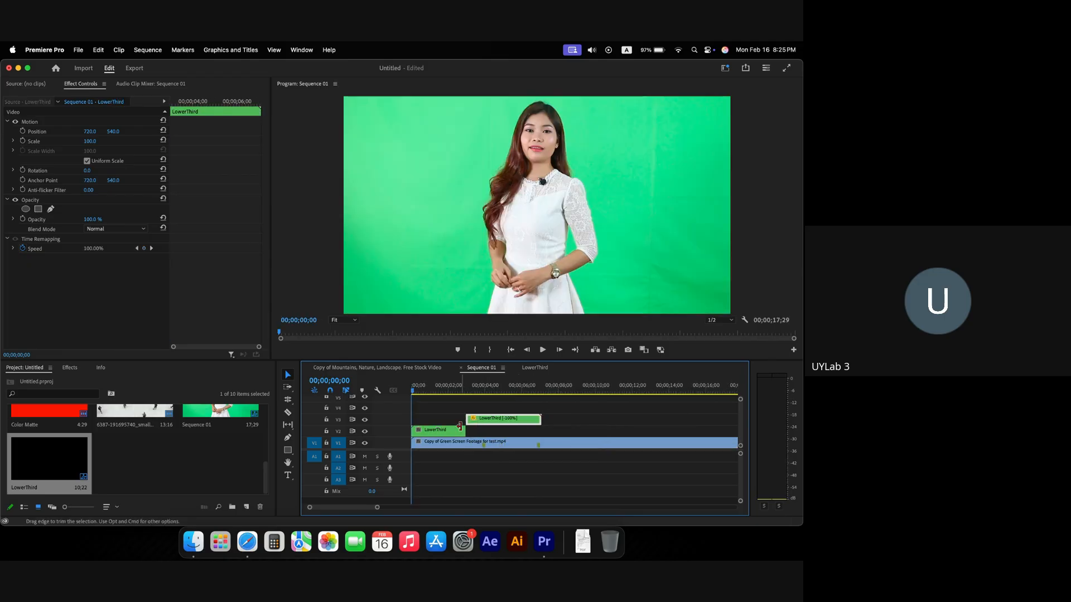
pyautogui.moveTo(462, 429)
pyautogui.mouseDown()
pyautogui.moveTo(485, 421)
pyautogui.moveTo(476, 421)
pyautogui.mouseUp()
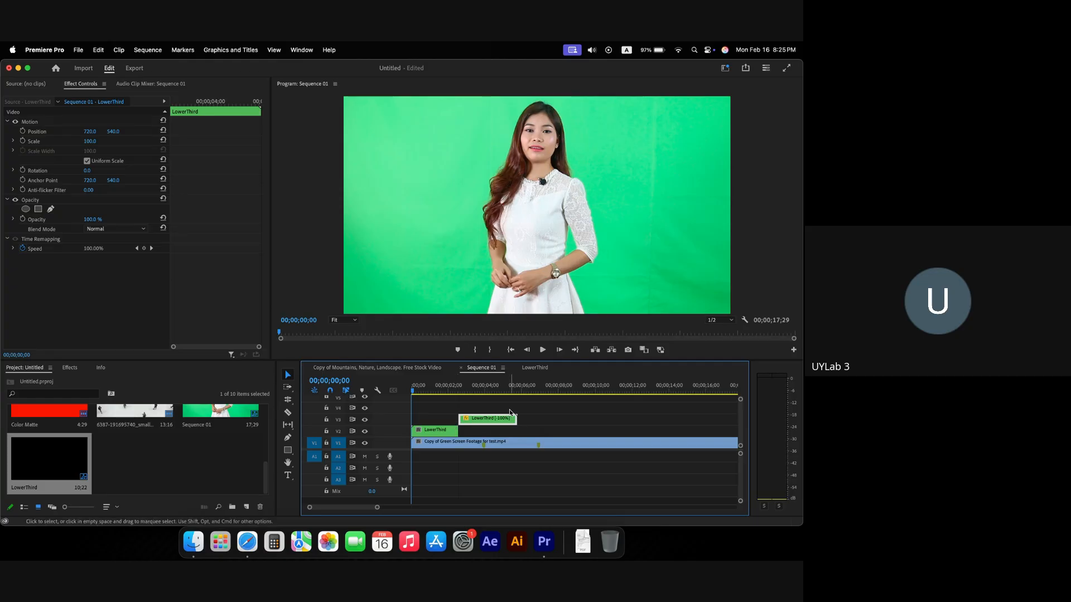
pyautogui.rightClick(475, 422)
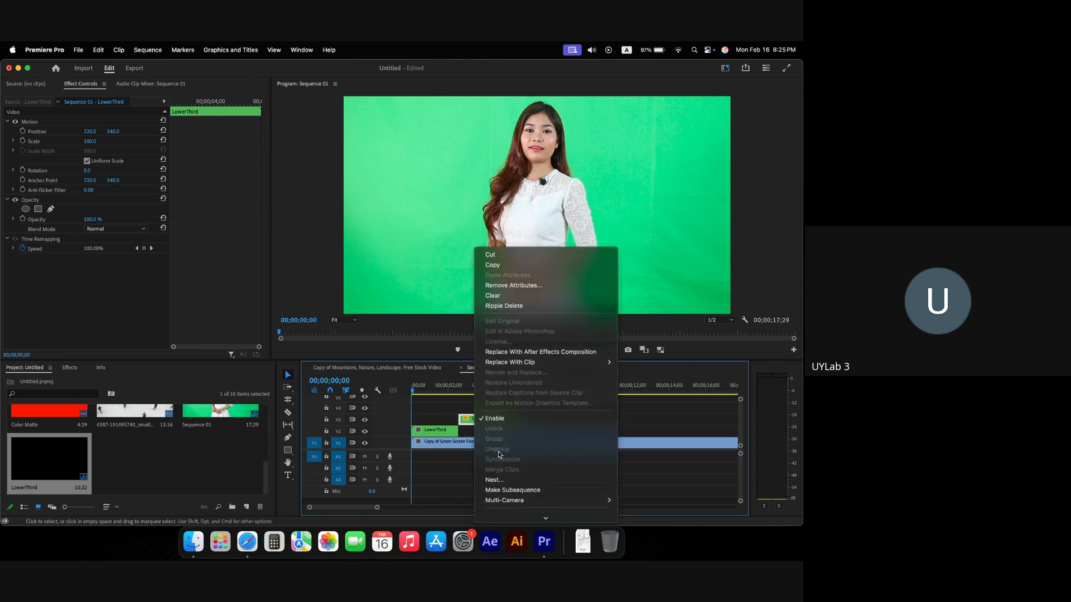
pyautogui.scroll(-5, 503, 458)
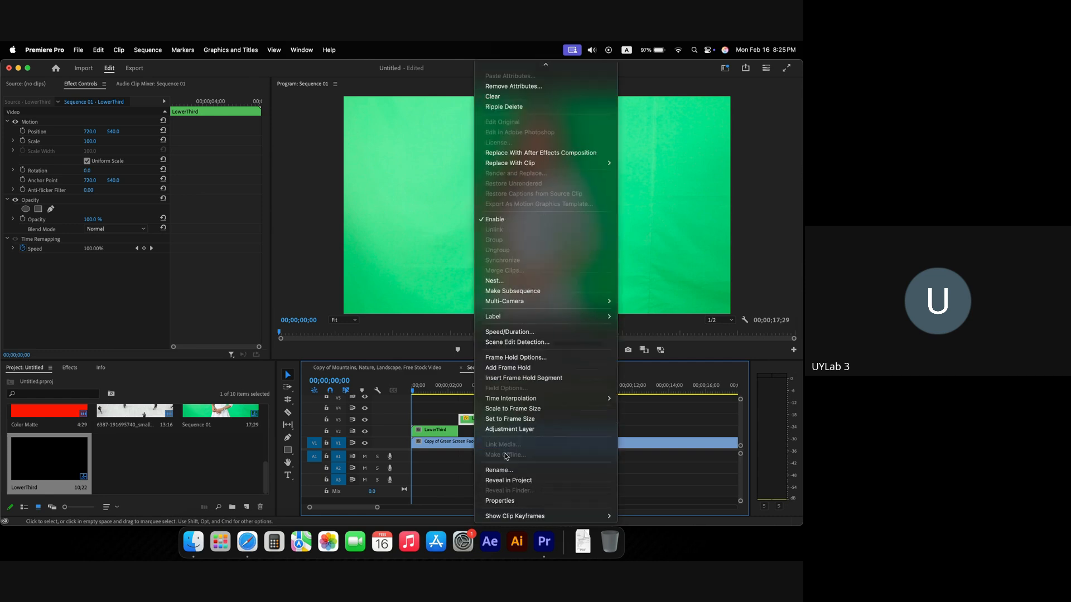
pyautogui.click(505, 334)
pyautogui.click(380, 346)
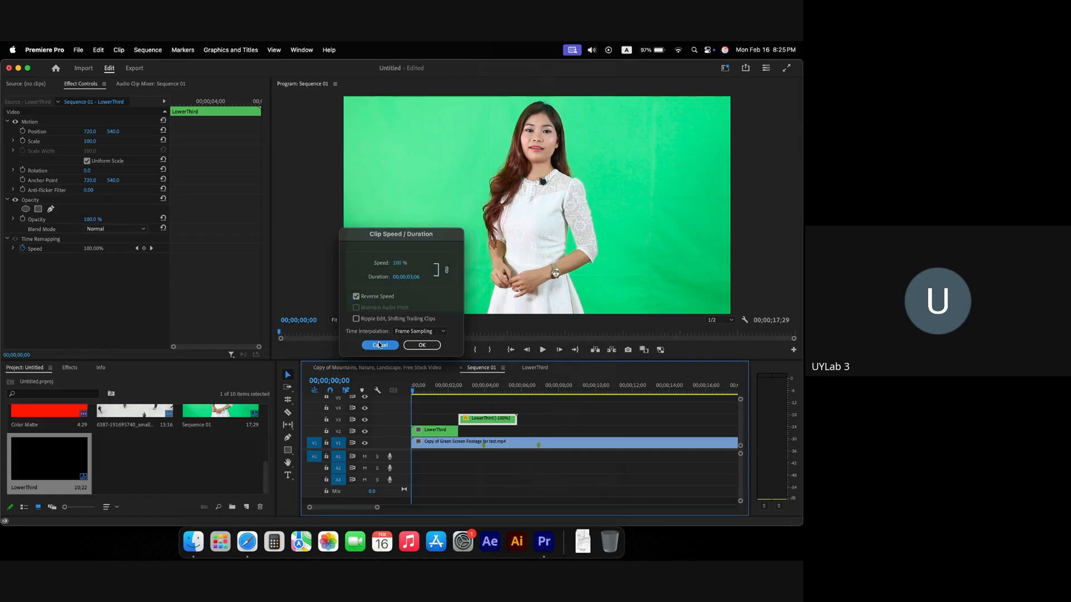
pyautogui.click(412, 392)
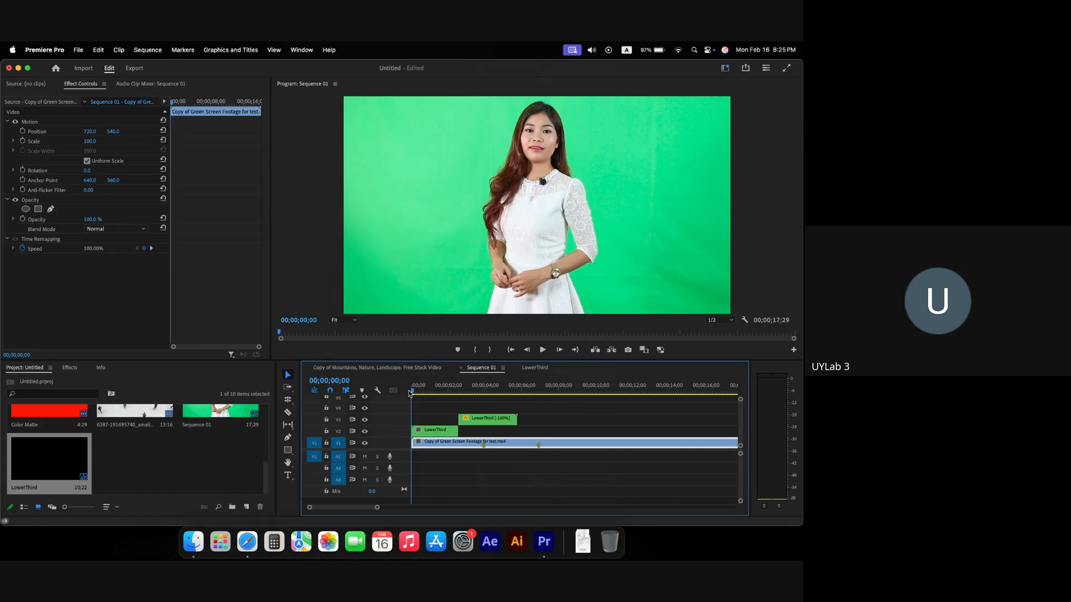
# Step: Trim the reversed V3 clip's in point so it snaps to the end of the V2 clip
pyautogui.press('space')
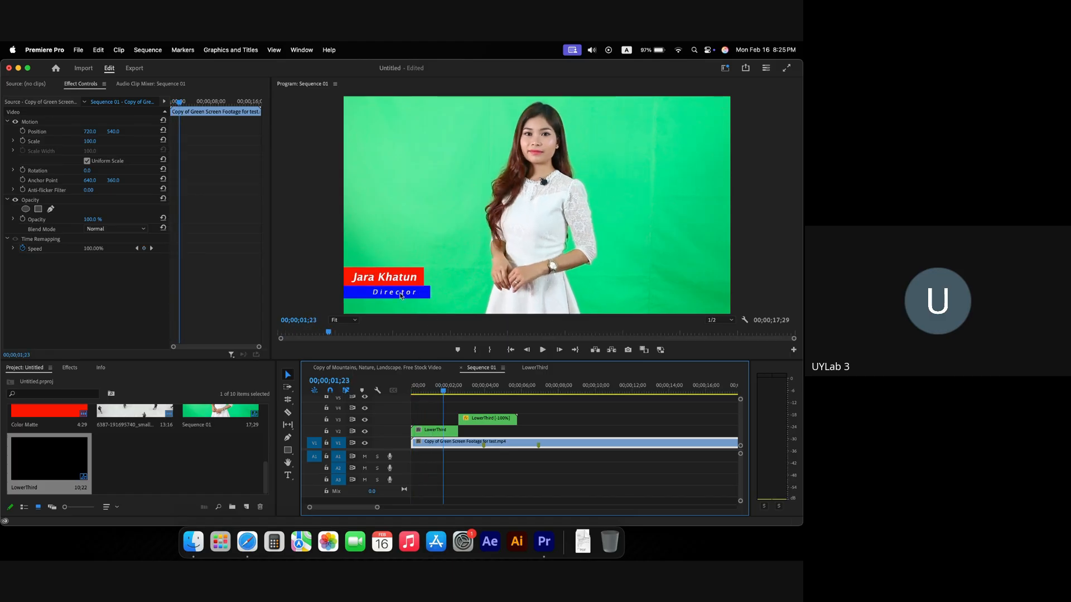
pyautogui.press('Right')
pyautogui.click(479, 424)
pyautogui.press('space')
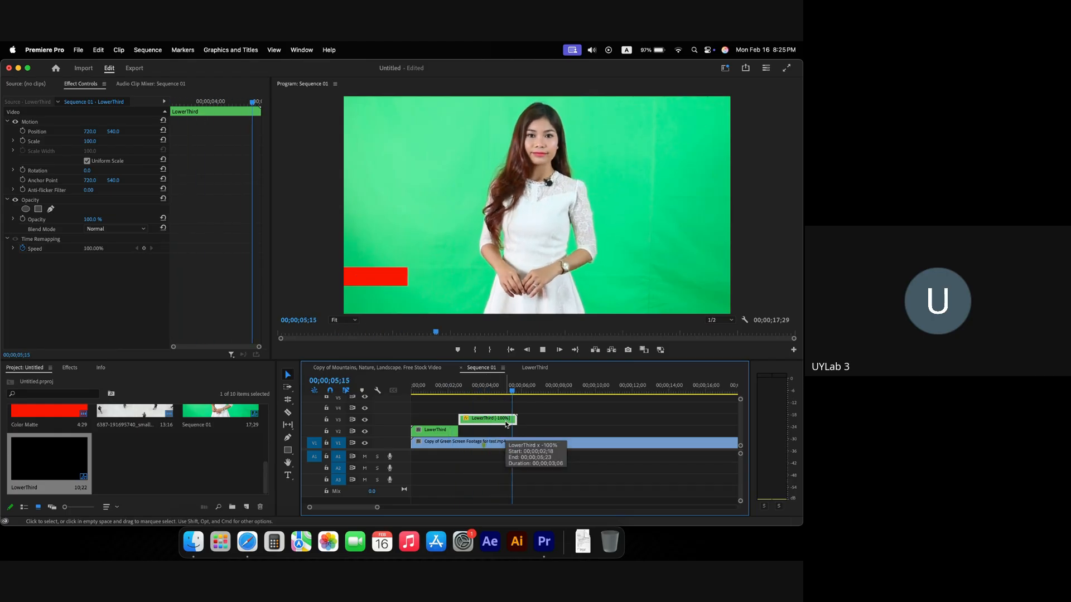
pyautogui.click(485, 442)
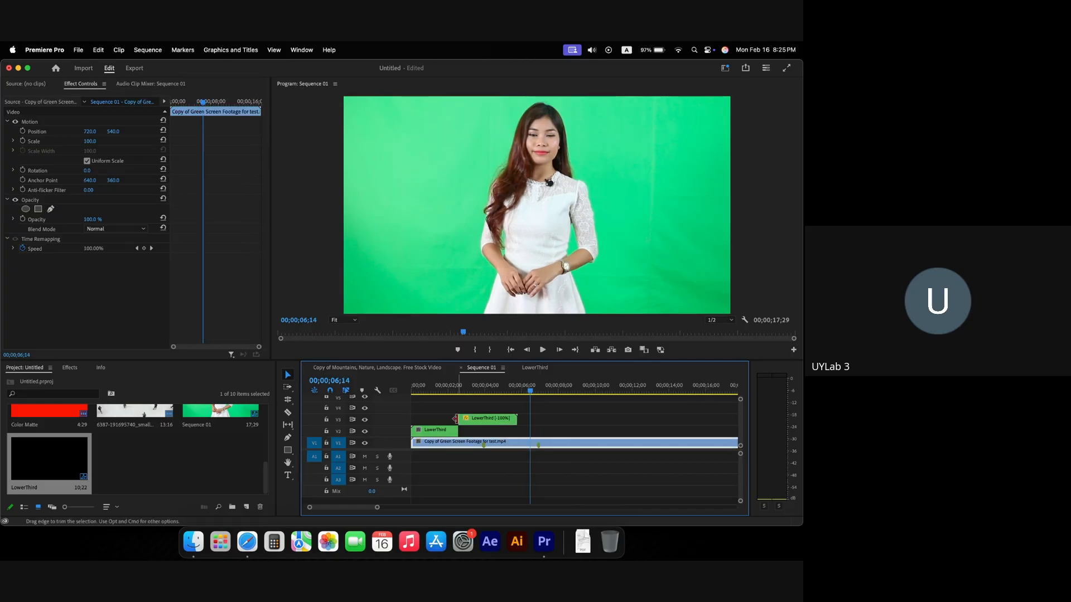
pyautogui.moveTo(461, 419); pyautogui.dragTo(479, 423)
# Step: Replay the sequence to confirm the title animates in and out, then select both LowerThird clips
pyautogui.press('Home')
pyautogui.press('space')
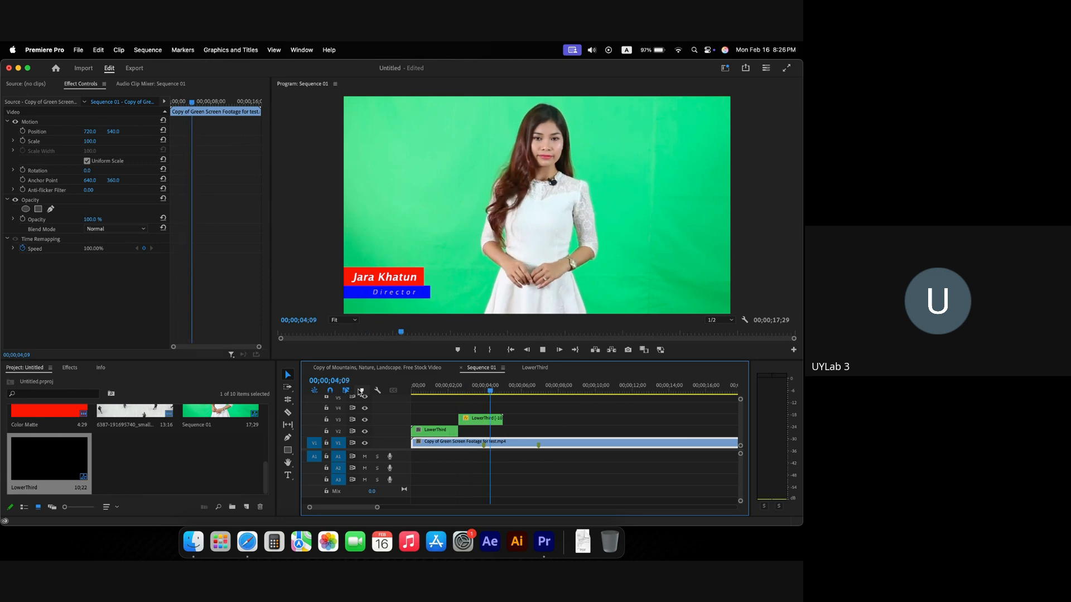
pyautogui.press('space')
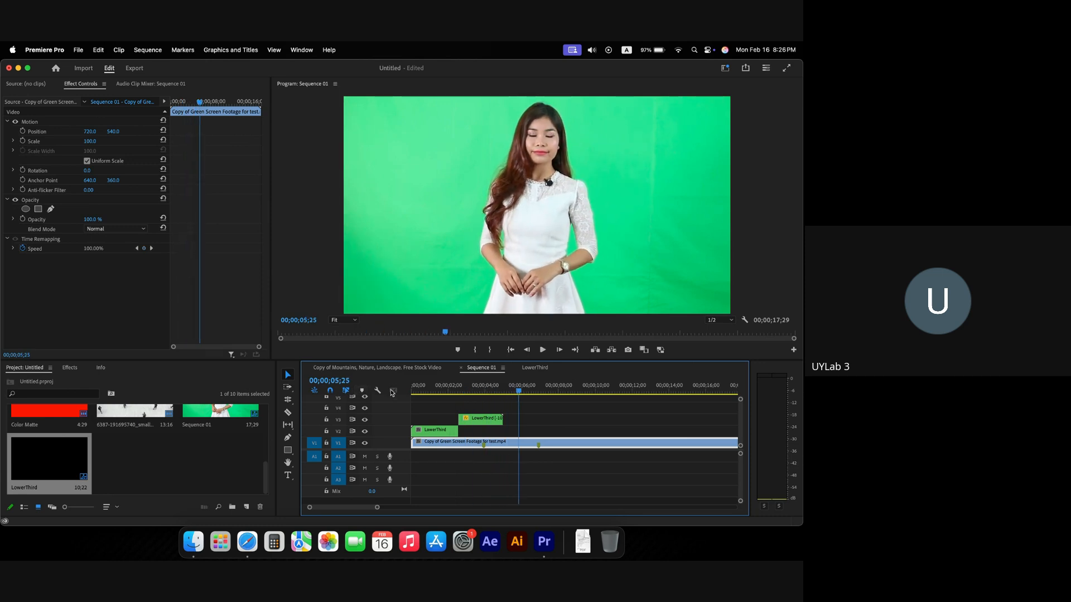
pyautogui.click(377, 391)
pyautogui.moveTo(425, 393); pyautogui.dragTo(382, 393)
pyautogui.press('space')
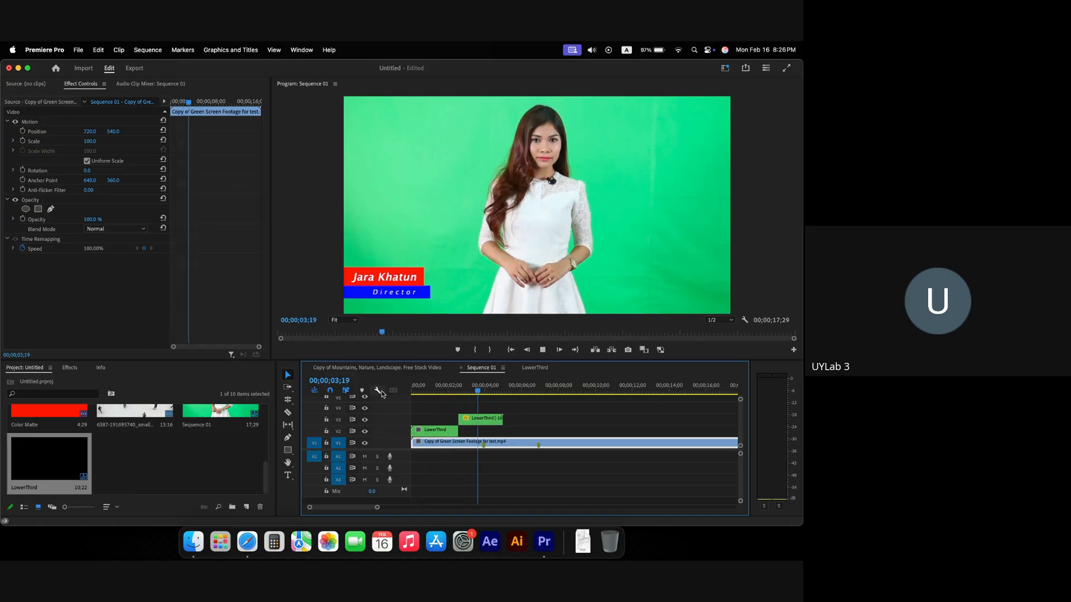
pyautogui.press('space')
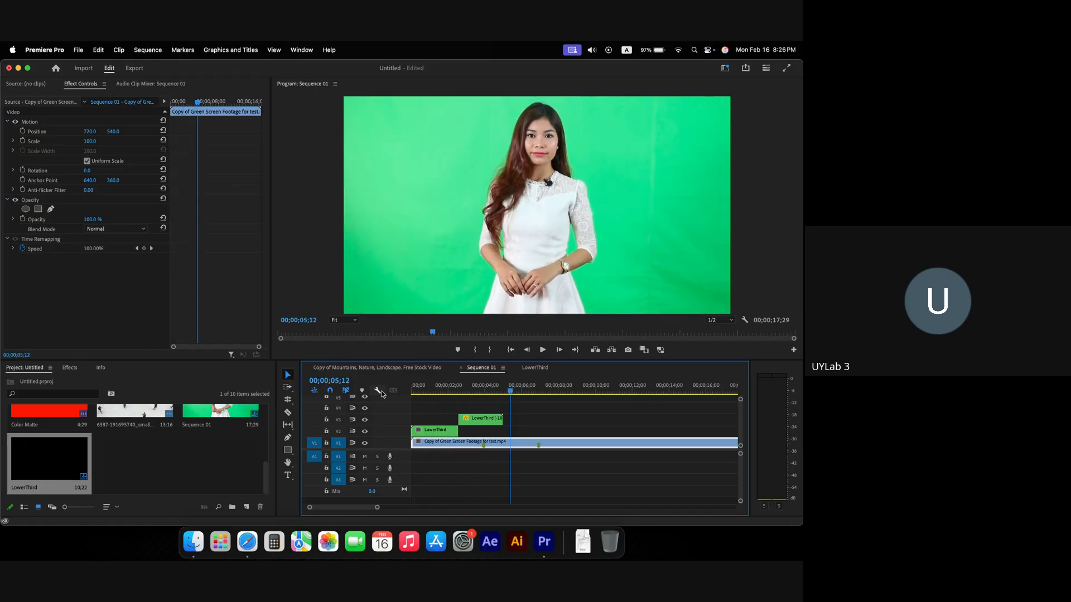
pyautogui.click(422, 389)
pyautogui.press('space')
pyautogui.click(413, 392)
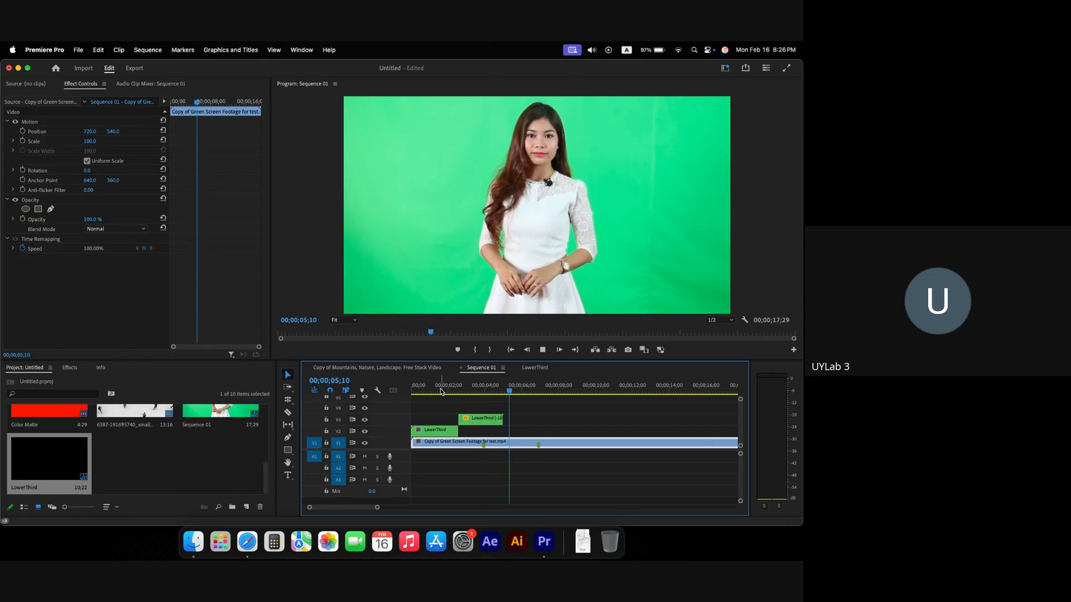
pyautogui.moveTo(425, 391); pyautogui.dragTo(377, 392)
pyautogui.press('space')
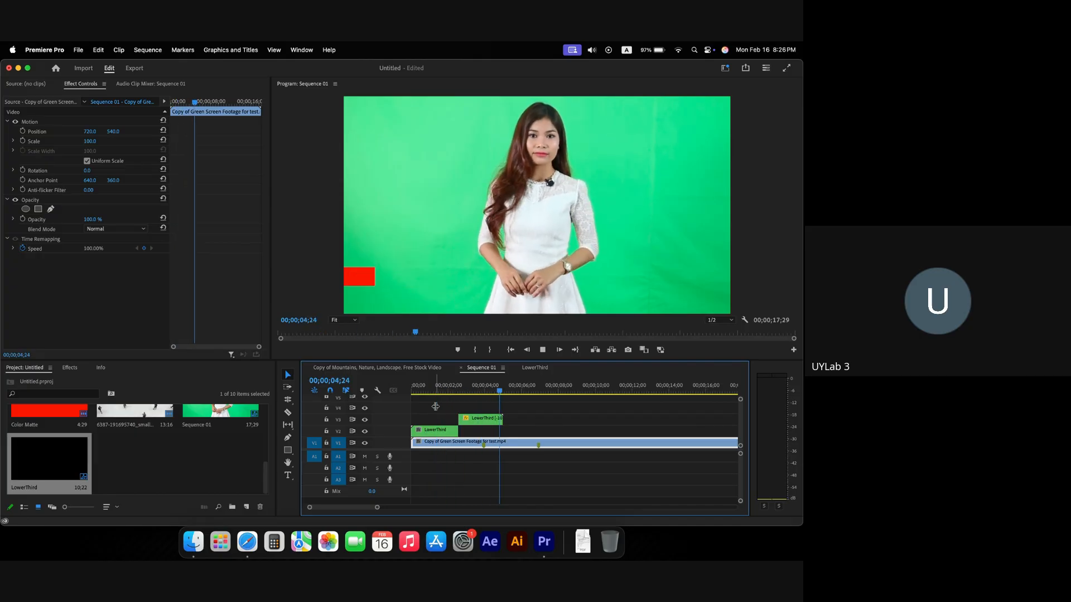
pyautogui.moveTo(435, 406); pyautogui.dragTo(468, 429)
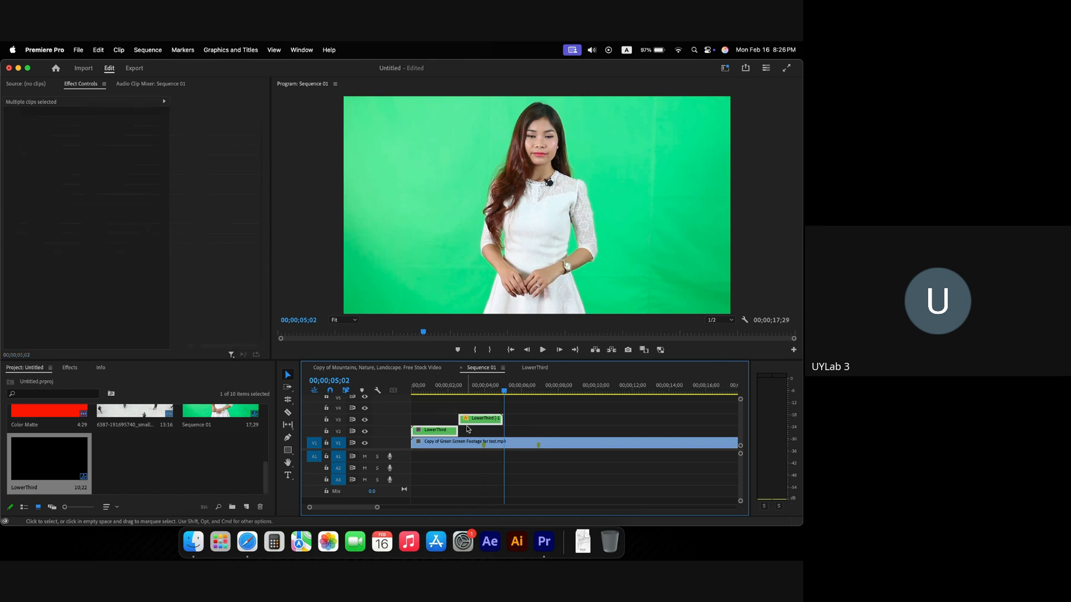
# Step: Nest the two selected LowerThird clips into a sequence named 'final lowerthird'
pyautogui.rightClick(472, 420)
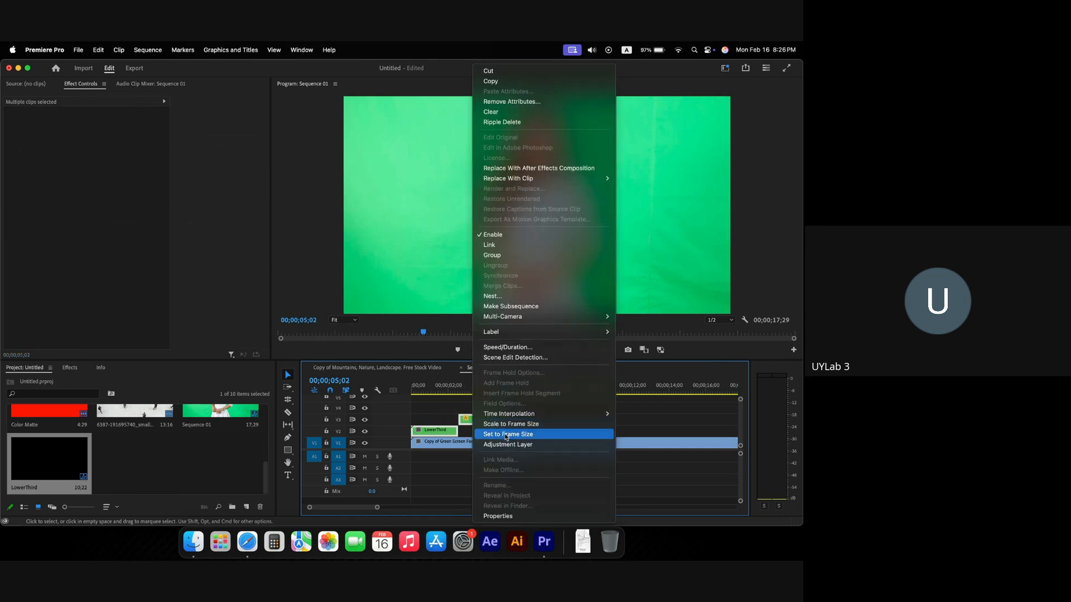
pyautogui.click(501, 296)
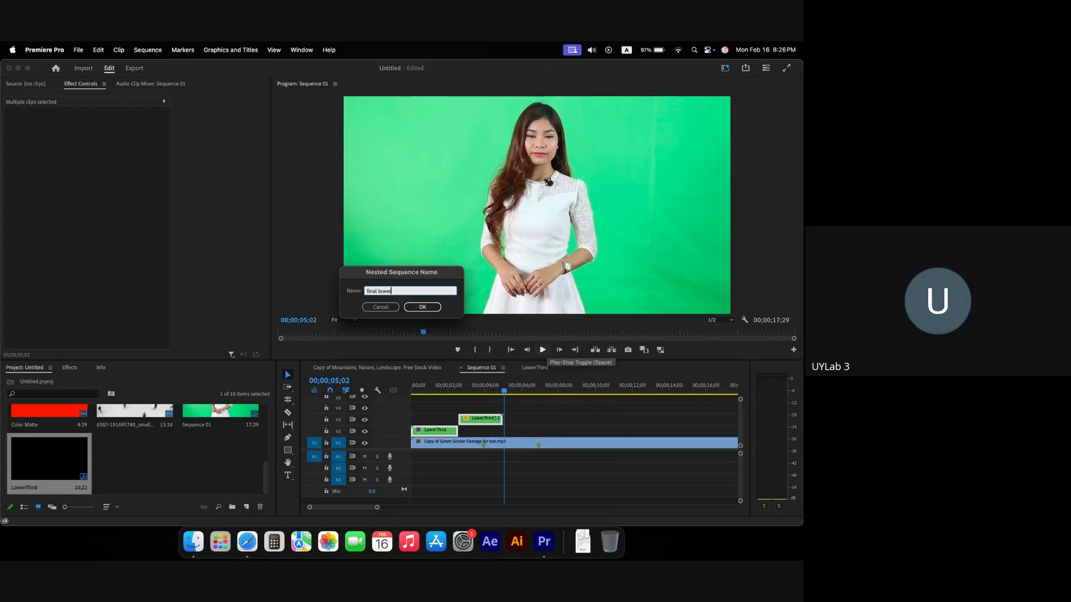
pyautogui.write('final lowerthird')
pyautogui.press('Return')
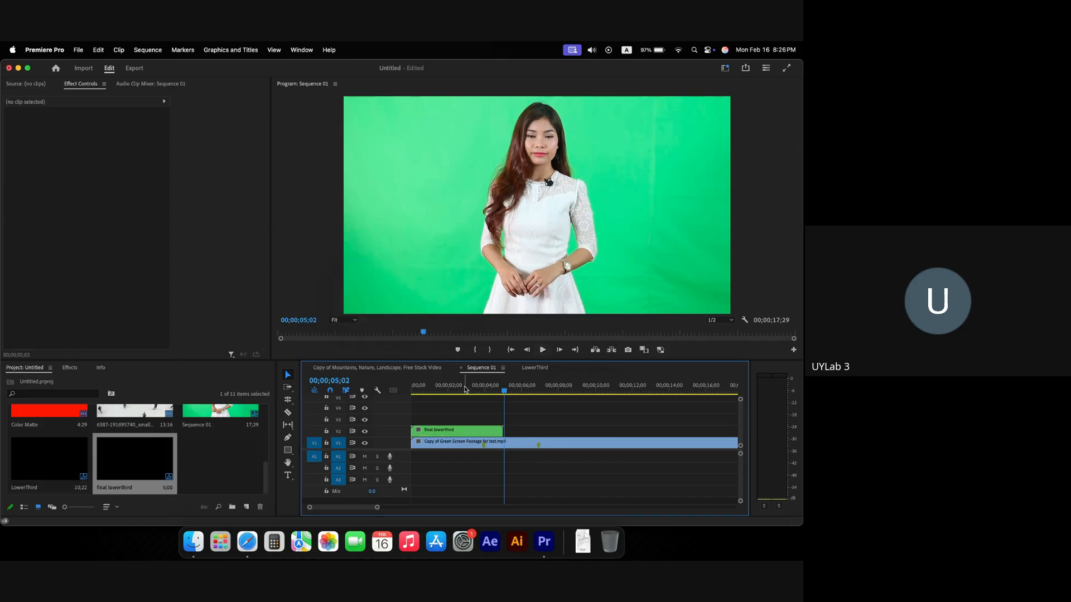
# Step: Play Sequence 01 from the start to check the nested final lowerthird clip
pyautogui.moveTo(426, 392); pyautogui.dragTo(389, 395)
pyautogui.press('space')
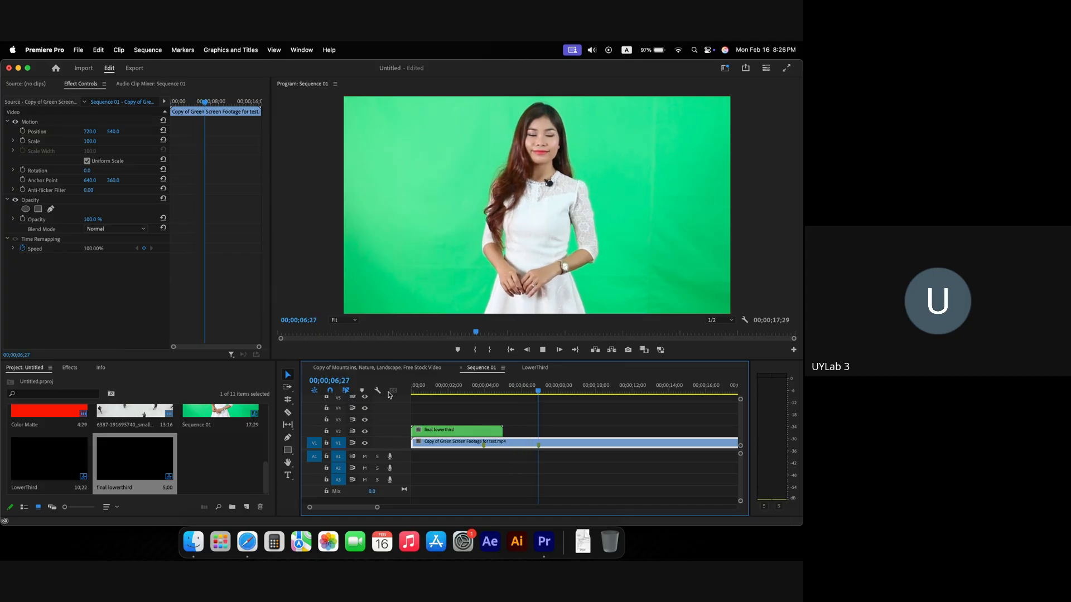
pyautogui.click(410, 387)
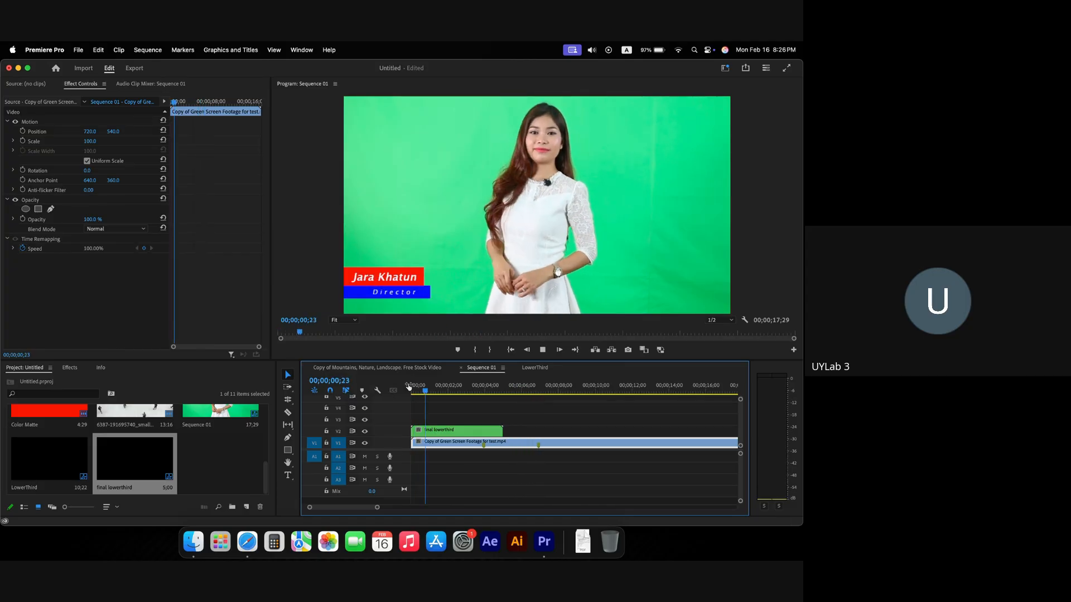
pyautogui.press('space')
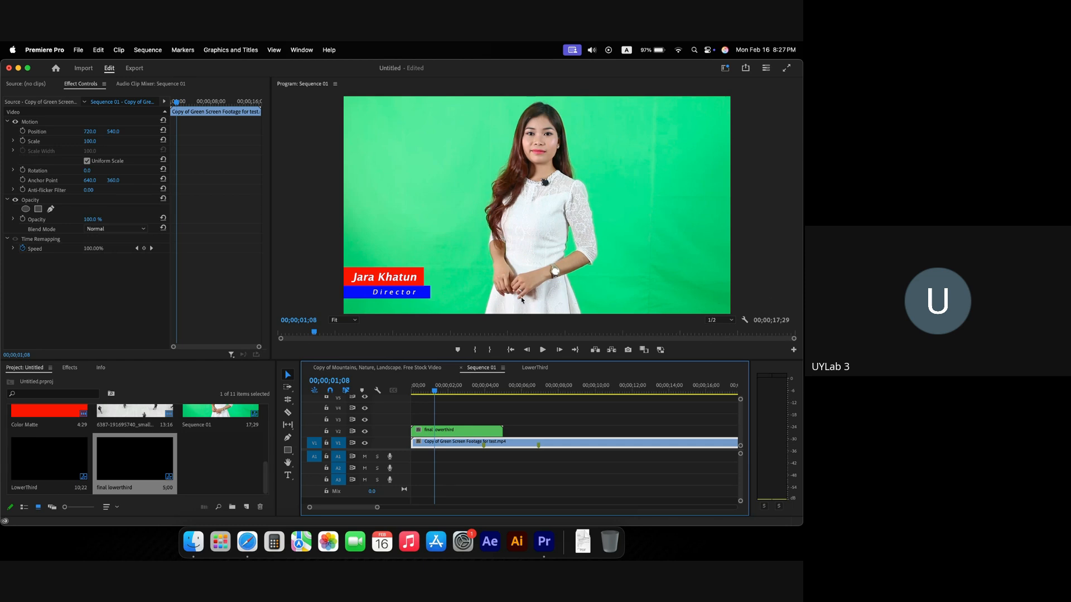
# Step: Replay the sequence from the start to watch the lower third, then bring Safari's Google Meet forward
pyautogui.moveTo(442, 393); pyautogui.dragTo(380, 393)
pyautogui.press('space')
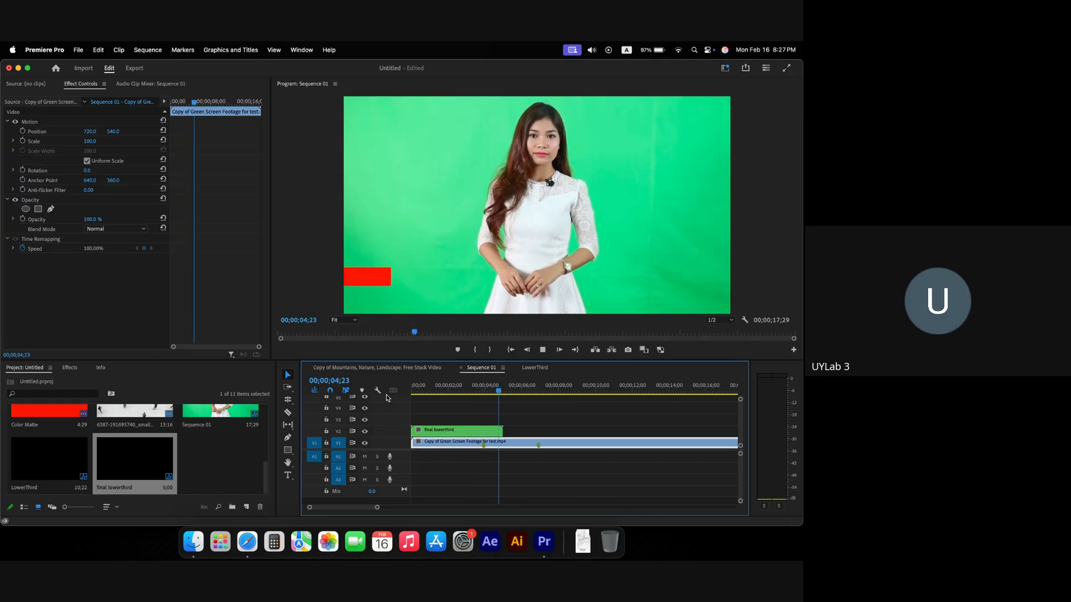
pyautogui.press('space')
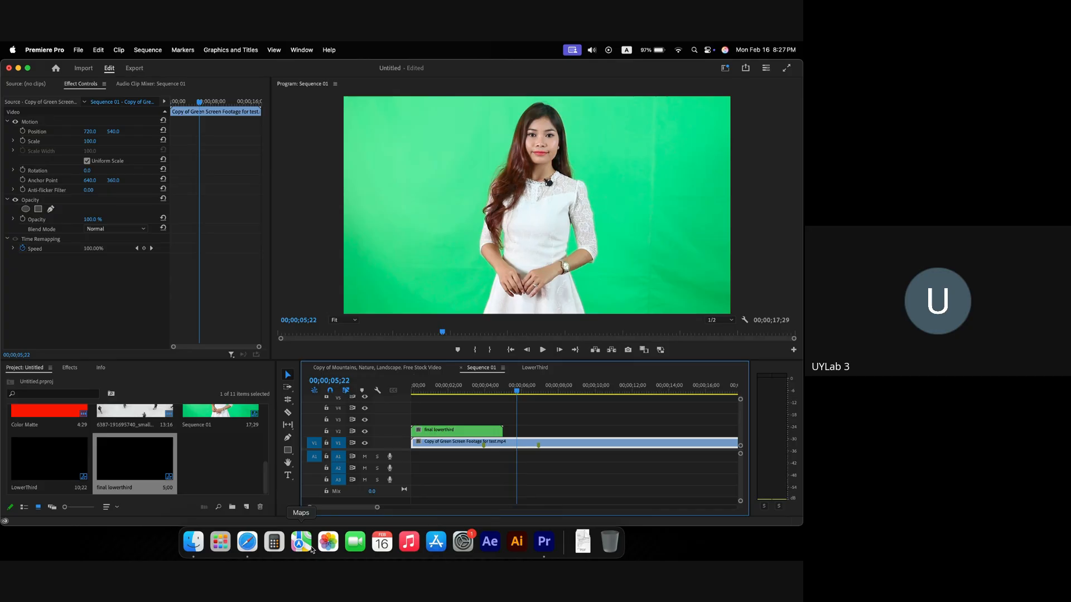
pyautogui.click(256, 548)
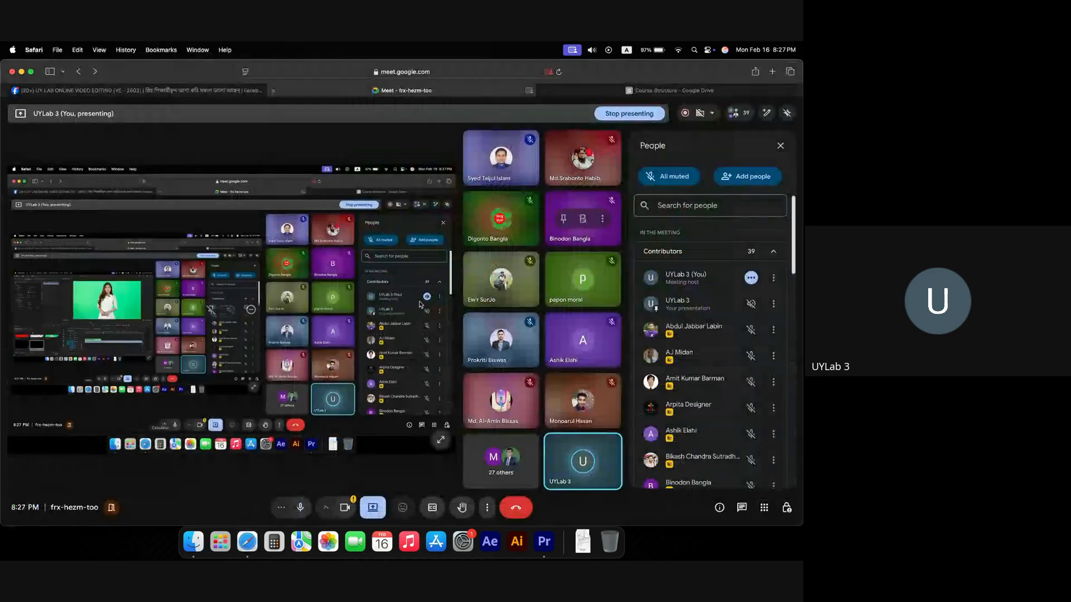
# Step: Highlight the Class 7 assignment topics, starting with Split screen, in the VE Online Module PDF
pyautogui.click(642, 91)
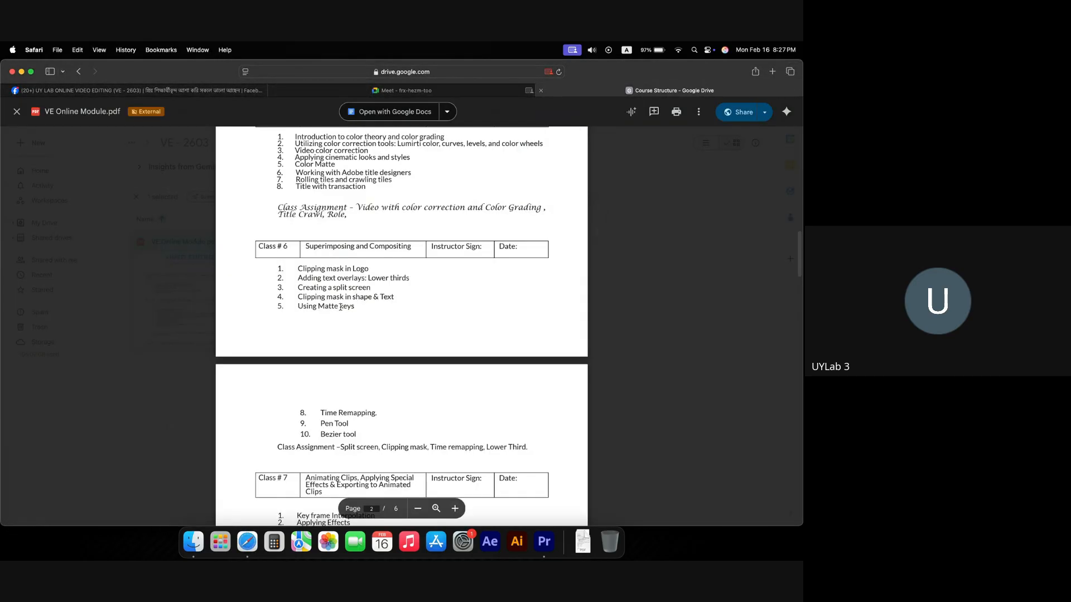
pyautogui.scroll(-2, 393, 406)
pyautogui.moveTo(354, 418); pyautogui.dragTo(393, 422)
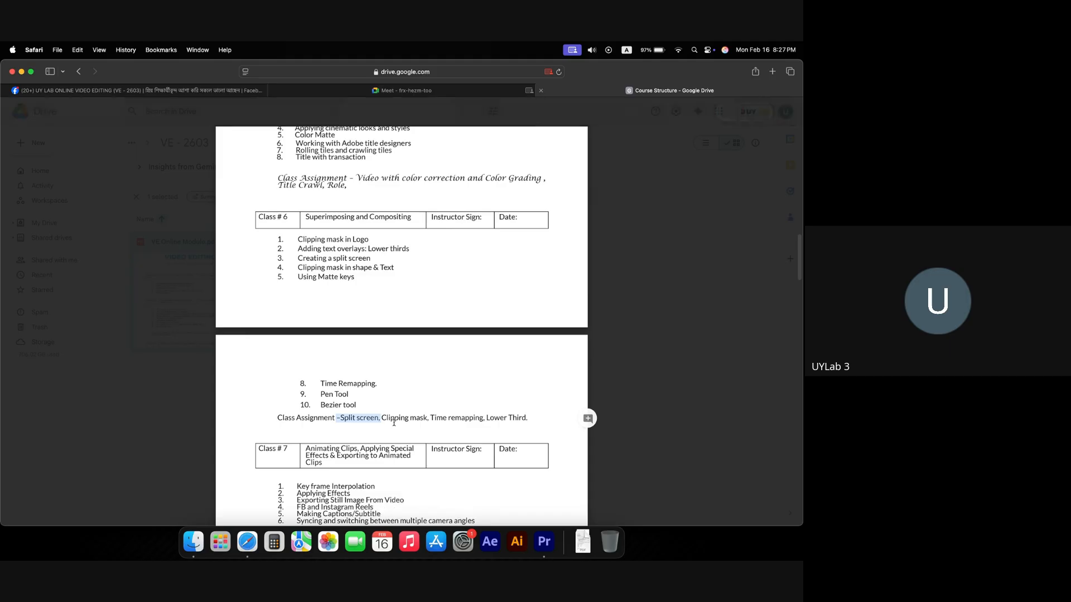
pyautogui.click(383, 420)
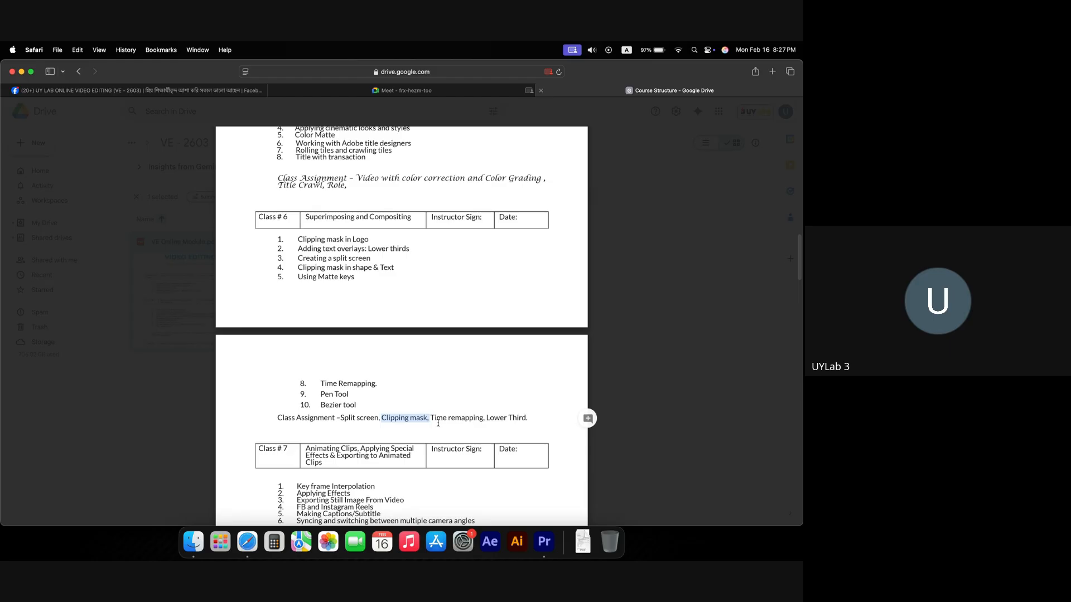
pyautogui.moveTo(410, 423); pyautogui.dragTo(528, 418)
pyautogui.moveTo(338, 419); pyautogui.dragTo(494, 426)
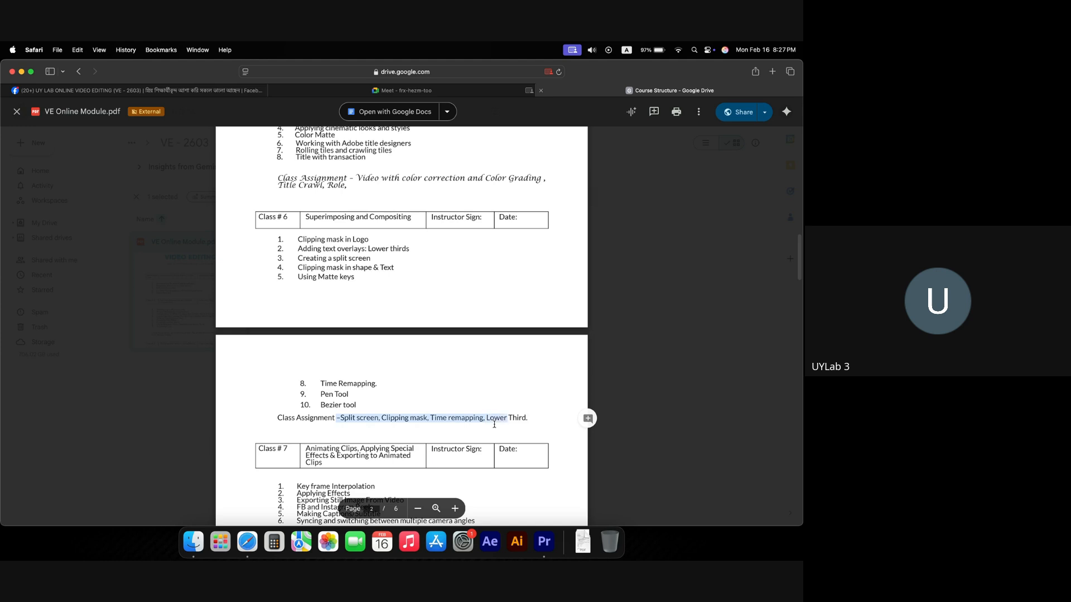
pyautogui.scroll(-1, 457, 433)
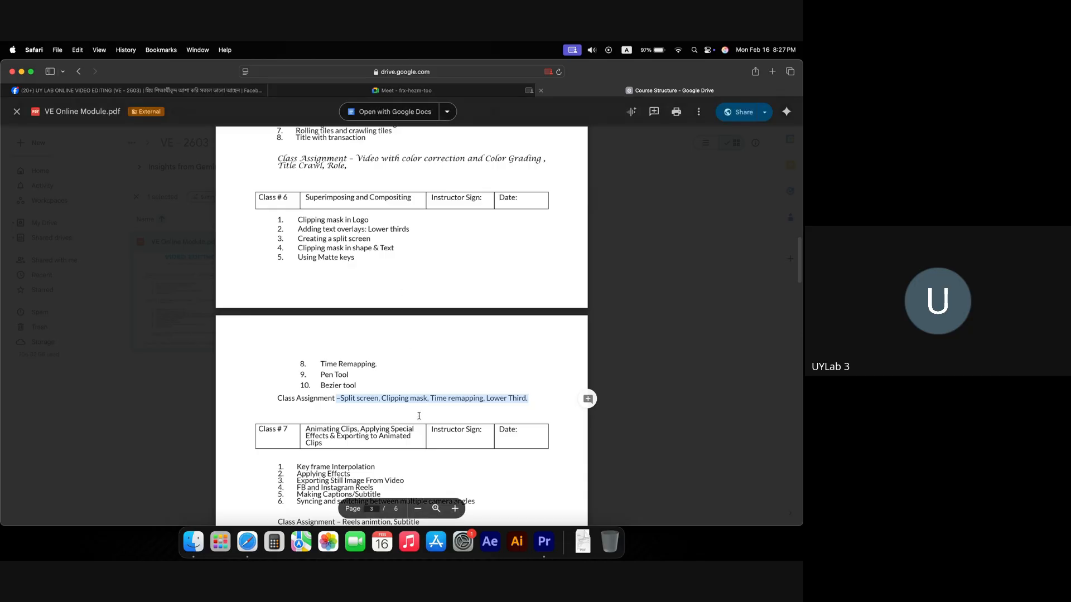
# Step: Stop presenting the screen in the Google Meet call
pyautogui.click(384, 92)
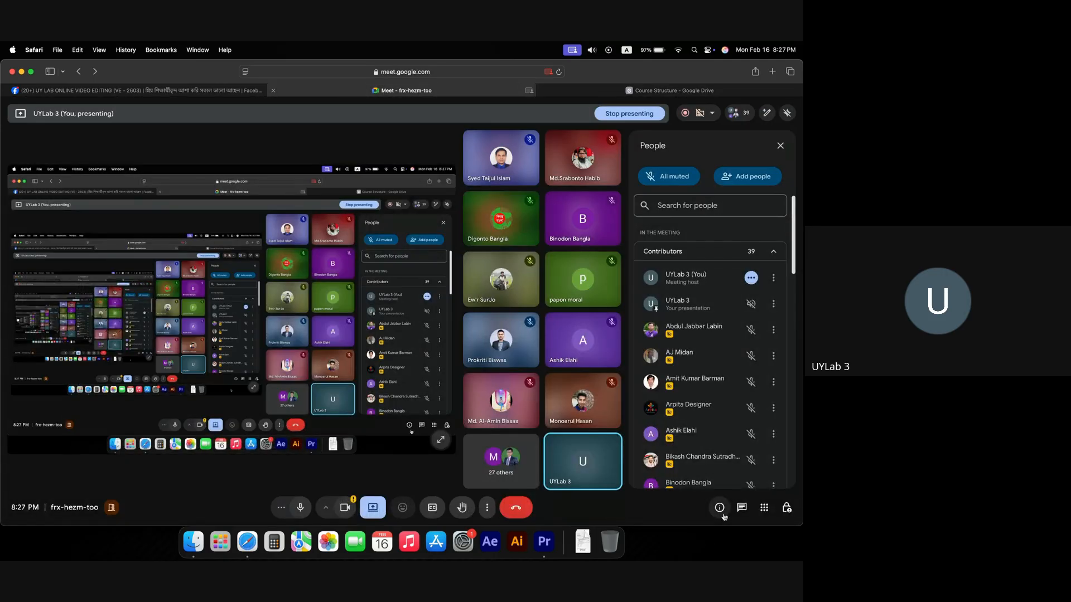
pyautogui.click(373, 508)
pyautogui.click(402, 474)
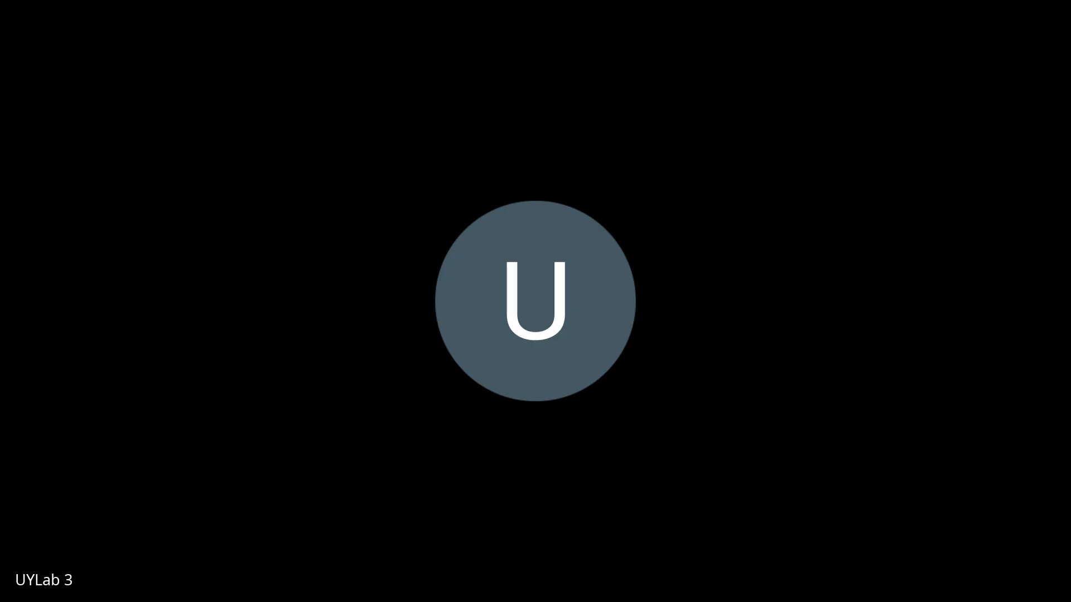